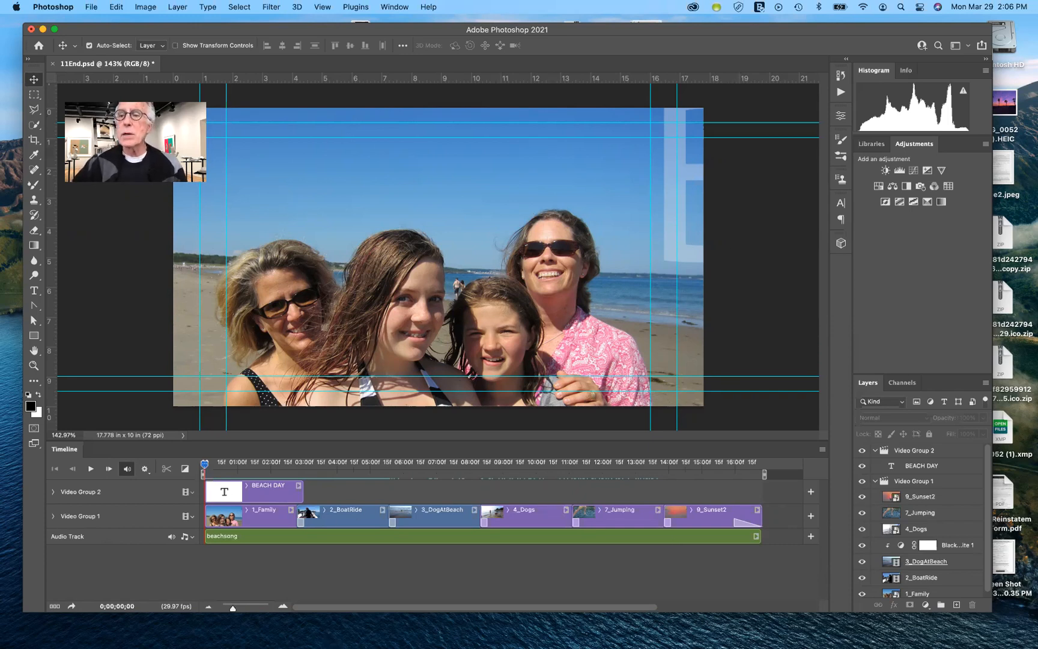
# - Switch to the Essentials workspace and return to the Motion workspace
pyautogui.click(968, 46)
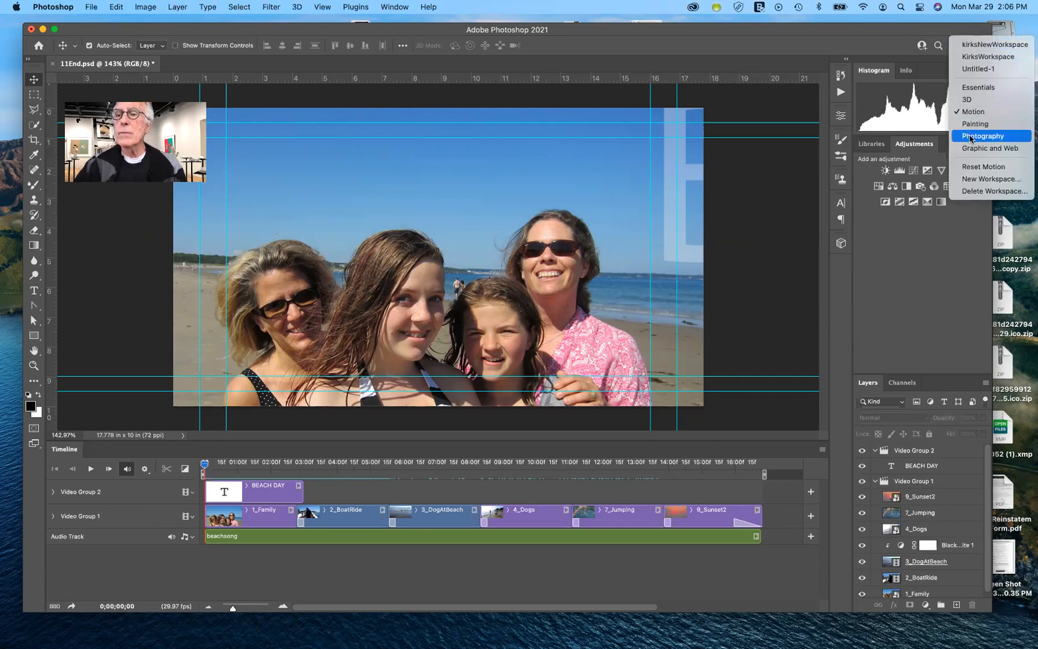
pyautogui.click(972, 89)
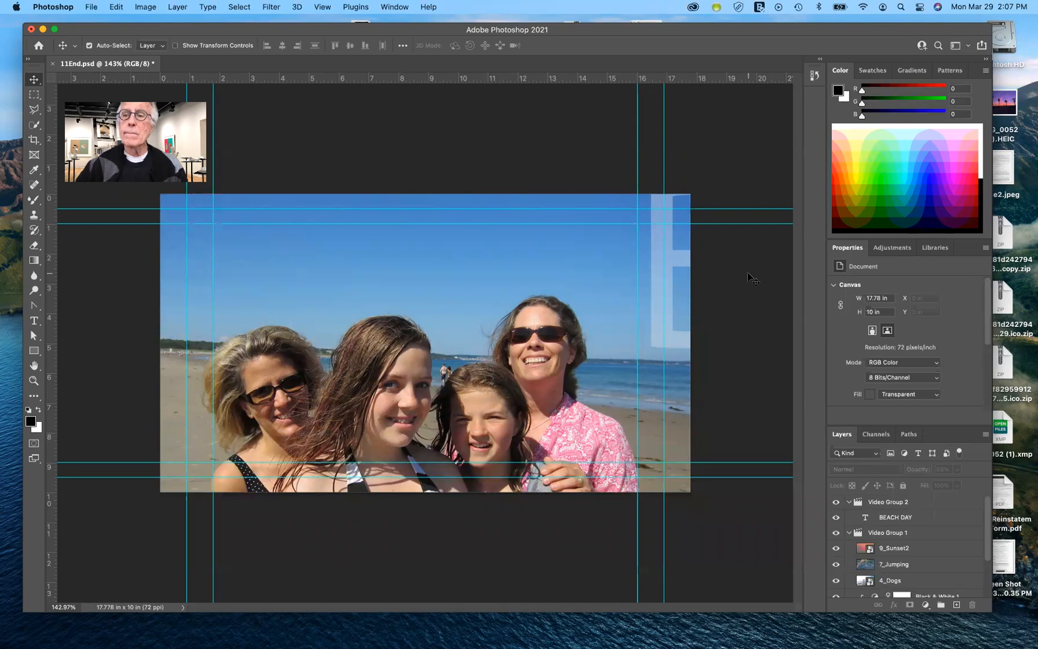
pyautogui.click(969, 47)
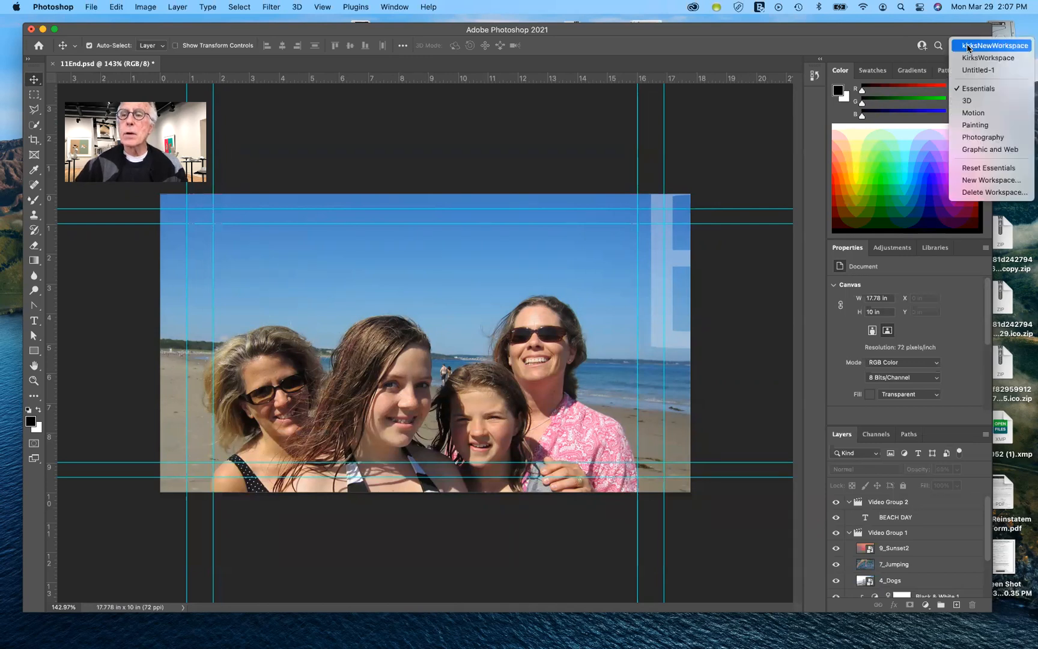
pyautogui.click(970, 113)
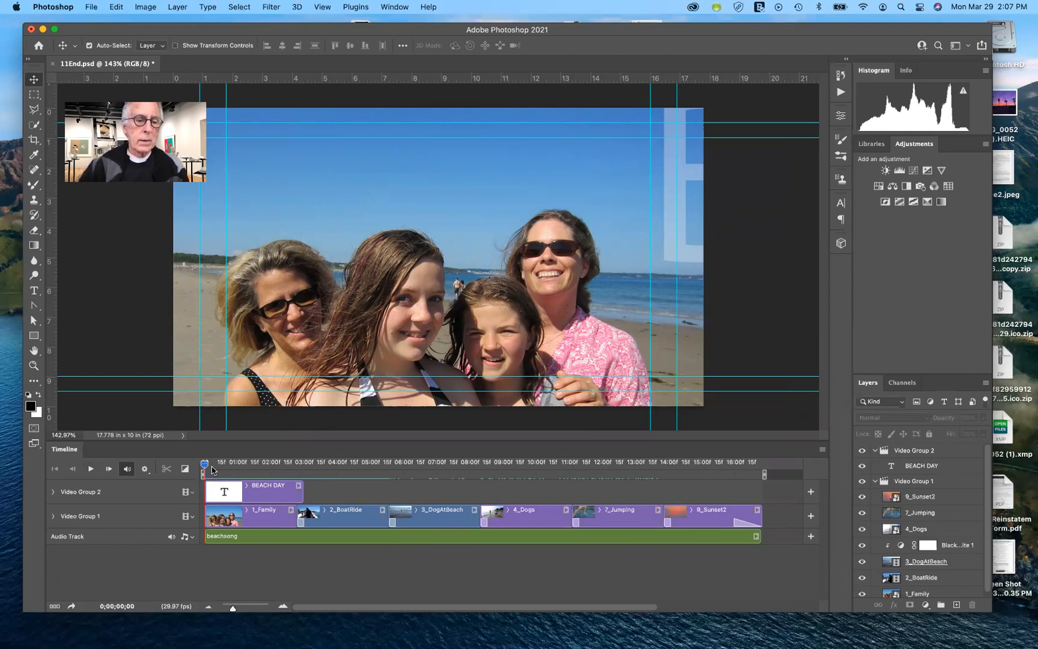
# - Play the 11End.psd video from the beginning, stop playback, and return the playhead to the first frame
pyautogui.moveTo(205, 463)
pyautogui.mouseDown()
pyautogui.moveTo(719, 467)
pyautogui.moveTo(196, 461)
pyautogui.mouseUp()
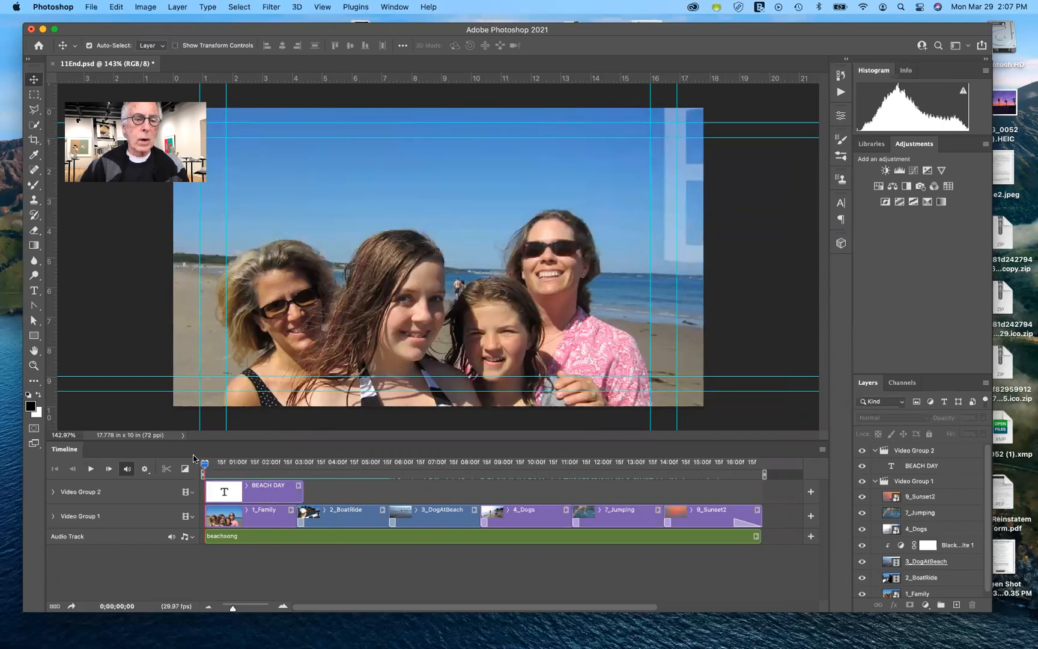
pyautogui.click(88, 469)
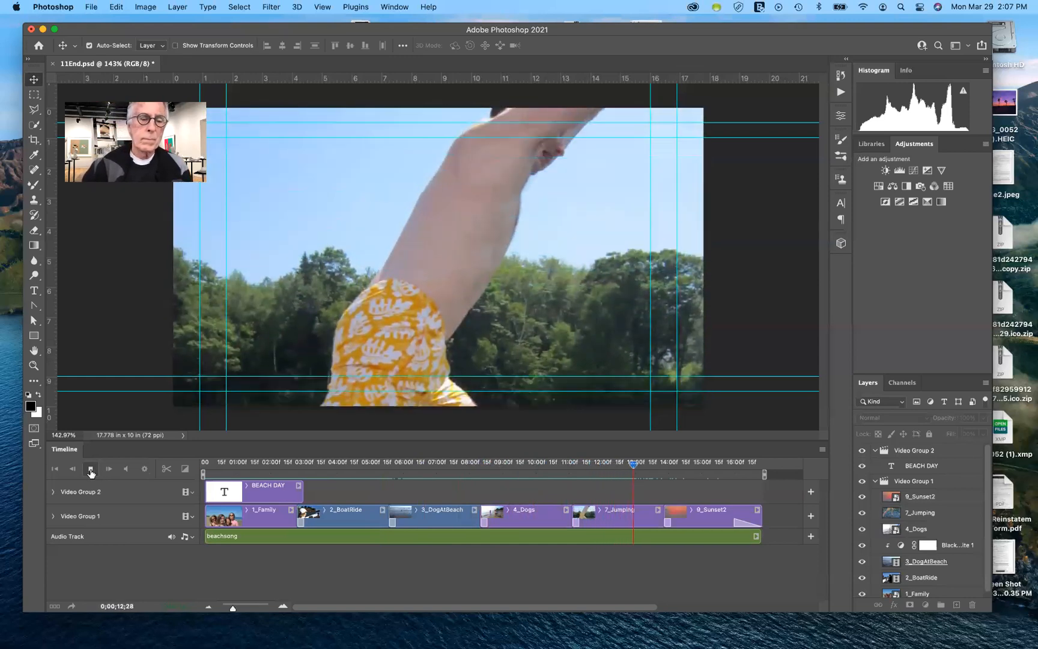
pyautogui.click(91, 469)
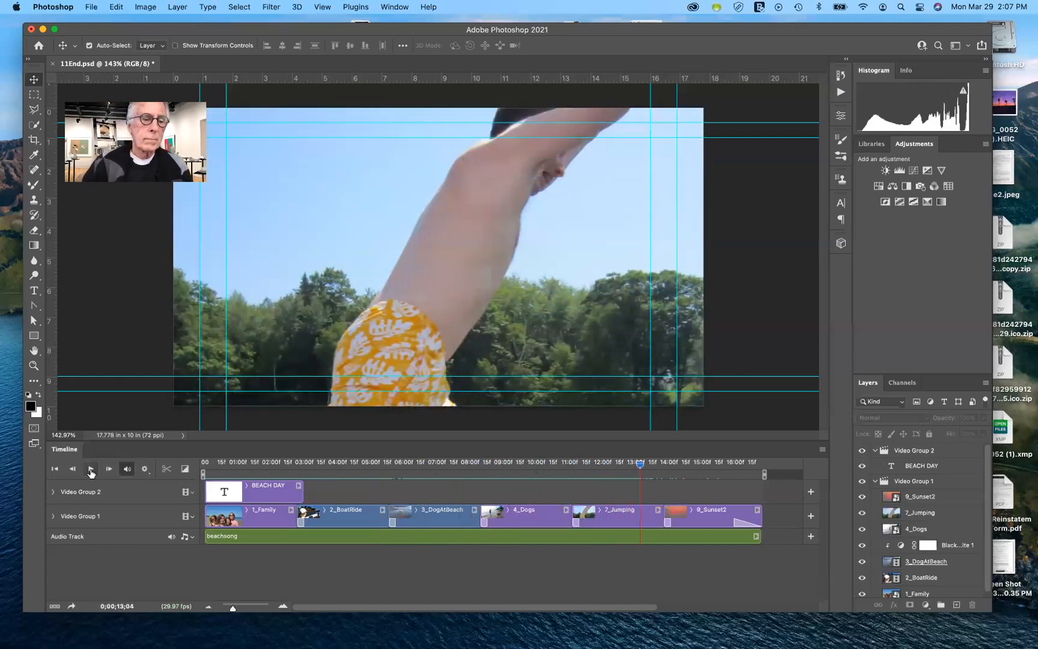
pyautogui.click(56, 469)
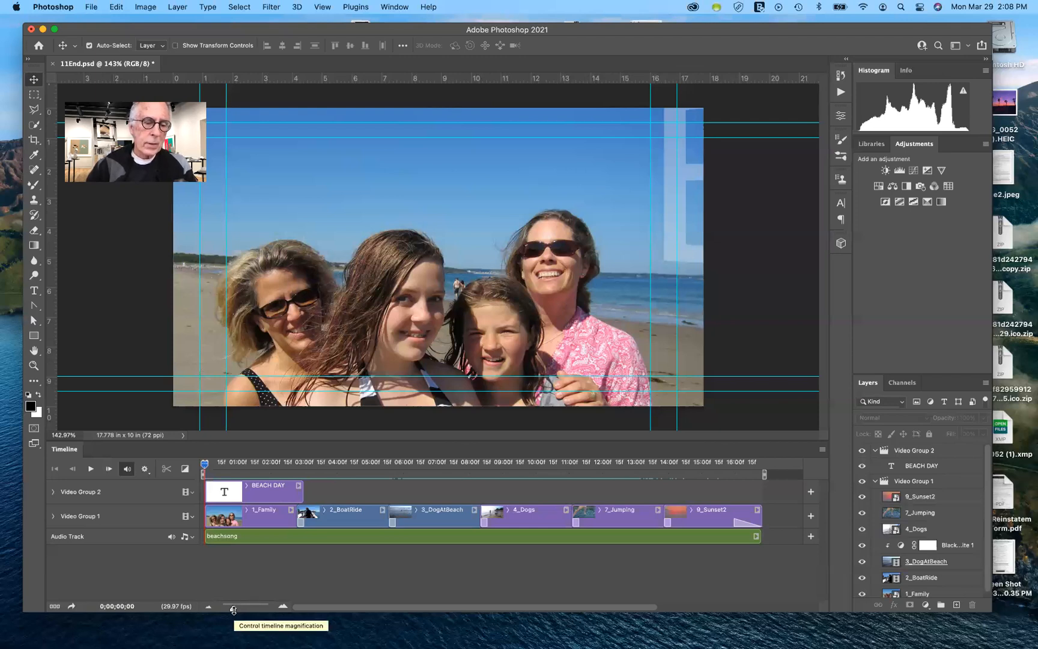
# - Examine the timeline at different magnifications, scrub through the opening clips, and review the layers in both video groups
pyautogui.moveTo(233, 610); pyautogui.dragTo(222, 610)
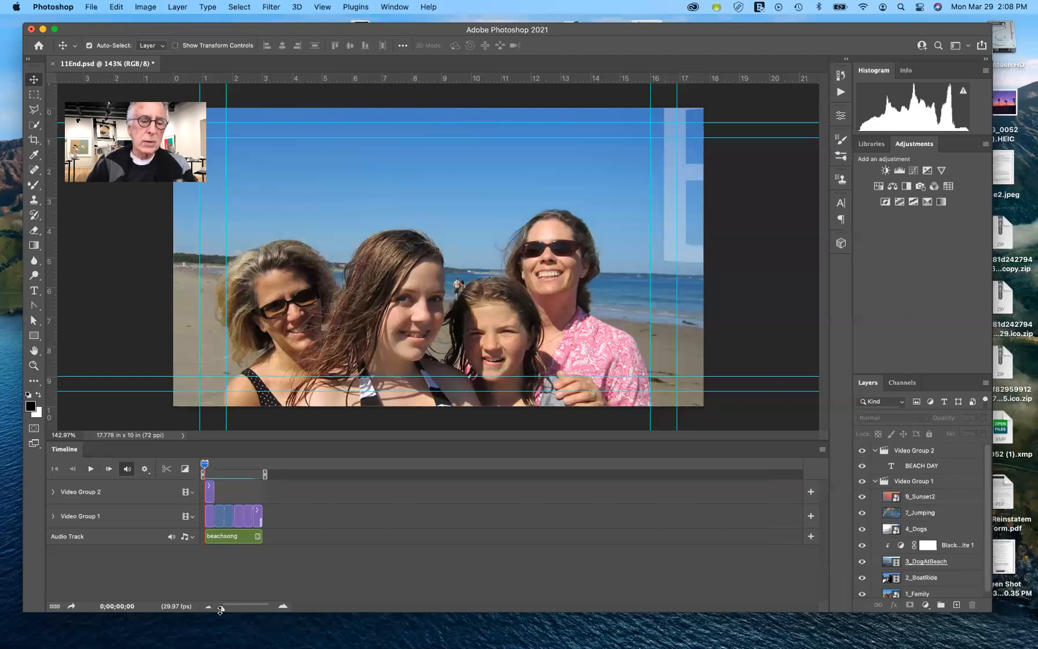
pyautogui.moveTo(221, 610); pyautogui.dragTo(233, 610)
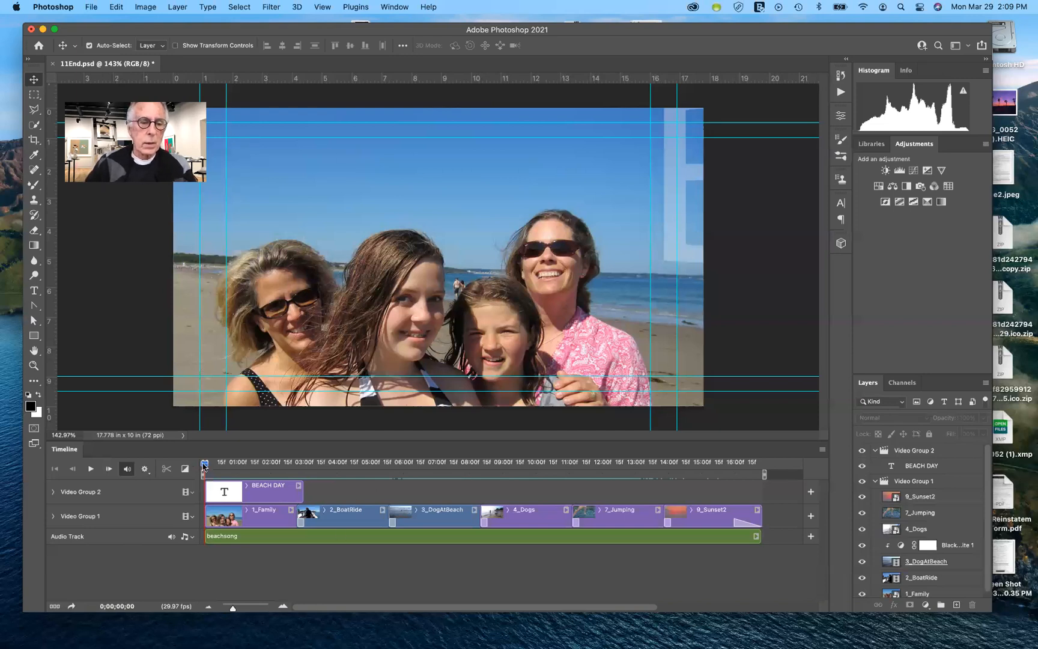
pyautogui.moveTo(204, 465); pyautogui.dragTo(418, 482)
pyautogui.moveTo(326, 489); pyautogui.dragTo(272, 515)
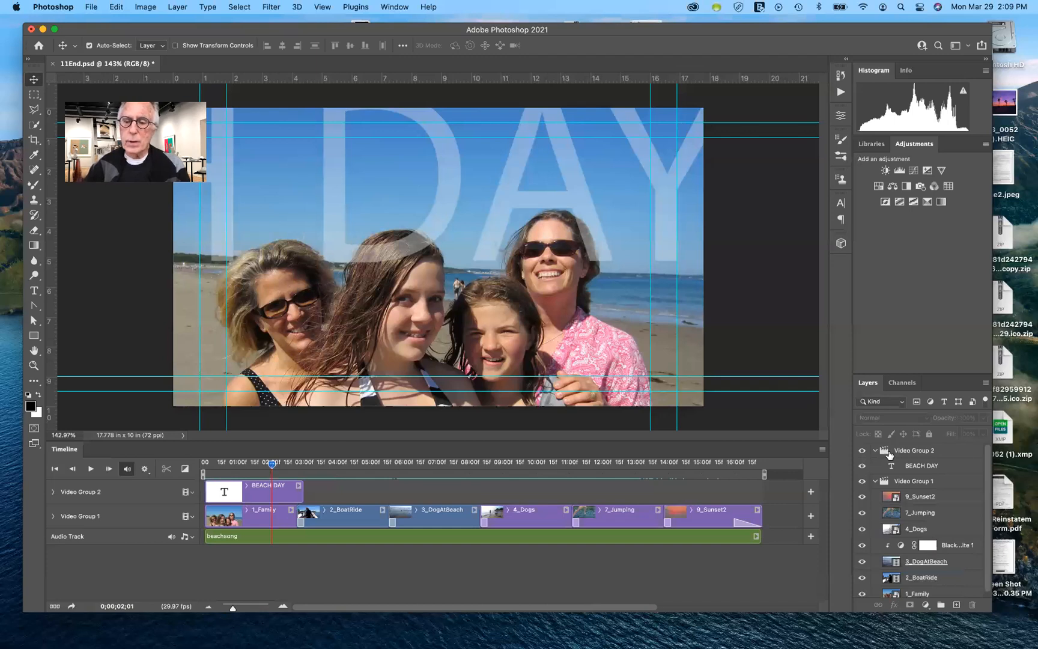
pyautogui.scroll(-1, 908, 533)
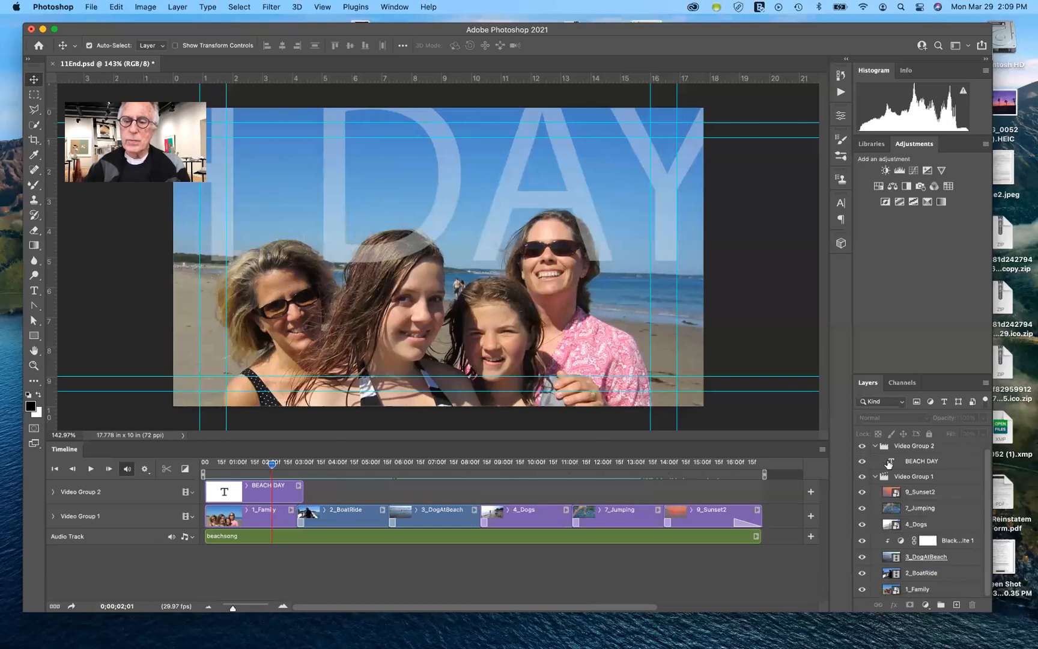
pyautogui.scroll(1, 893, 445)
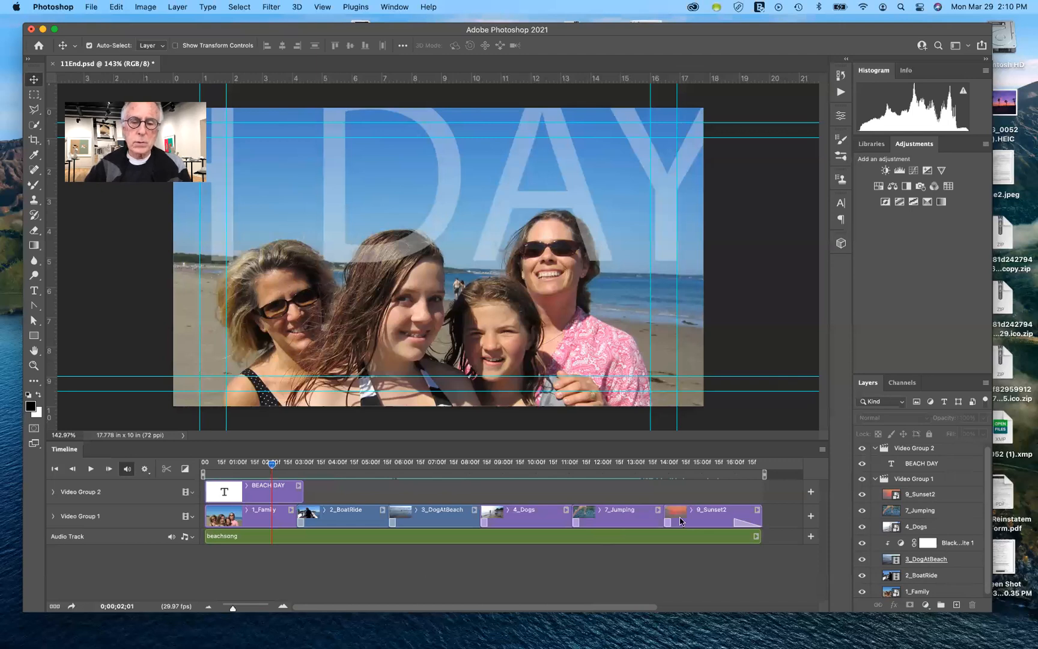
# - Move the 4_Dogs clip ahead of 3_DogAtBeach in Video Group 1 and undo the move
pyautogui.click(535, 520)
pyautogui.moveTo(535, 520); pyautogui.dragTo(427, 517)
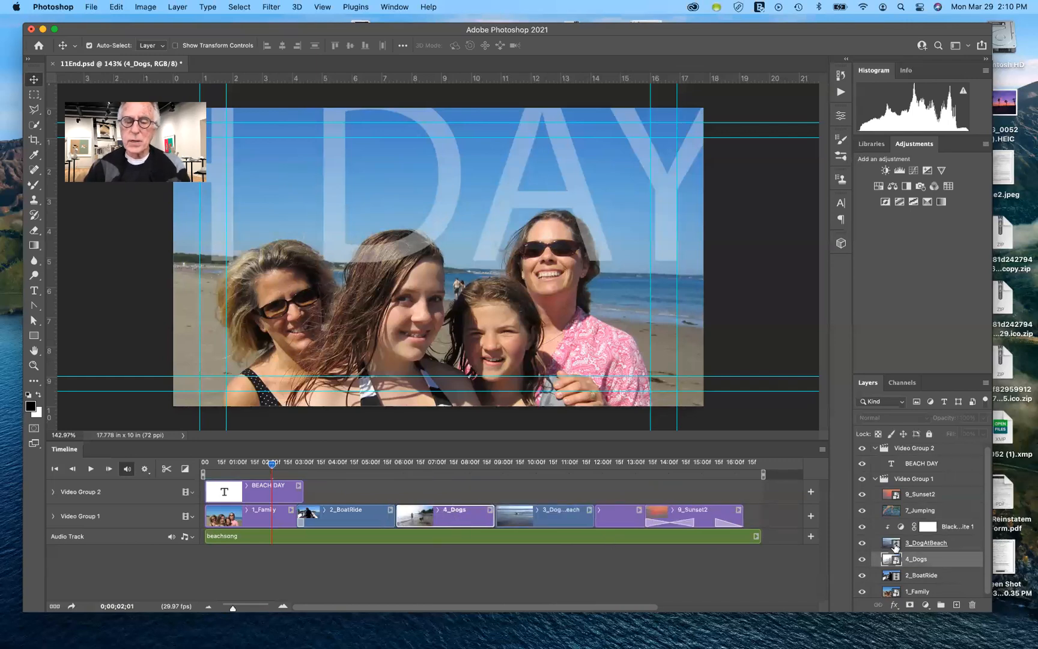
pyautogui.press('super+z')
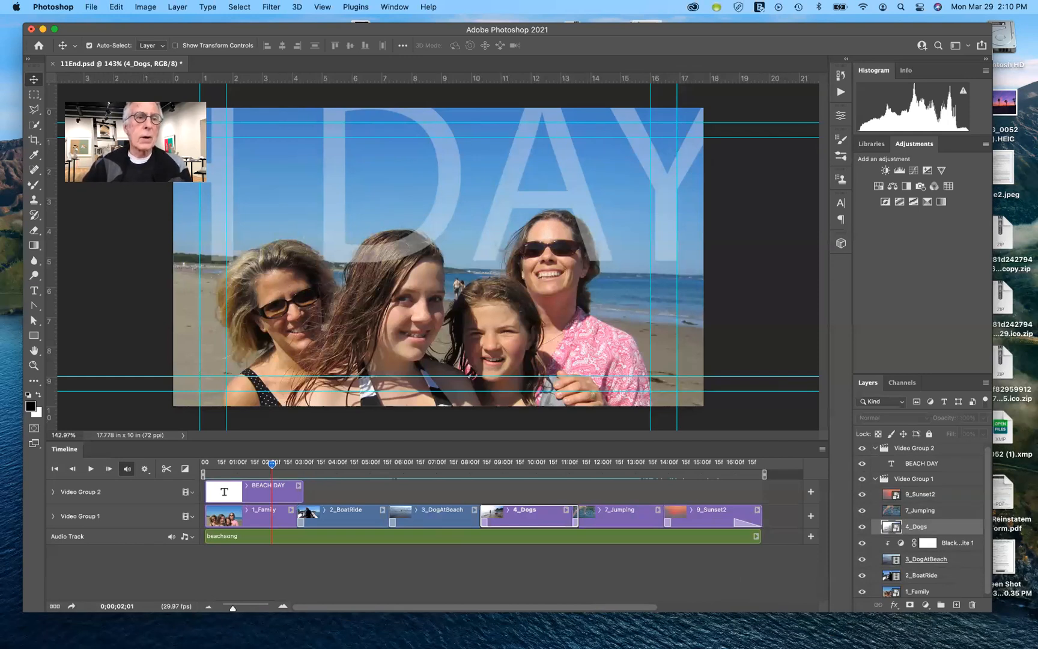
# - Create a 1280 x 720 px, 72 ppi document from the HDV/HDTV 720p film preset and give it a video timeline
pyautogui.click(91, 8)
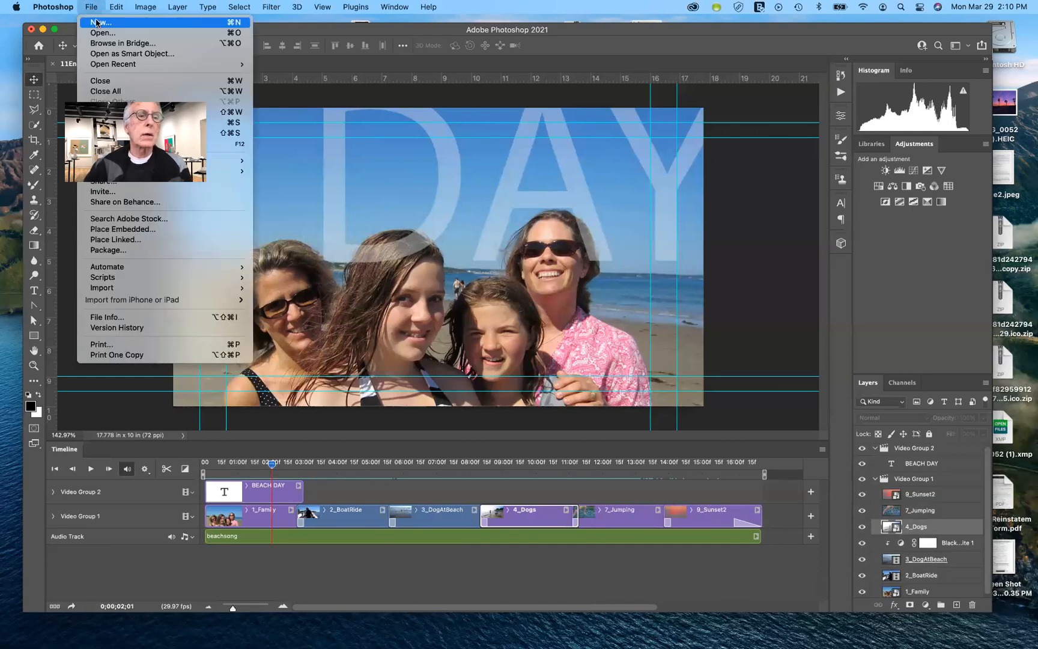
pyautogui.click(96, 22)
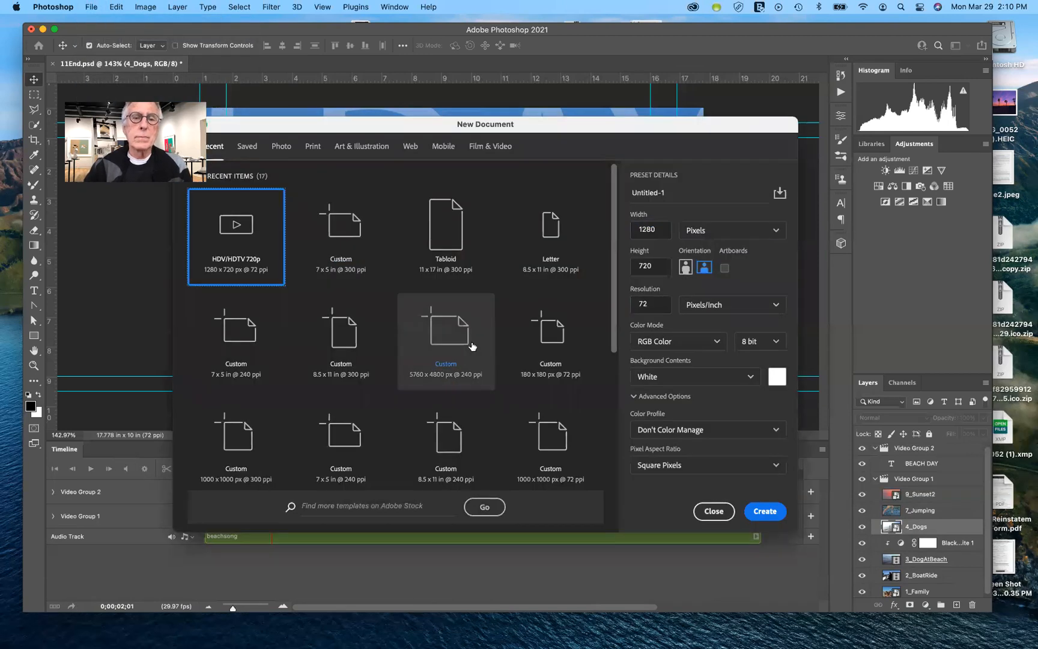
pyautogui.click(493, 147)
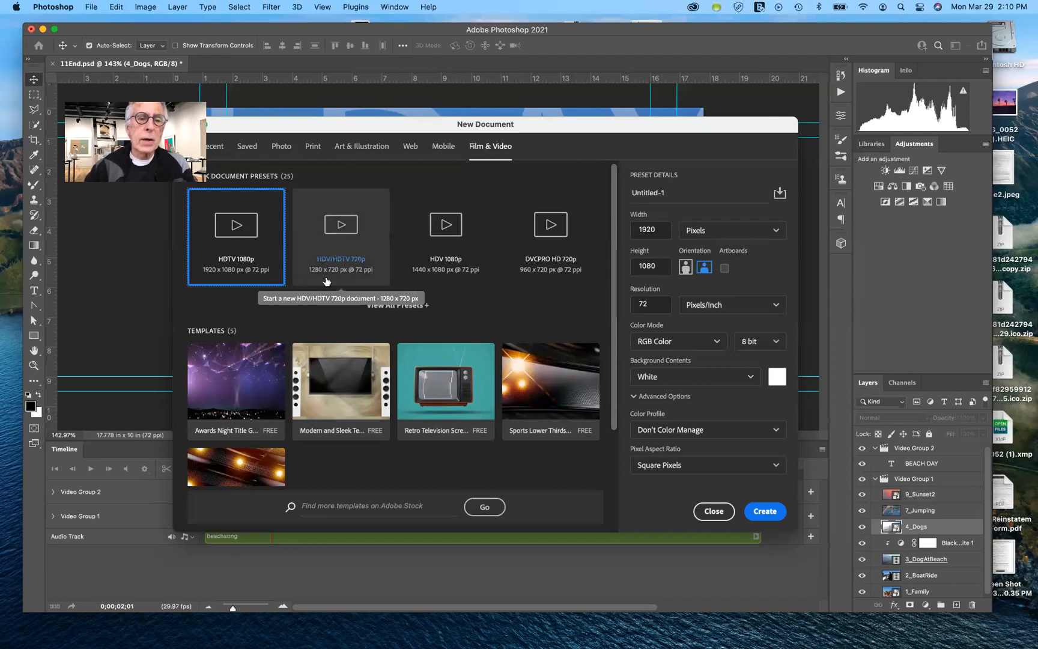
pyautogui.click(342, 232)
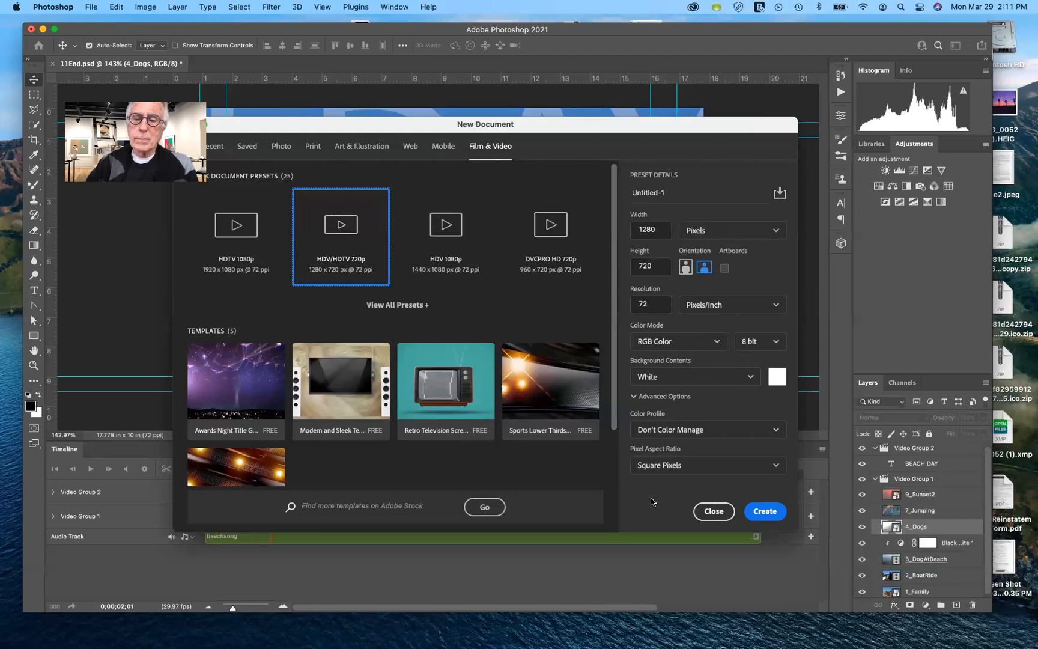
pyautogui.click(766, 511)
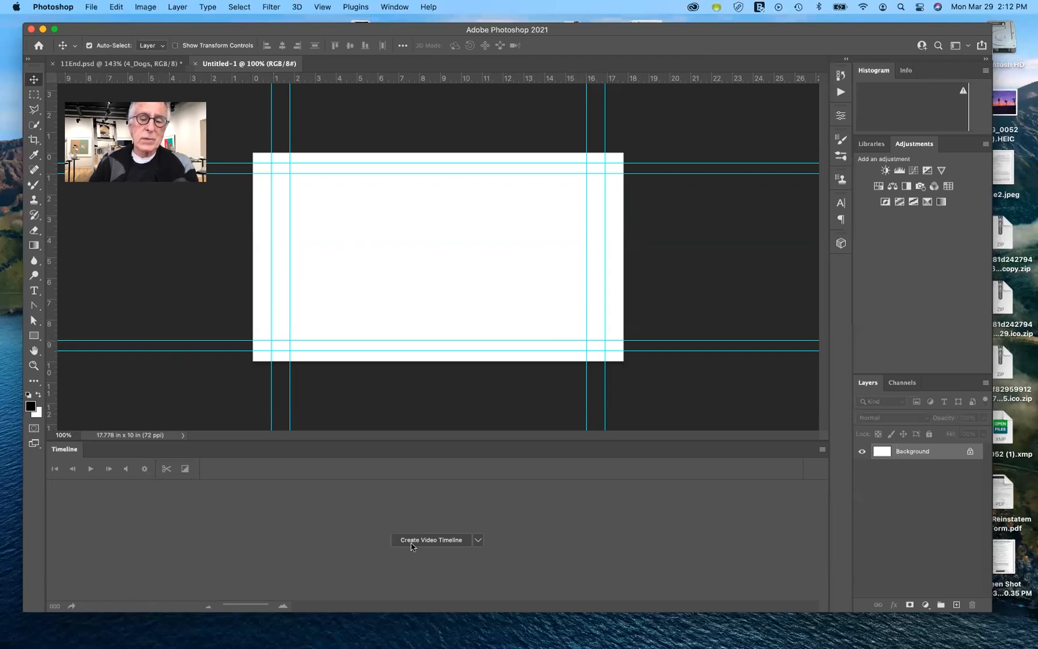
pyautogui.click(448, 540)
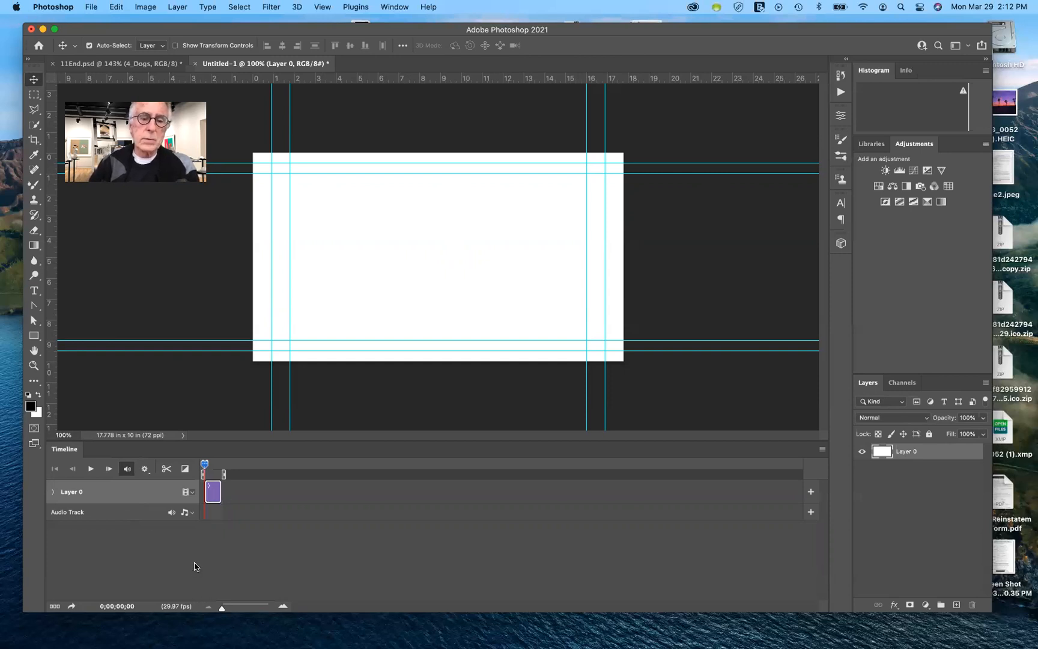
# - Add the six Lesson11 media files from 1_Family.jpg through 6_Sunset.jpg to the Layer 0 video track
pyautogui.click(192, 492)
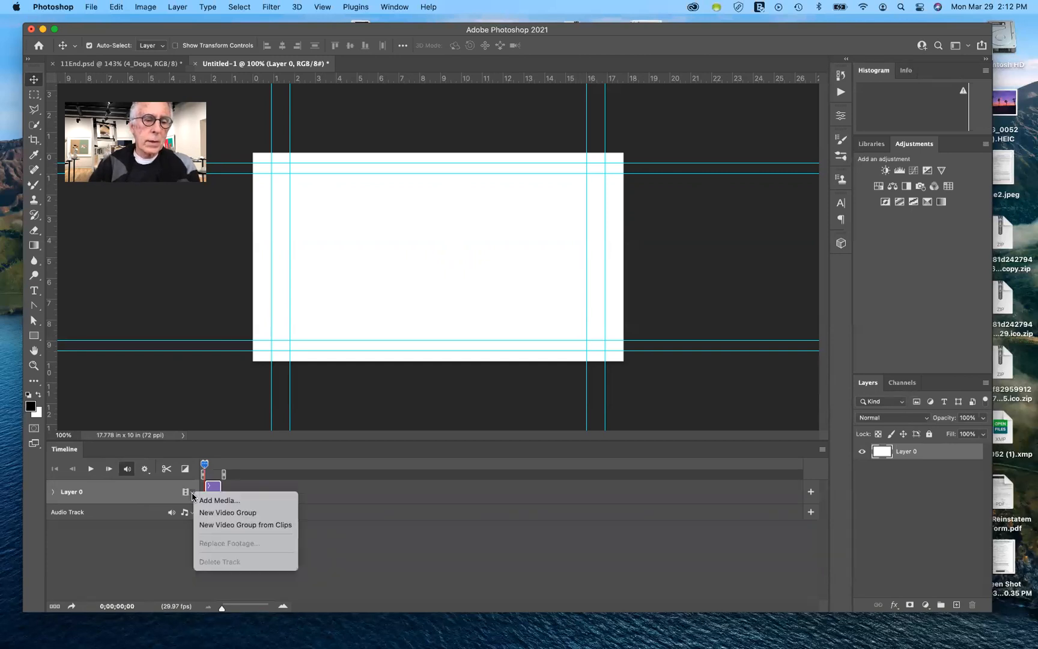
pyautogui.click(228, 502)
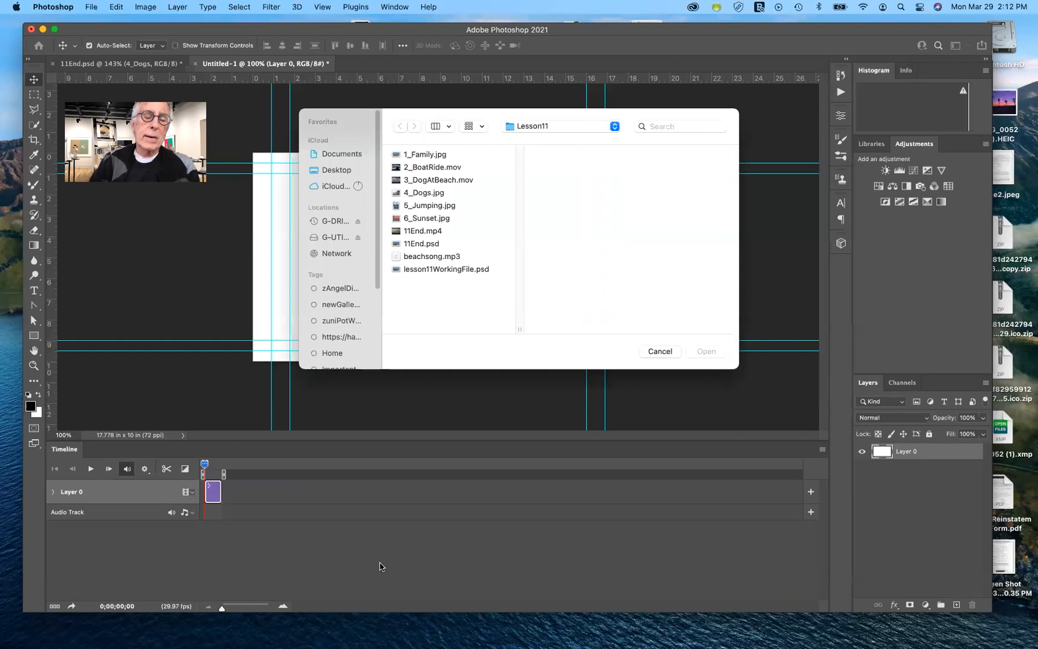
pyautogui.click(437, 156)
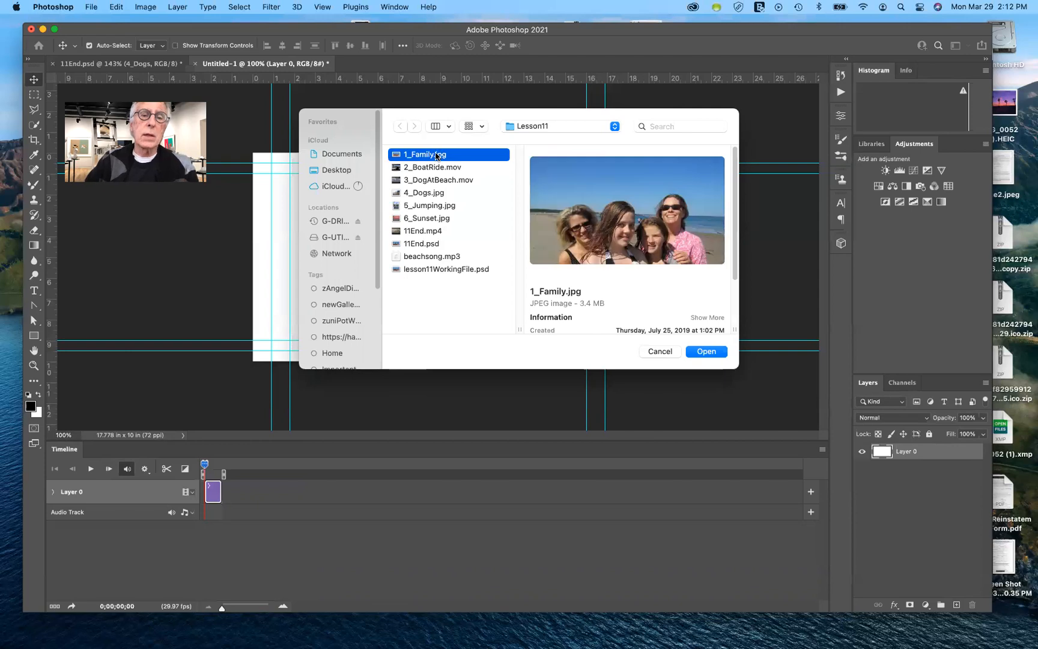
pyautogui.keyDown('shift'); pyautogui.click(444, 218); pyautogui.keyUp('shift')
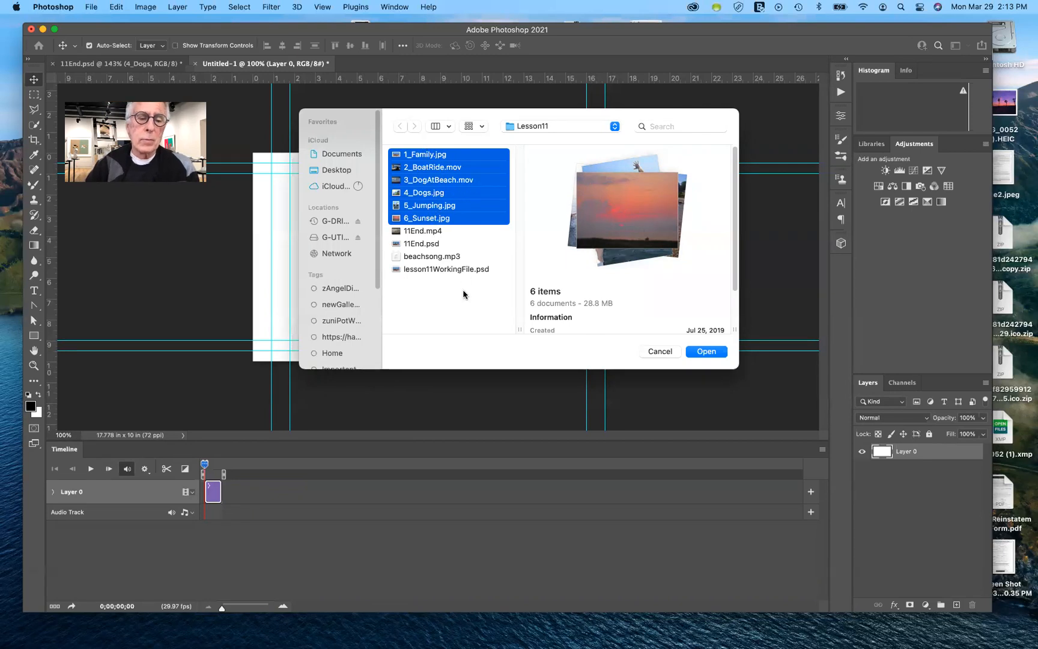
pyautogui.moveTo(425, 640)
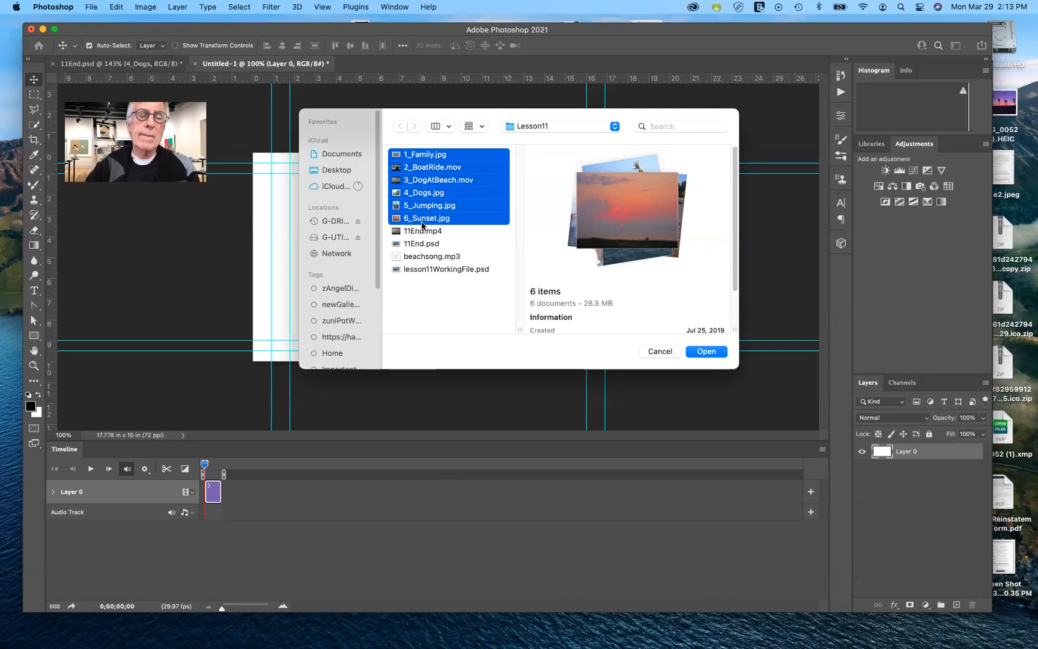
pyautogui.click(420, 158)
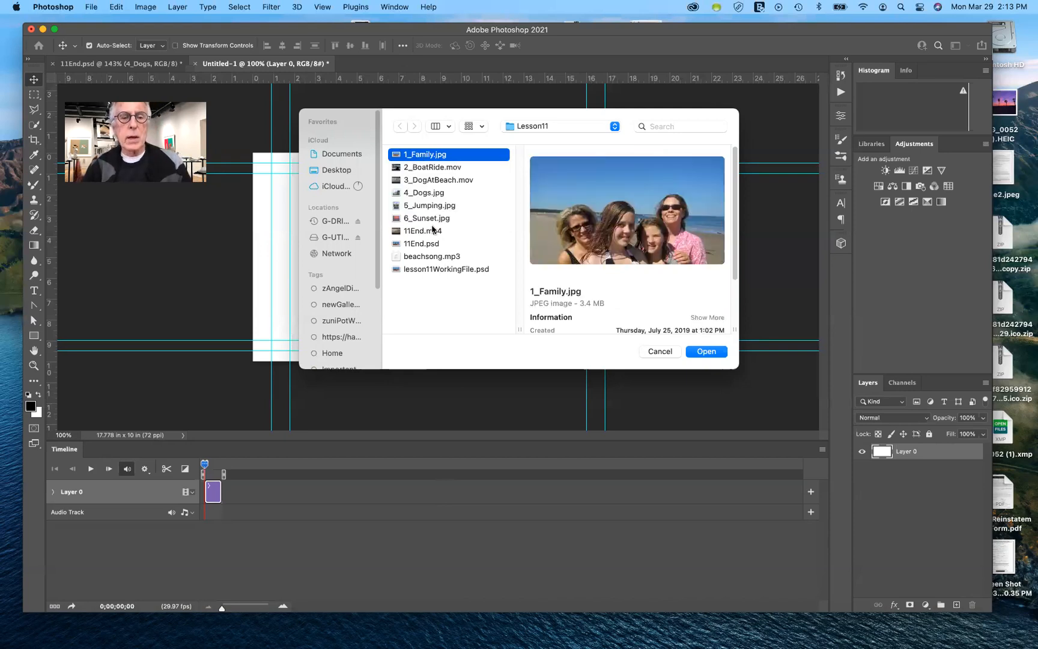
pyautogui.keyDown('shift'); pyautogui.click(438, 219); pyautogui.keyUp('shift')
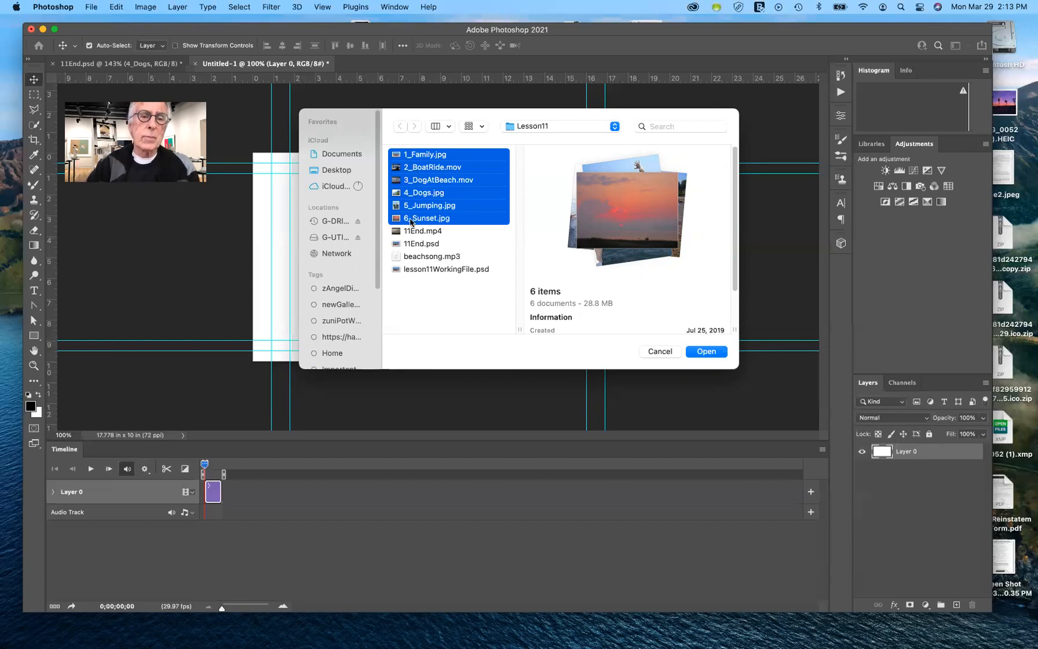
pyautogui.click(716, 353)
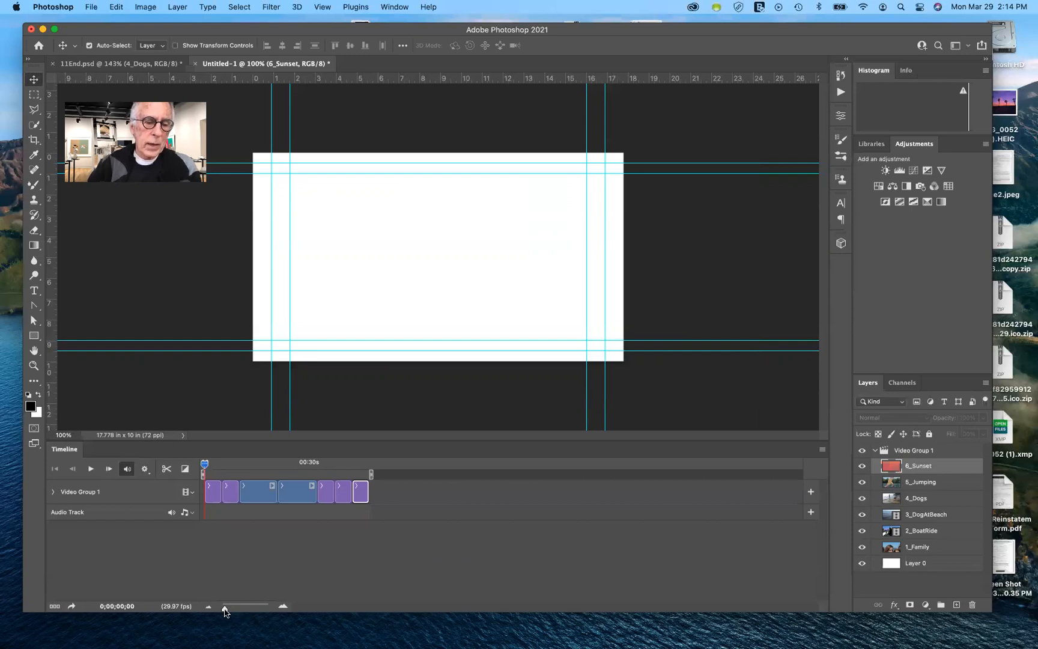
# - Delete the blank white Layer 0 clip from the start of the video track
pyautogui.moveTo(225, 610); pyautogui.dragTo(229, 611)
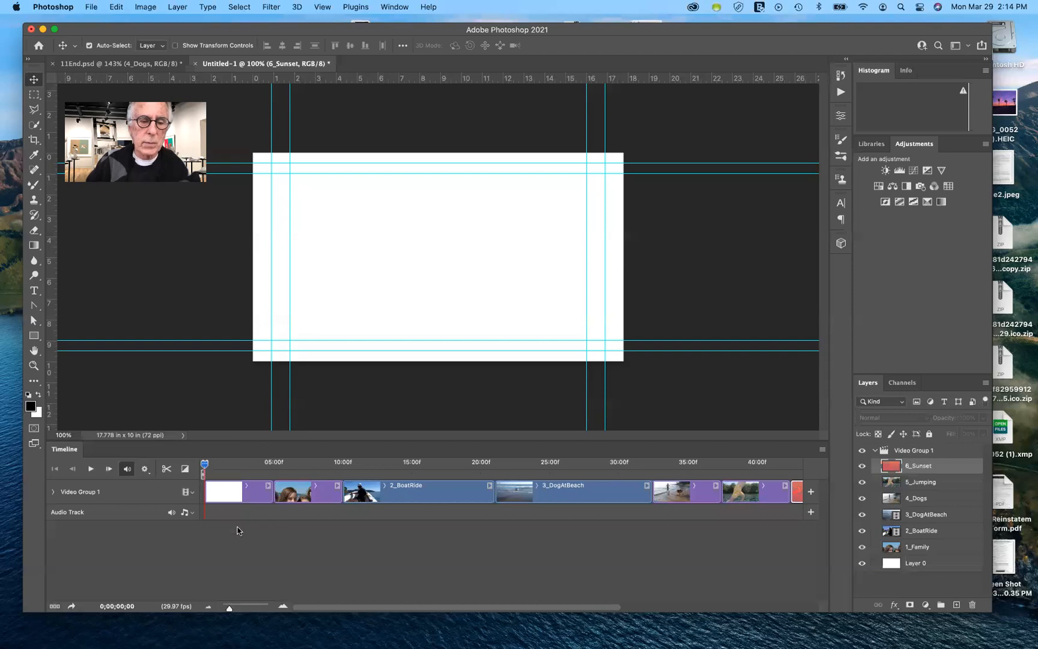
pyautogui.click(223, 497)
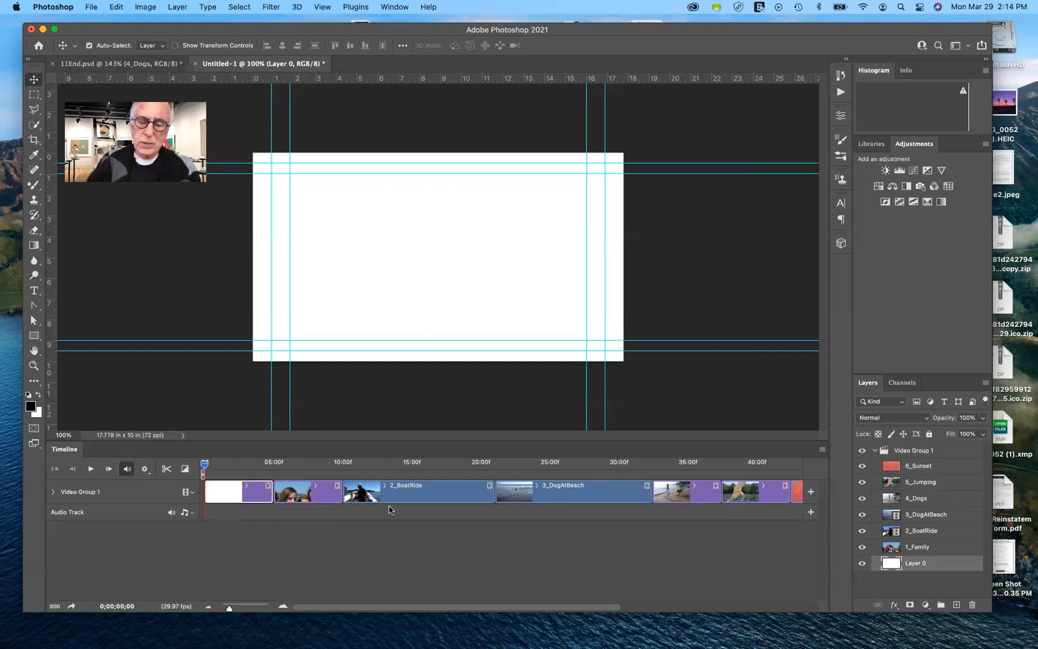
pyautogui.press('Delete')
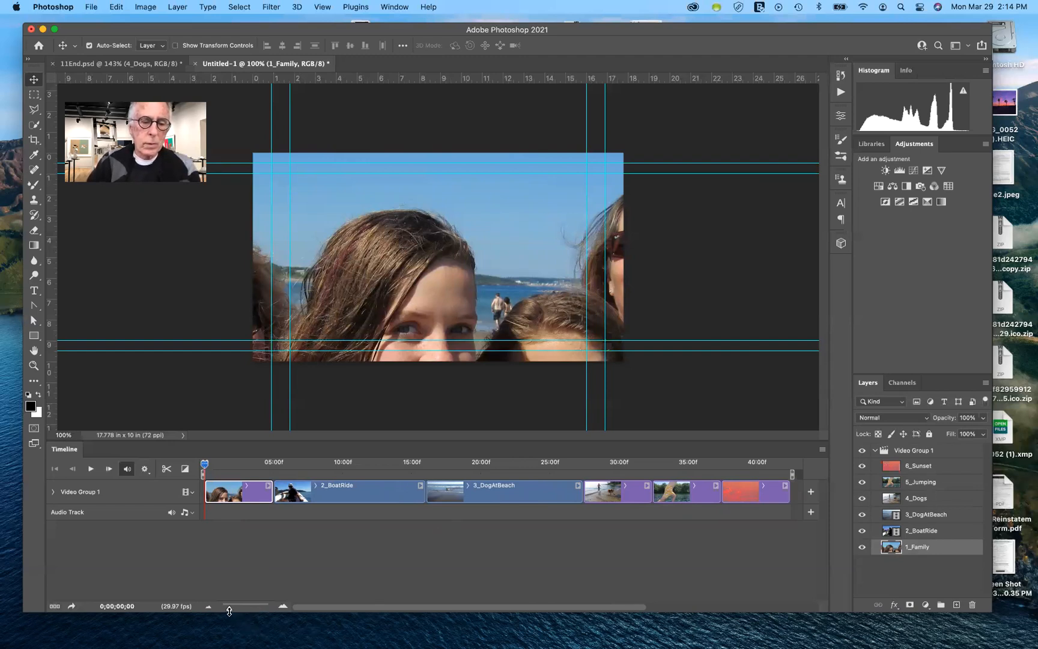
# - Shorten the 1_Family clip to about 3 seconds by trimming its end
pyautogui.moveTo(229, 610); pyautogui.dragTo(229, 613)
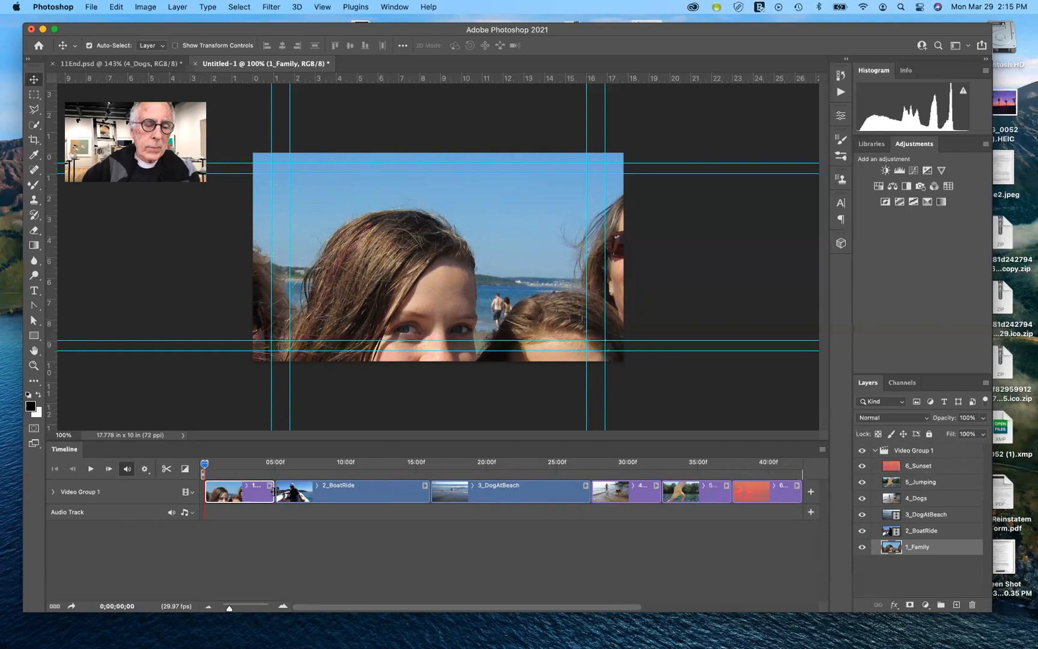
pyautogui.moveTo(274, 491); pyautogui.dragTo(244, 496)
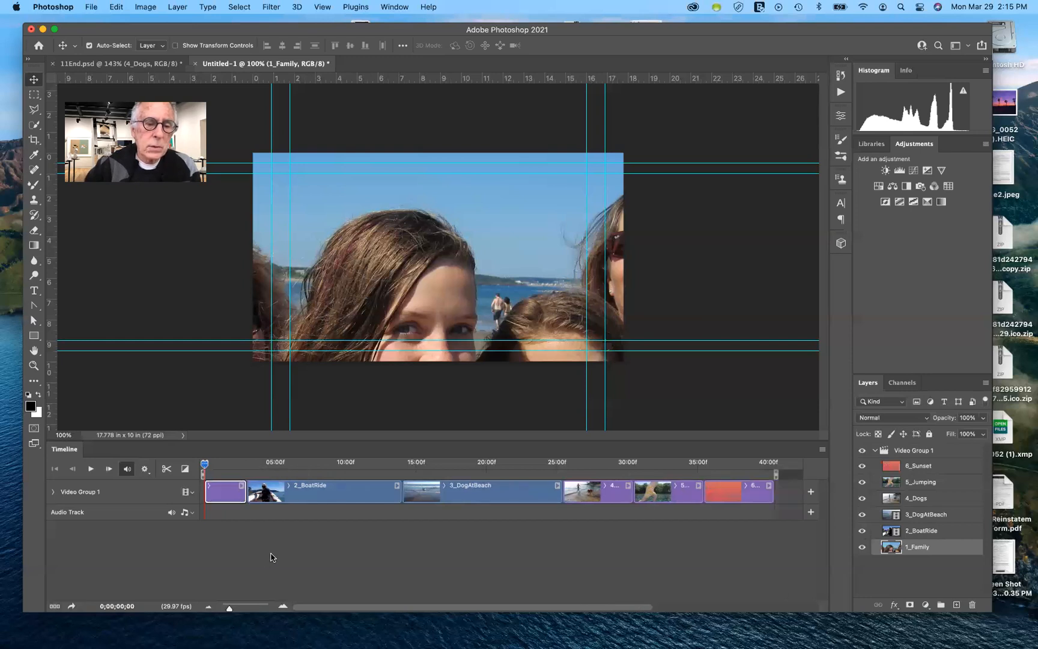
# - Shorten the 2_BoatRide clip slightly by trimming its end and open its duration and speed settings
pyautogui.click(341, 496)
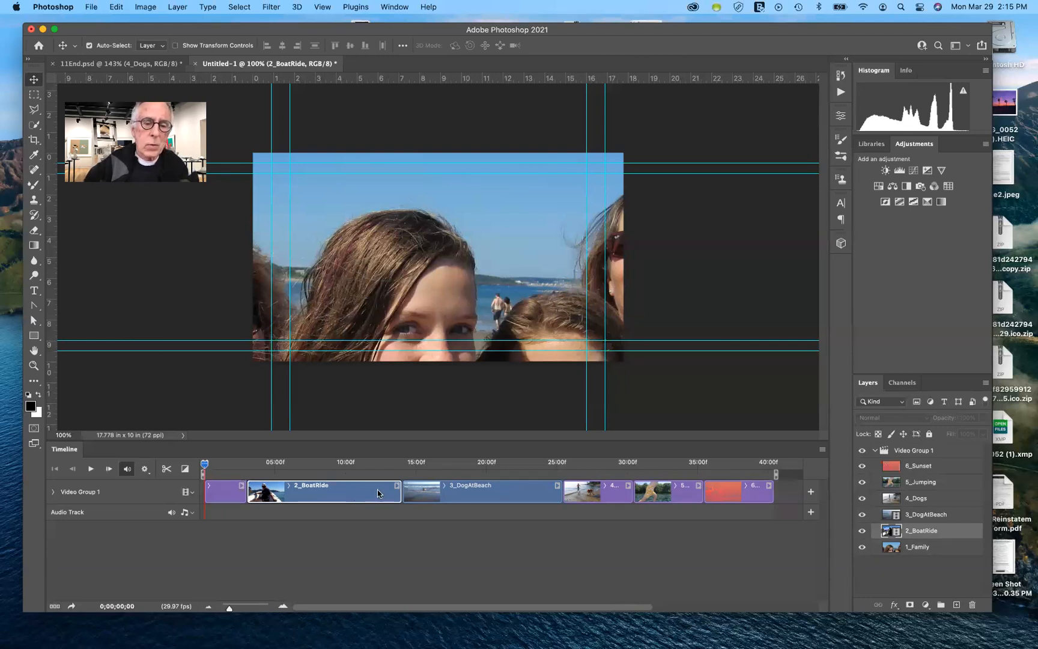
pyautogui.moveTo(399, 496)
pyautogui.mouseDown()
pyautogui.moveTo(382, 498)
pyautogui.moveTo(398, 497)
pyautogui.mouseUp()
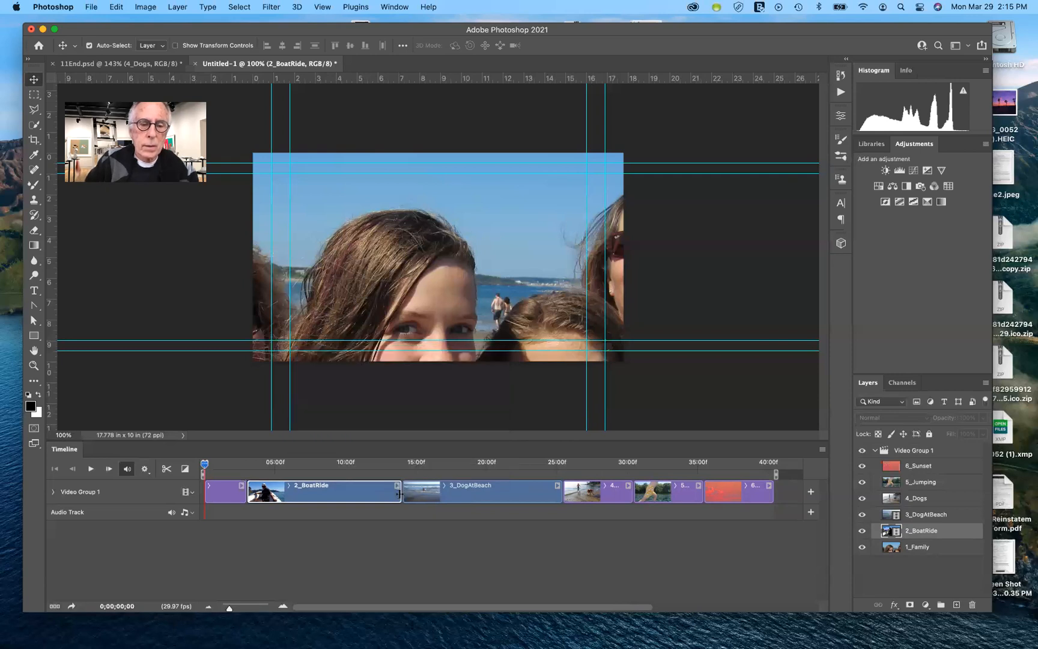
pyautogui.click(399, 497)
pyautogui.moveTo(390, 496); pyautogui.dragTo(388, 496)
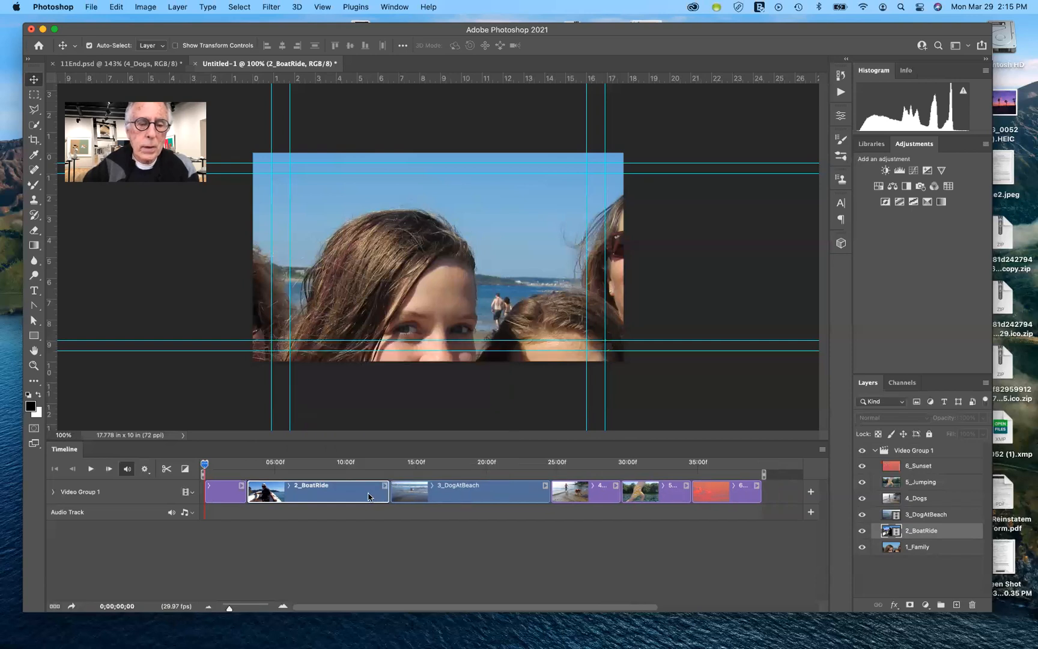
pyautogui.click(385, 486)
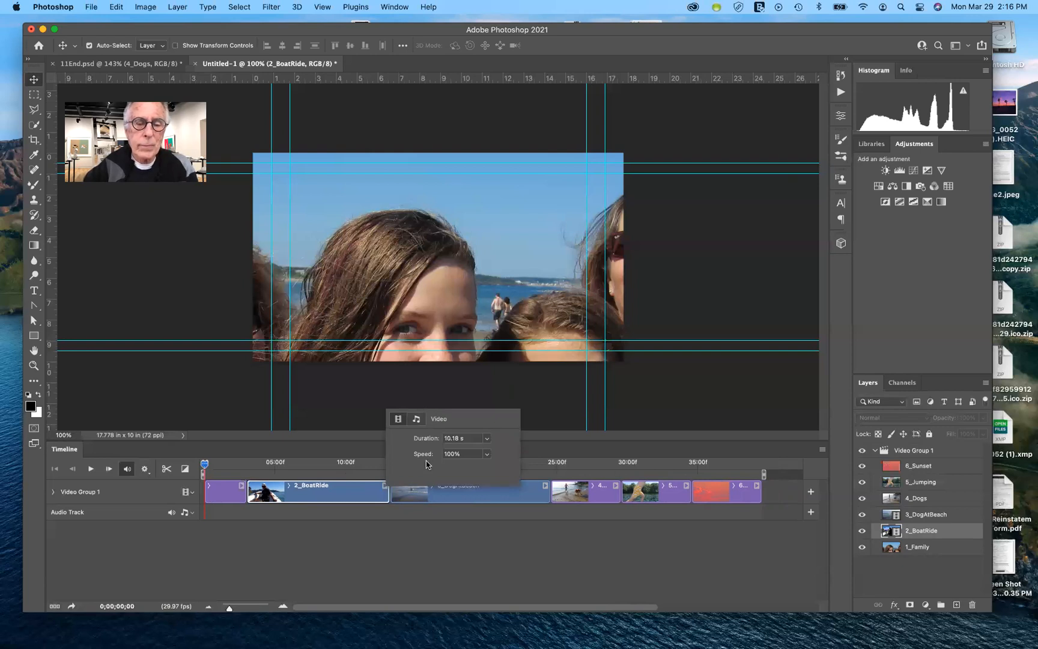
pyautogui.click(380, 499)
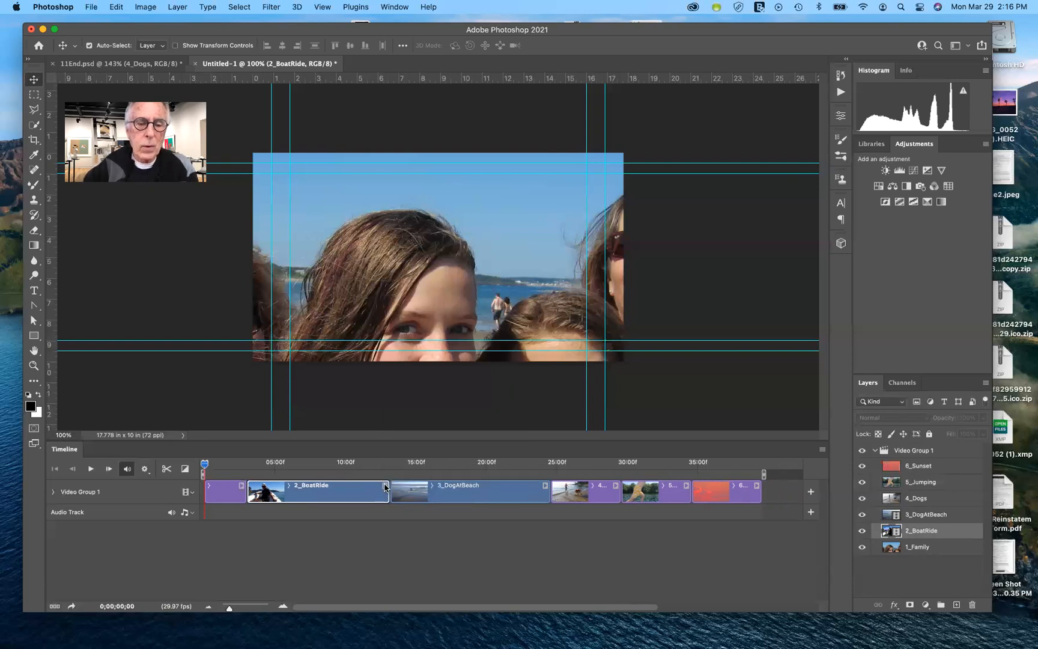
# - Set the 2_BoatRide clip's duration to 3 s
pyautogui.click(385, 486)
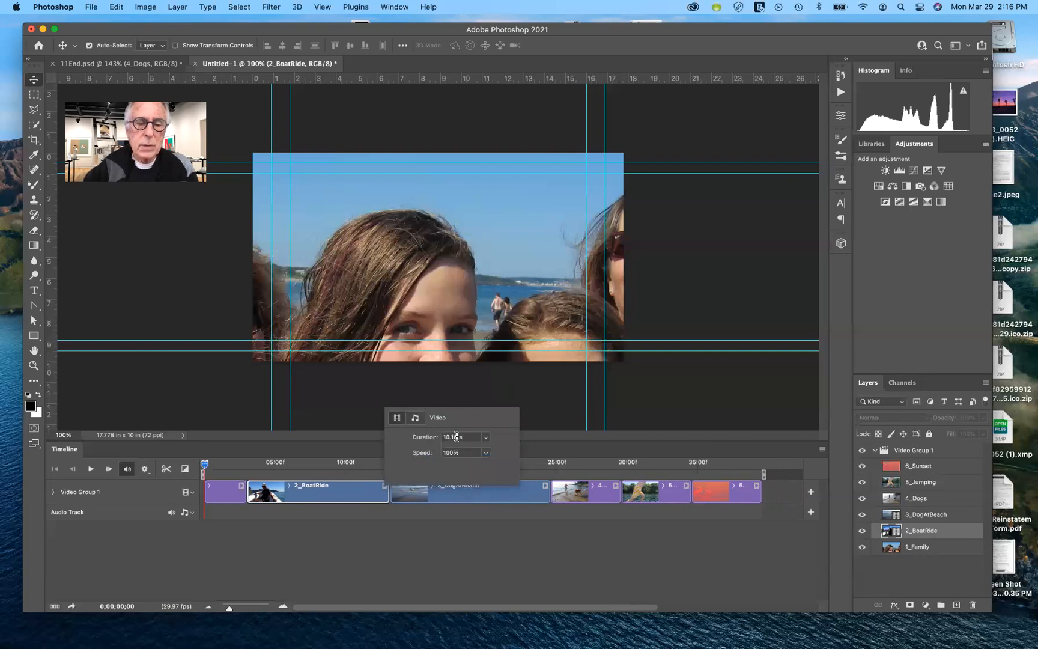
pyautogui.click(457, 437)
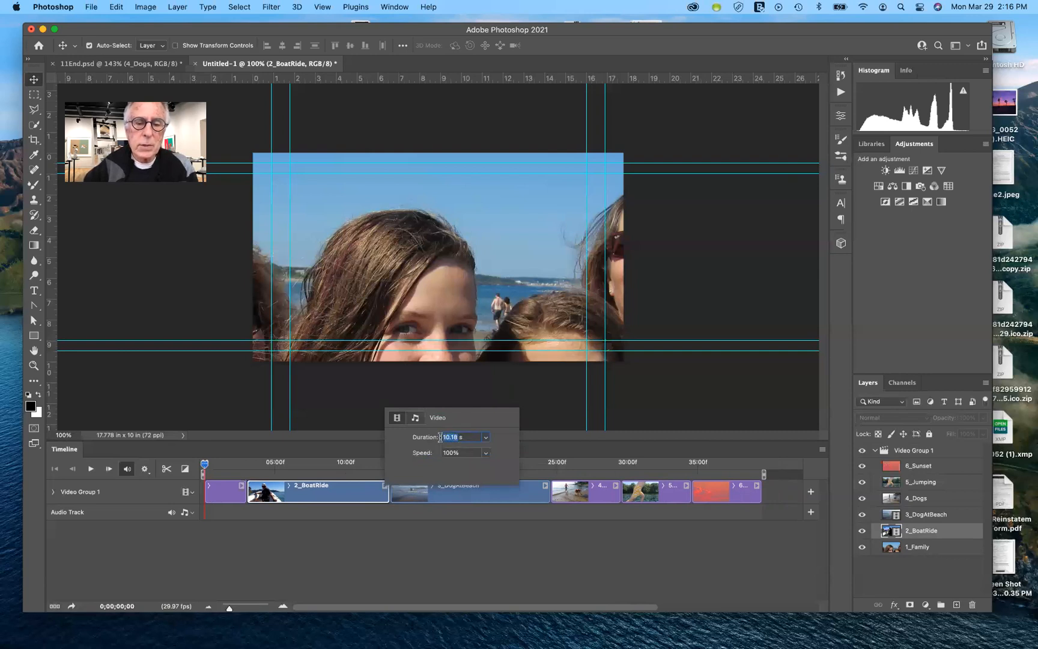
pyautogui.write('3')
pyautogui.press('Return')
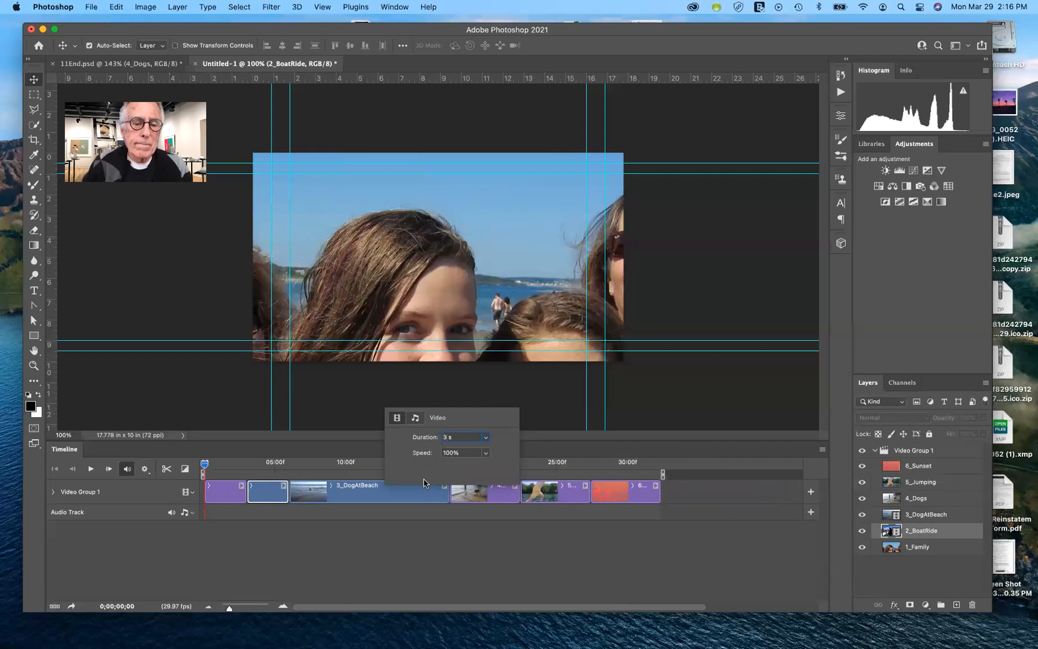
# - Shorten the 3_DogAtBeach clip to about 3 seconds by trimming its end
pyautogui.click(405, 496)
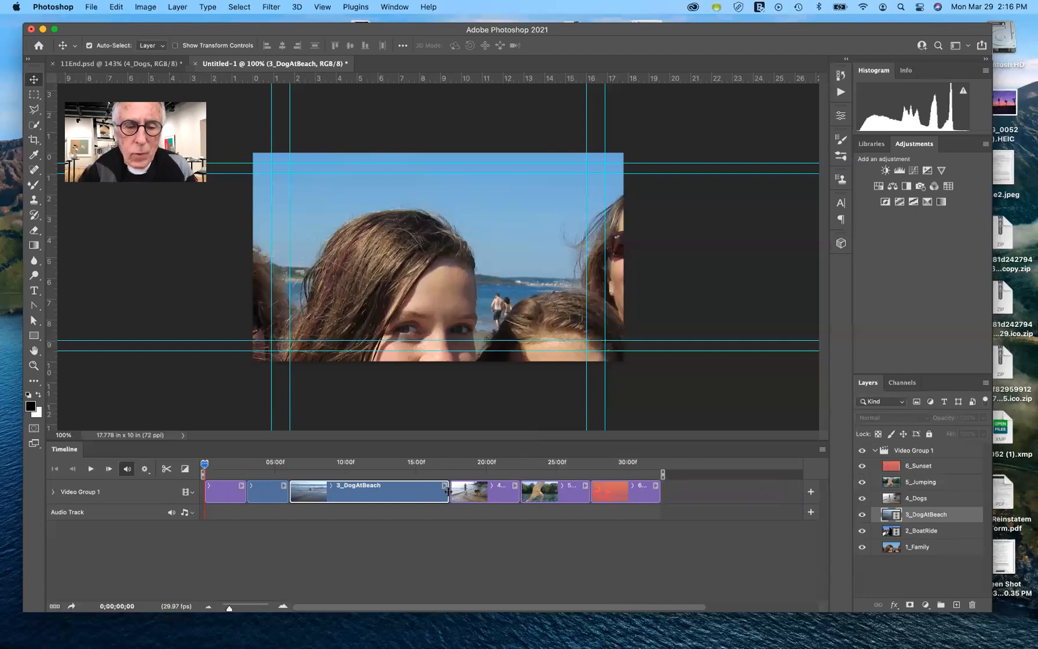
pyautogui.moveTo(447, 492); pyautogui.dragTo(353, 501)
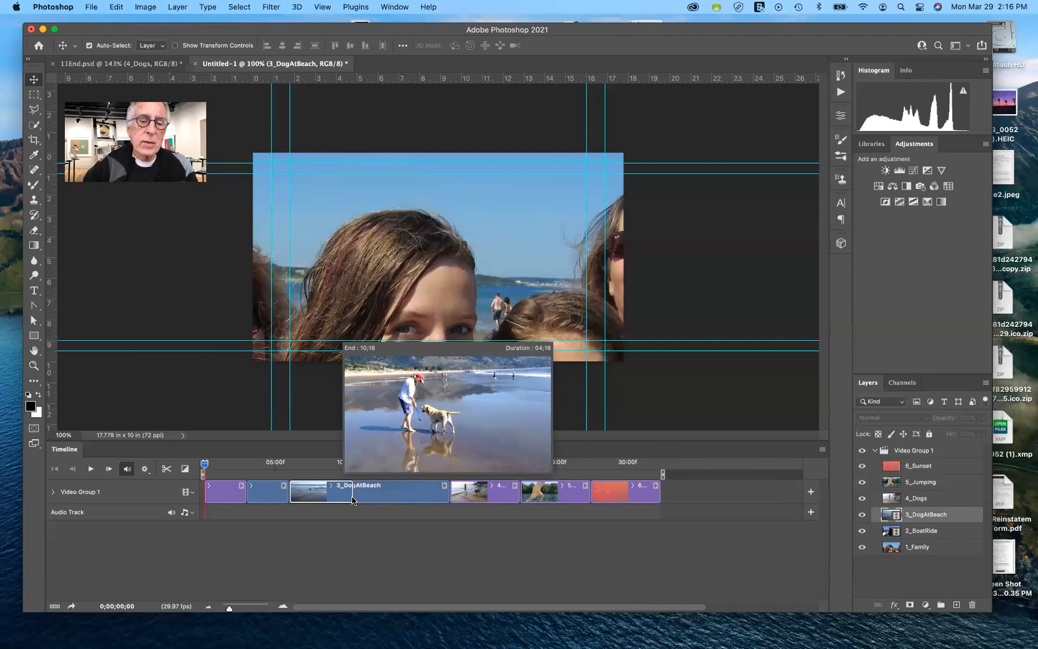
pyautogui.moveTo(353, 501); pyautogui.dragTo(330, 502)
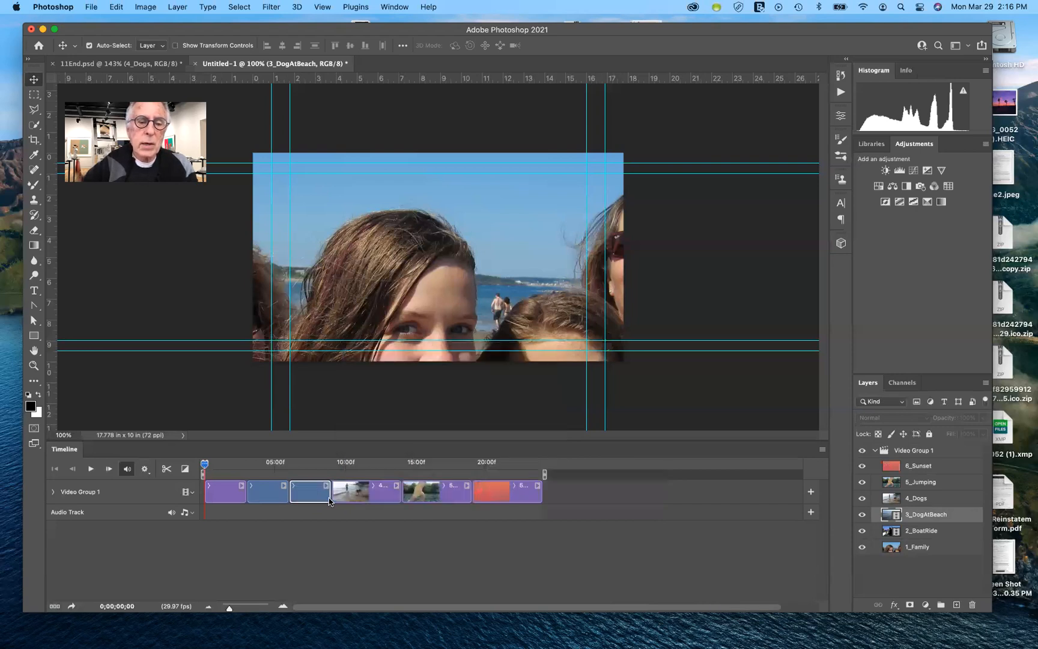
# - Shorten the 4_Dogs clip to about 3 seconds by trimming its end
pyautogui.click(394, 486)
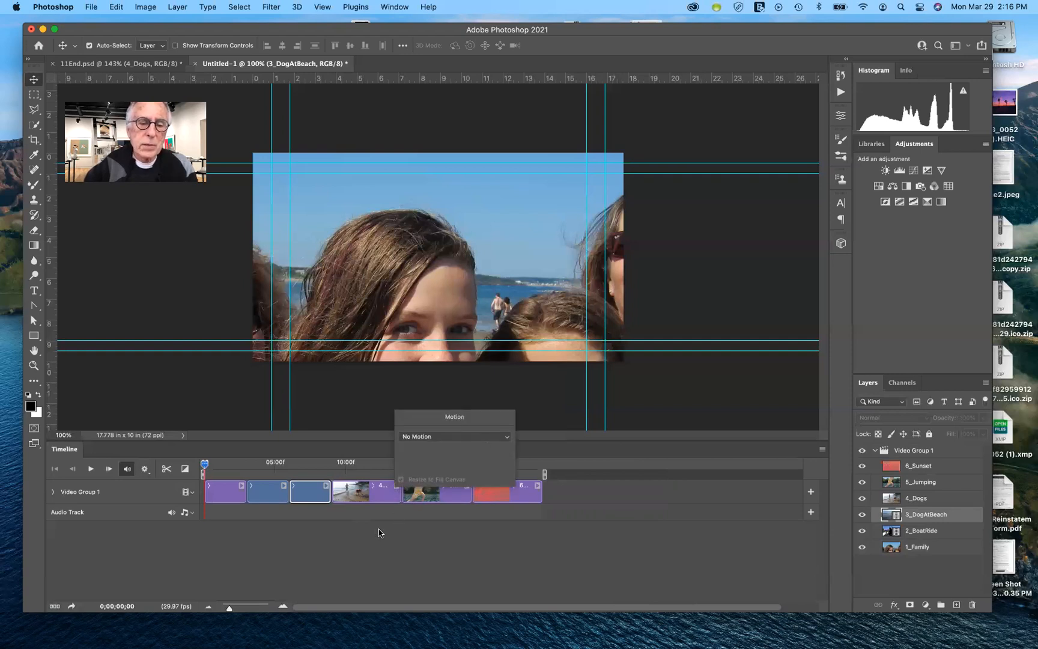
pyautogui.click(380, 499)
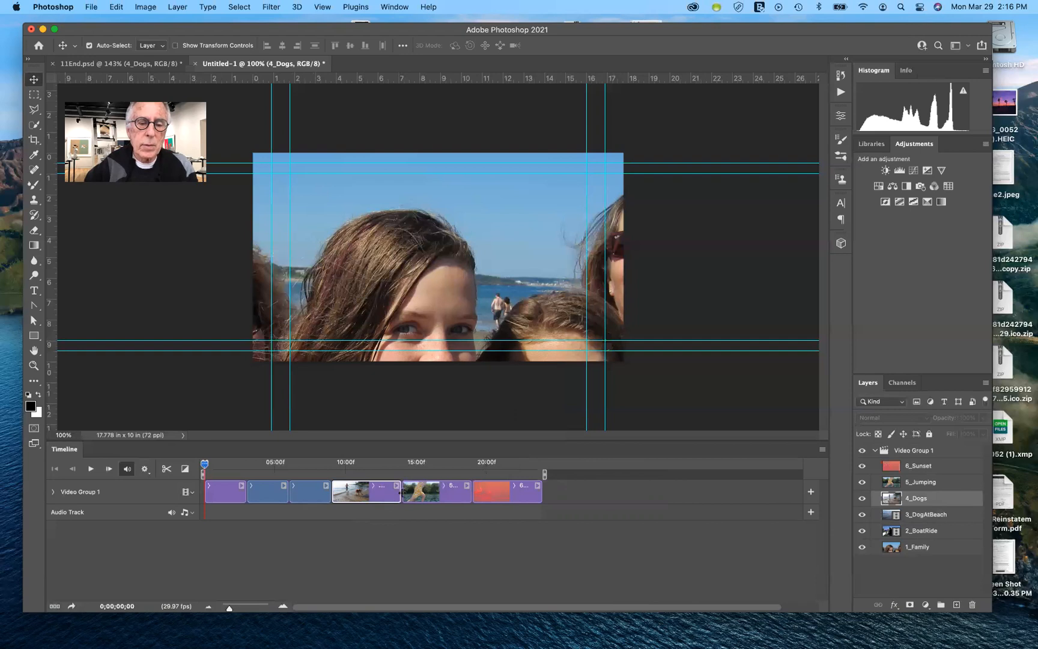
pyautogui.moveTo(400, 493); pyautogui.dragTo(372, 494)
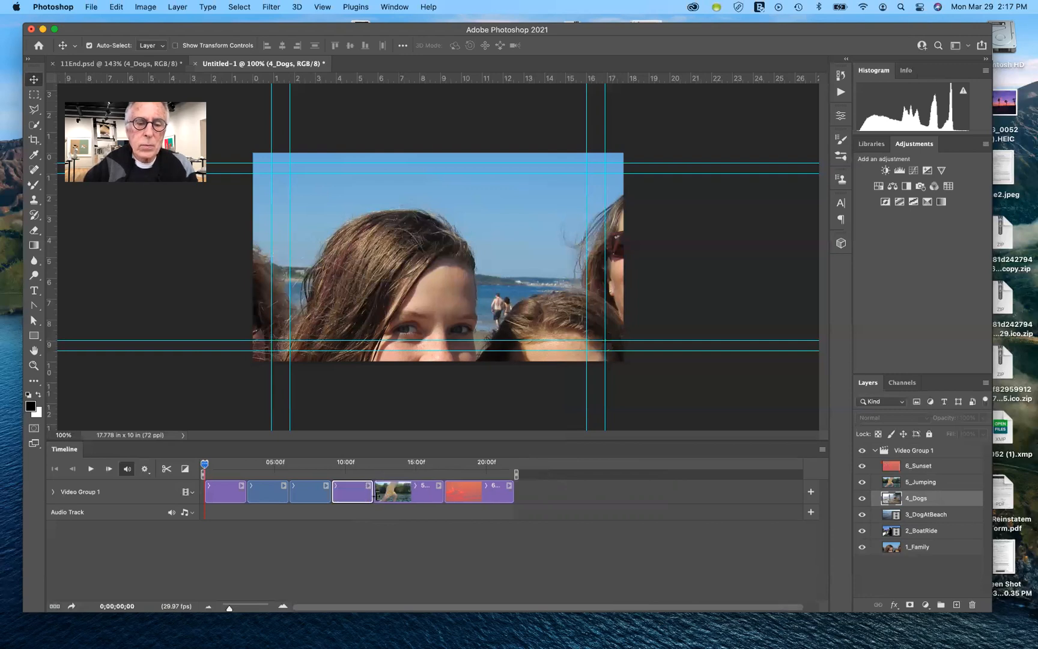
# - Trim the ends of the 5_Jumping and 6_Sunset clips so that each lasts about 3 seconds
pyautogui.click(423, 497)
pyautogui.moveTo(442, 491); pyautogui.dragTo(413, 493)
pyautogui.click(433, 498)
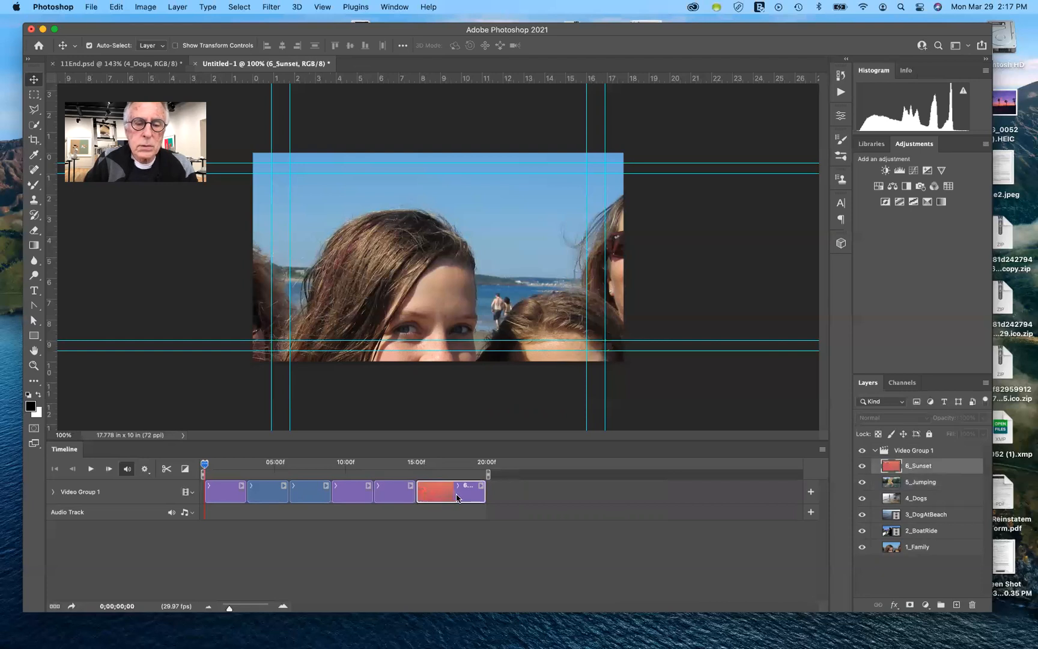
pyautogui.moveTo(483, 494); pyautogui.dragTo(455, 497)
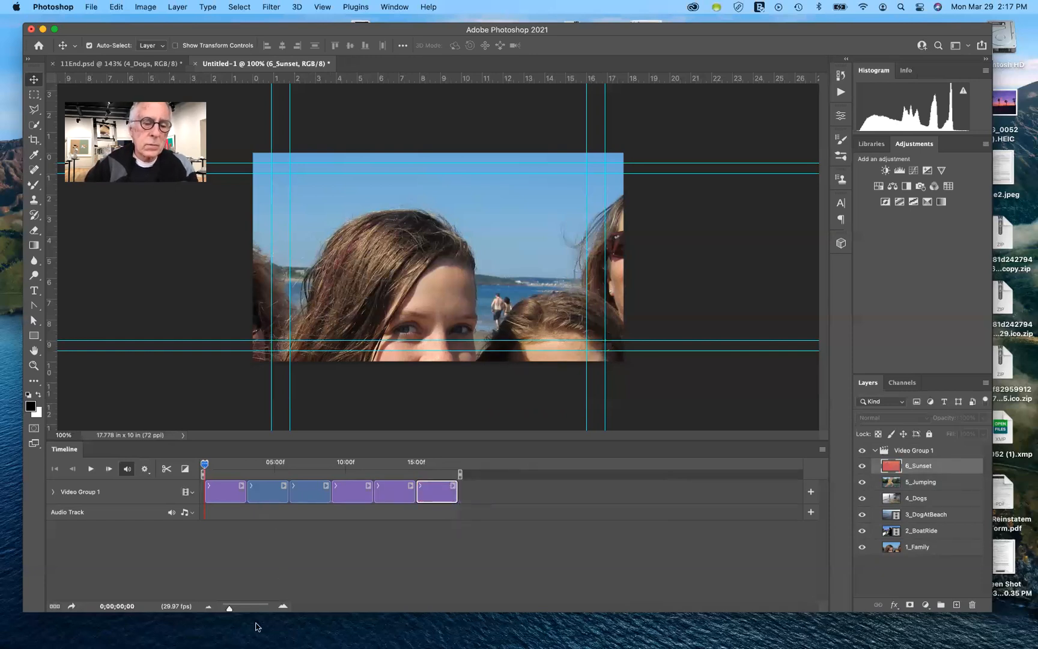
# - Magnify the timeline and compare the trimmed clips with the timeline of the finished 11End.psd document
pyautogui.moveTo(229, 606); pyautogui.dragTo(233, 608)
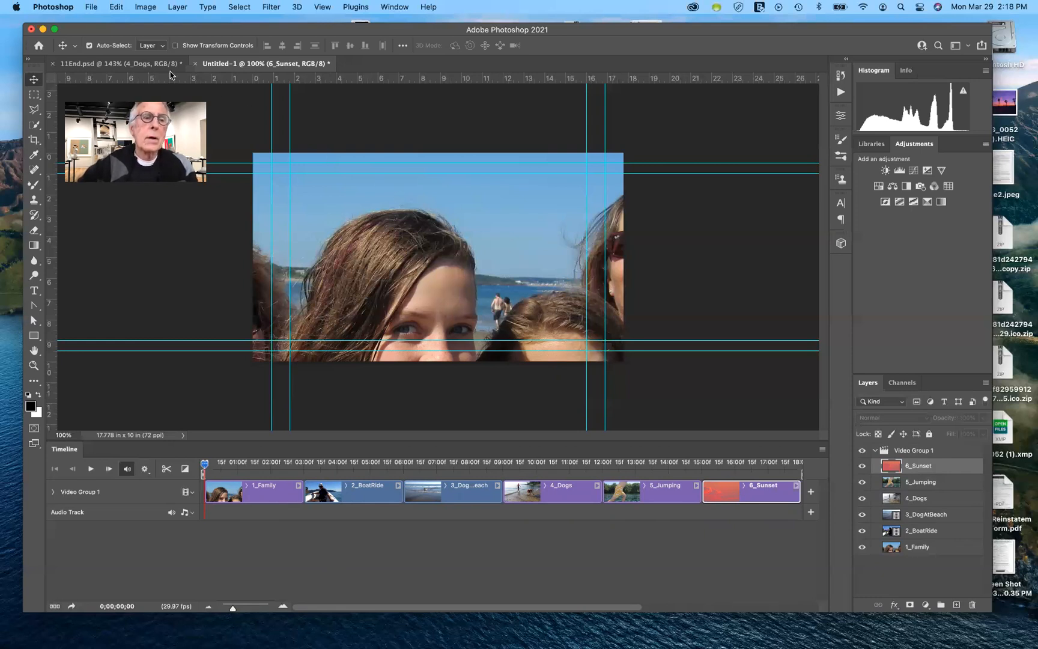
pyautogui.click(138, 65)
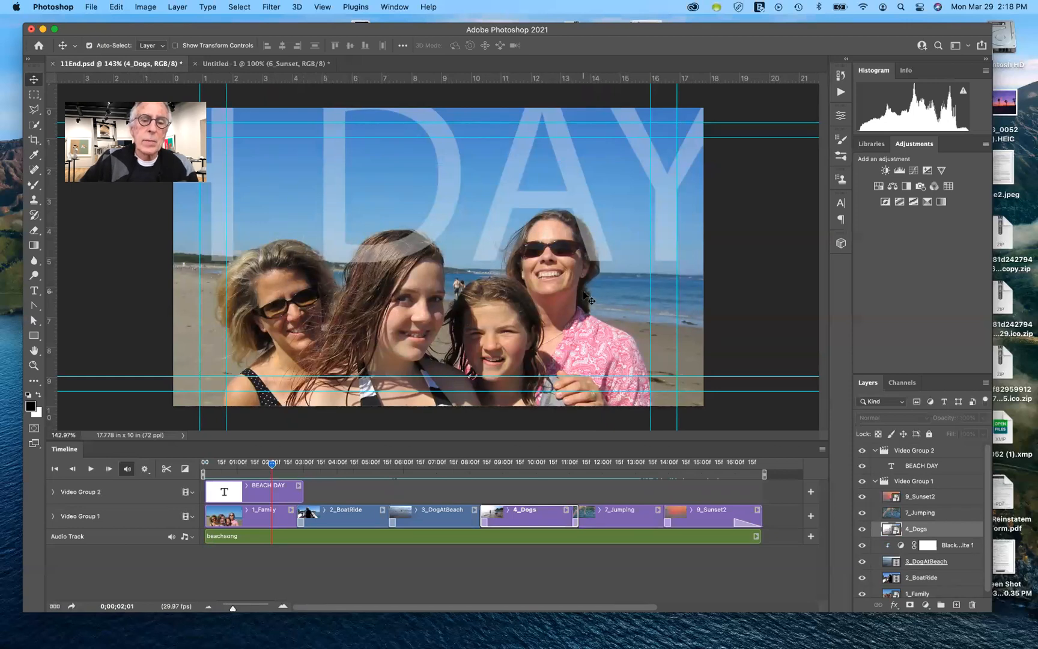
pyautogui.click(284, 64)
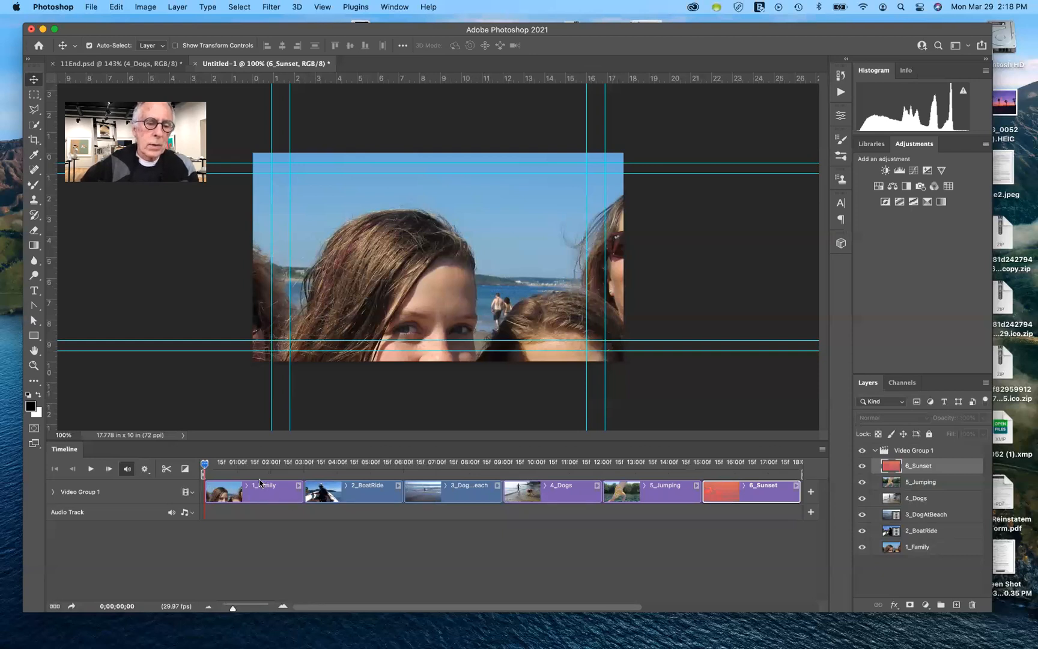
# - Apply Pan & Zoom motion with Zoom In and Resize to Fill Canvas to the 1_Family clip, with its track's property rows expanded
pyautogui.click(273, 500)
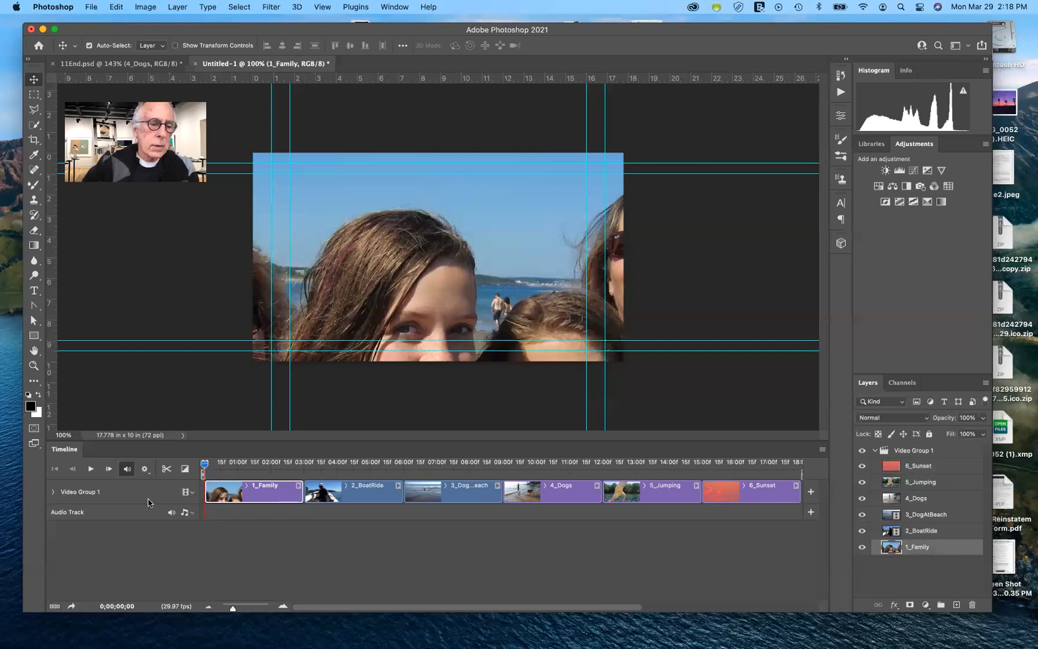
pyautogui.click(53, 492)
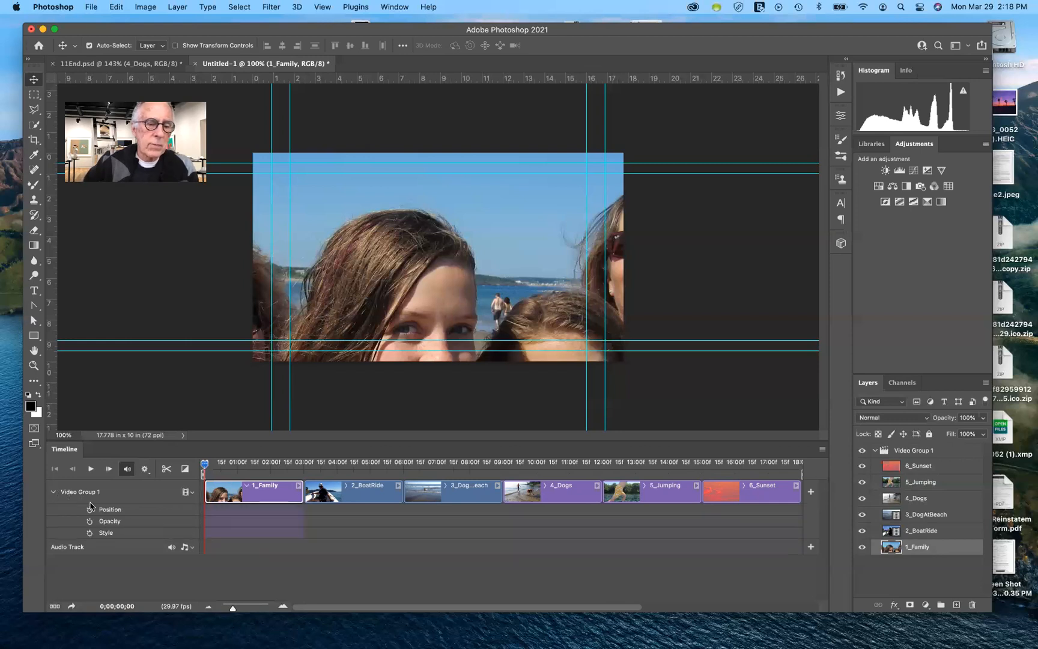
pyautogui.click(300, 489)
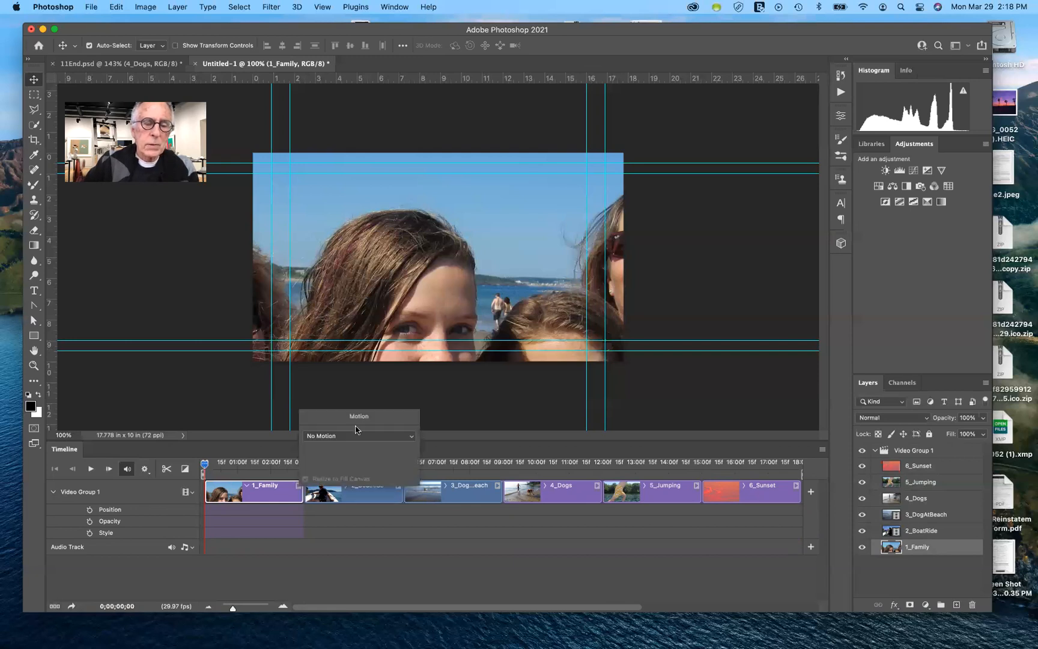
pyautogui.click(411, 438)
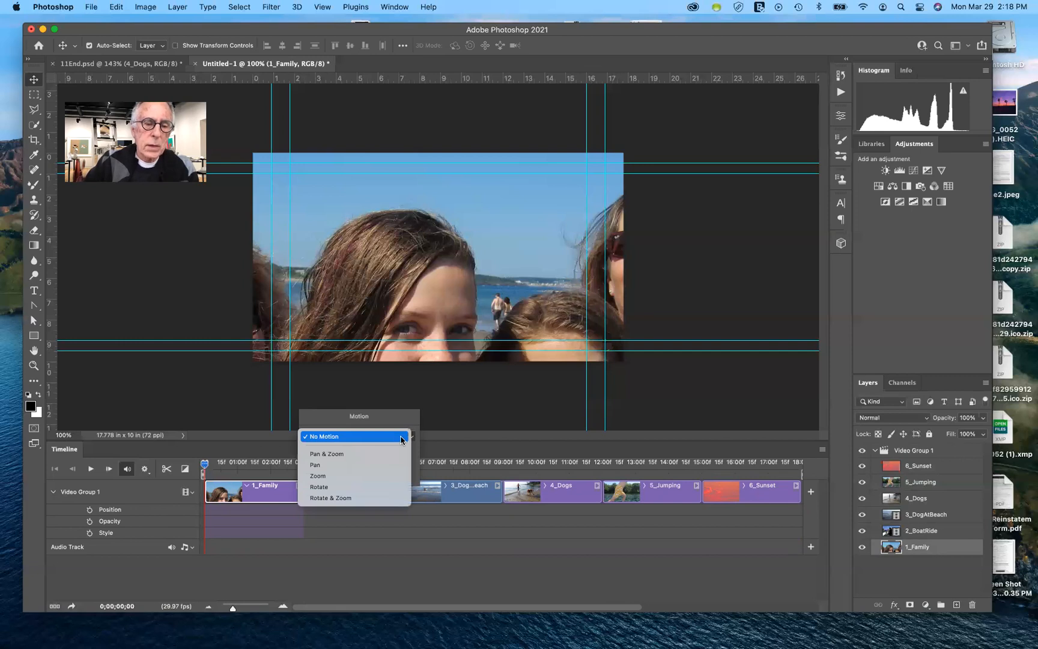
pyautogui.click(358, 454)
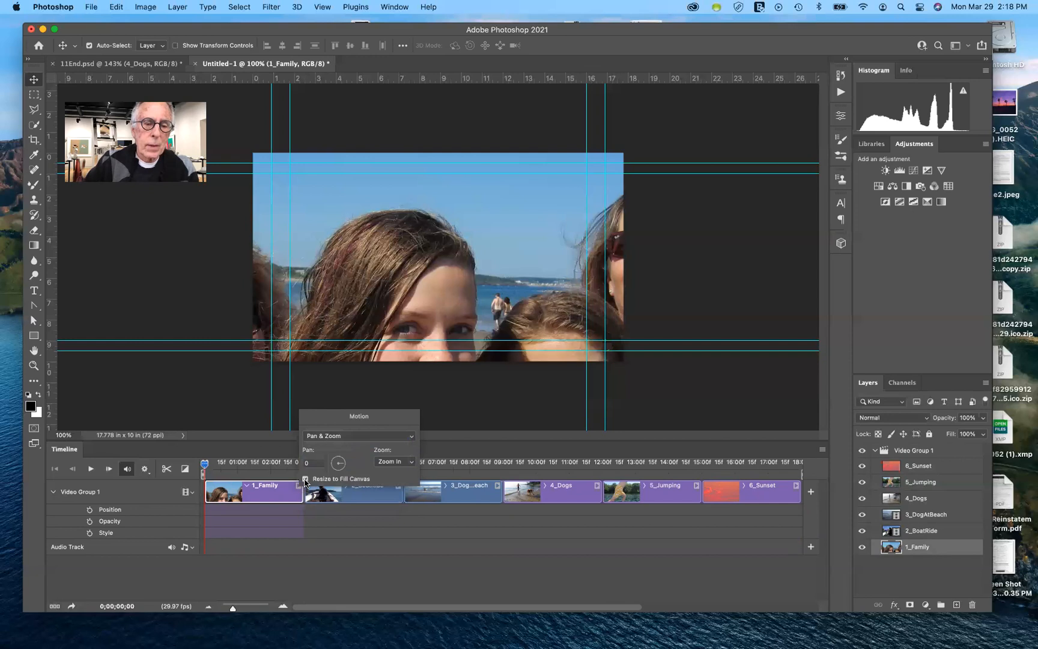
pyautogui.click(306, 480)
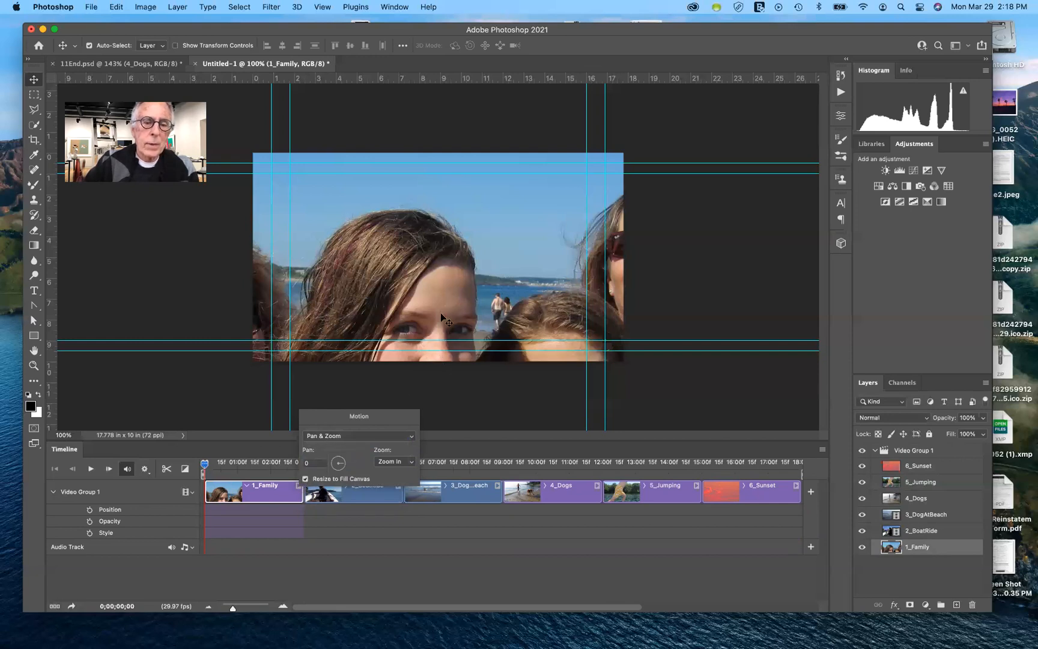
pyautogui.click(448, 390)
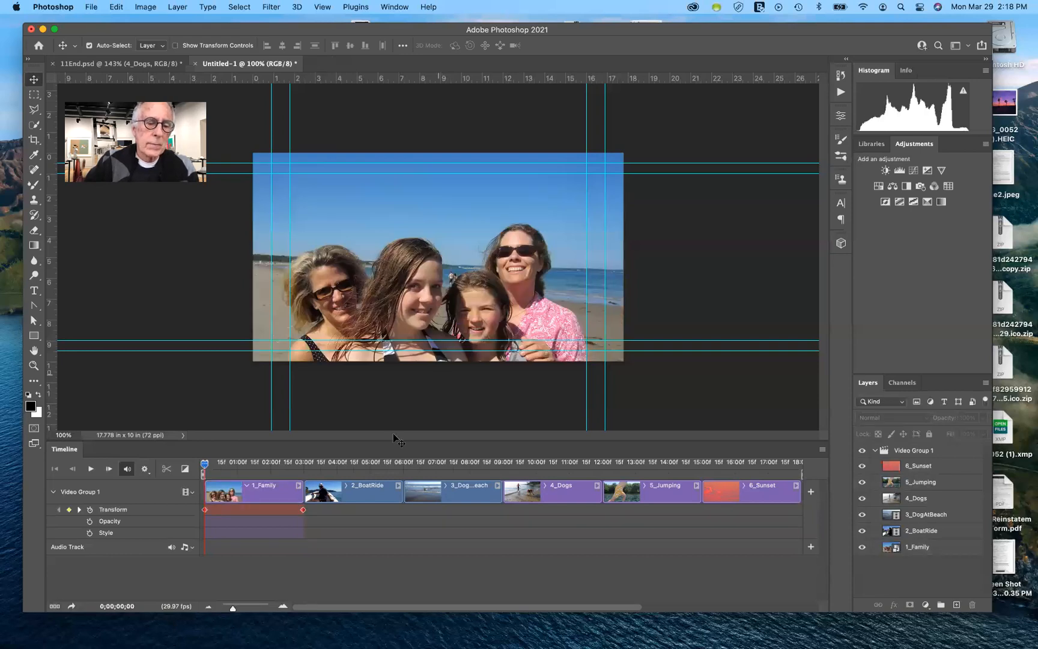
# - Change the 1_Family clip's motion setting to No Motion
pyautogui.click(298, 490)
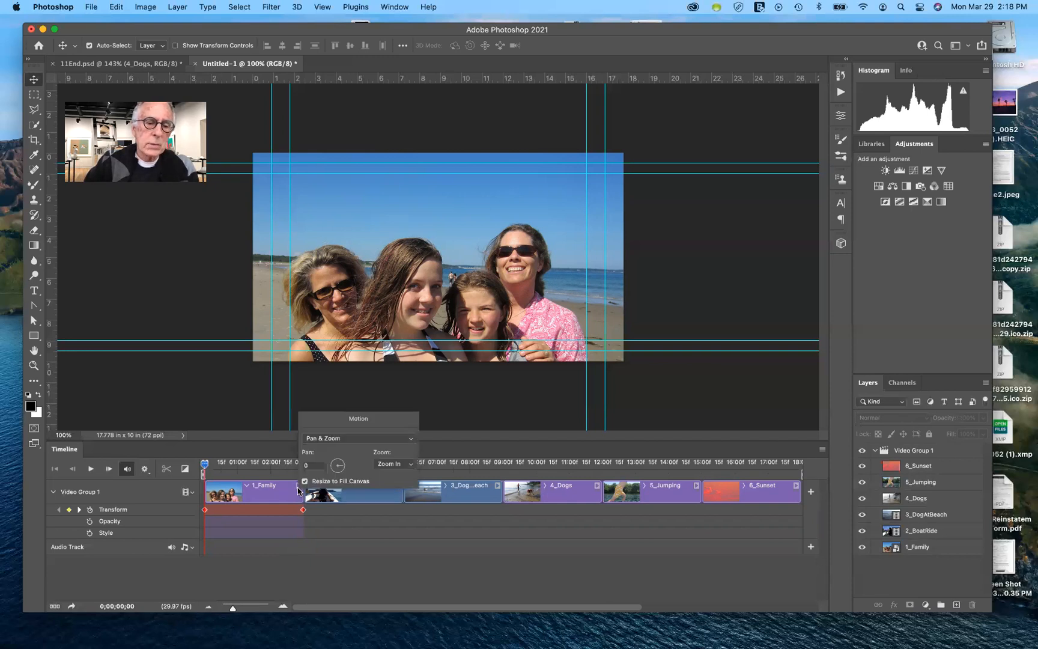
pyautogui.click(411, 440)
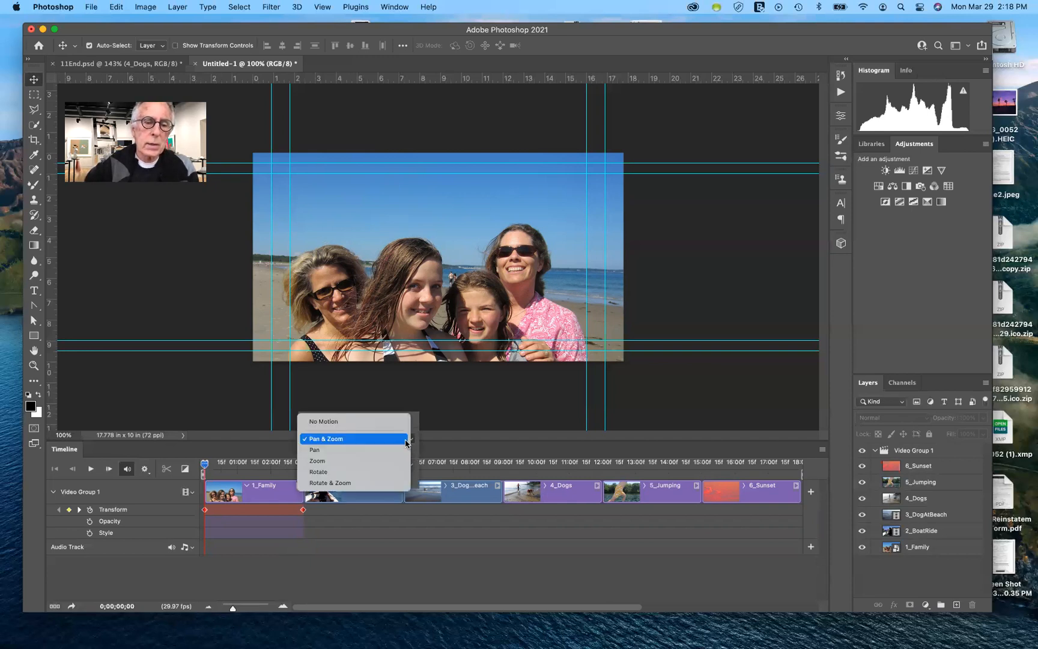
pyautogui.click(391, 432)
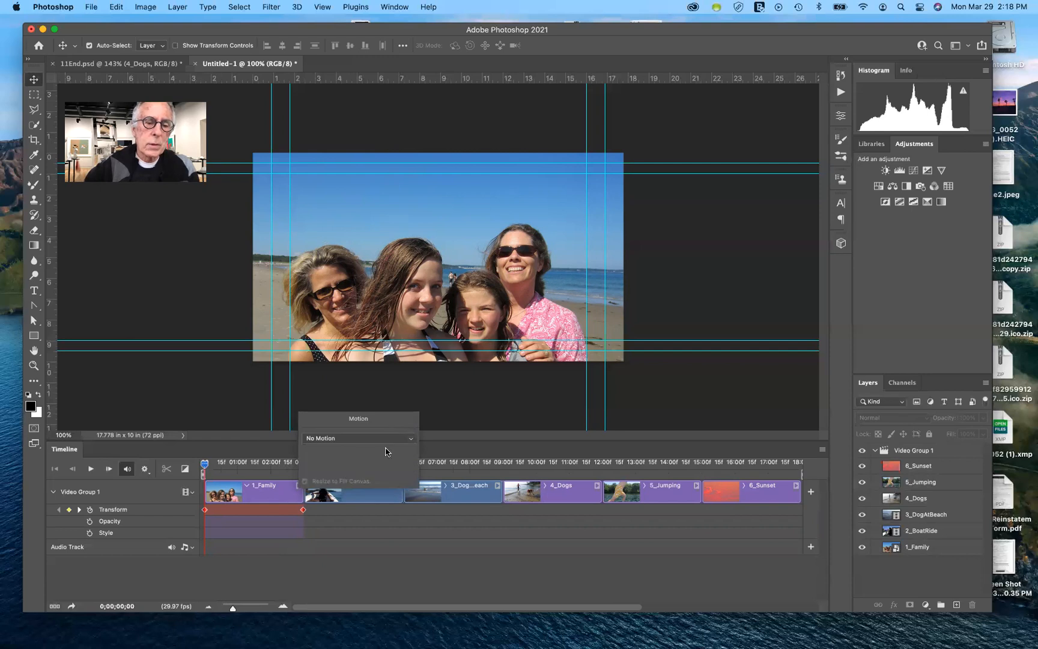
pyautogui.click(353, 573)
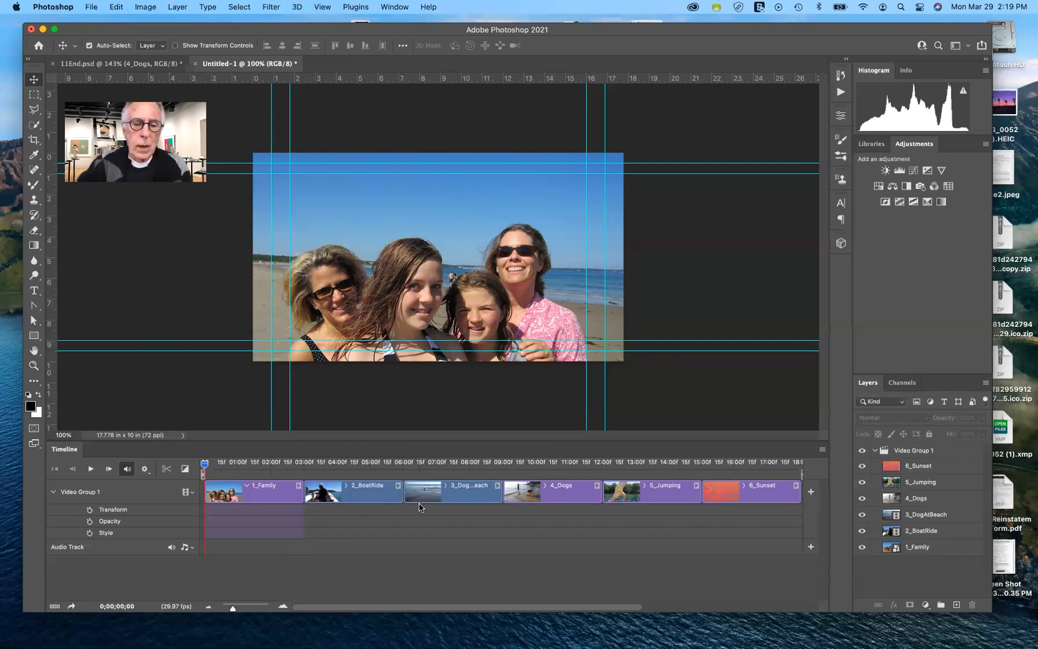
# - Select the 3_DogAtBeach clip, review the Video Group 1 track options, and collapse the track's property rows
pyautogui.click(481, 496)
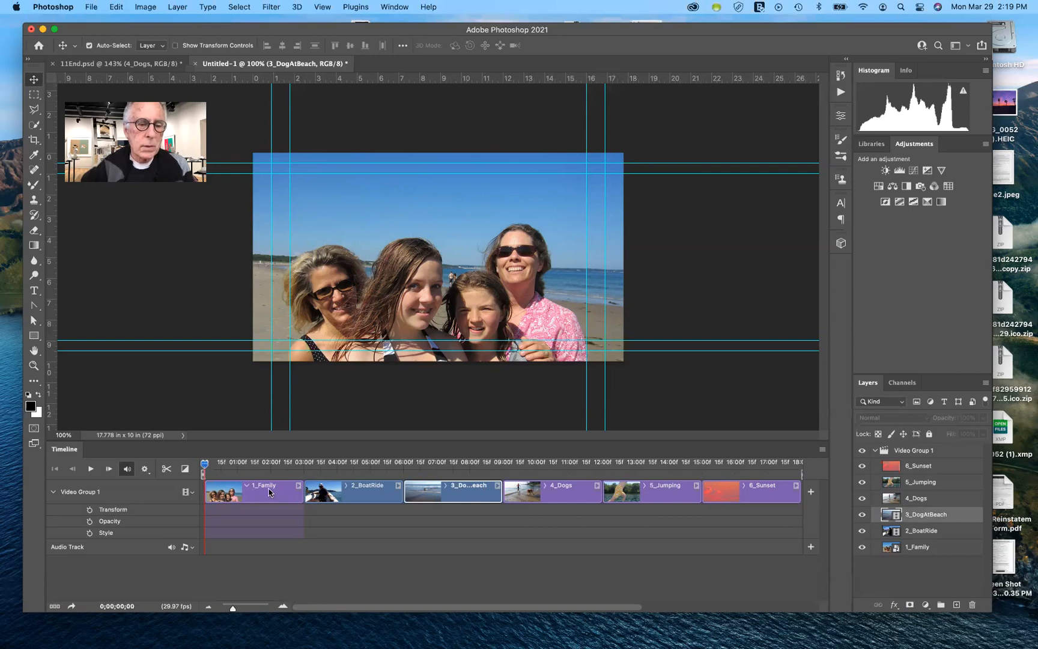
pyautogui.click(189, 494)
pyautogui.click(192, 499)
pyautogui.click(192, 499)
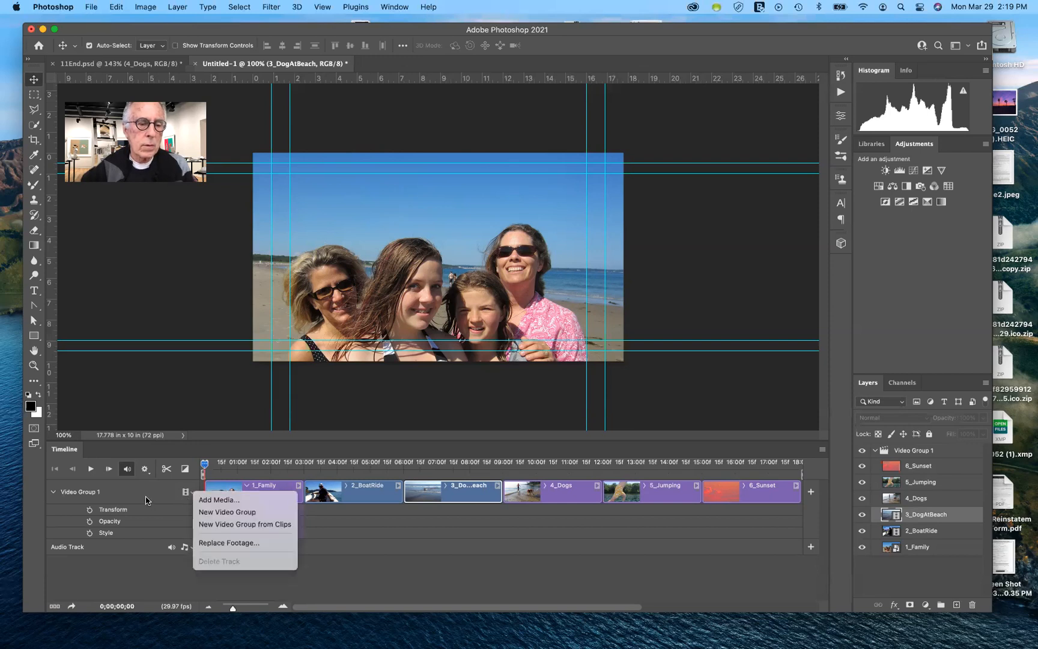
pyautogui.click(146, 498)
pyautogui.click(192, 494)
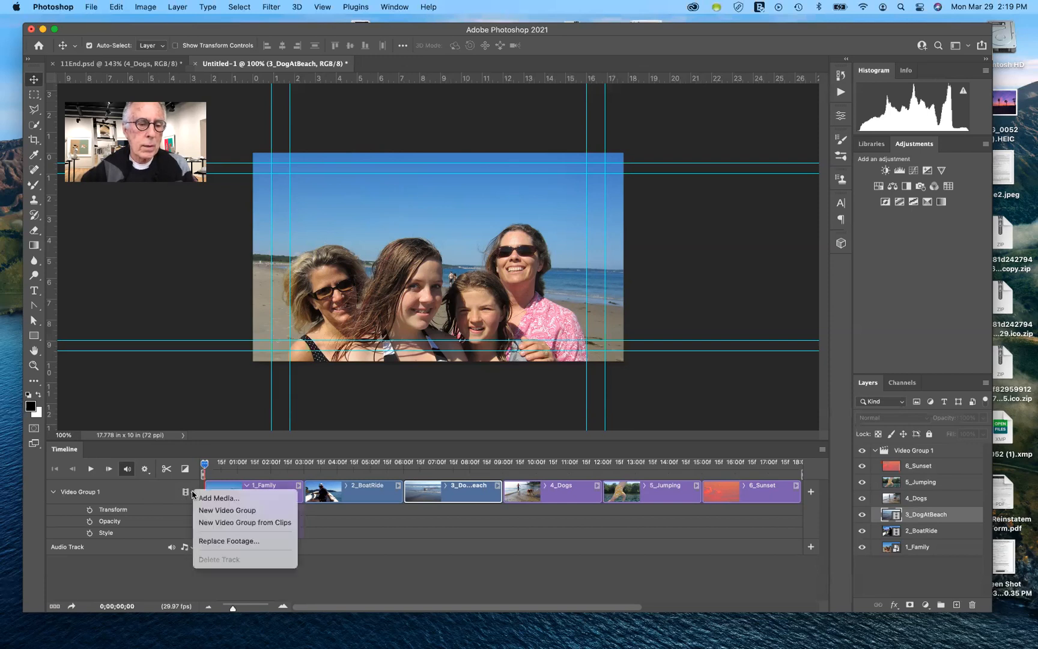
pyautogui.click(160, 490)
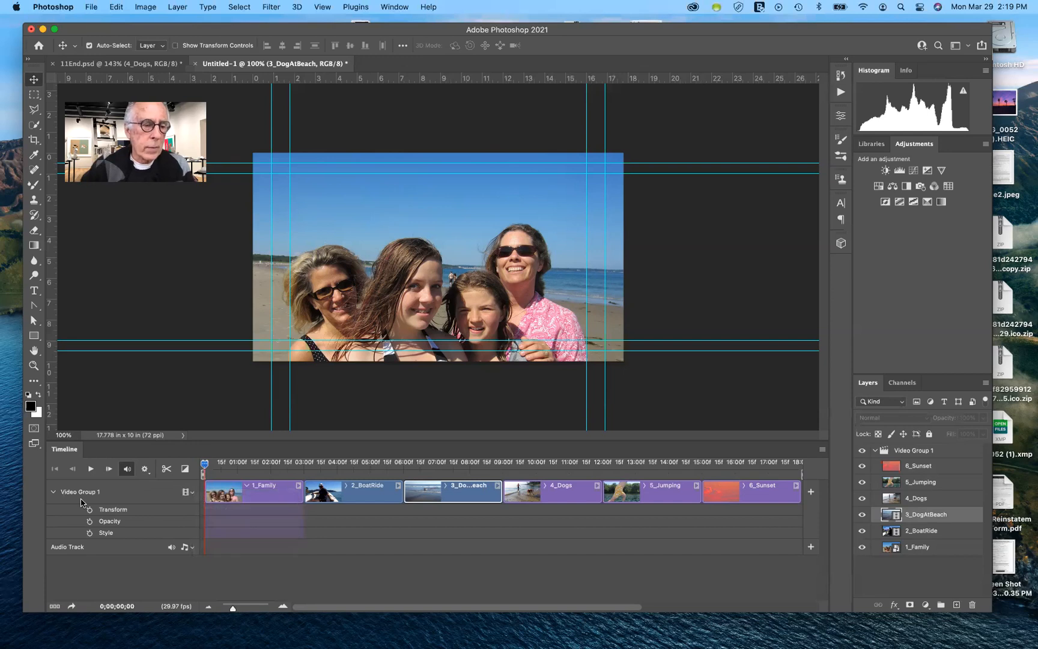
pyautogui.click(52, 493)
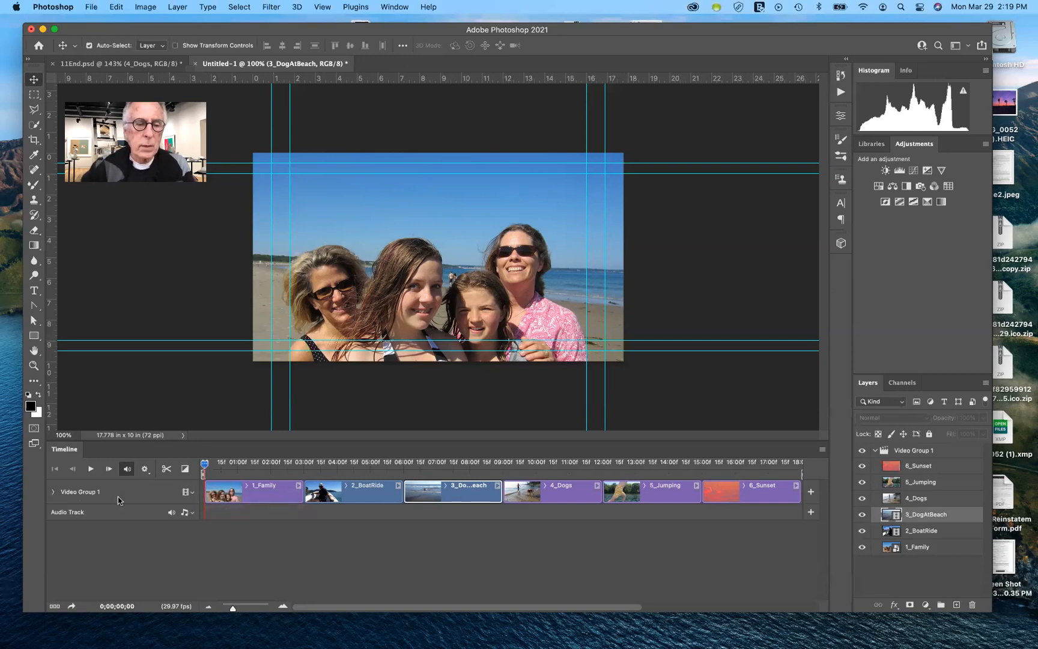
# - Expand the Video Group 1 property rows and review the duration and speed settings of the 3_DogAtBeach clip
pyautogui.click(53, 492)
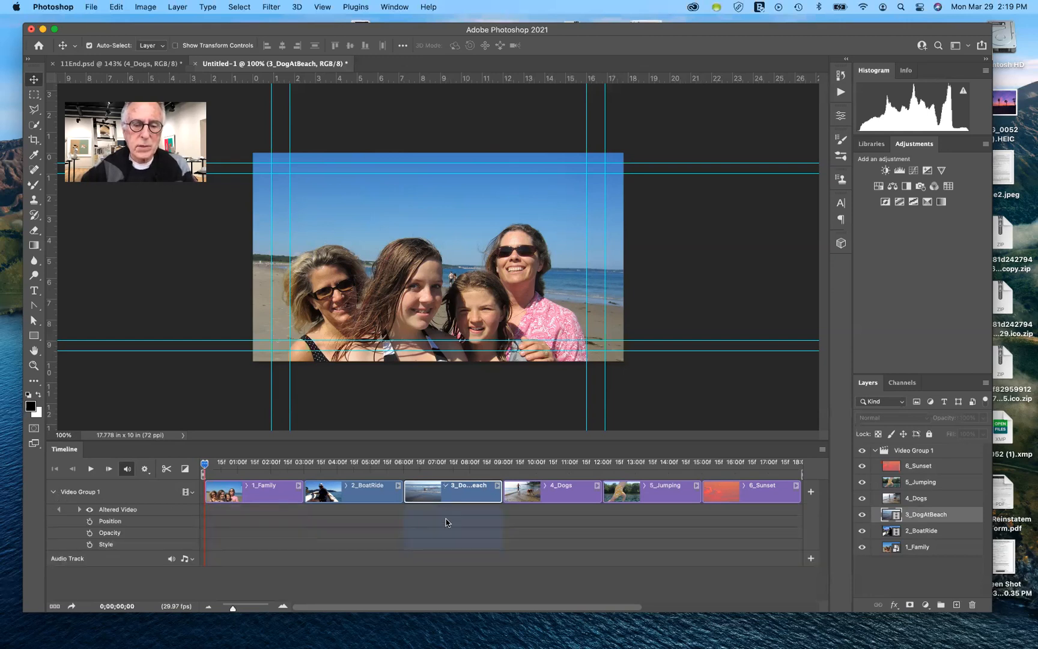
pyautogui.click(497, 487)
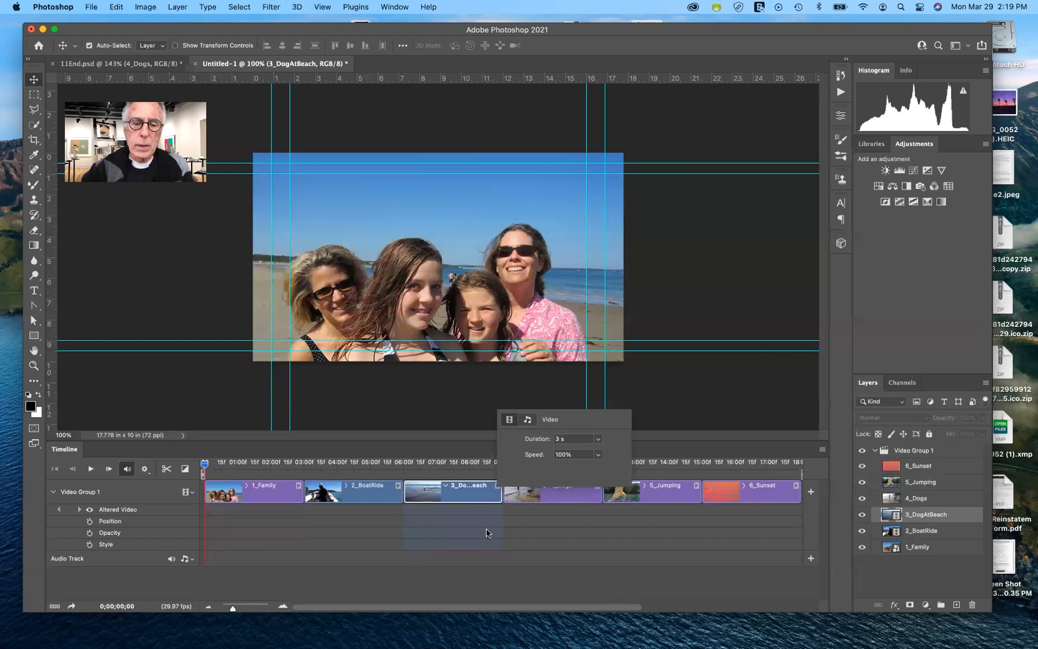
pyautogui.click(470, 496)
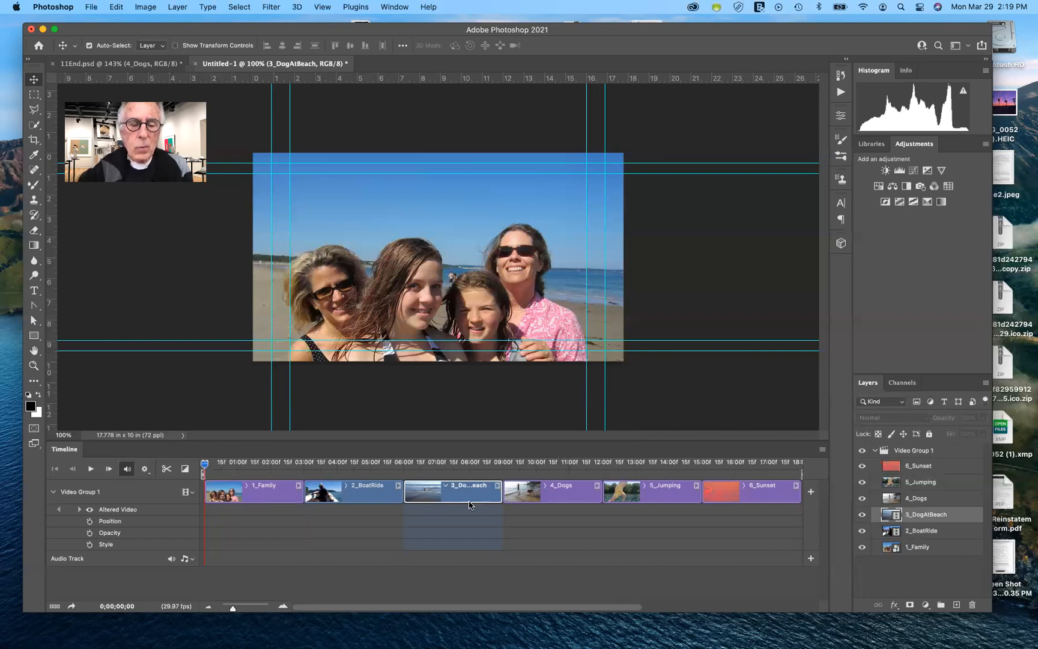
# - Move the playhead over the 4_Dogs clip and apply Pan & Zoom motion with Zoom In and Resize to Fill Canvas
pyautogui.click(598, 486)
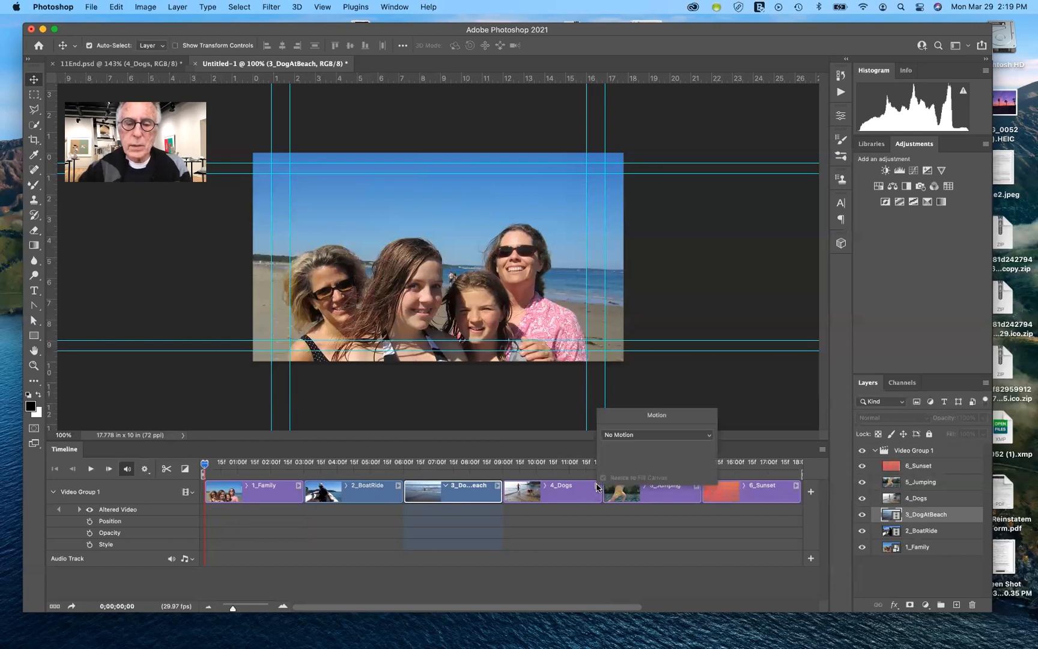
pyautogui.click(704, 438)
pyautogui.click(704, 438)
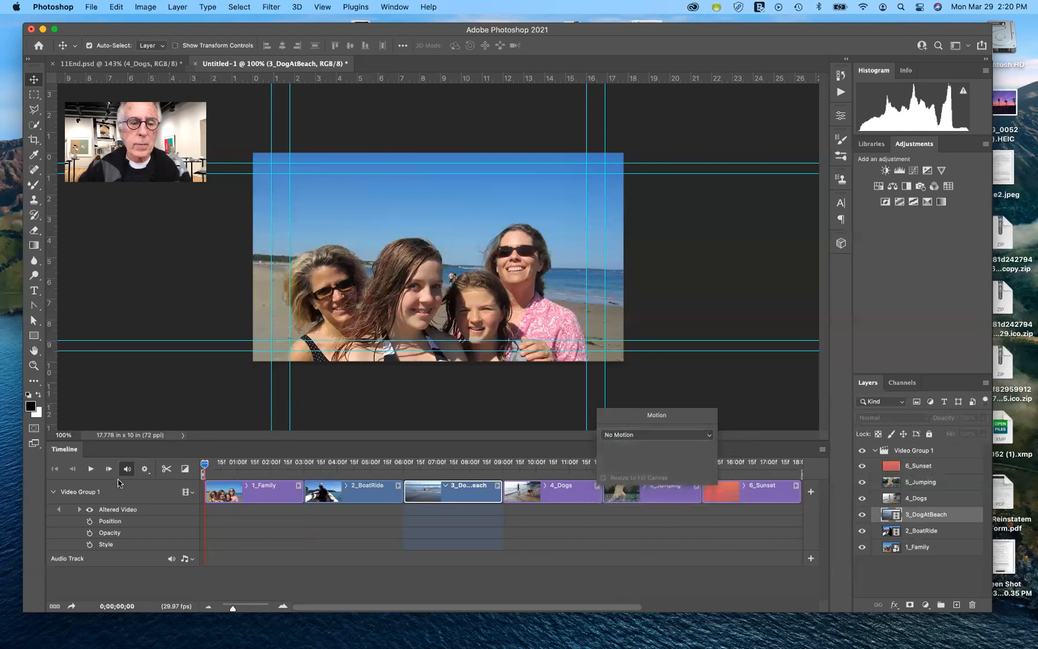
pyautogui.moveTo(204, 464); pyautogui.dragTo(552, 462)
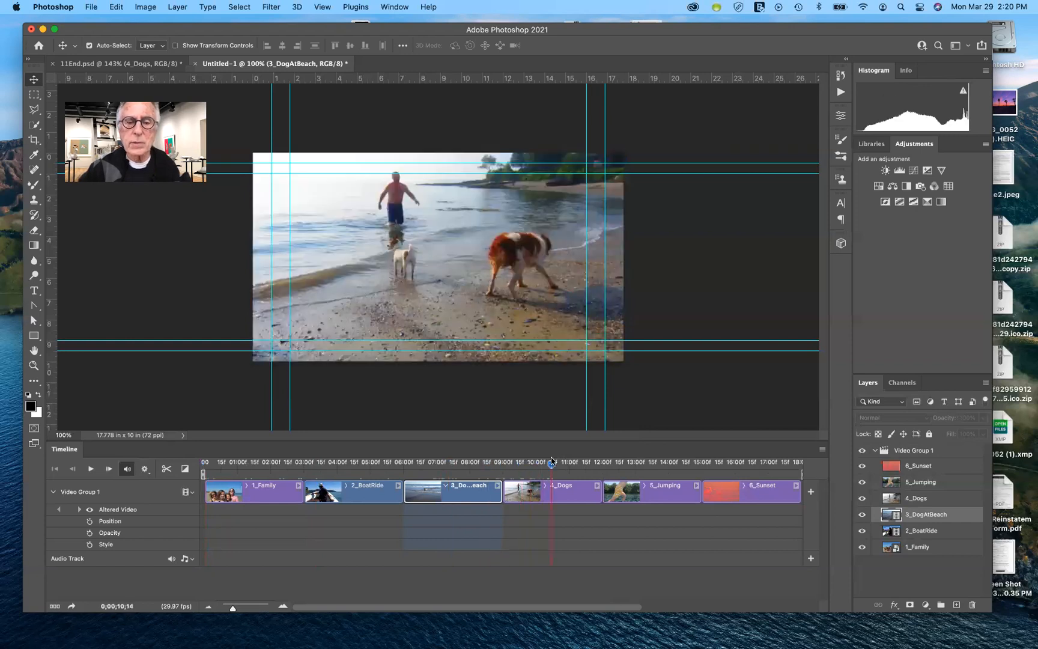
pyautogui.click(597, 486)
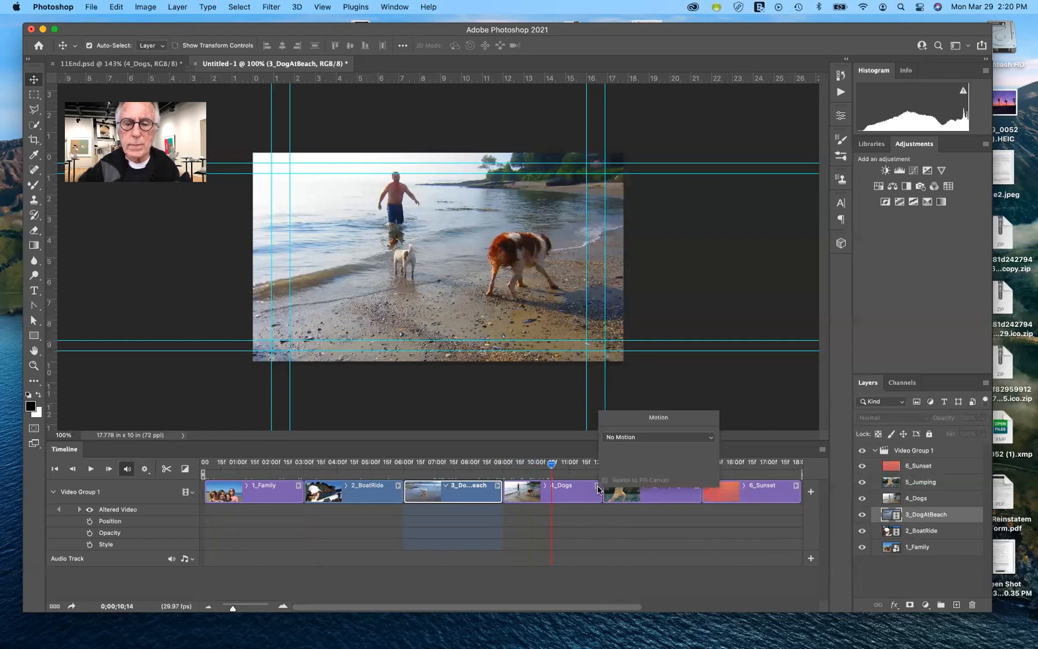
pyautogui.click(712, 443)
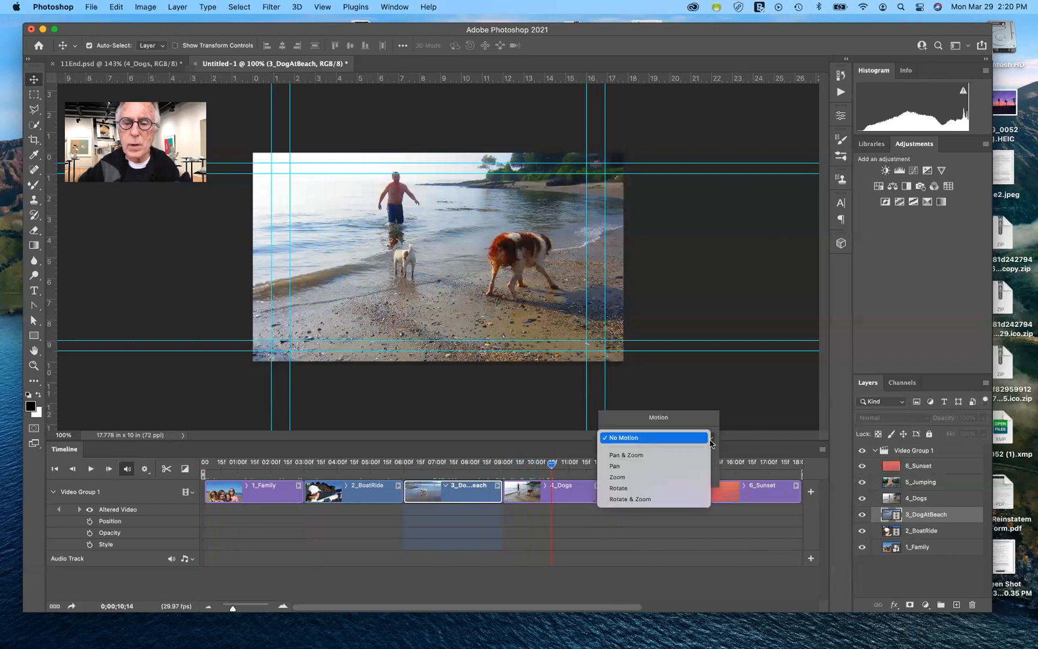
pyautogui.click(672, 456)
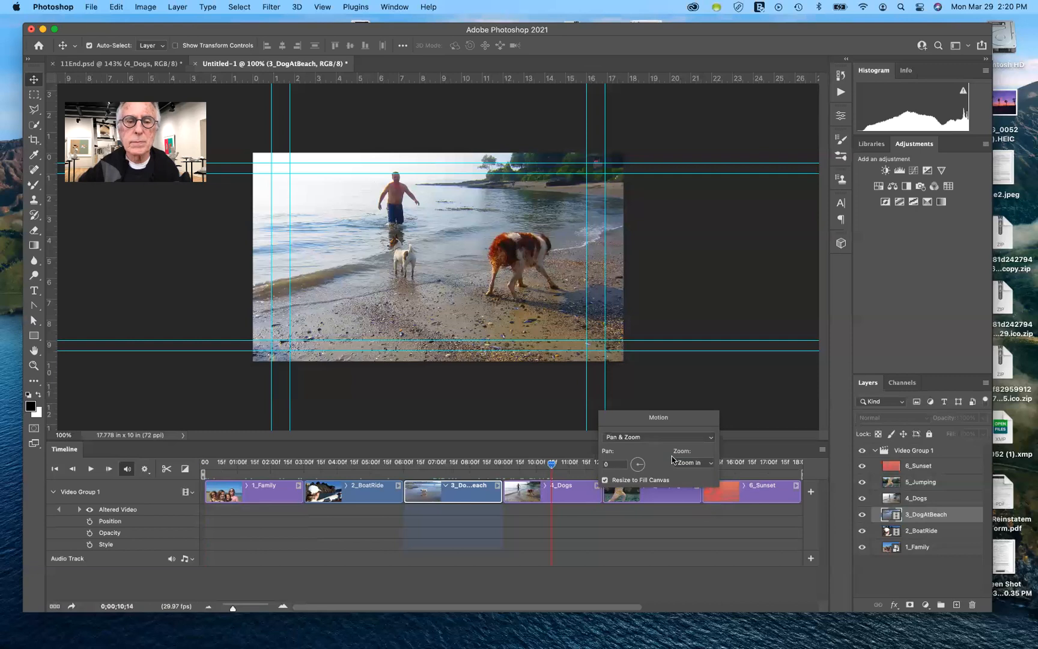
pyautogui.click(605, 480)
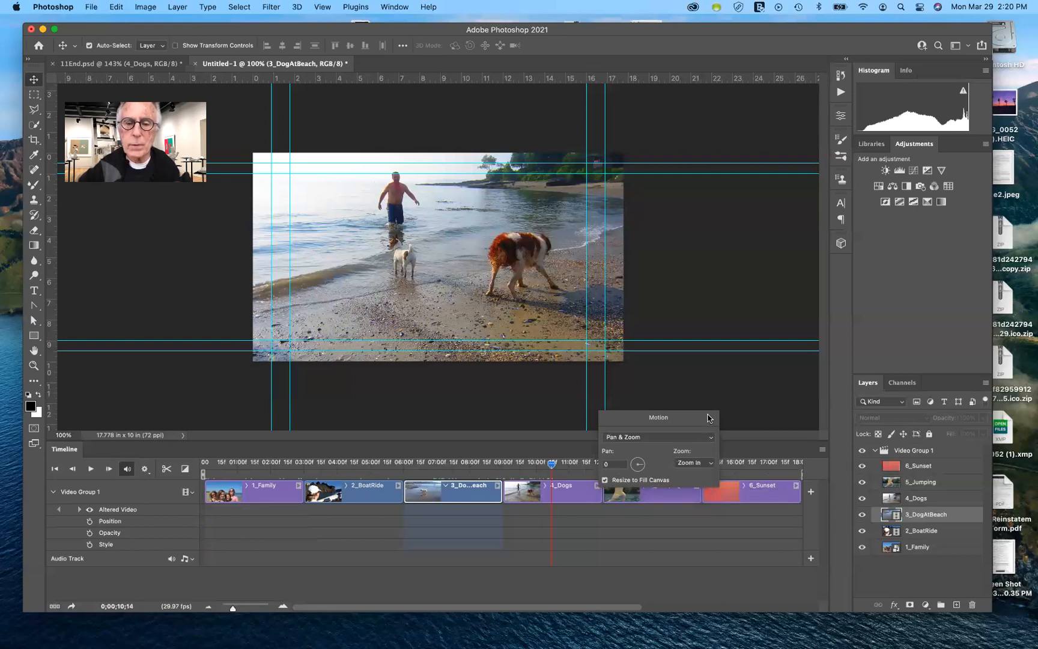
pyautogui.click(628, 533)
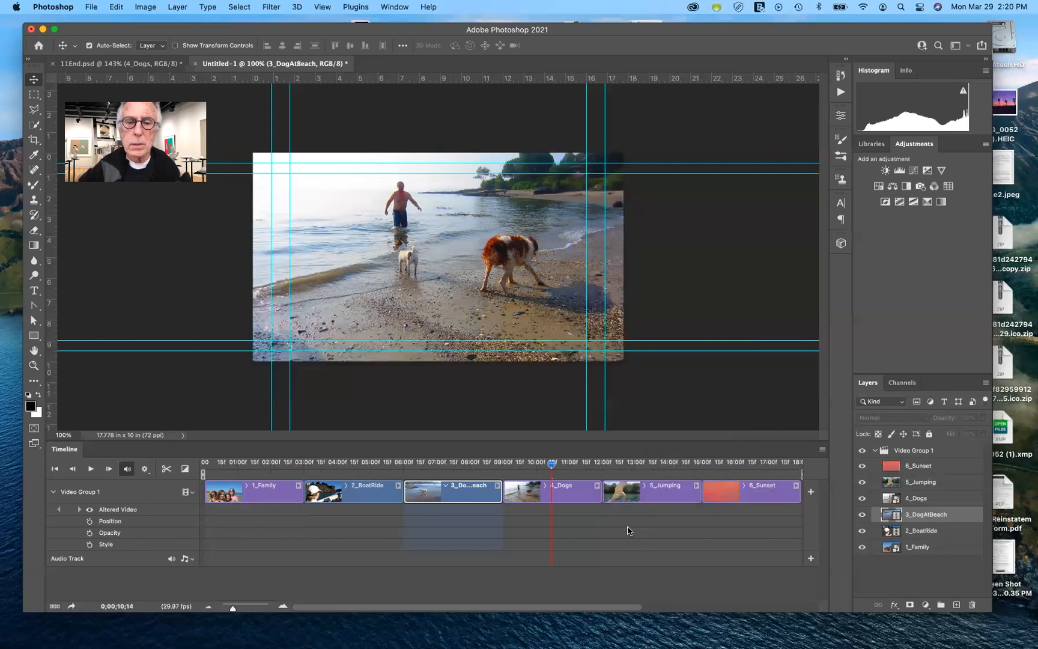
# - Change the 4_Dogs clip's motion setting back to No Motion
pyautogui.click(596, 488)
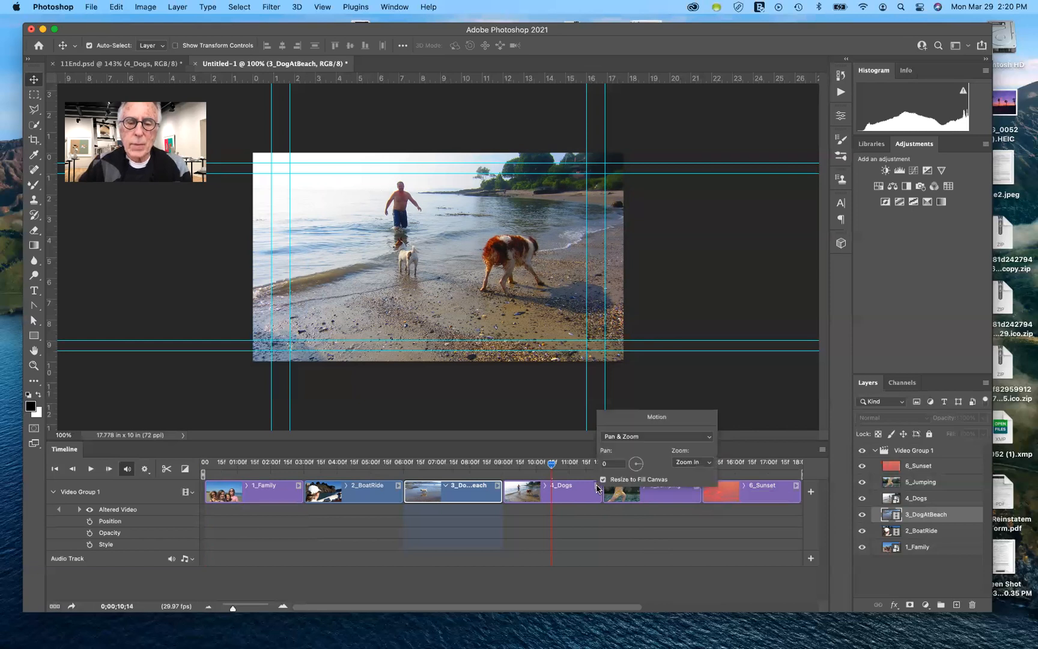
pyautogui.click(707, 442)
pyautogui.click(685, 421)
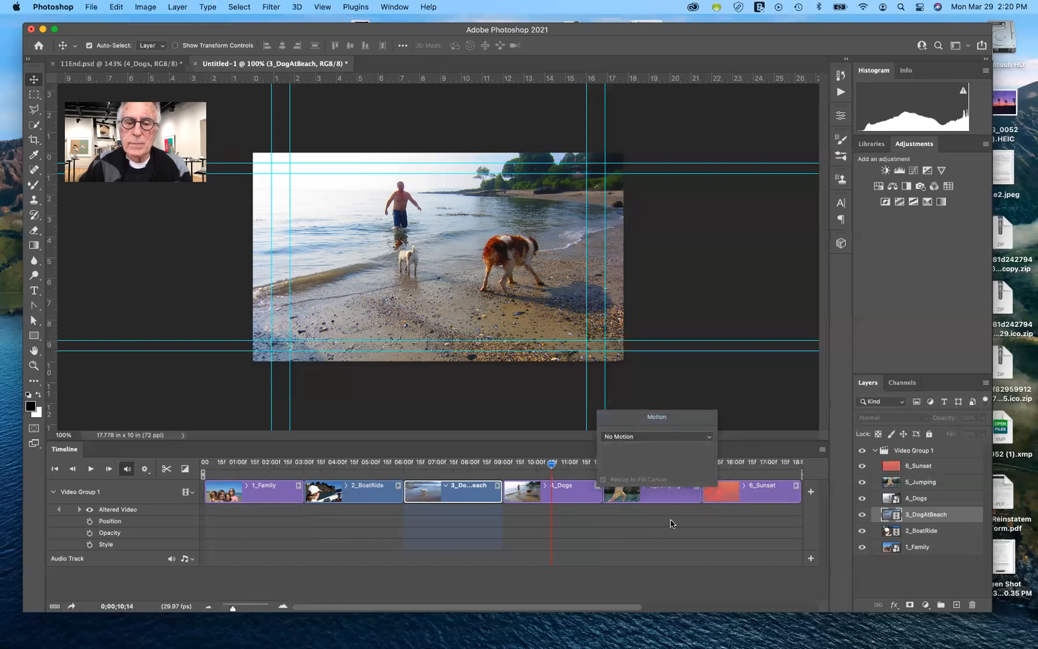
pyautogui.click(590, 551)
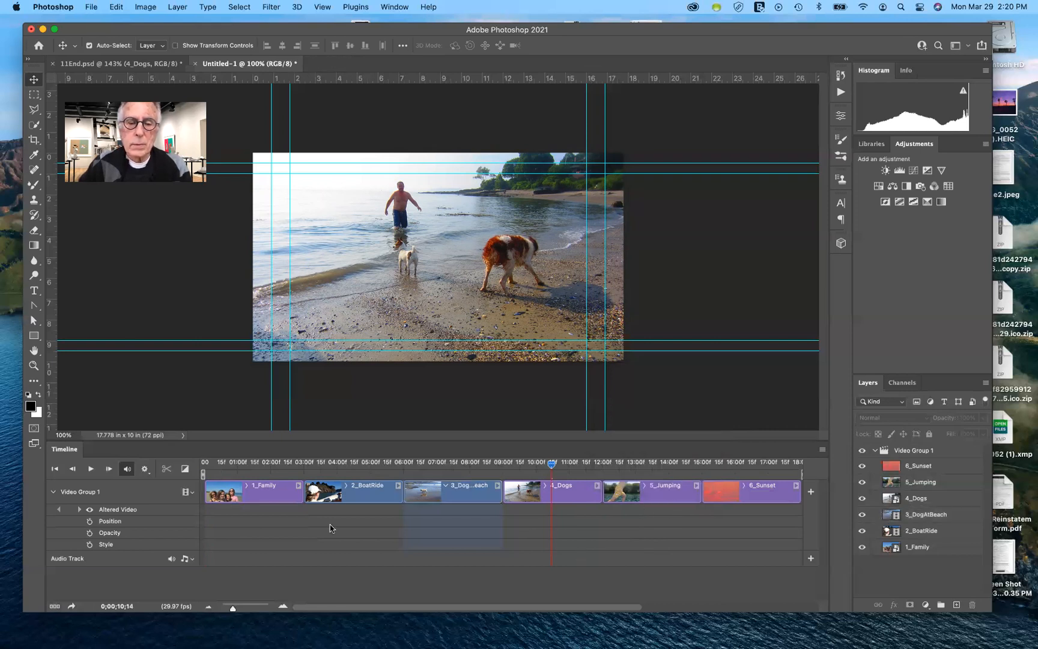
# - Reselect the 3_DogAtBeach clip and collapse the Video Group 1 property rows
pyautogui.click(51, 494)
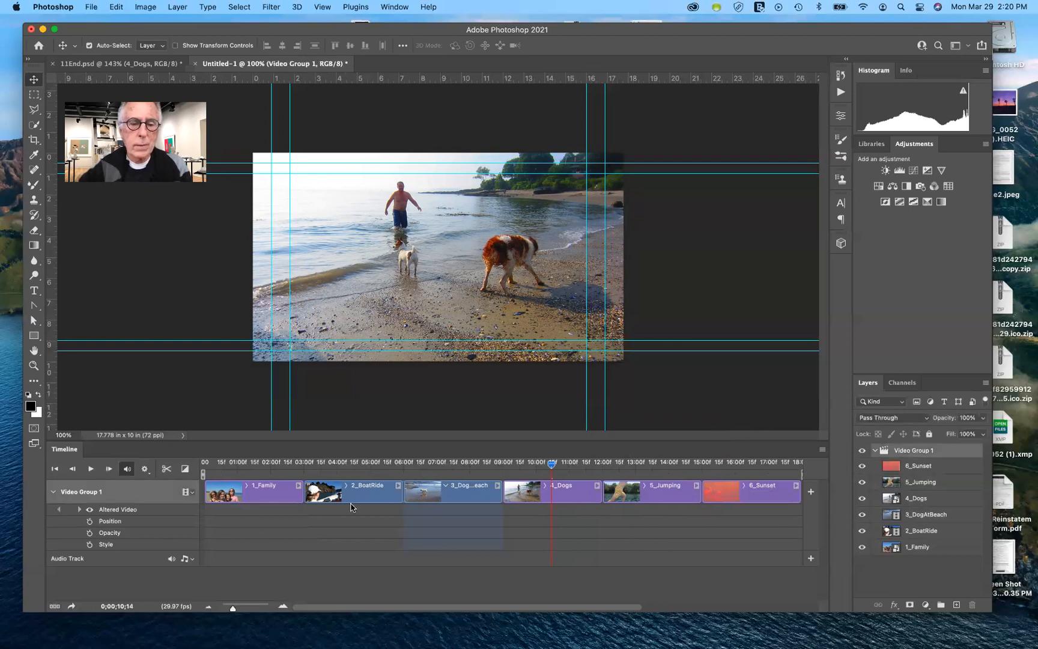
pyautogui.click(562, 493)
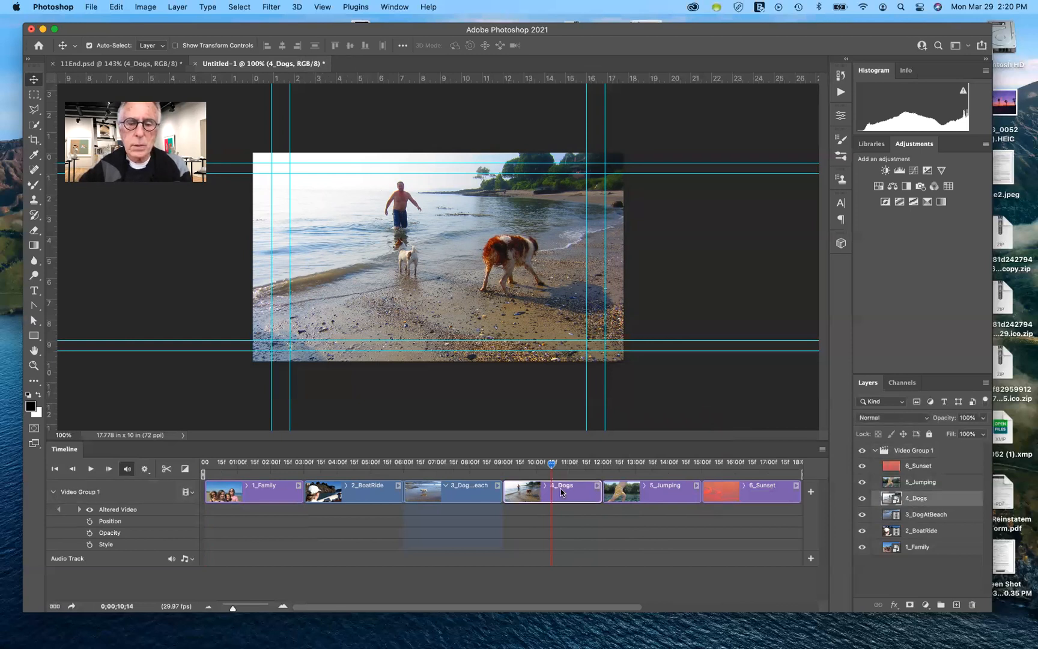
pyautogui.click(467, 496)
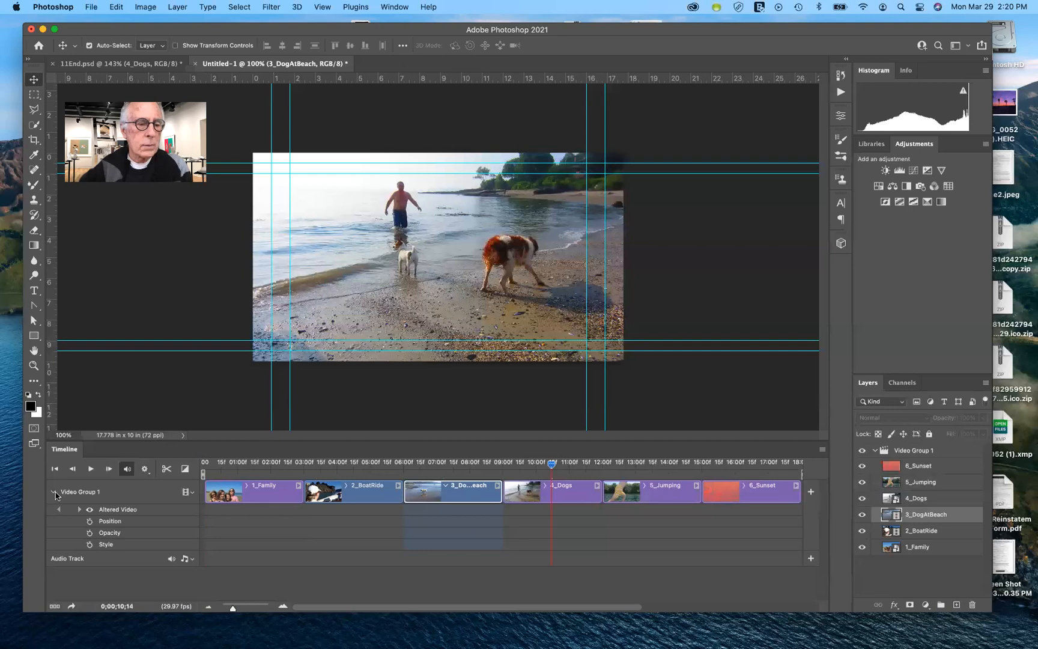
pyautogui.click(54, 492)
# - Expand the 5_Jumping clip's property rows, preview the clip, and apply Pan & Zoom motion with Zoom In and Resize to Fill Canvas
pyautogui.click(567, 496)
pyautogui.click(649, 496)
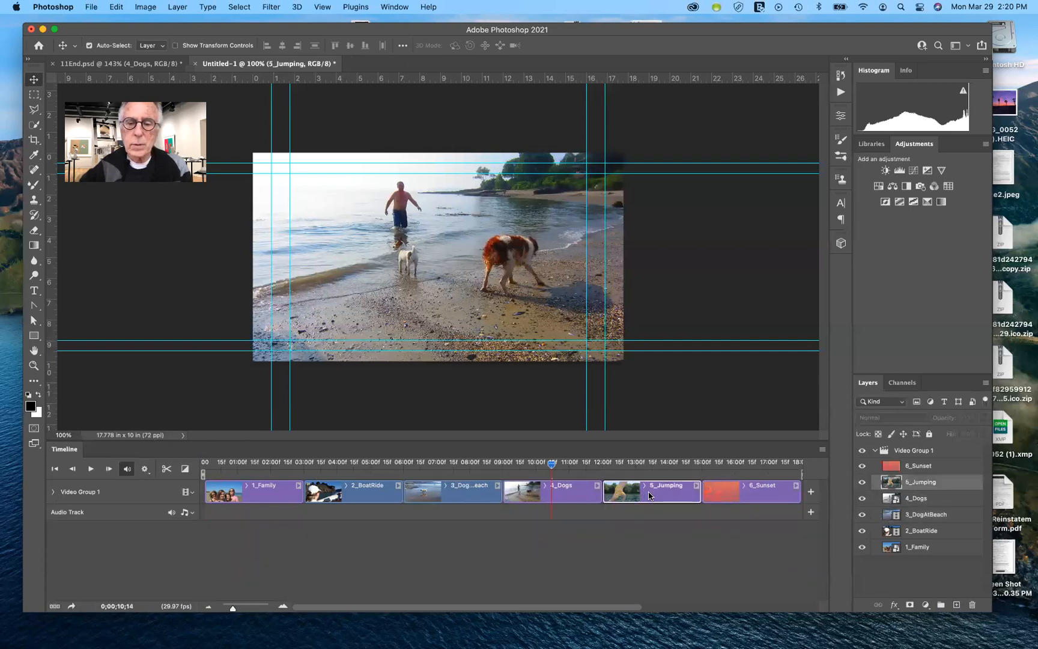
pyautogui.click(53, 492)
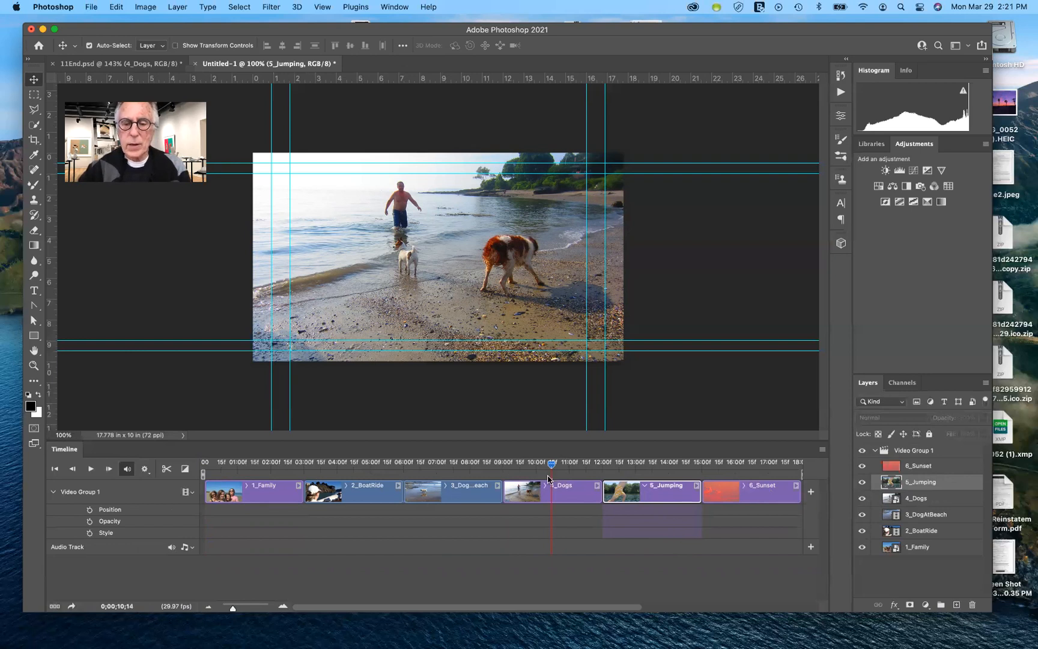
pyautogui.moveTo(552, 466); pyautogui.dragTo(653, 467)
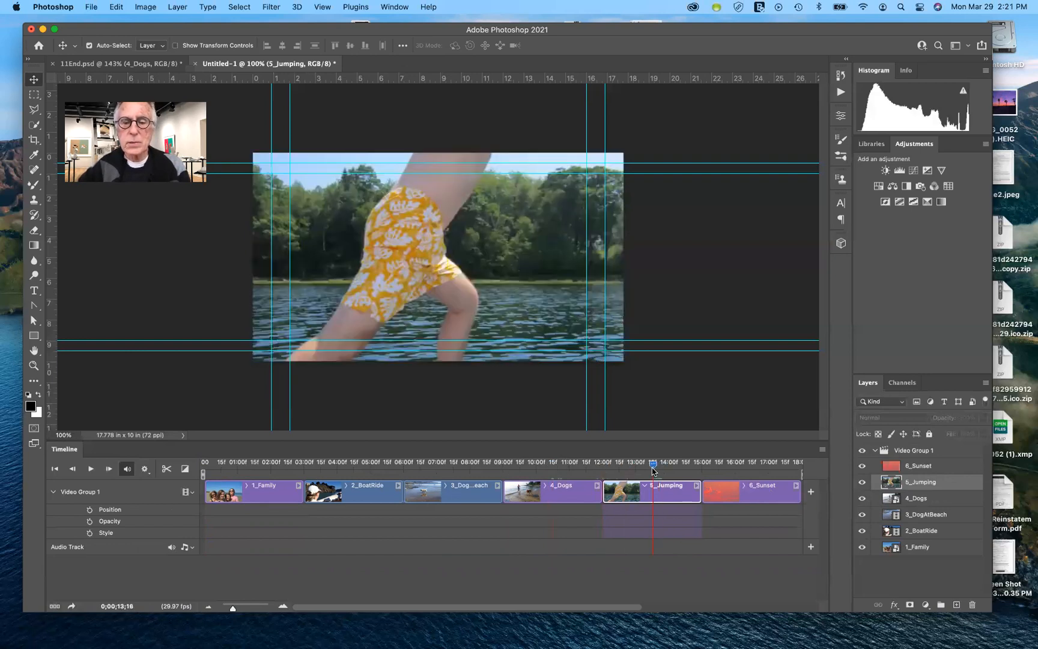
pyautogui.click(697, 485)
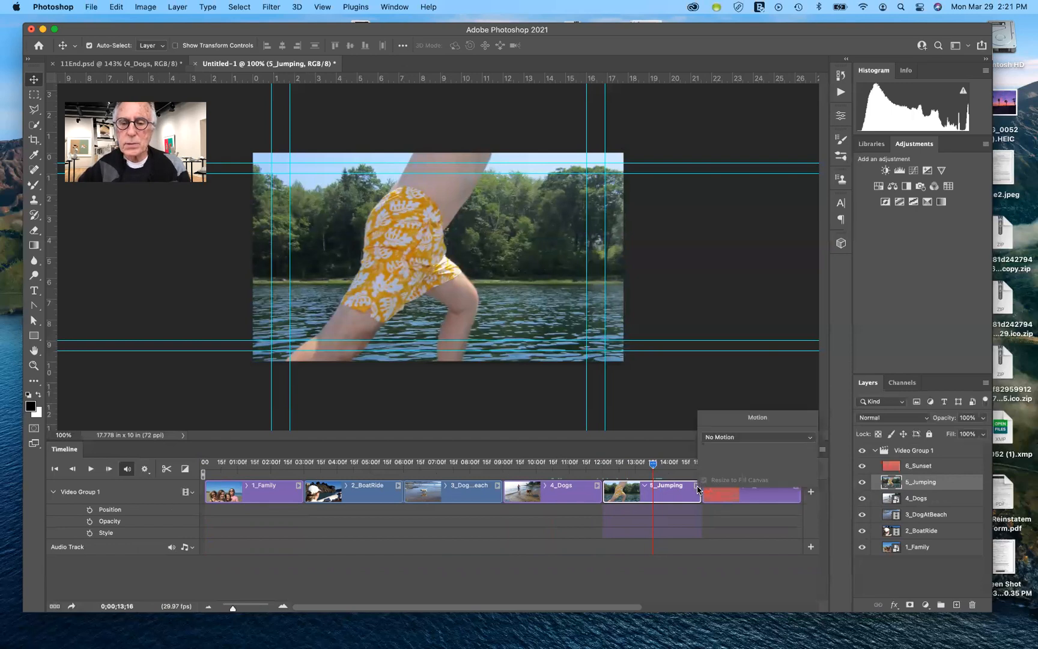
pyautogui.click(808, 439)
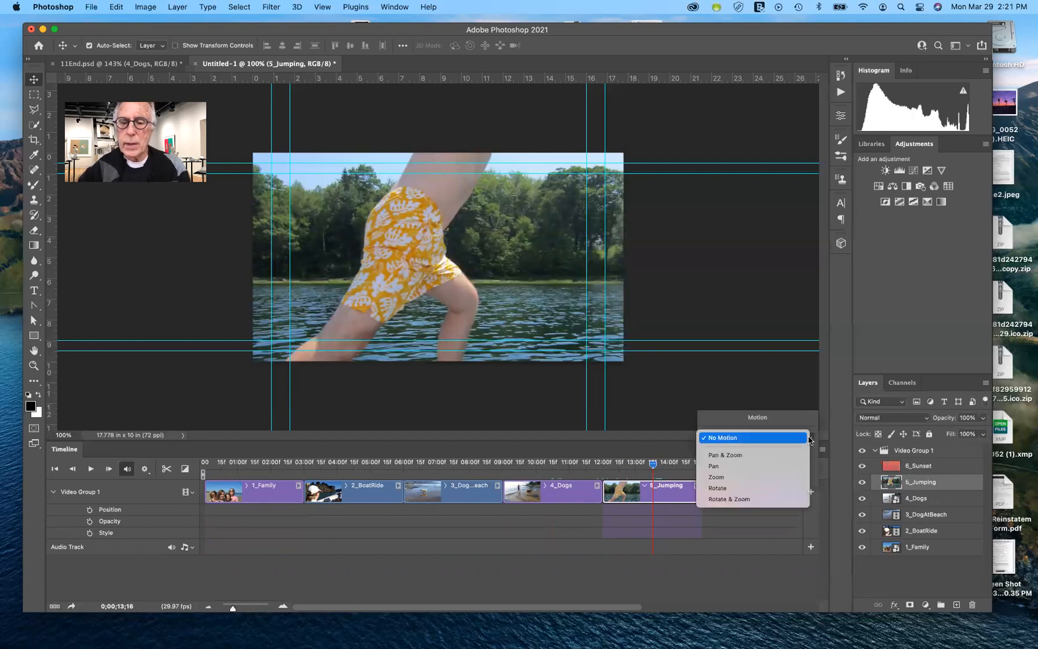
pyautogui.click(765, 455)
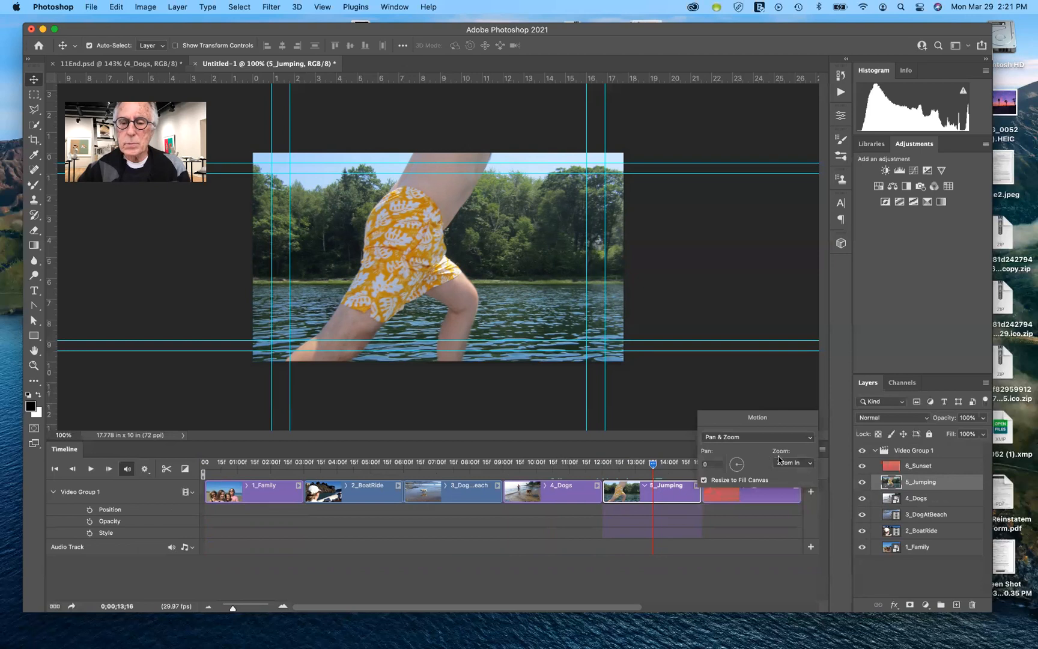
pyautogui.click(704, 481)
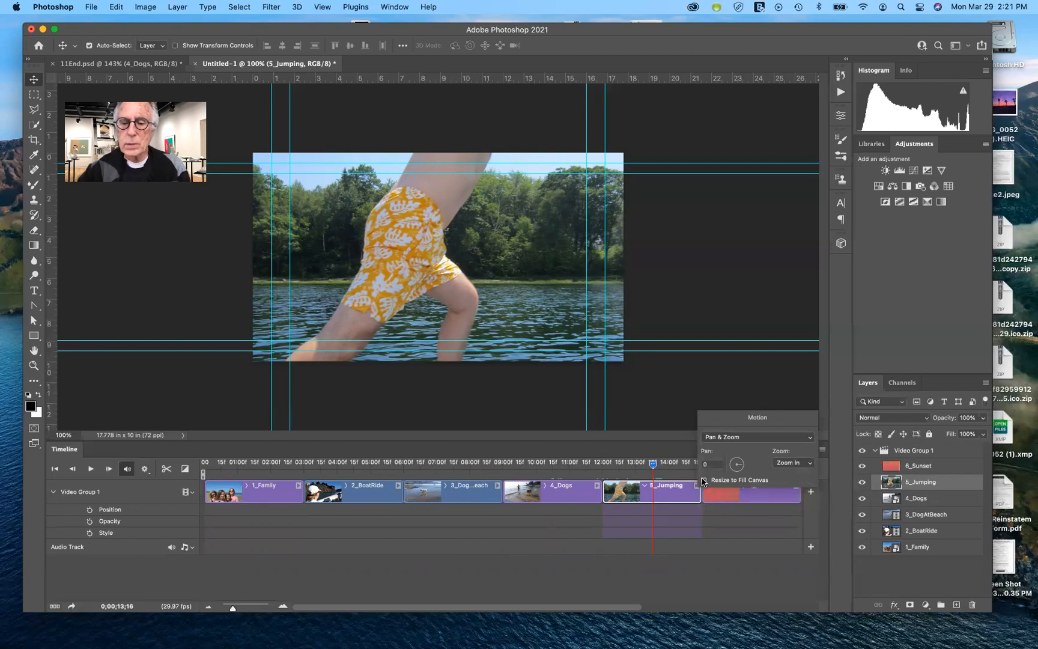
pyautogui.click(704, 480)
pyautogui.click(681, 453)
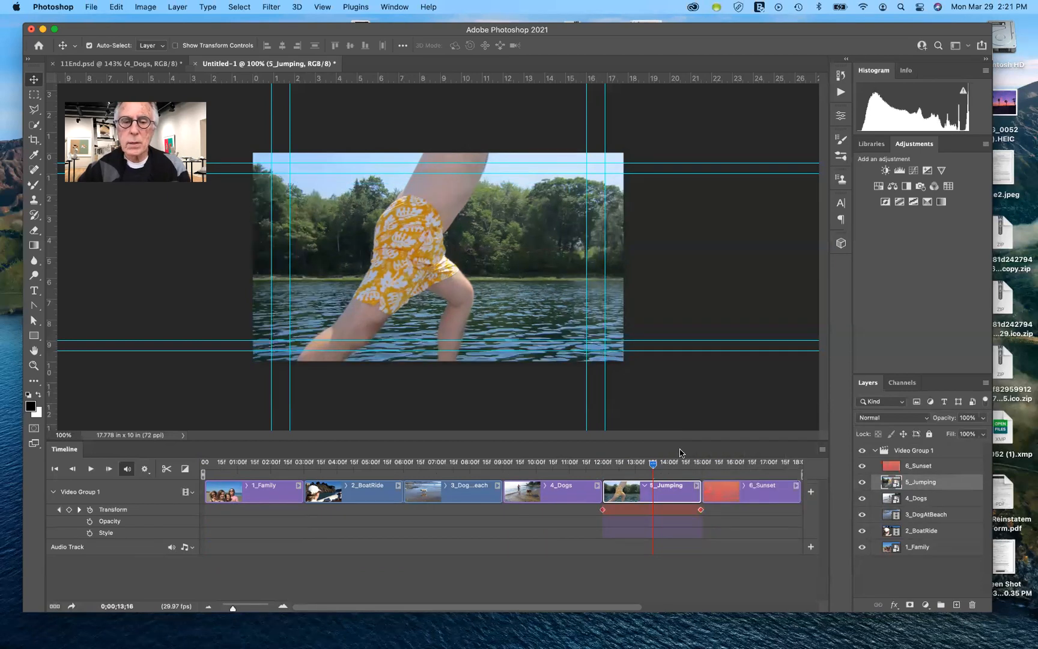
# - Change the 5_Jumping clip's motion setting to No Motion and collapse the track's property rows
pyautogui.click(695, 485)
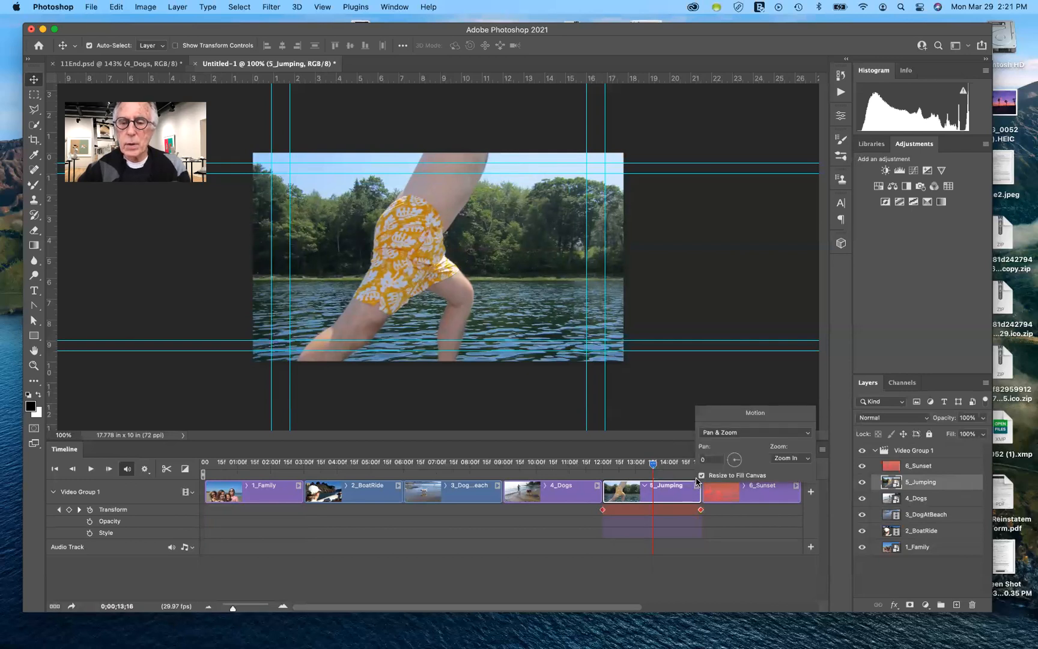
pyautogui.click(809, 432)
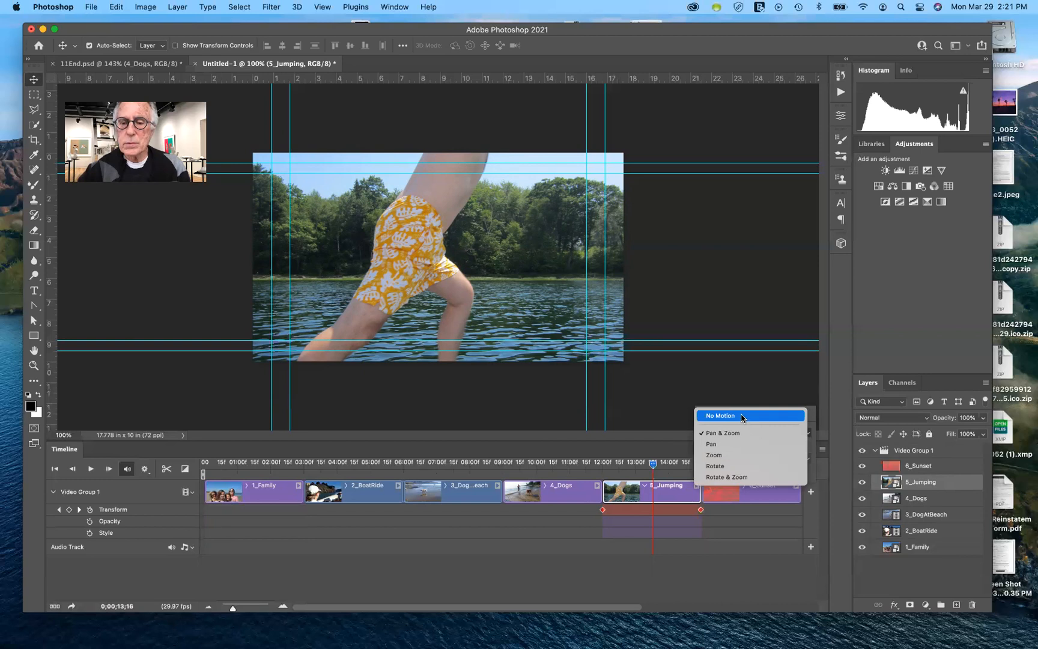
pyautogui.click(743, 417)
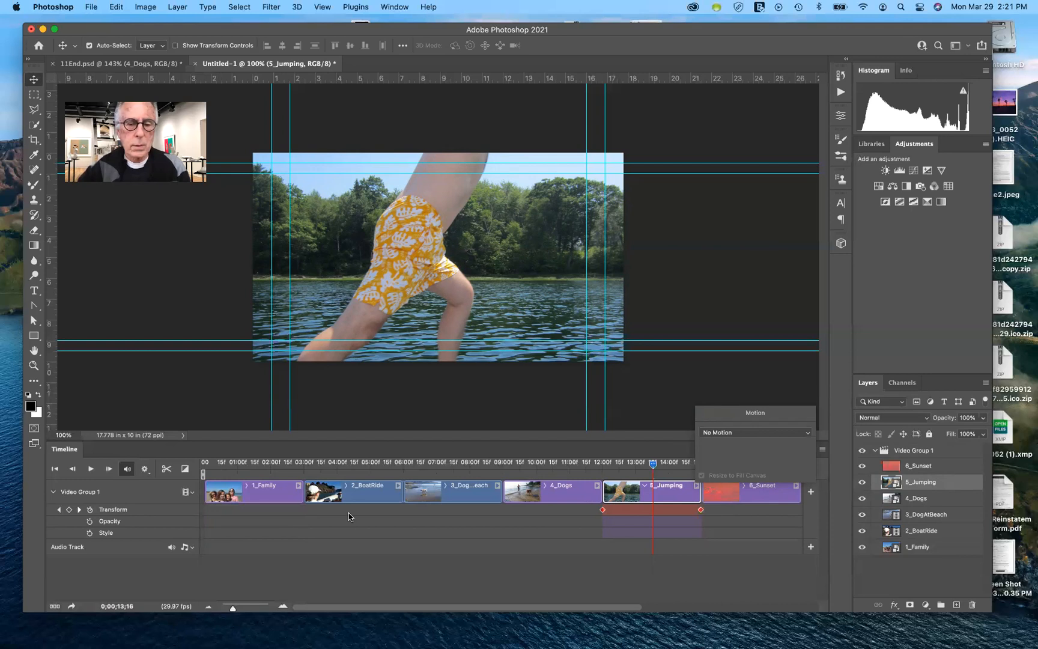
pyautogui.click(52, 493)
# - Expand the 6_Sunset clip's property rows, preview the clip, and apply Pan & Zoom motion with Zoom In and Resize to Fill Canvas
pyautogui.click(761, 491)
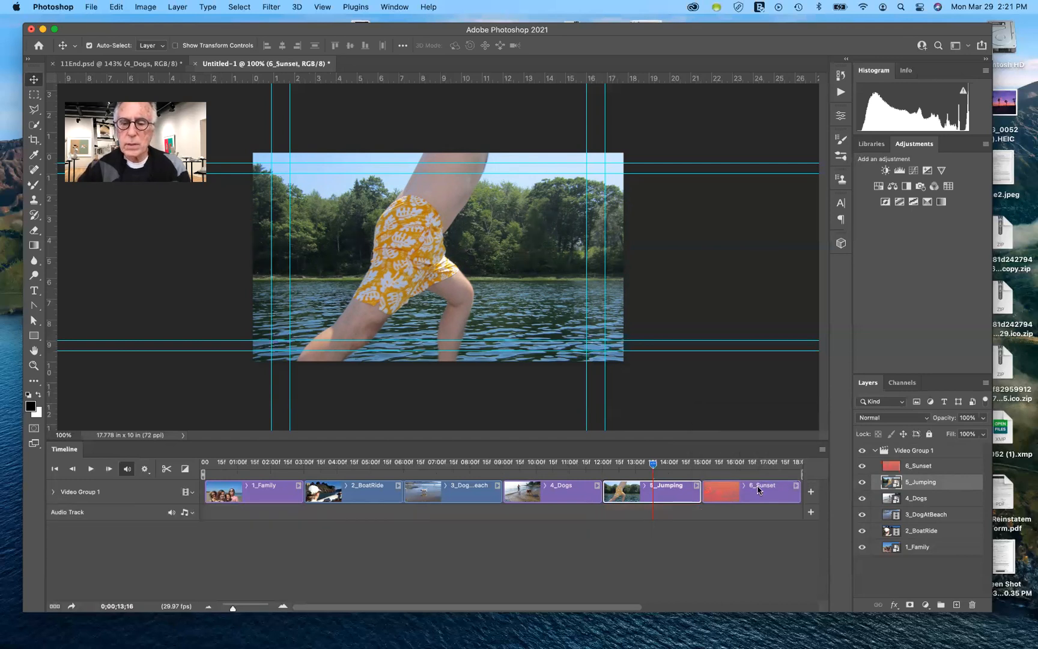
pyautogui.click(53, 492)
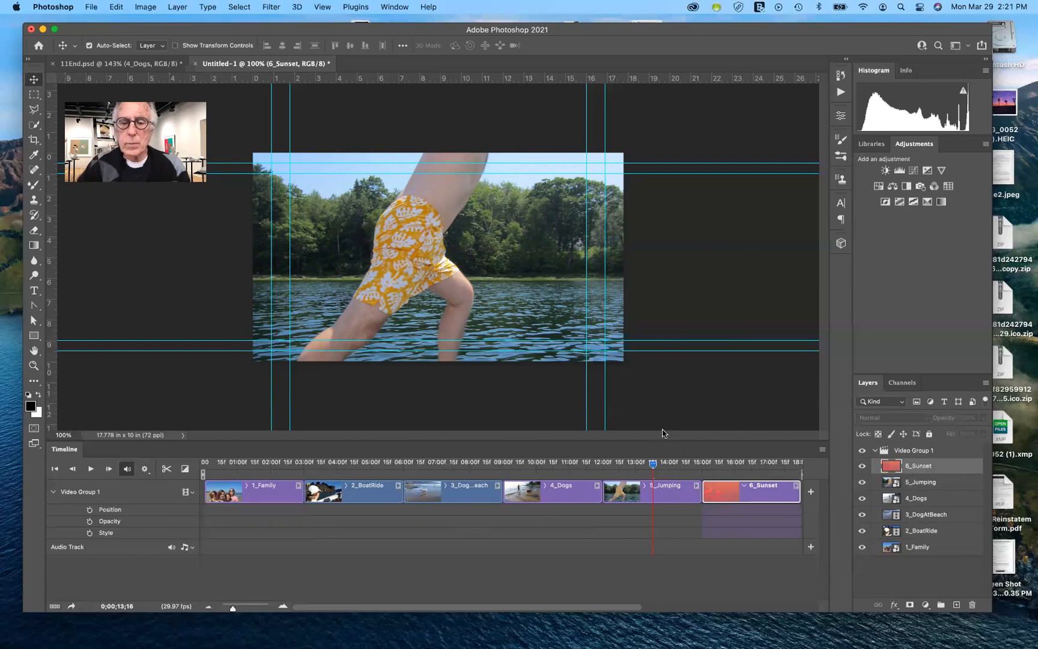
pyautogui.moveTo(654, 464); pyautogui.dragTo(742, 464)
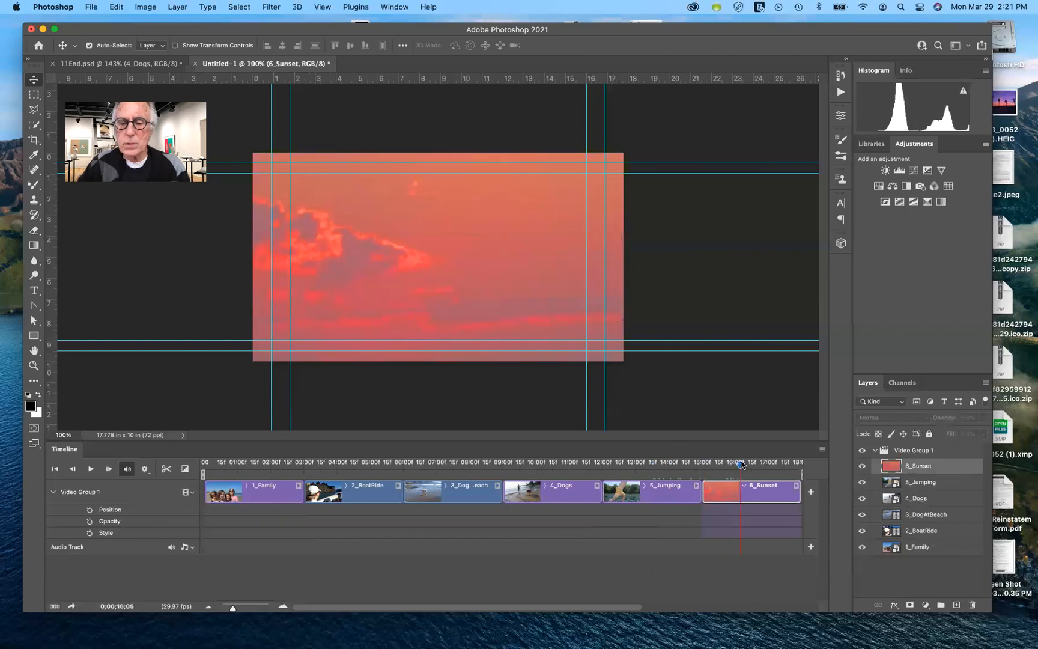
pyautogui.click(797, 487)
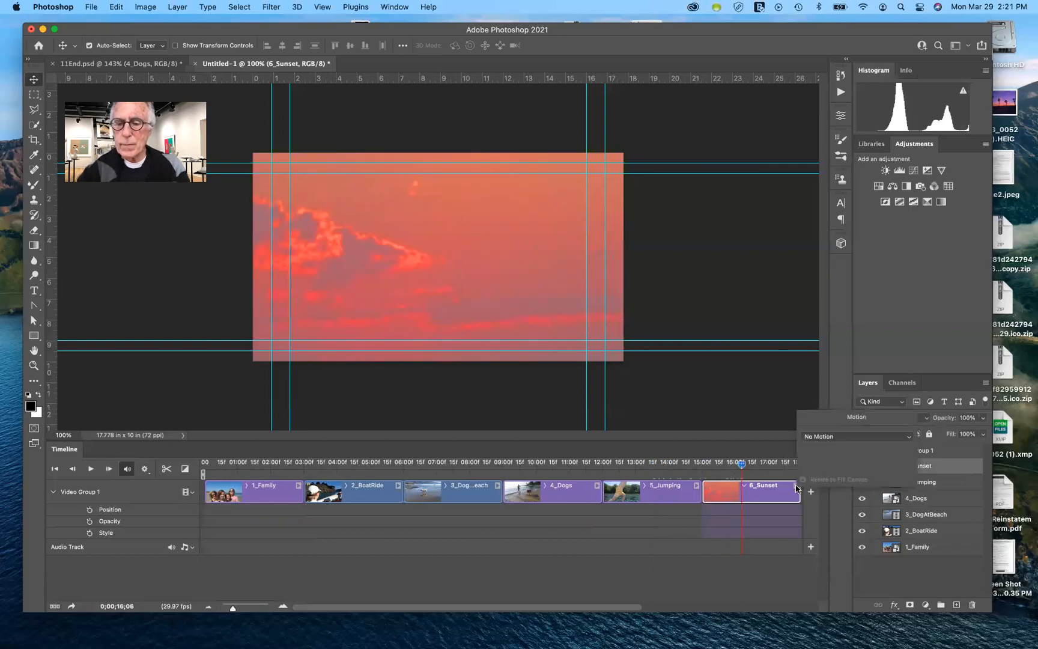
pyautogui.click(874, 436)
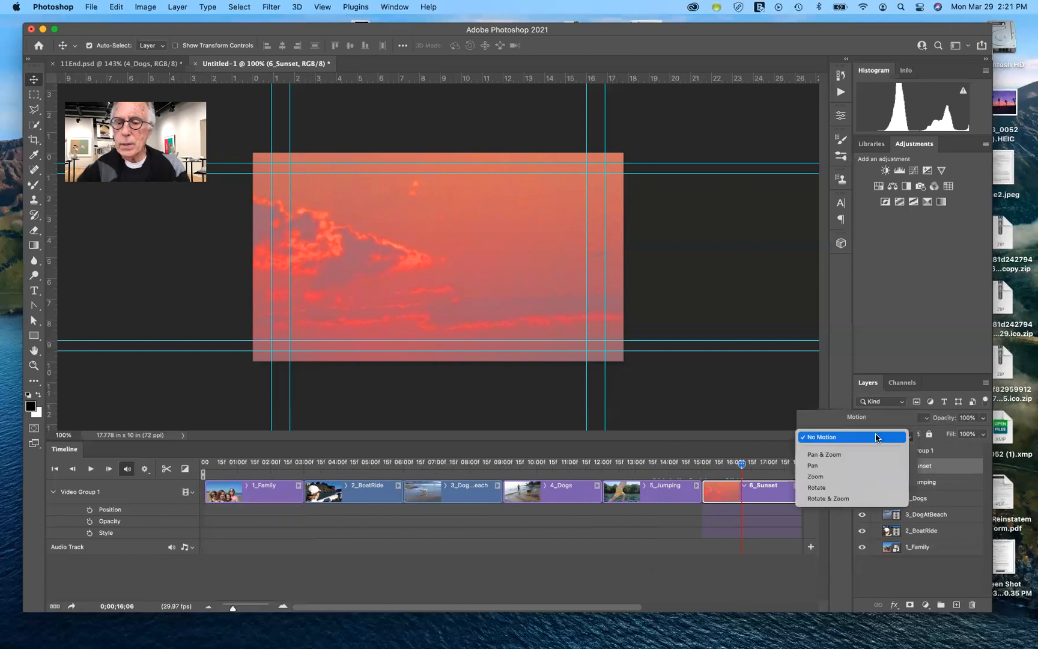
pyautogui.click(869, 454)
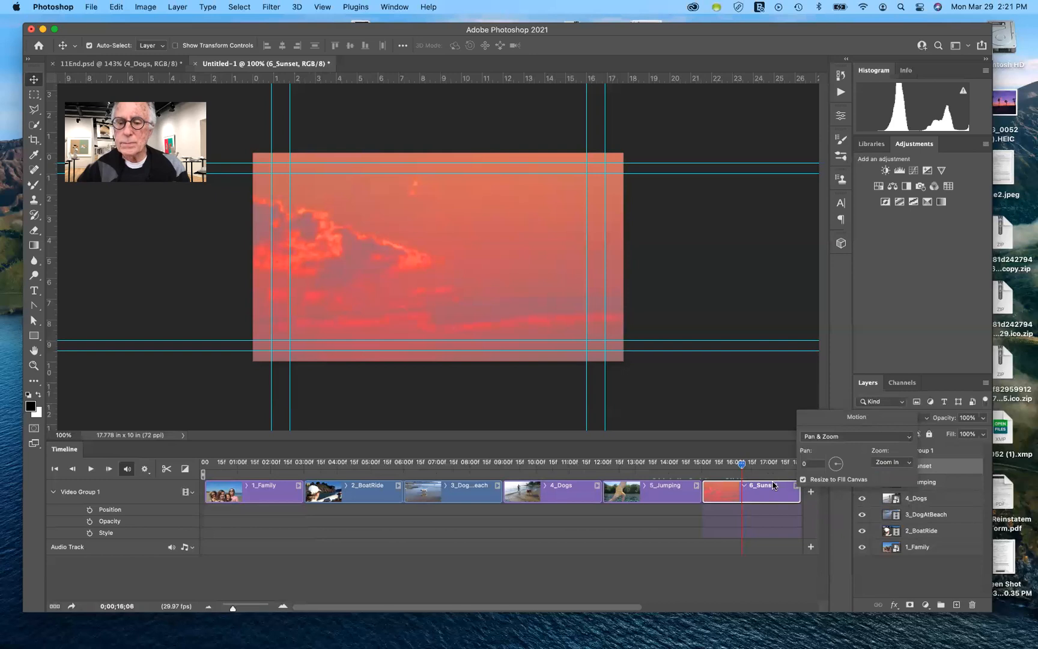
pyautogui.click(804, 479)
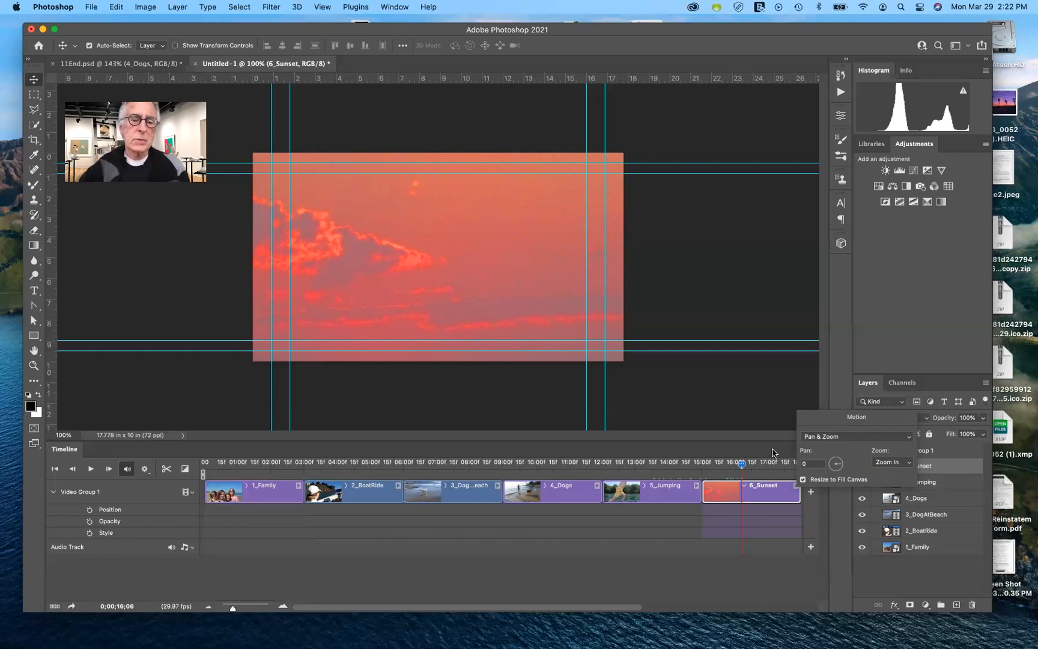
pyautogui.click(773, 452)
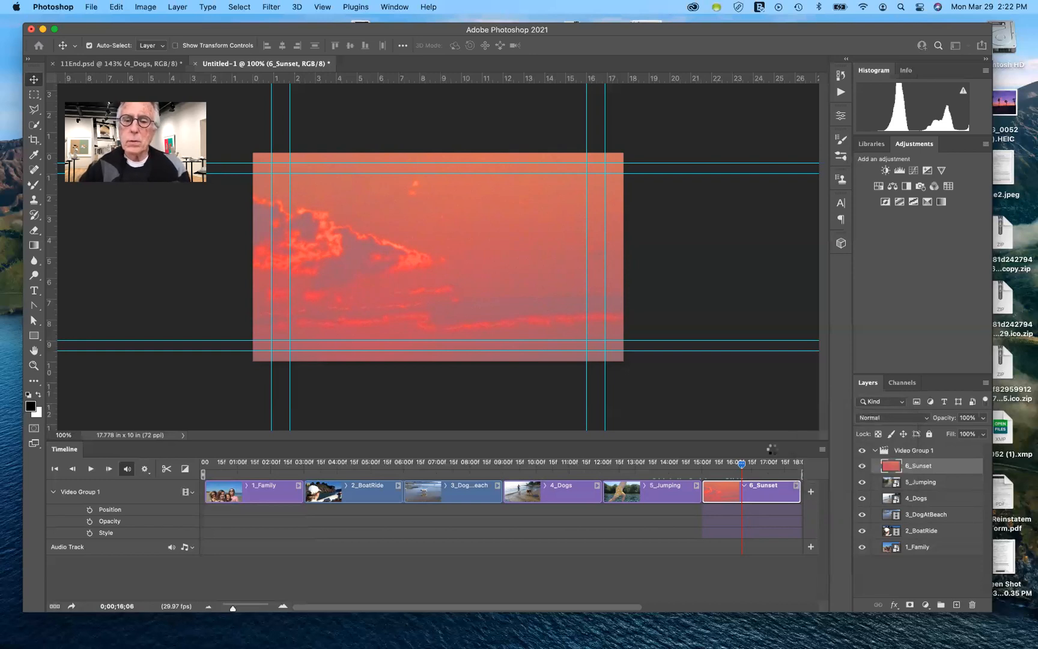
# - Change the 6_Sunset clip's motion setting to No Motion and collapse the track's property rows
pyautogui.click(796, 489)
pyautogui.click(909, 440)
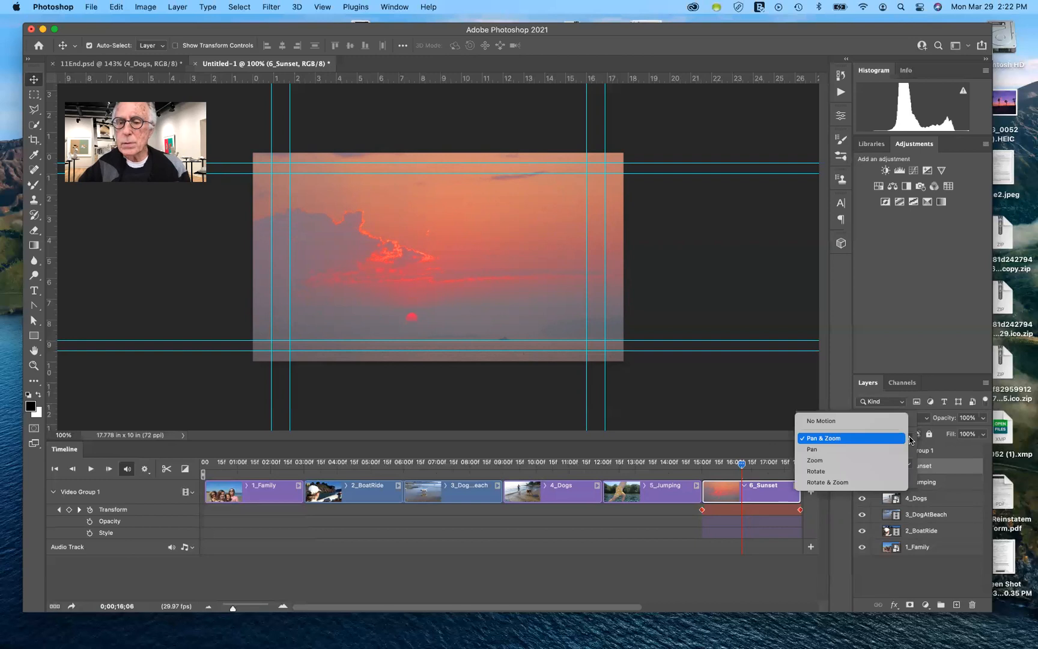
pyautogui.click(855, 426)
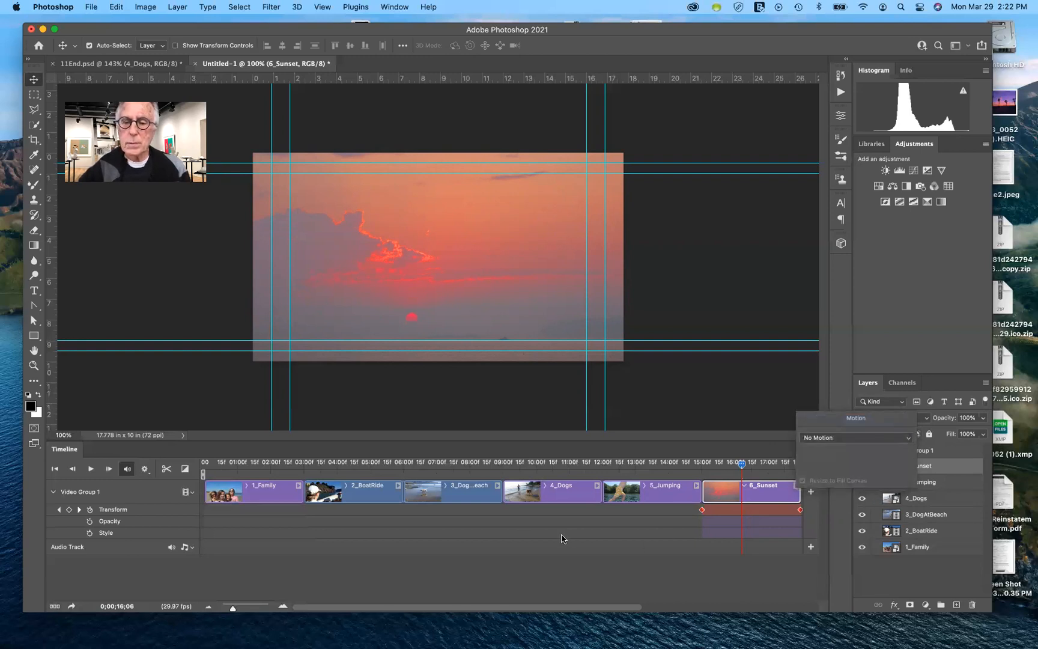
pyautogui.click(722, 452)
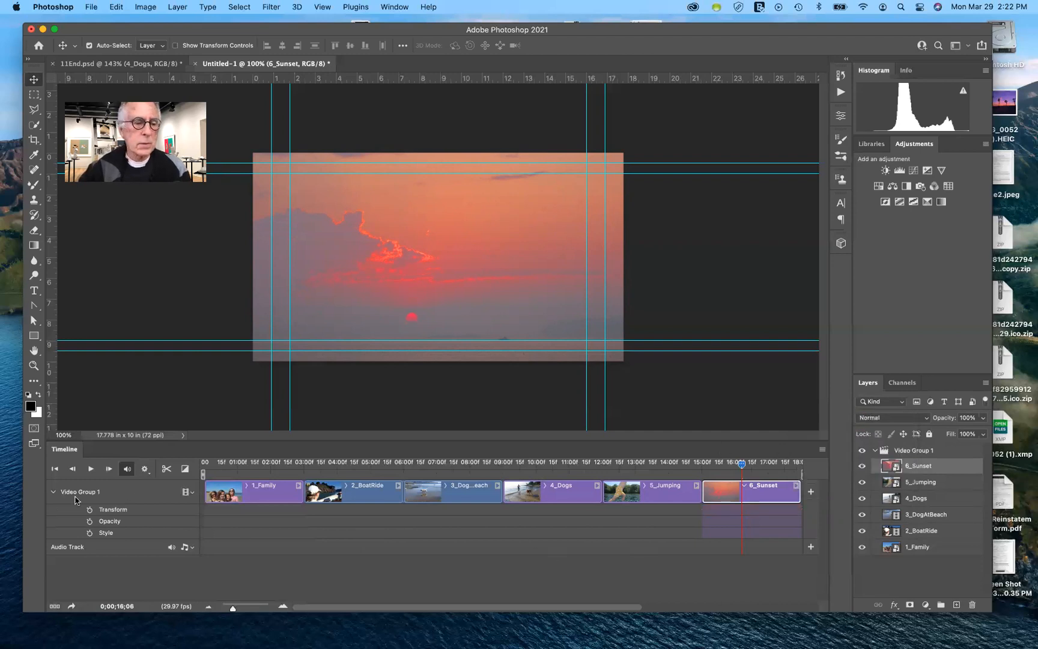
pyautogui.click(53, 492)
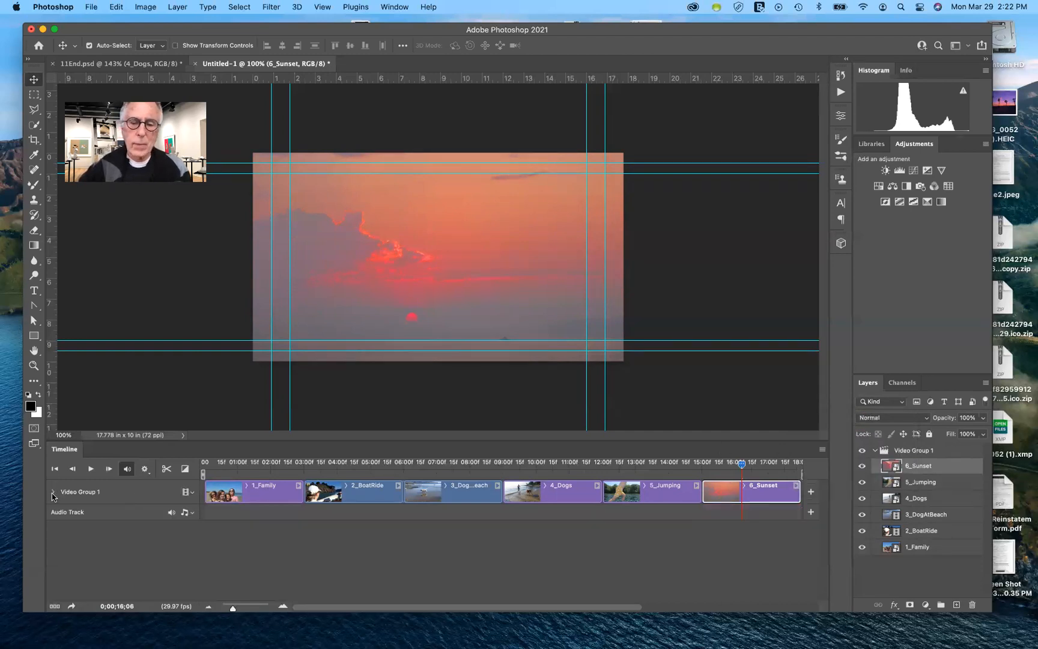
# - Switch to 11End.psd, rewind its timeline, and select the BEACH DAY title with the Horizontal Type tool active to load its type settings
pyautogui.click(52, 493)
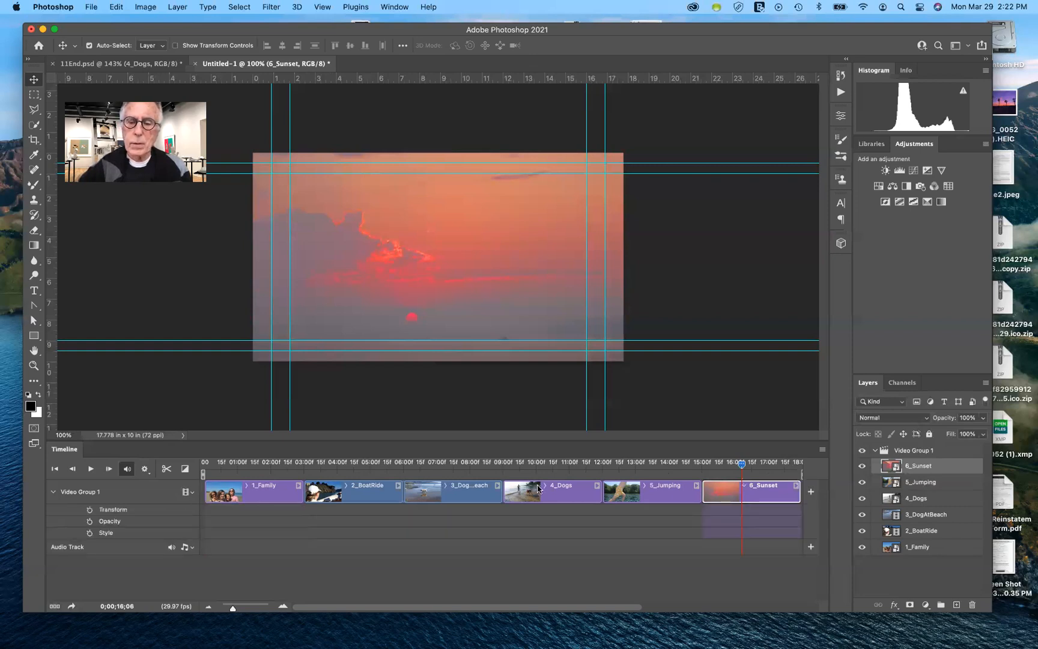
pyautogui.moveTo(743, 466); pyautogui.dragTo(253, 474)
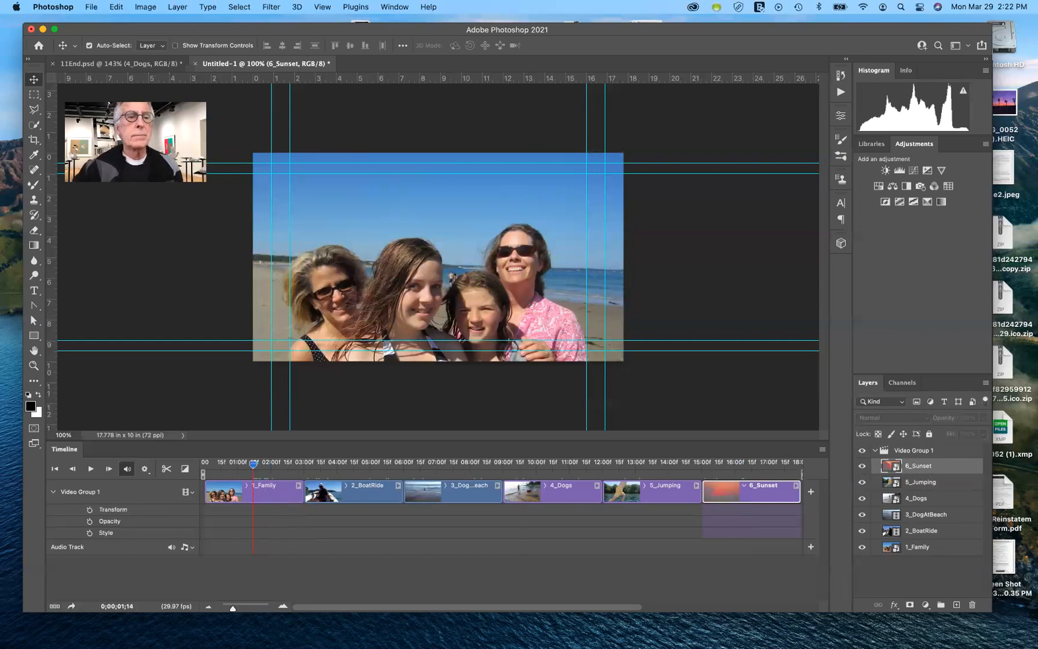
pyautogui.click(155, 64)
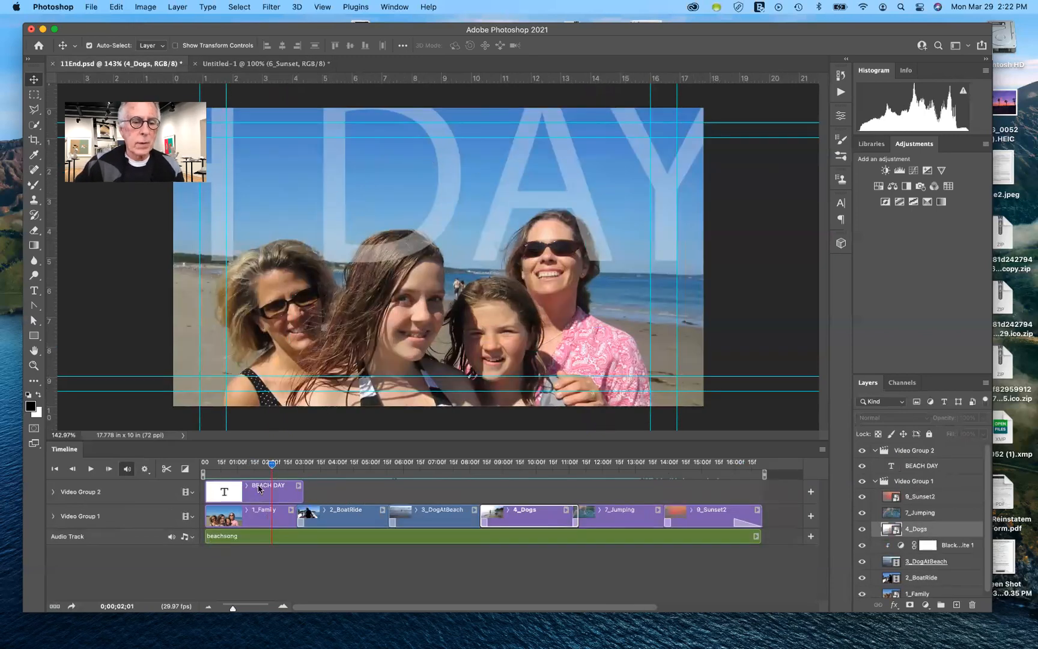
pyautogui.moveTo(272, 464); pyautogui.dragTo(197, 475)
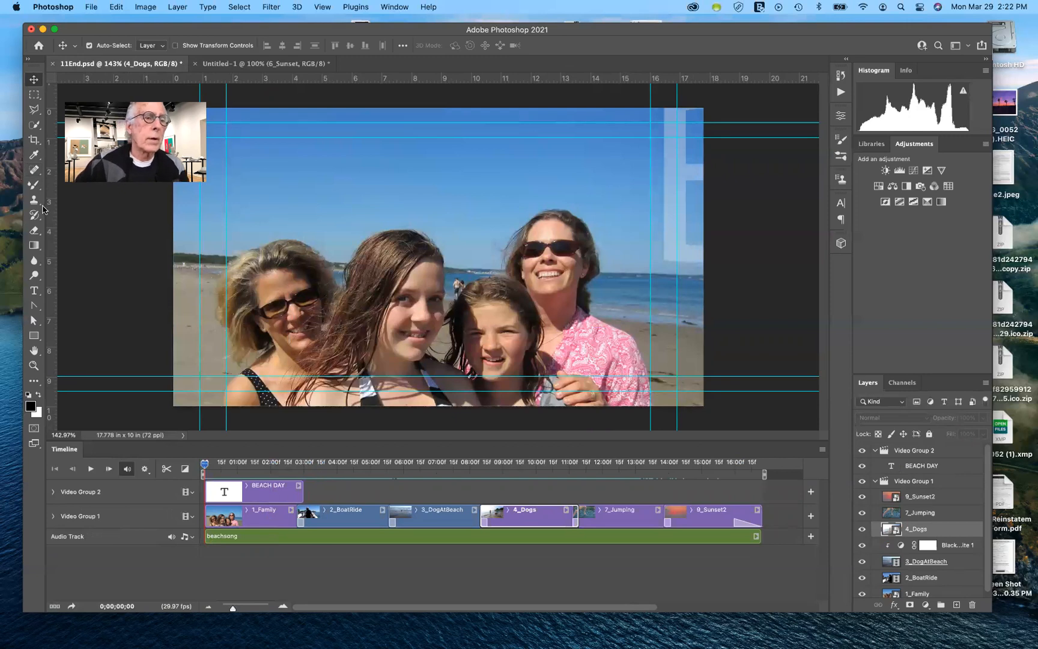
pyautogui.click(35, 291)
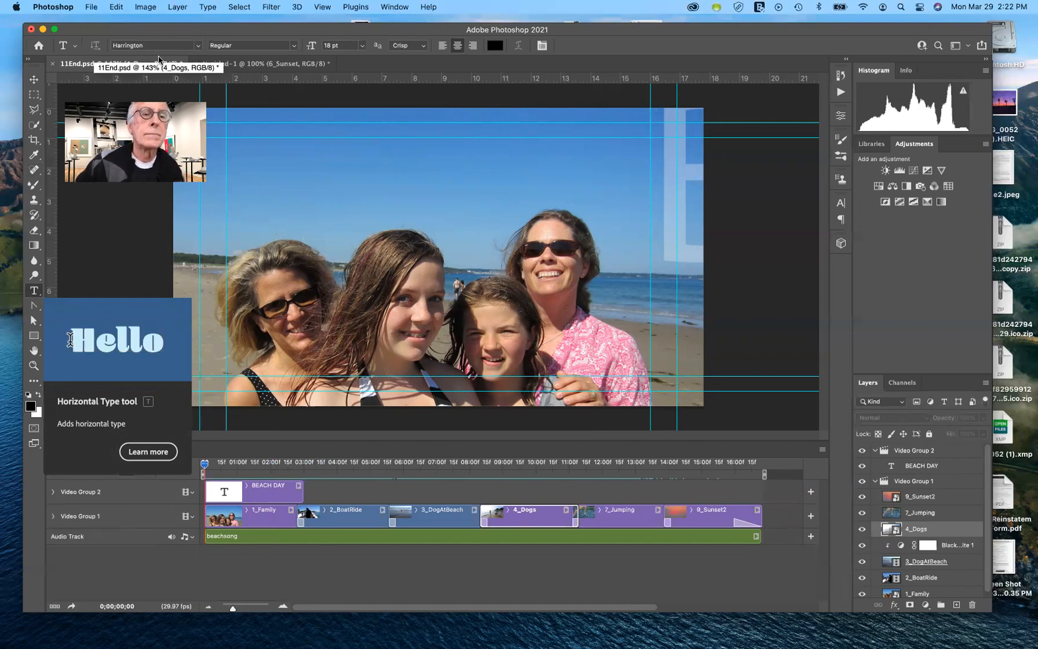
pyautogui.click(255, 498)
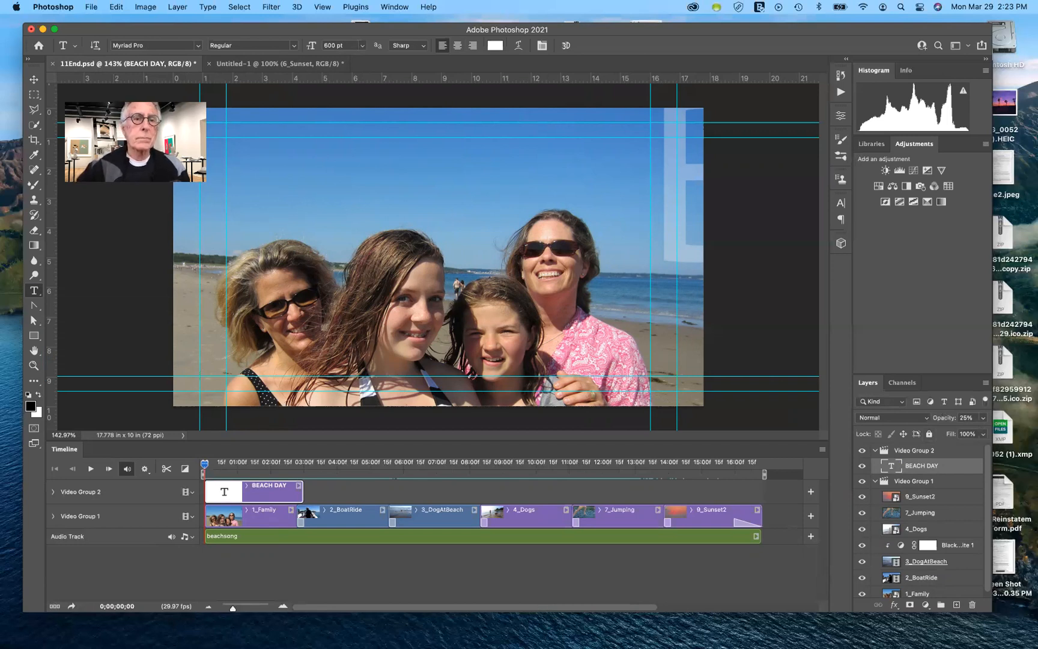
# - Return to the Untitled-1 document, collapse the Video Group 1 property rows, and add a new video group above it
pyautogui.click(294, 63)
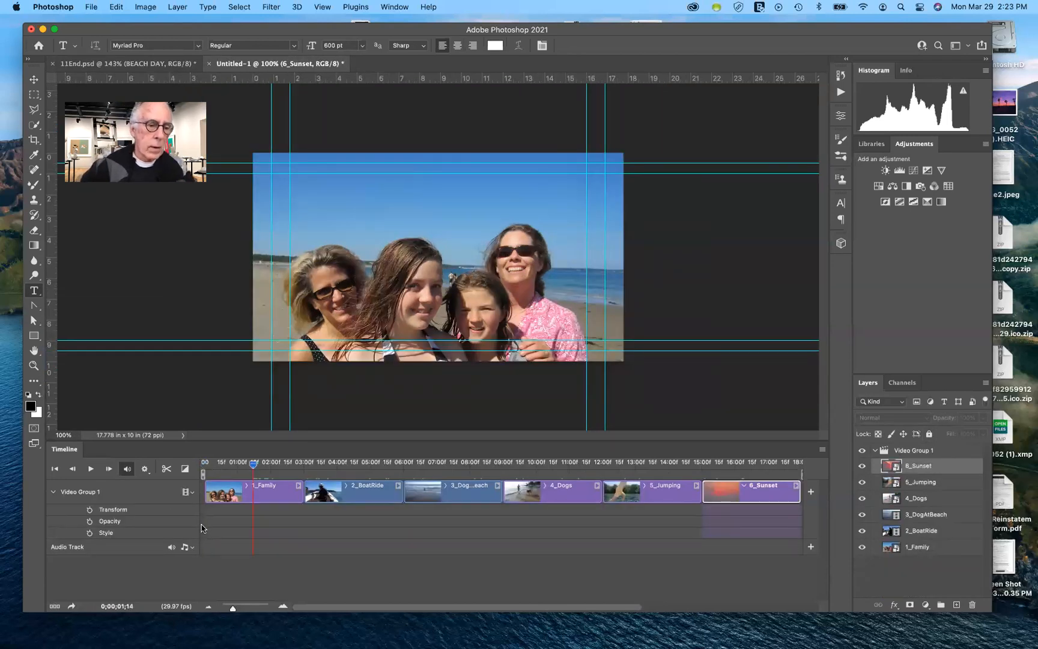
pyautogui.click(53, 492)
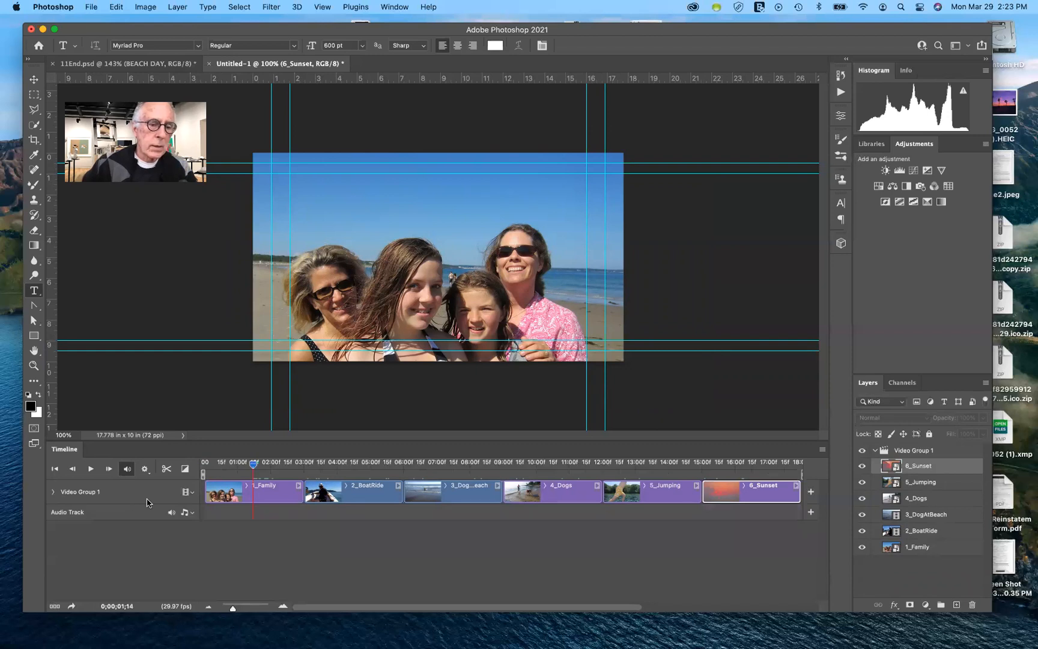
pyautogui.click(192, 493)
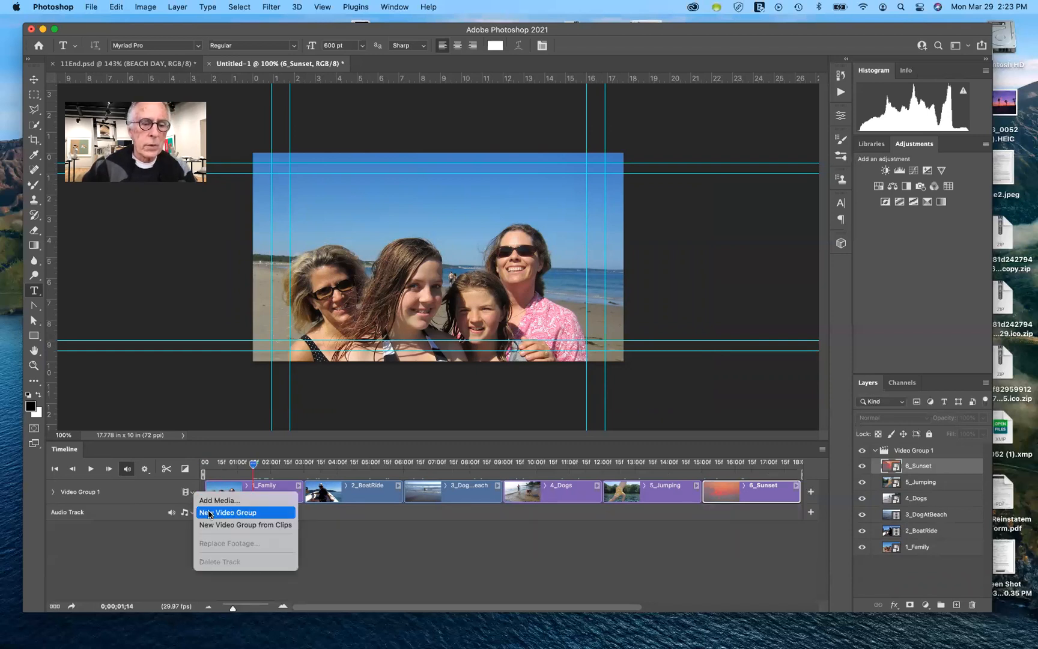
pyautogui.click(209, 512)
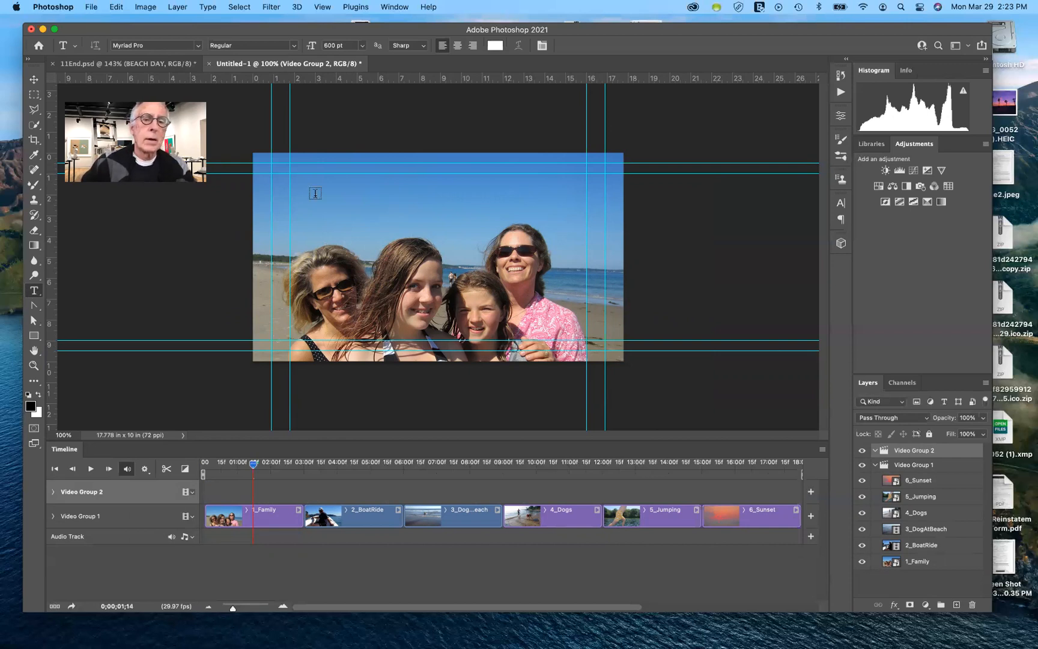
# - Add the title BEACH DAY over the 1_Family photo in white 600 pt Myriad Pro and switch to the Move tool
pyautogui.click(421, 210)
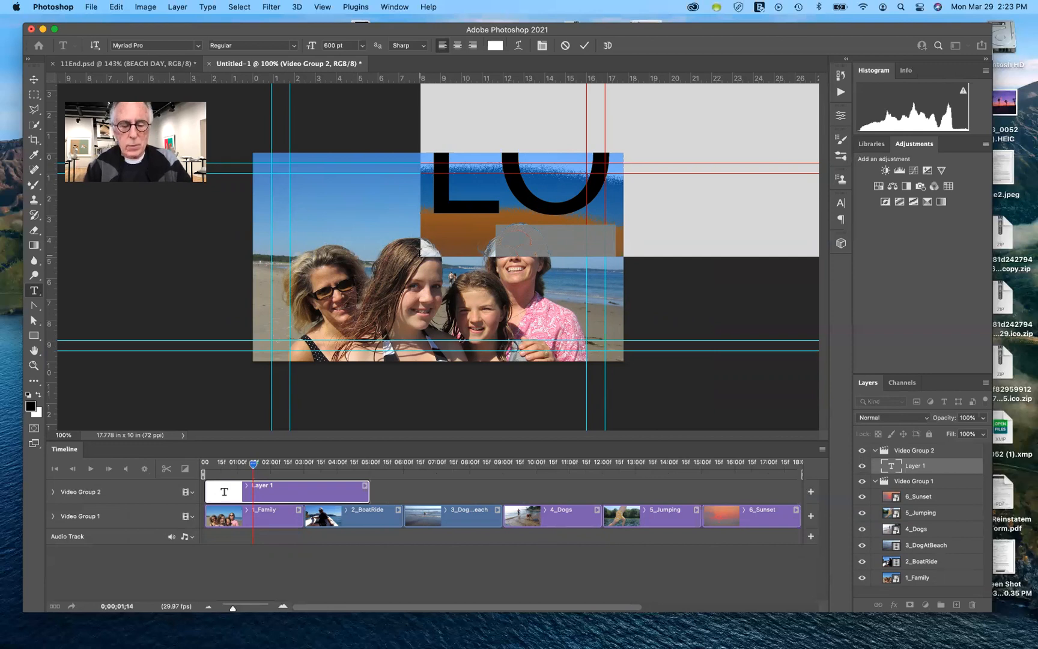
pyautogui.write('DE')
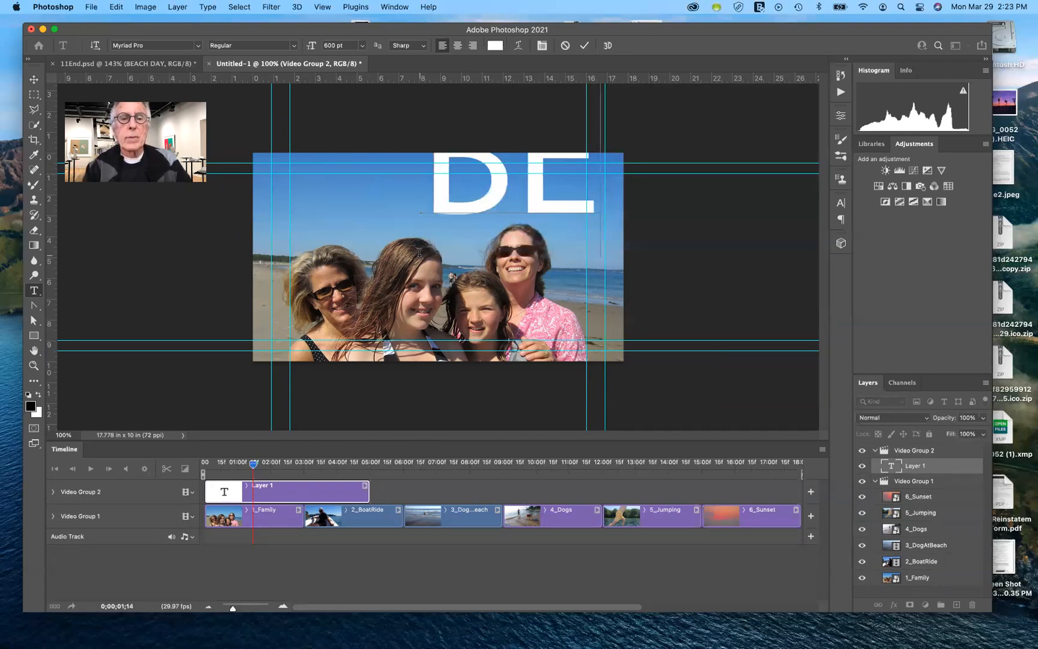
pyautogui.write('AC')
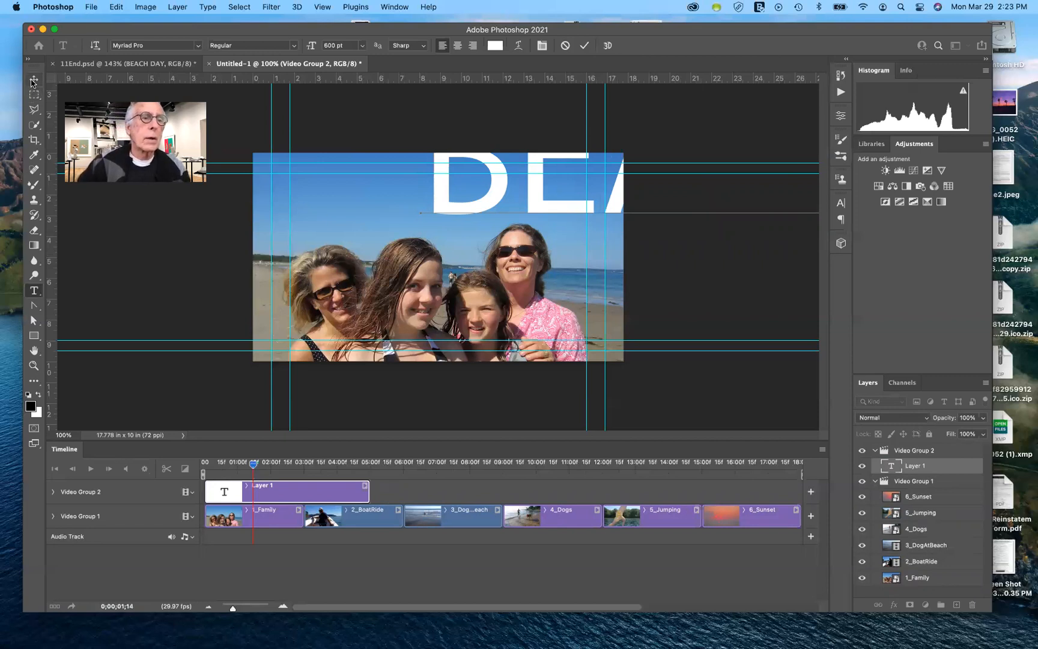
pyautogui.click(584, 45)
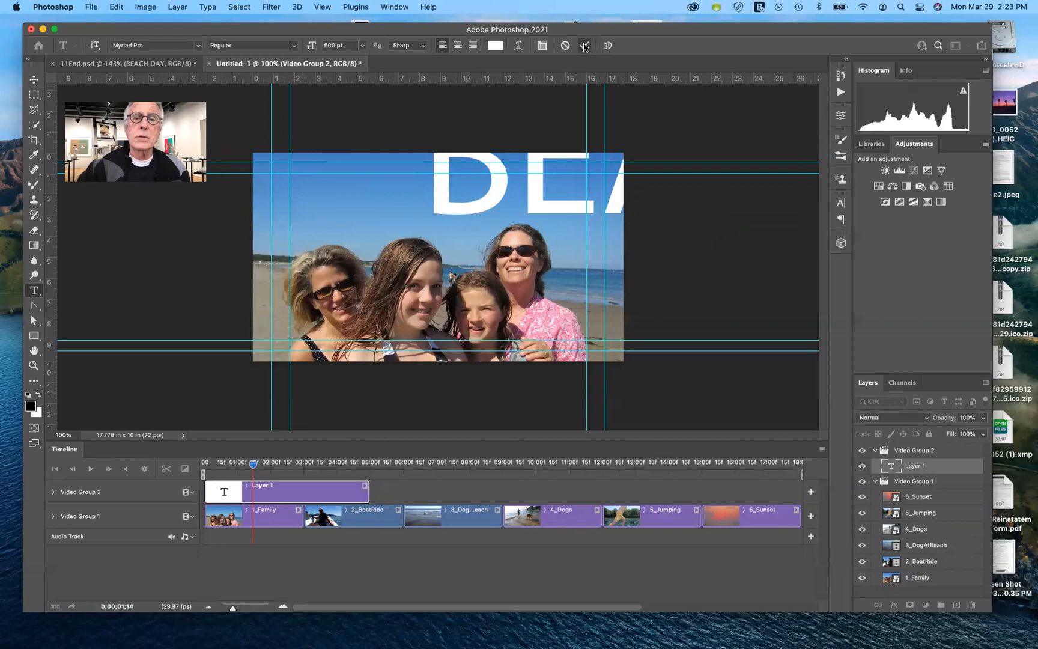
pyautogui.click(35, 80)
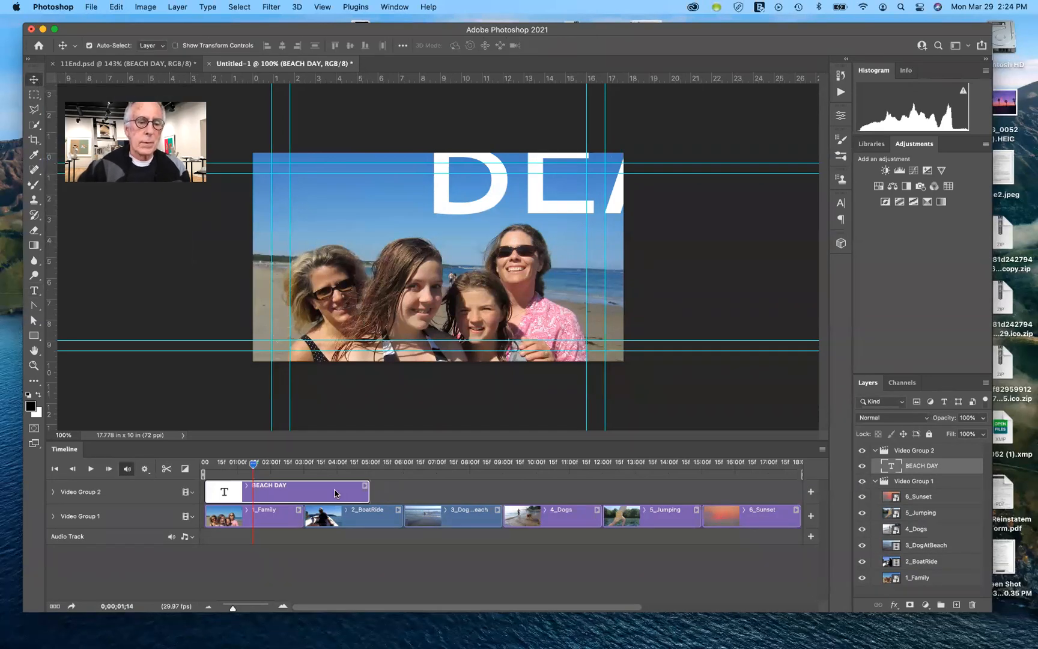
# - At the timeline's start, move the BEACH DAY title to the canvas's right edge, showing only part of the B, and set its opacity to 25%
pyautogui.moveTo(253, 462); pyautogui.dragTo(205, 460)
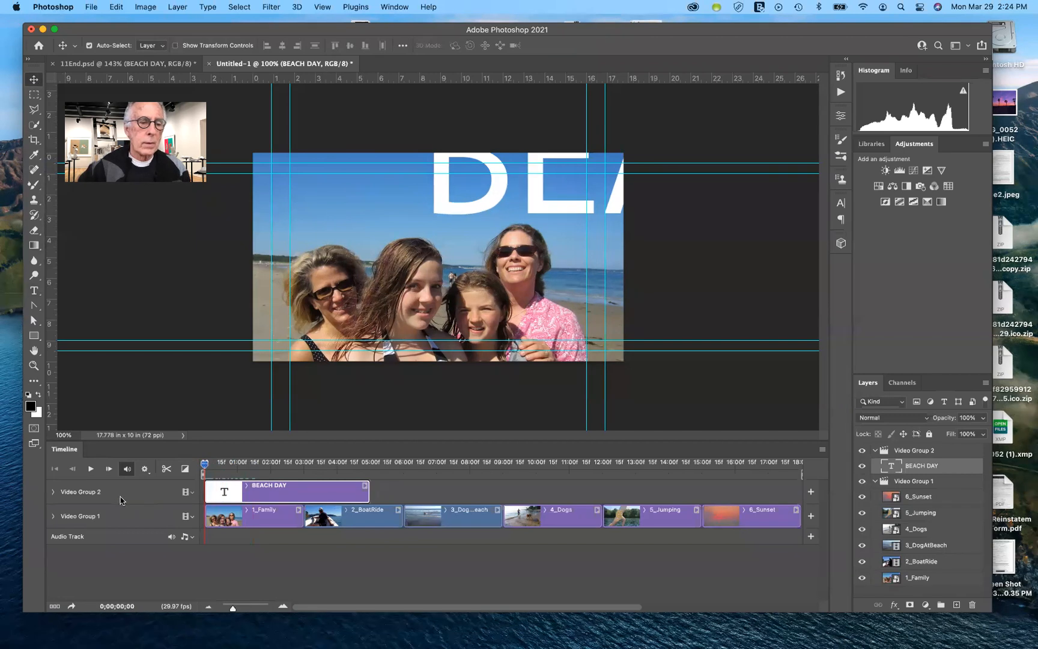
pyautogui.click(53, 493)
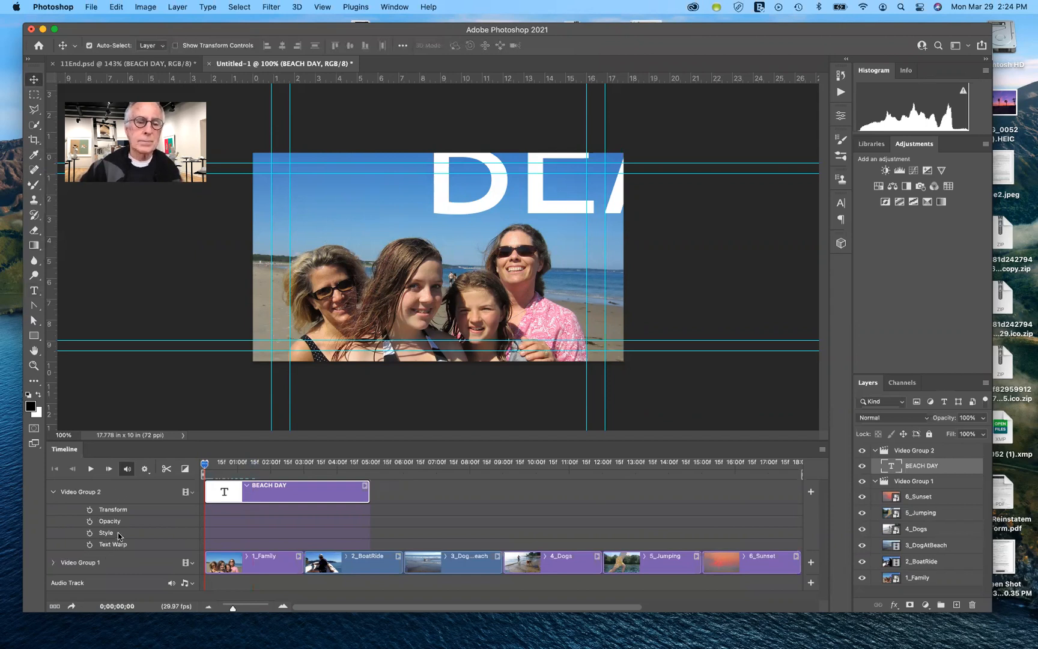
pyautogui.moveTo(442, 210); pyautogui.dragTo(604, 264)
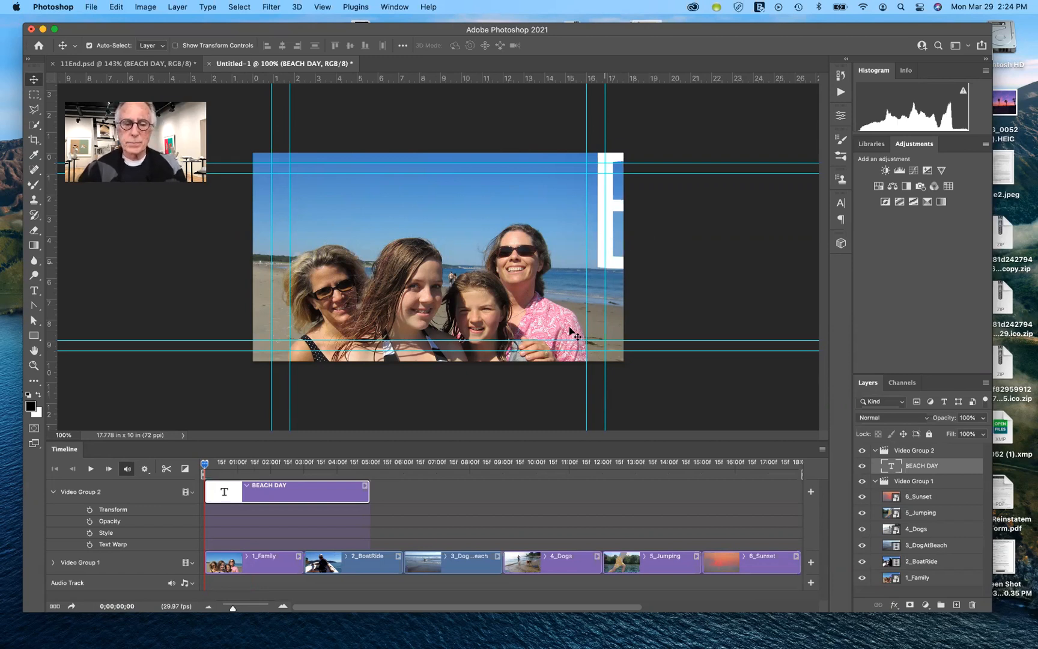
pyautogui.click(983, 417)
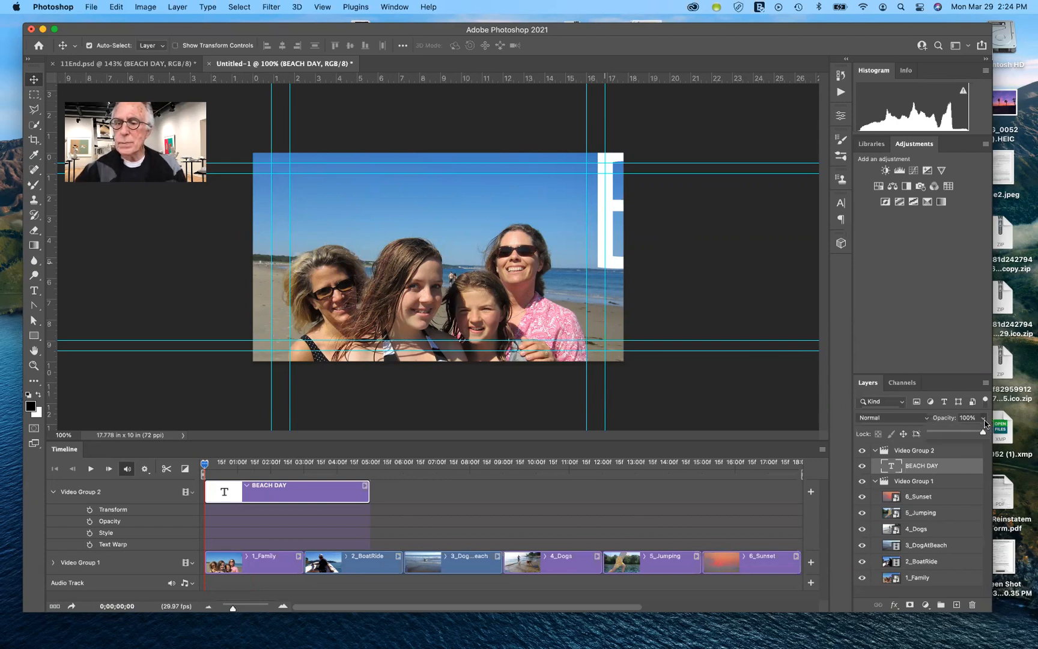
pyautogui.moveTo(986, 433); pyautogui.dragTo(942, 435)
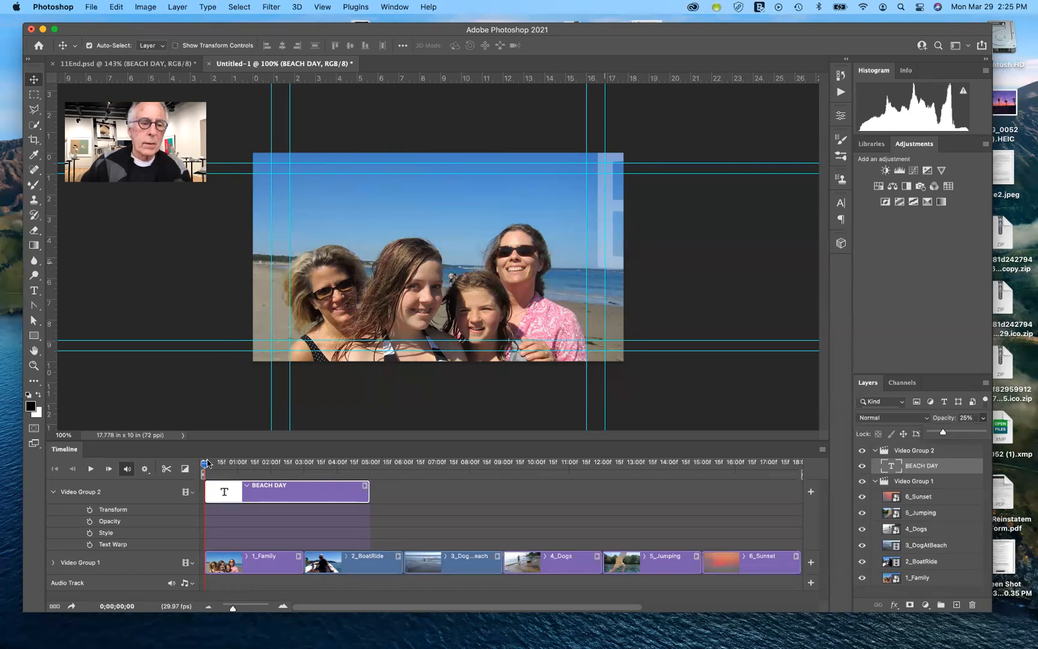
# - Add a Transform keyframe to the BEACH DAY title at 0:00, scrub to the clip's end, and return to the start
pyautogui.click(90, 510)
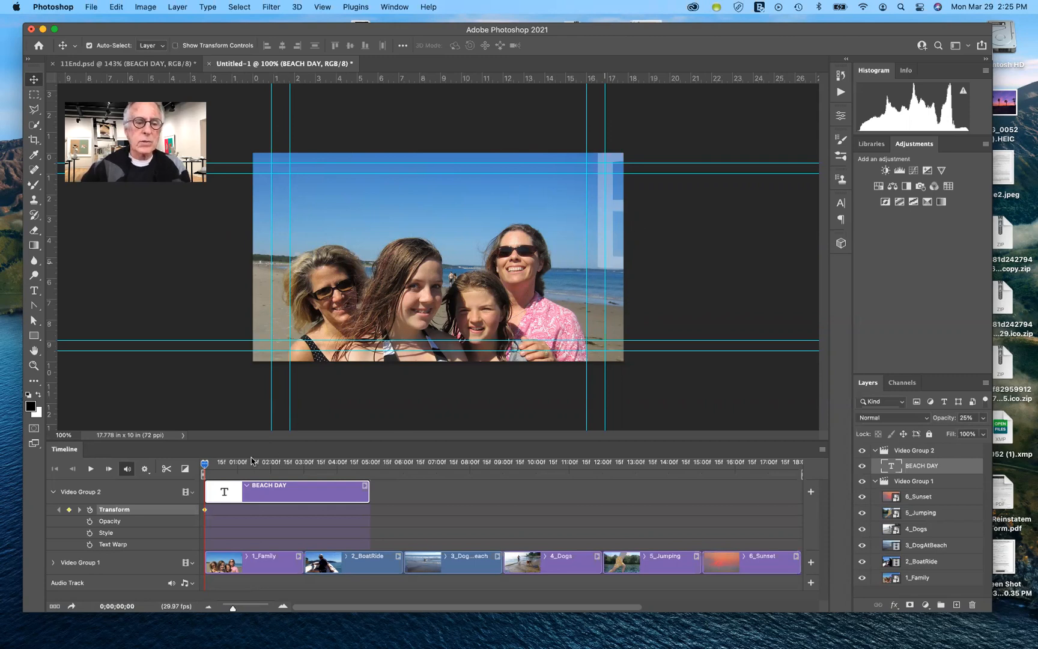
pyautogui.moveTo(204, 464); pyautogui.dragTo(369, 477)
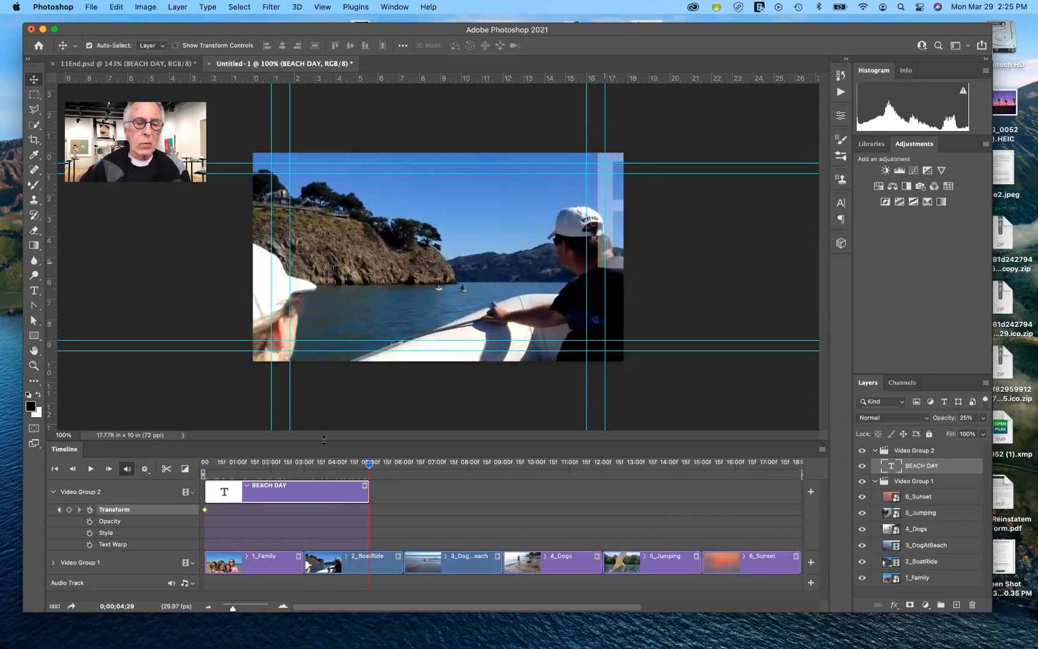
pyautogui.moveTo(369, 465); pyautogui.dragTo(205, 465)
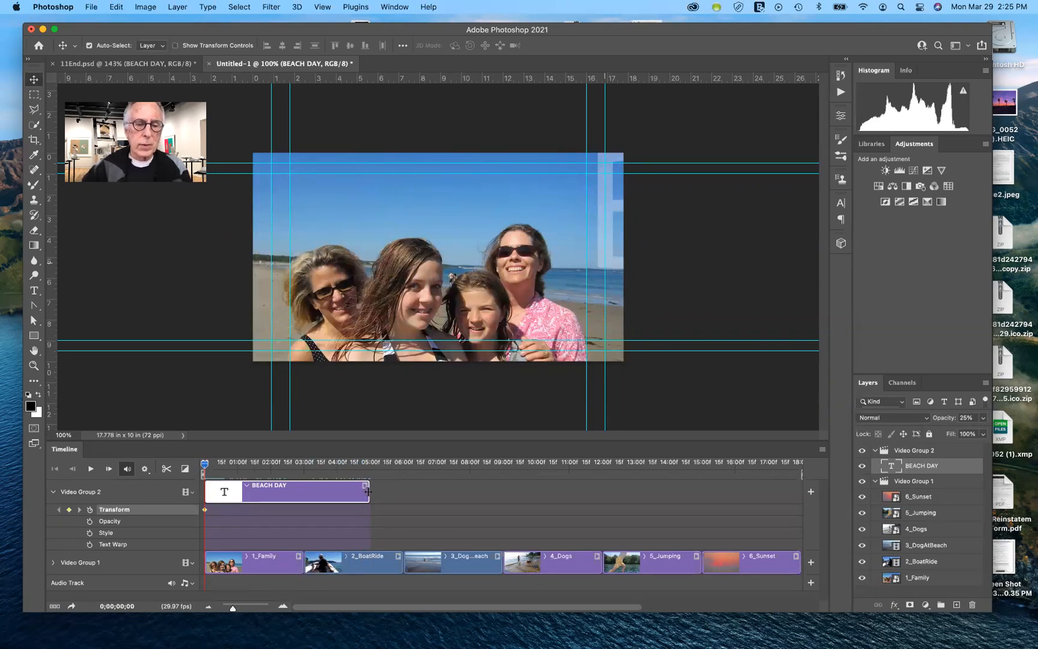
# - Trim the BEACH DAY title clip to end at 3:10 and move the playhead to the clip's end
pyautogui.moveTo(368, 492); pyautogui.dragTo(314, 497)
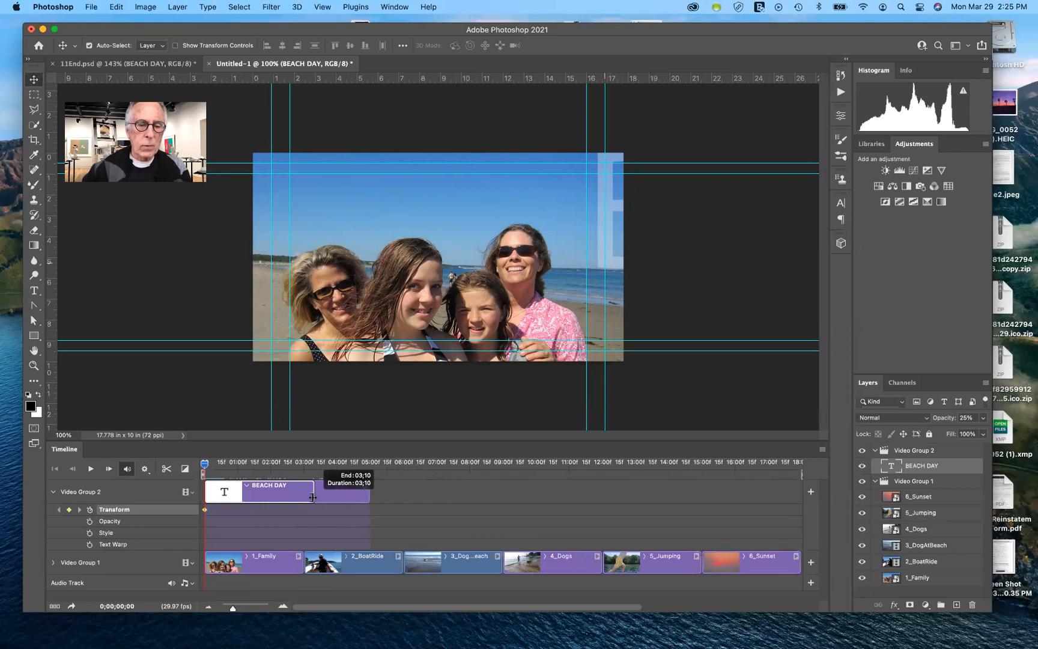
pyautogui.moveTo(313, 498); pyautogui.dragTo(314, 497)
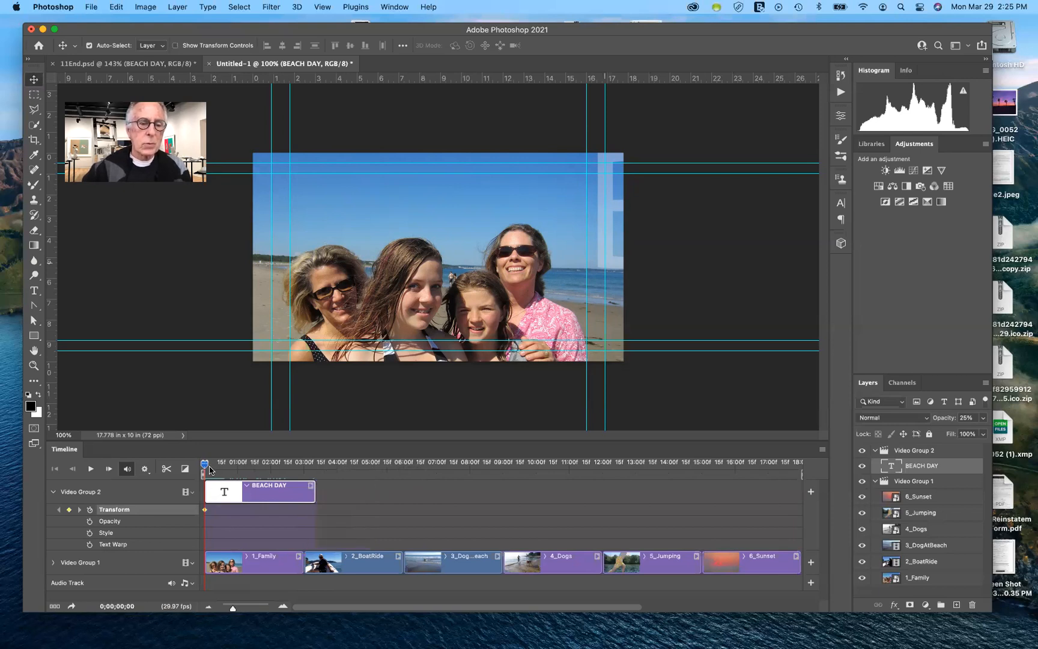
pyautogui.moveTo(206, 467); pyautogui.dragTo(313, 467)
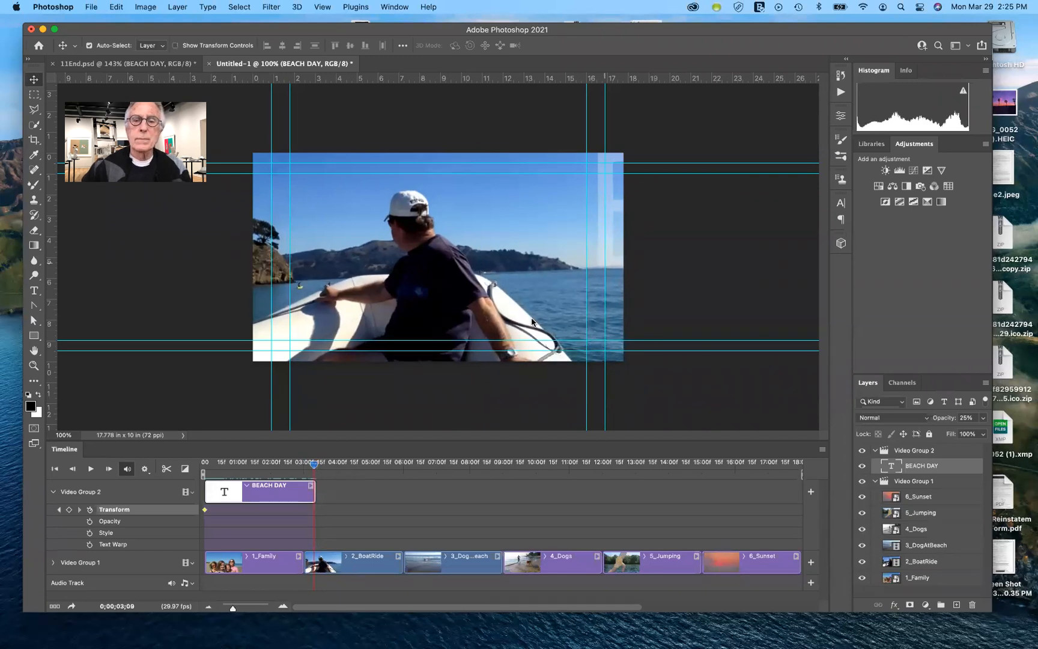
# - At 3:09, slide the BEACH DAY title across the canvas until only part of the Y shows at the left edge
pyautogui.moveTo(607, 257); pyautogui.dragTo(587, 269)
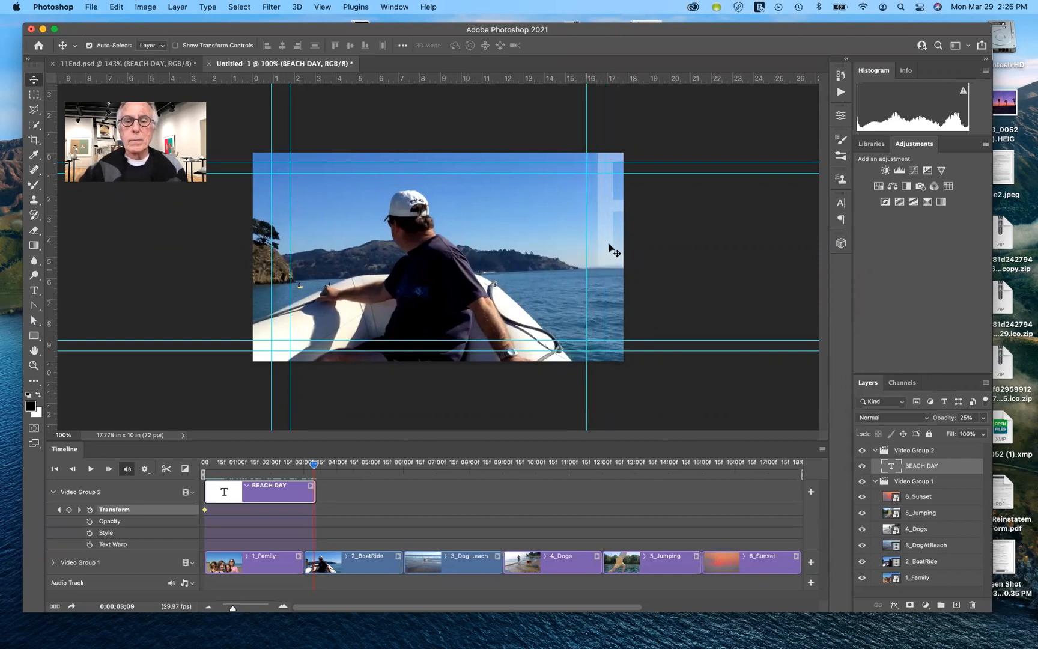
pyautogui.press('super+z')
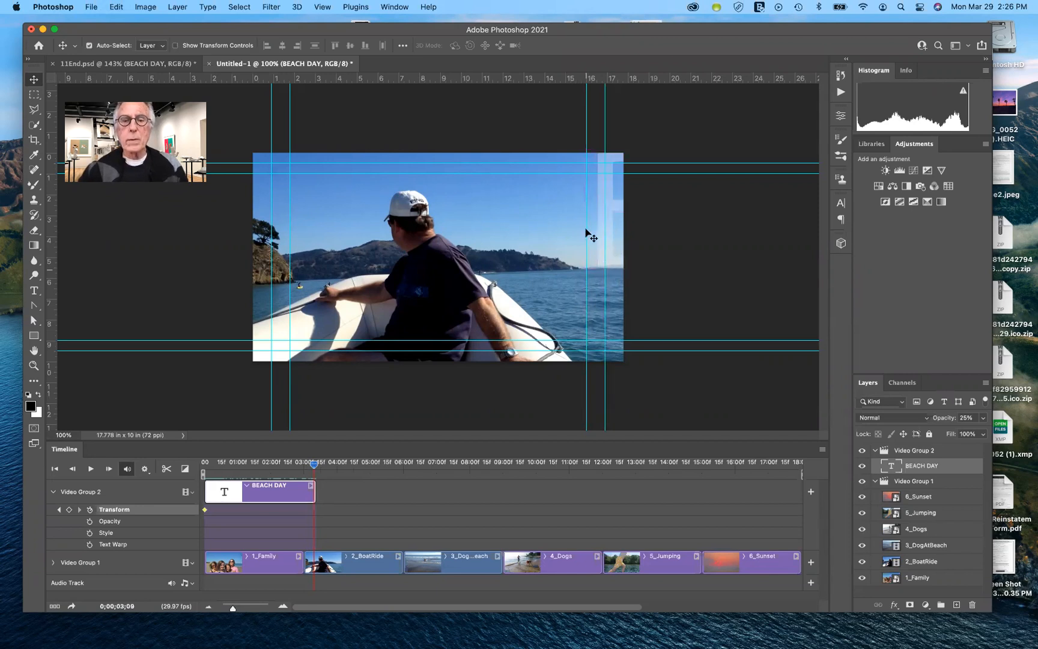
pyautogui.moveTo(625, 210); pyautogui.dragTo(121, 217)
pyautogui.moveTo(540, 207); pyautogui.dragTo(180, 218)
pyautogui.moveTo(508, 211); pyautogui.dragTo(264, 222)
pyautogui.moveTo(263, 221); pyautogui.dragTo(266, 222)
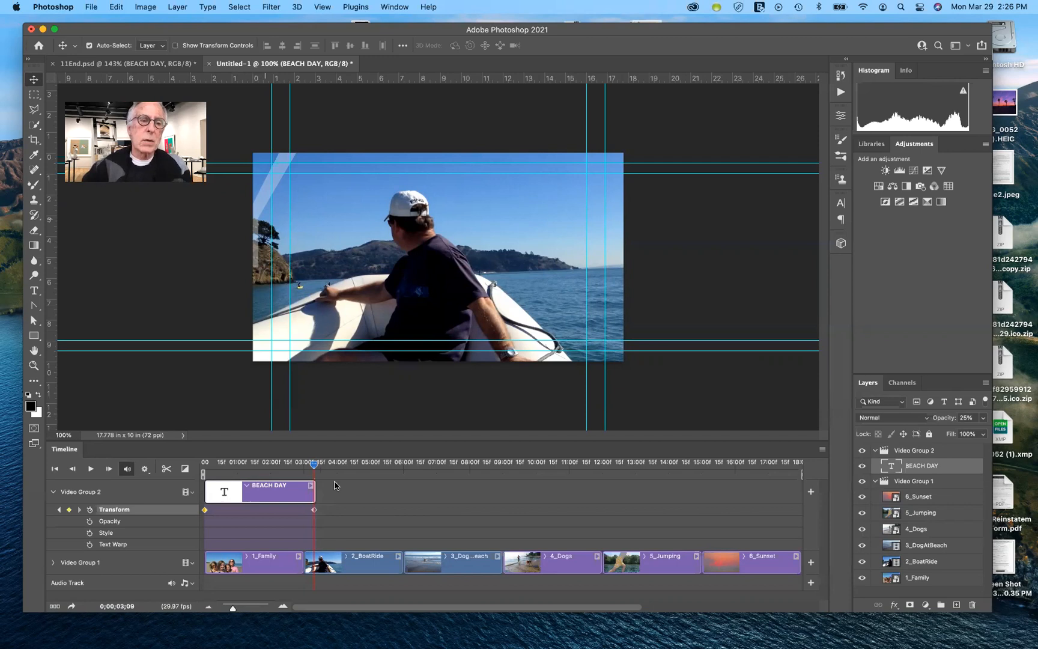
# - Collapse the Video Group 2 property rows and scrub from the timeline's start through the title animation to the 3_DogAtBeach clip
pyautogui.moveTo(313, 466); pyautogui.dragTo(163, 496)
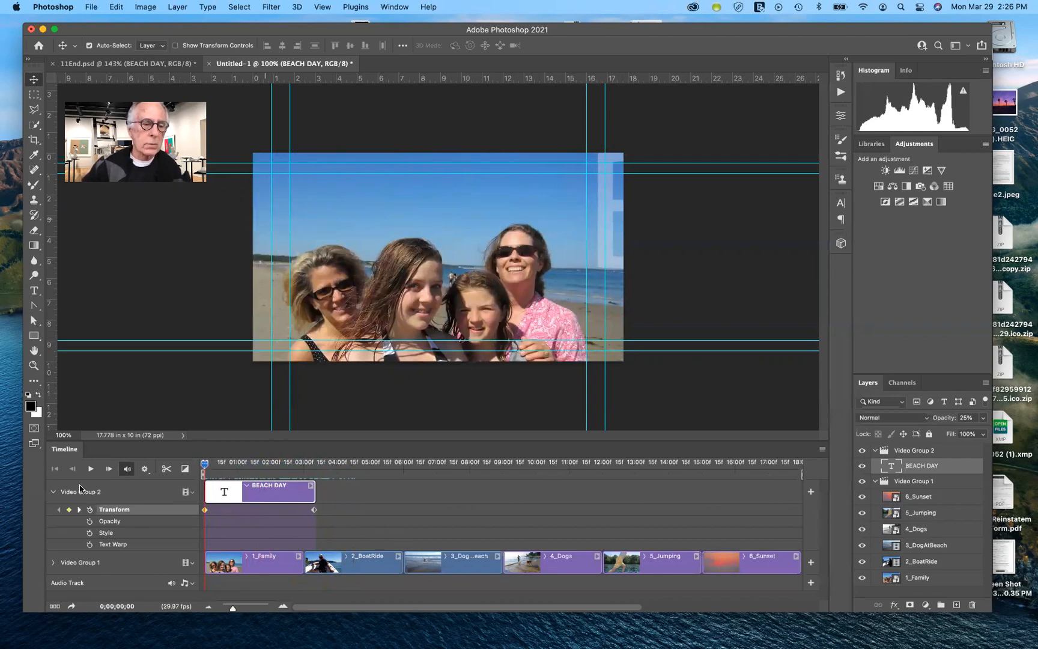
pyautogui.click(54, 493)
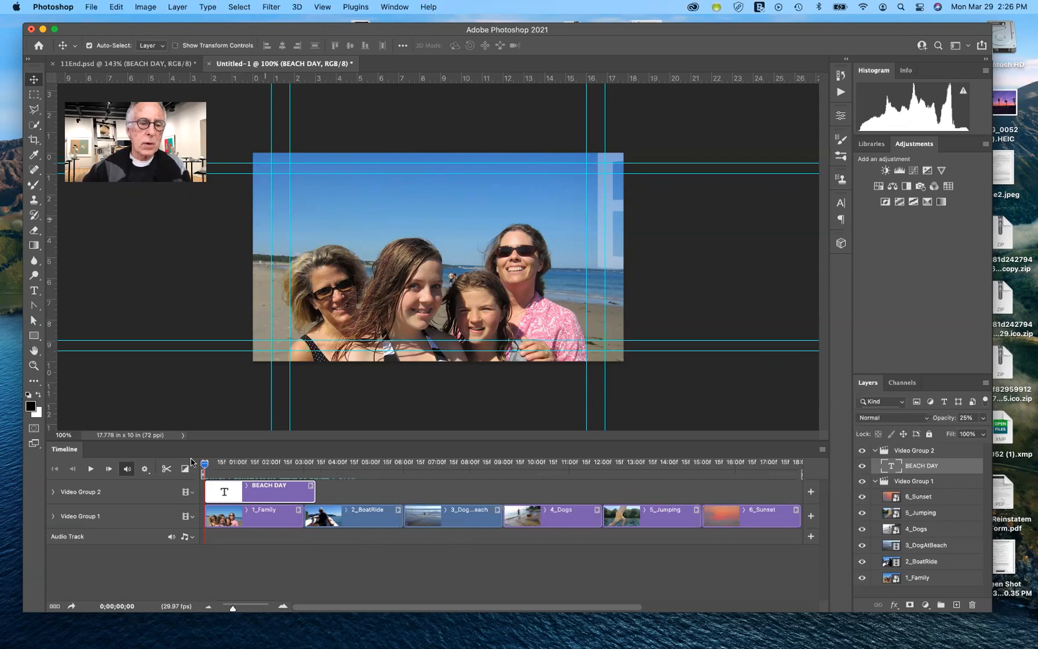
pyautogui.moveTo(206, 465); pyautogui.dragTo(414, 496)
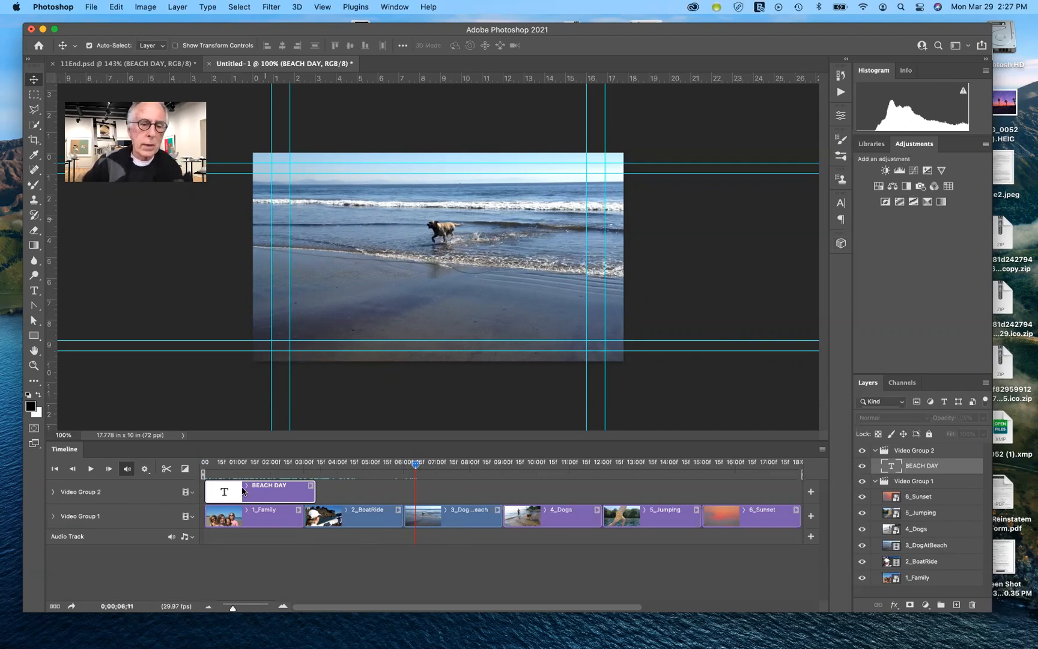
pyautogui.moveTo(416, 469); pyautogui.dragTo(406, 470)
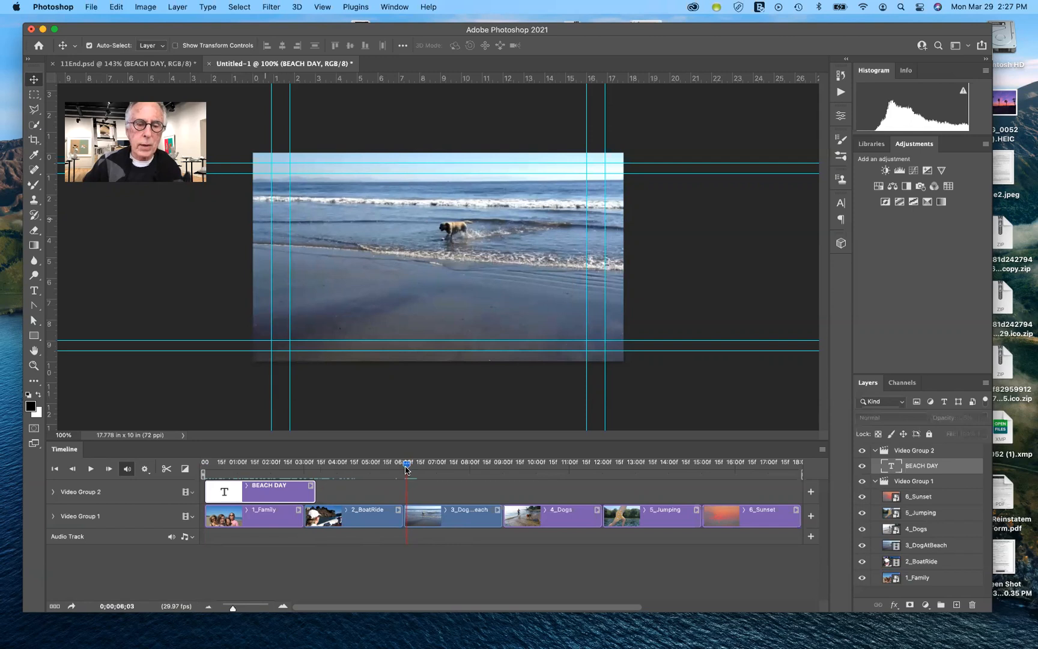
# - Select the 3_DogAtBeach clip, expand its property rows, and place the playhead at 6:01
pyautogui.click(53, 519)
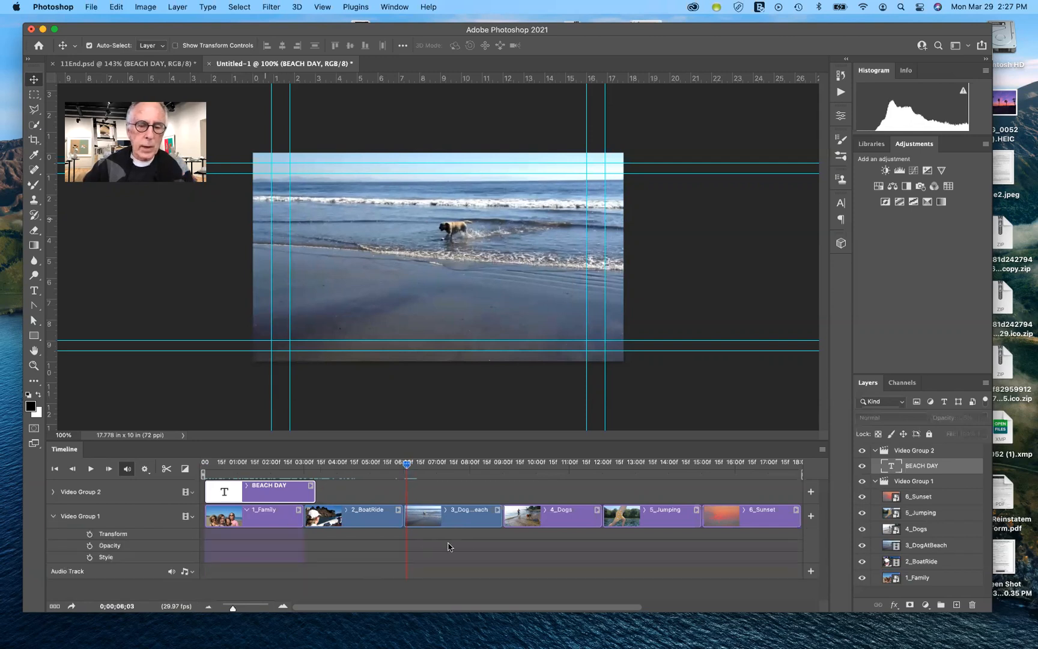
pyautogui.click(480, 519)
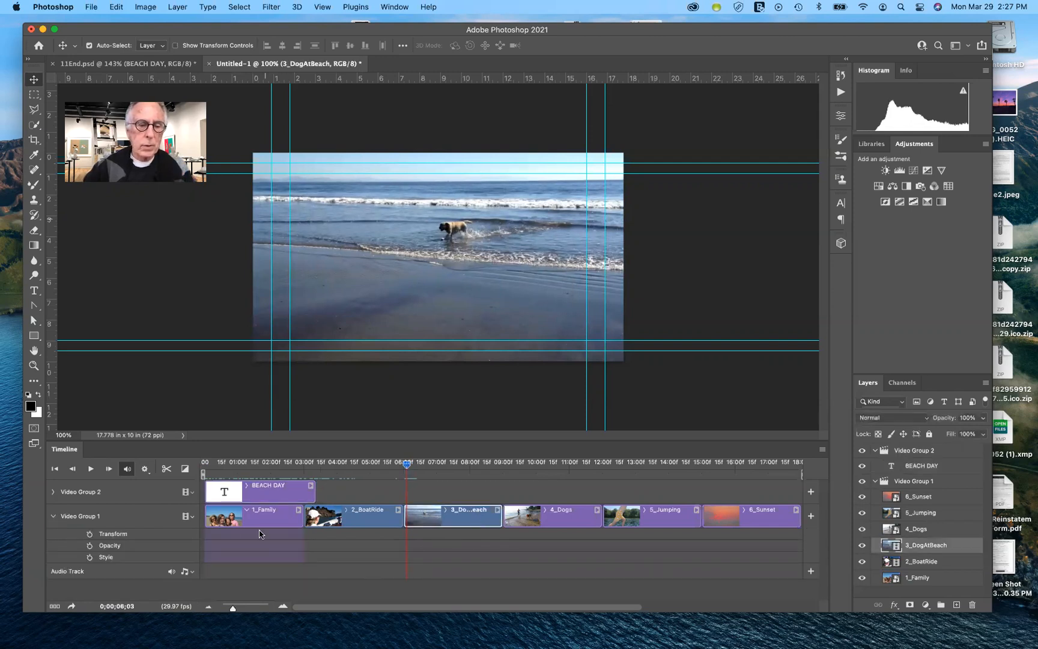
pyautogui.click(54, 518)
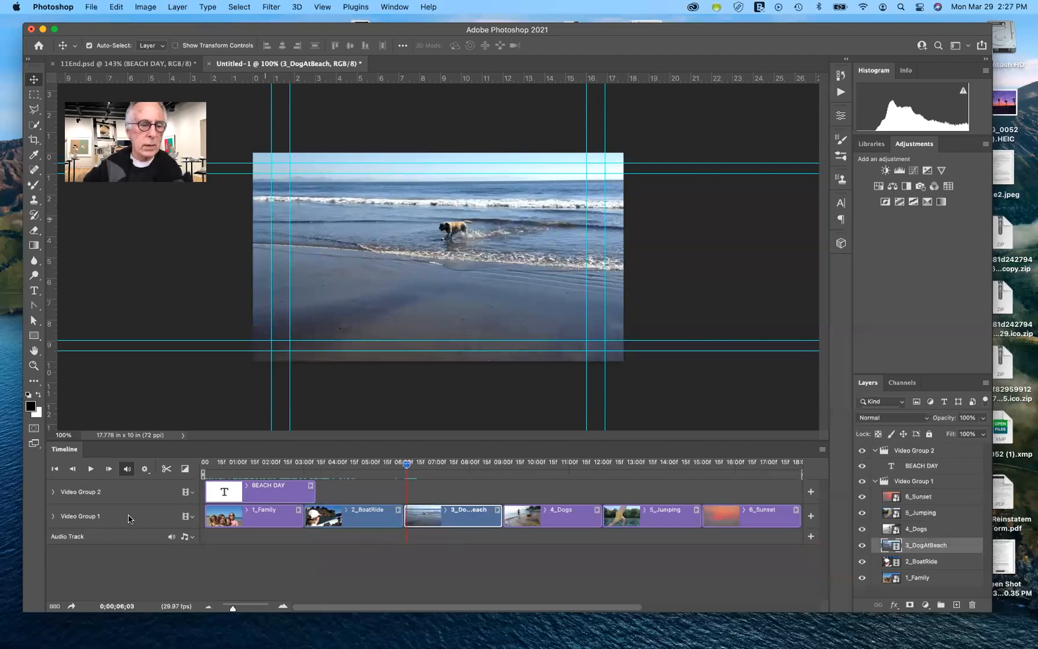
pyautogui.click(53, 517)
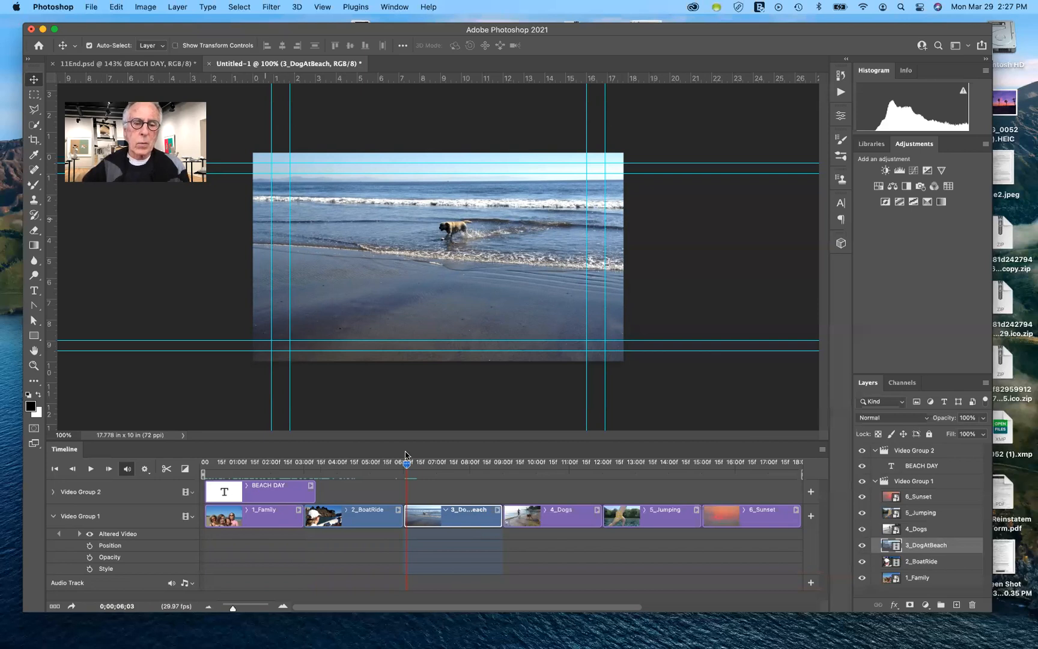
pyautogui.moveTo(407, 464); pyautogui.dragTo(405, 465)
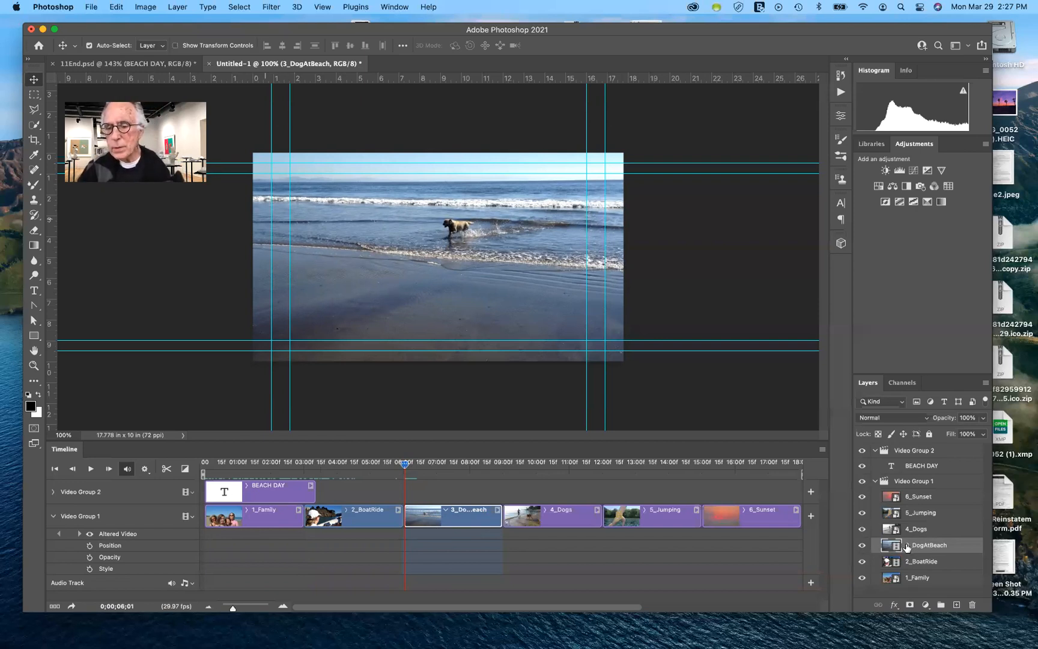
# - Add a Black & White adjustment with Tint enabled to the 3_DogAtBeach clip and scrub through the clip to preview it
pyautogui.click(908, 187)
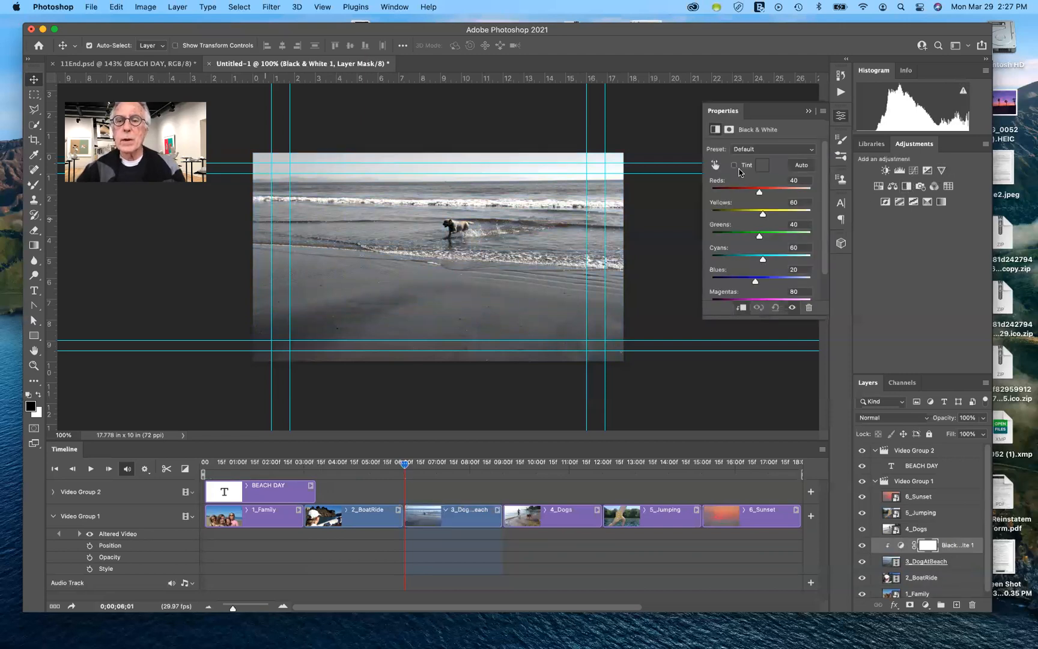
pyautogui.click(734, 166)
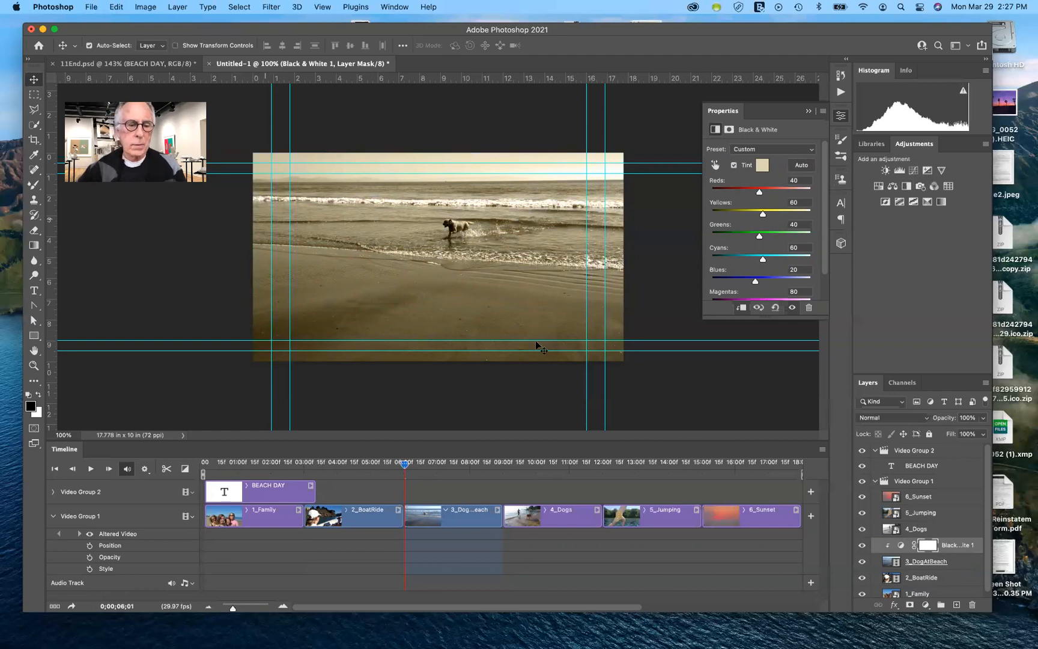
pyautogui.moveTo(404, 462)
pyautogui.mouseDown()
pyautogui.moveTo(500, 451)
pyautogui.moveTo(406, 456)
pyautogui.mouseUp()
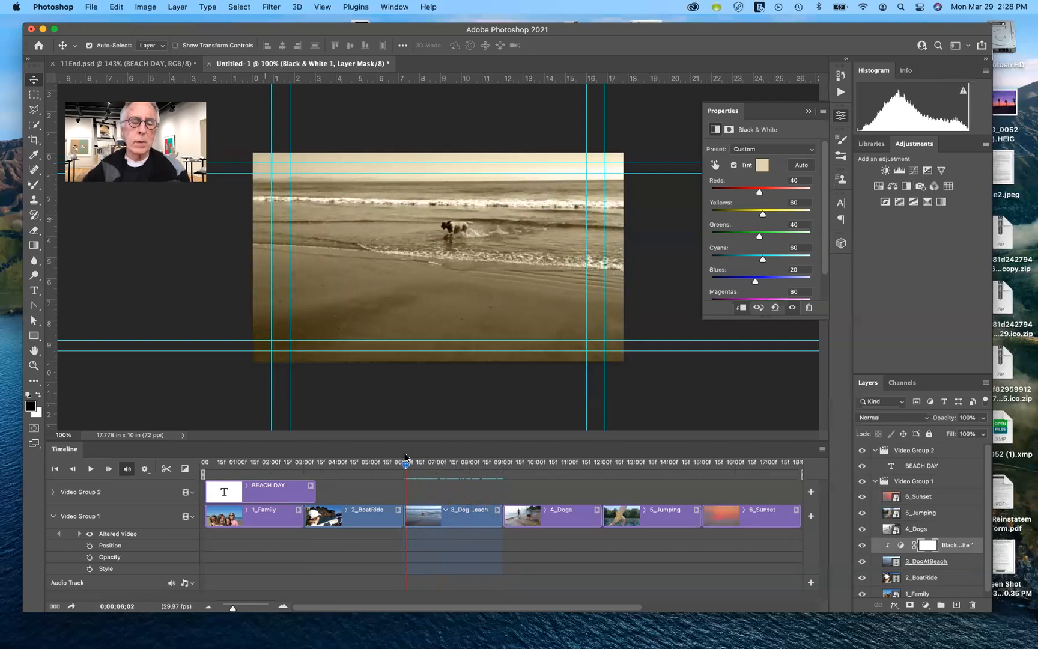
pyautogui.moveTo(406, 456)
pyautogui.mouseDown()
pyautogui.moveTo(505, 459)
pyautogui.moveTo(406, 478)
pyautogui.mouseUp()
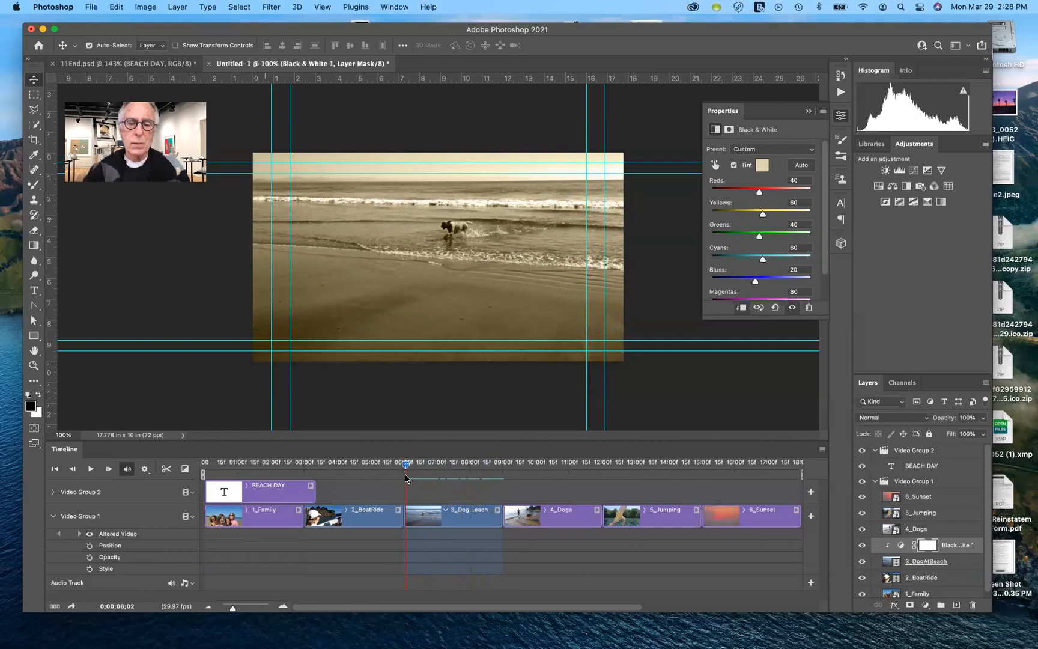
pyautogui.moveTo(407, 479); pyautogui.dragTo(445, 479)
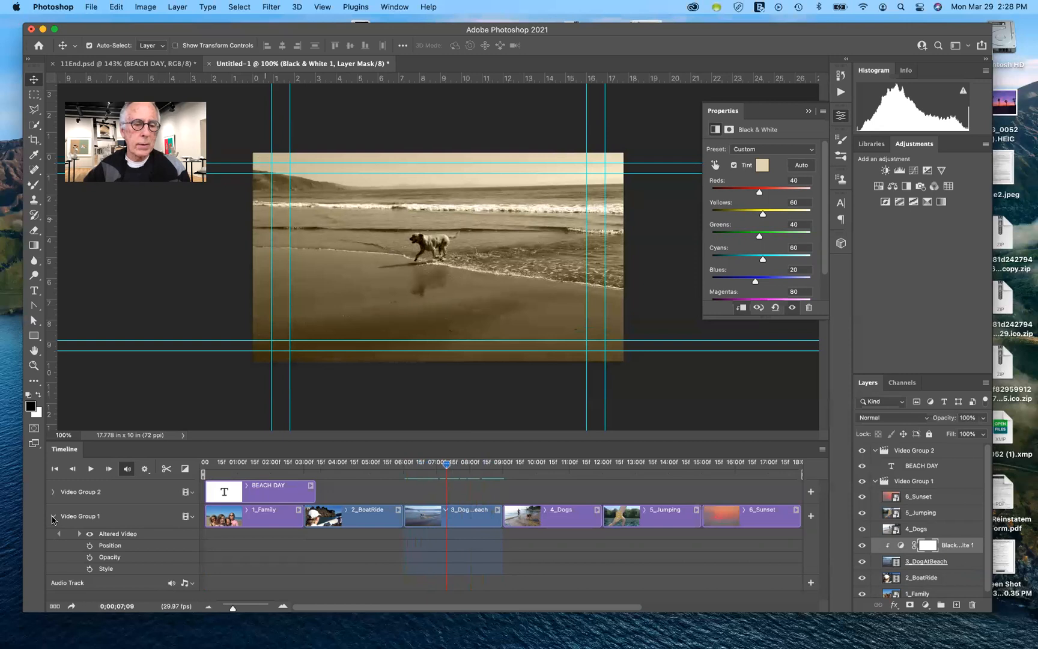
# - Select the 4_Dogs clip, place the playhead at its start at 9:01, and expand its property rows
pyautogui.click(53, 516)
pyautogui.moveTo(450, 467); pyautogui.dragTo(537, 467)
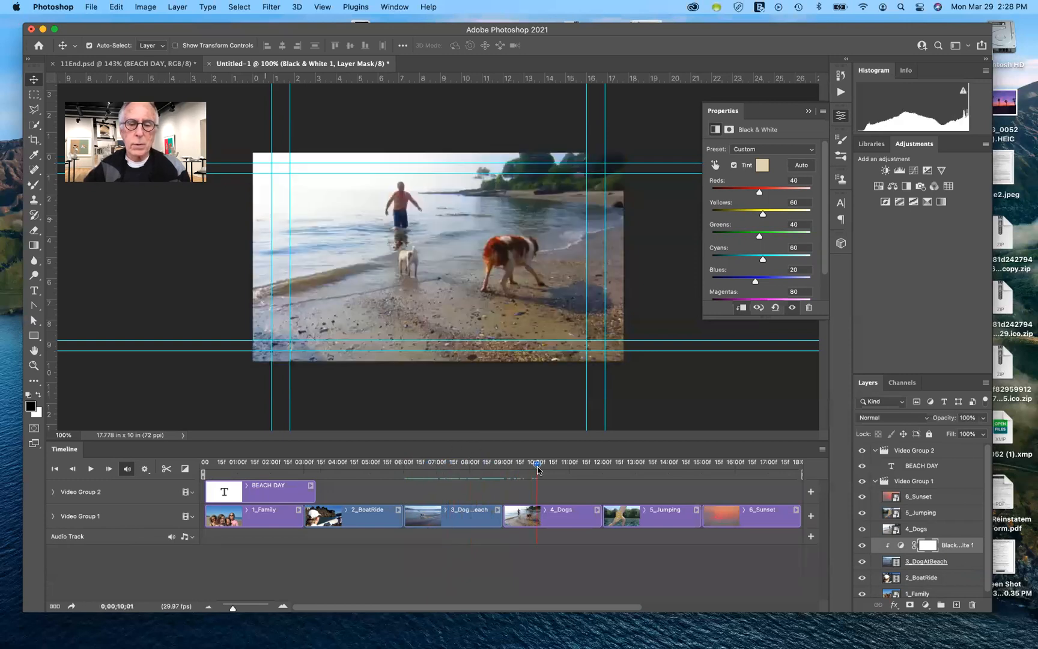
pyautogui.click(565, 518)
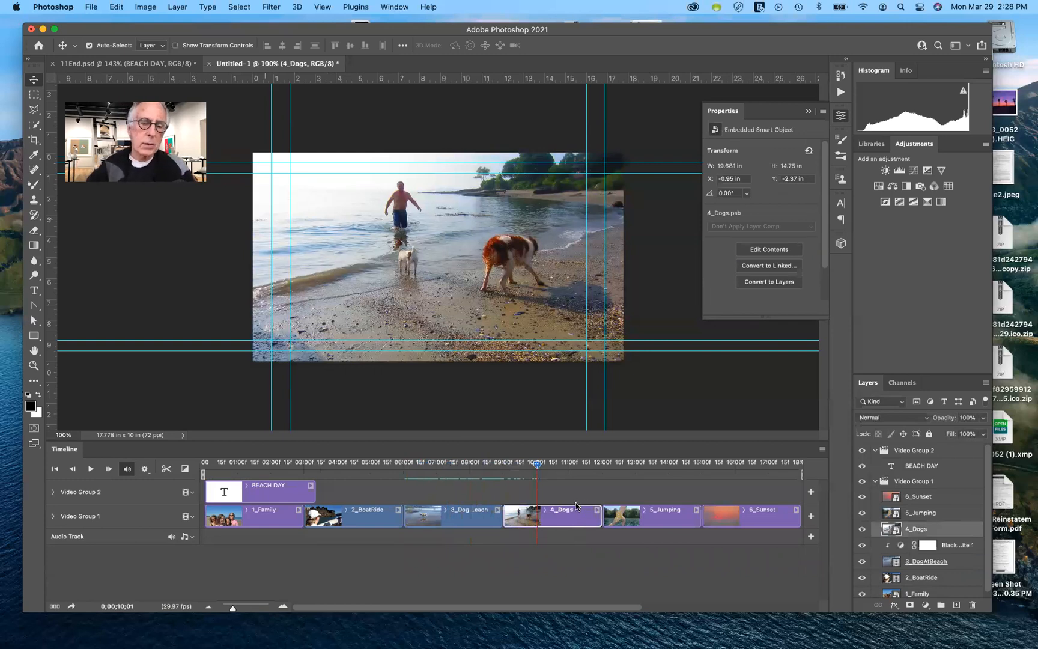
pyautogui.moveTo(537, 466); pyautogui.dragTo(505, 471)
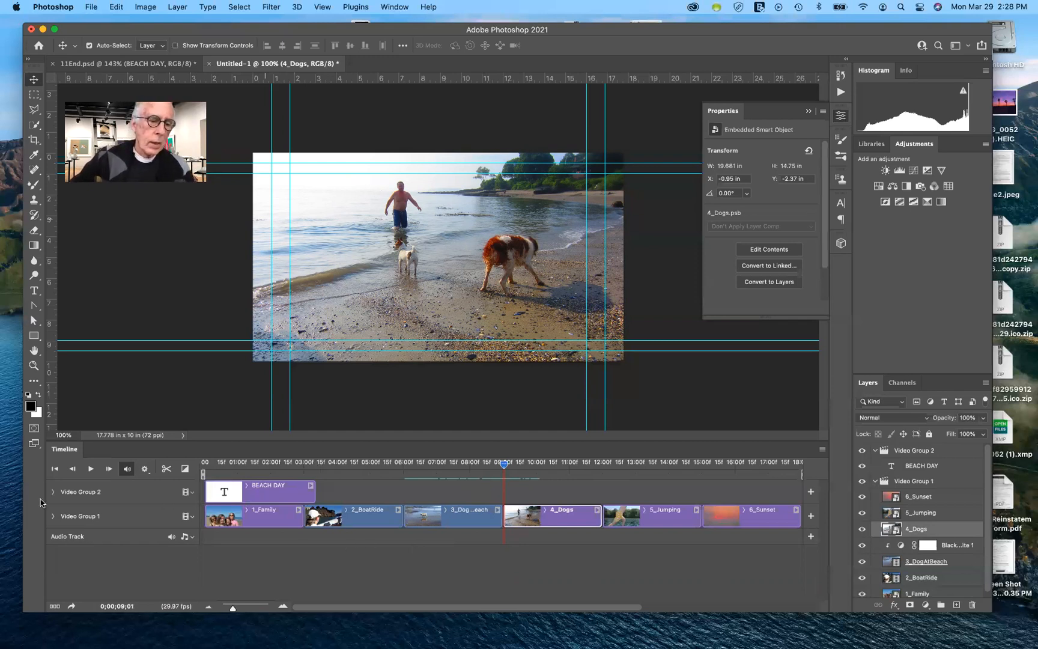
pyautogui.click(53, 517)
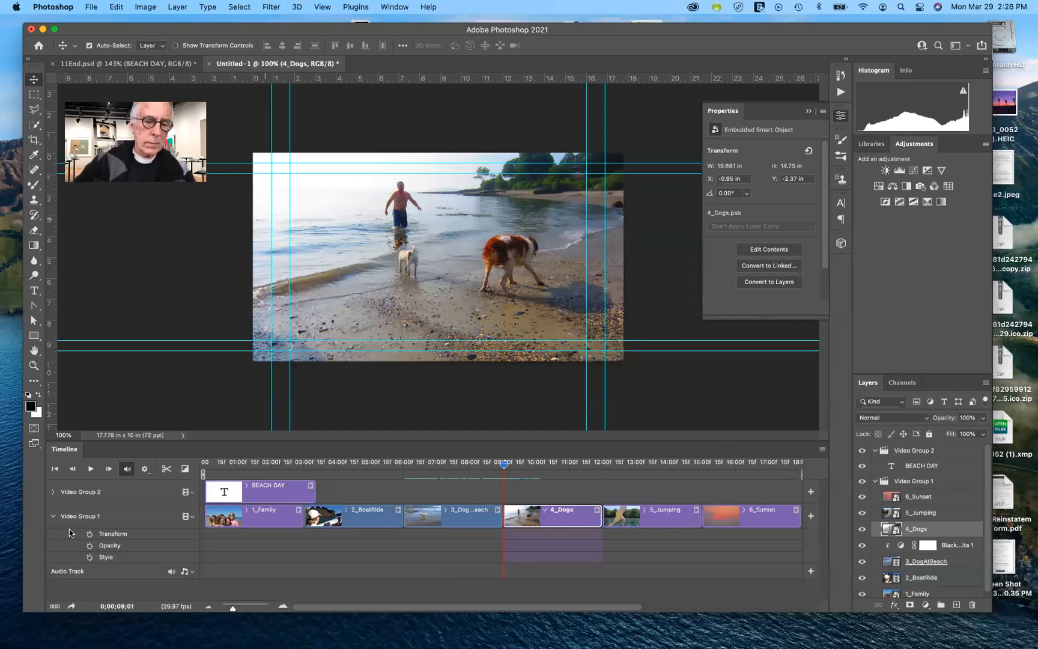
# - Apply Pan & Zoom motion with Zoom In and Resize to Fill Canvas to the 4_Dogs clip, and scrub through it to preview
pyautogui.click(597, 510)
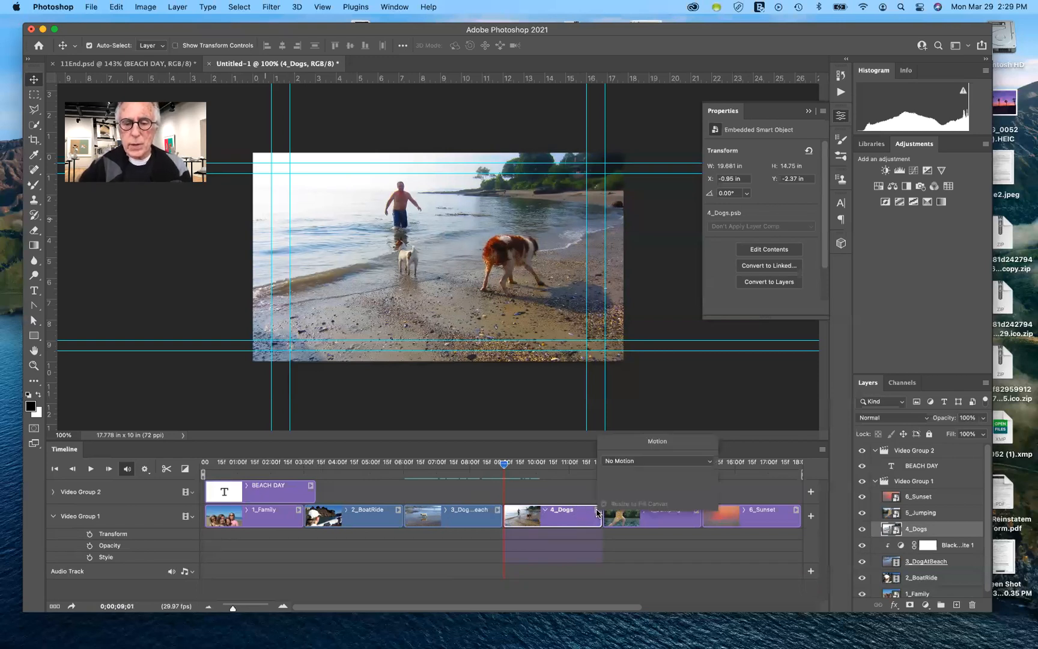
pyautogui.click(708, 461)
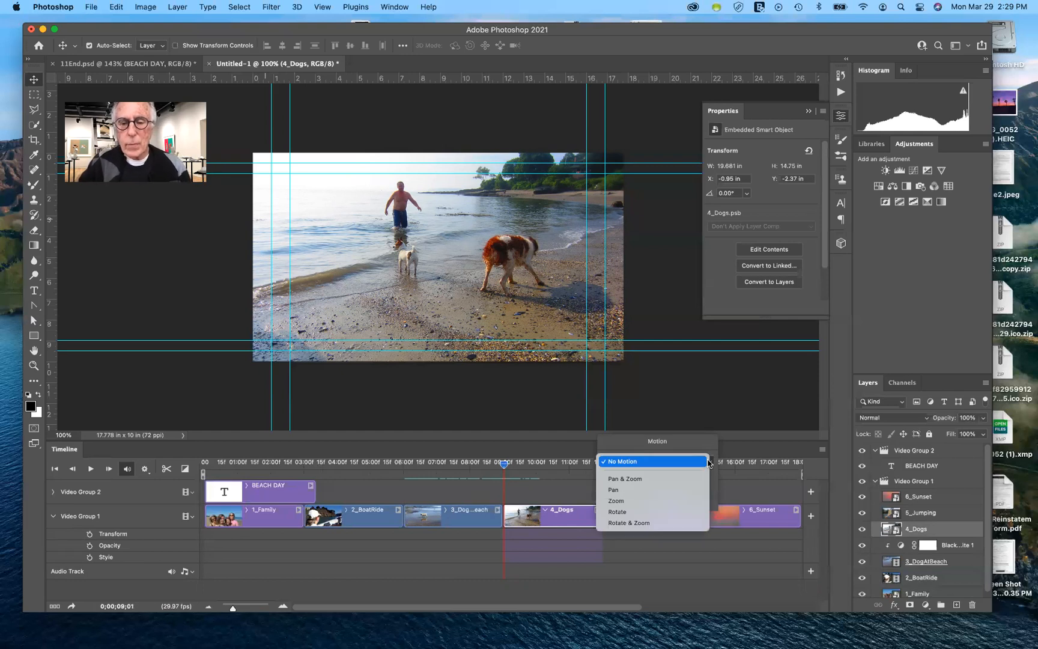
pyautogui.click(664, 479)
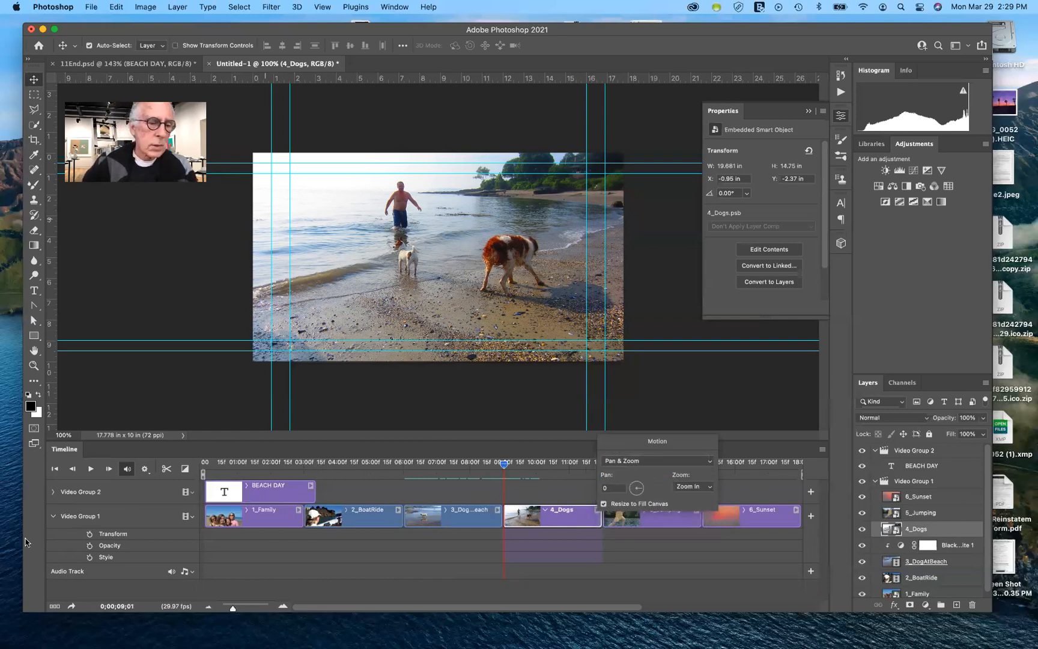
pyautogui.click(576, 487)
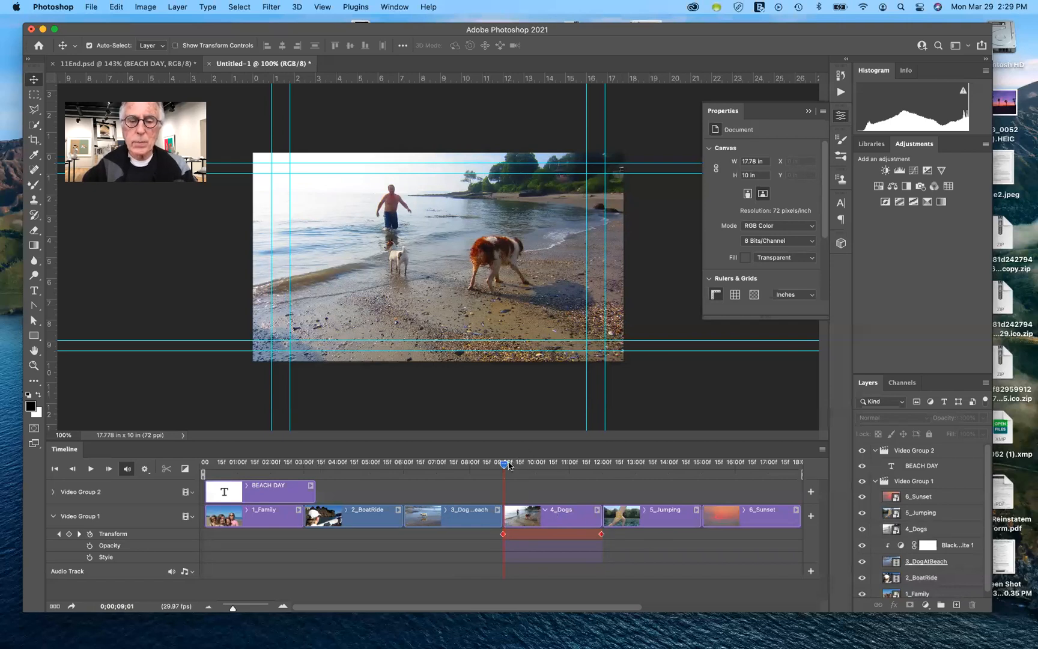
pyautogui.moveTo(504, 464); pyautogui.dragTo(598, 488)
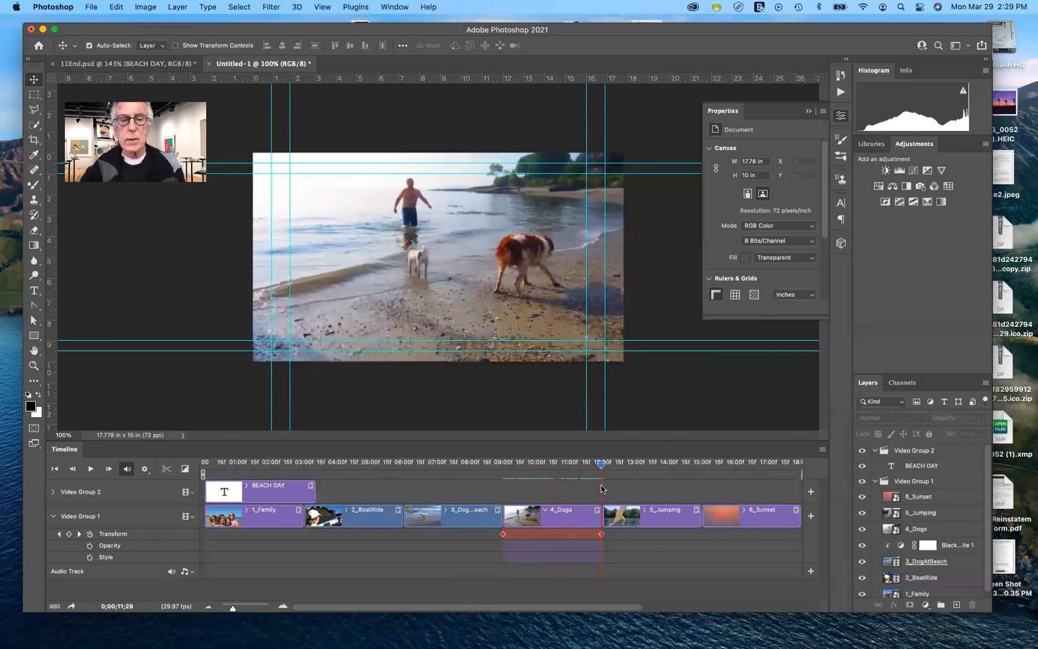
pyautogui.moveTo(601, 489); pyautogui.dragTo(503, 510)
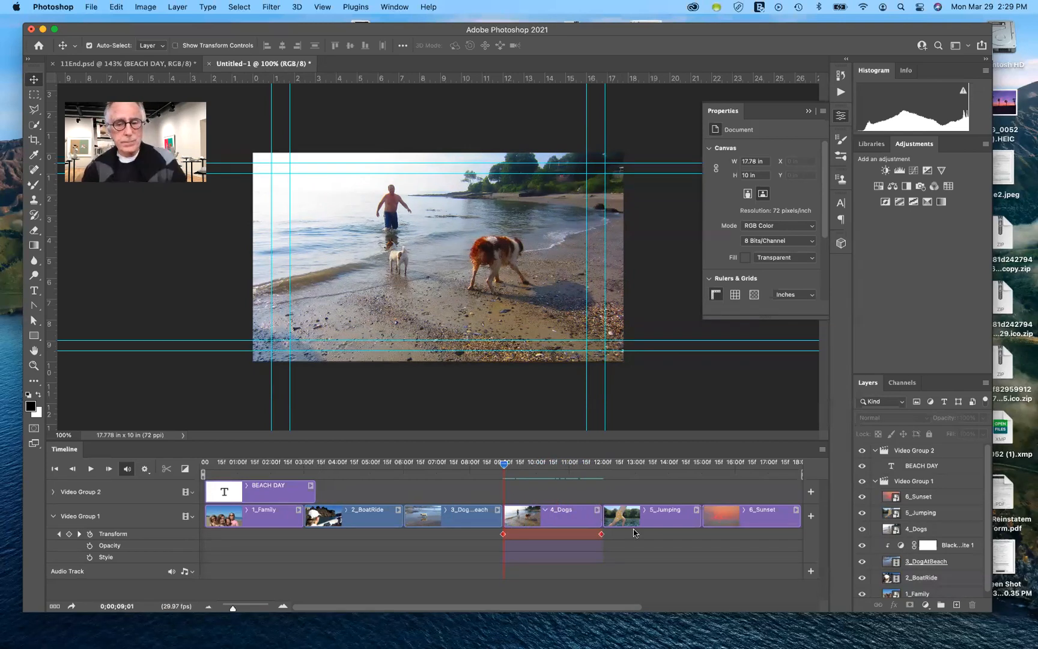
# - At 12:01, expand the 5_Jumping clip's property rows and move its photo down to Y -0.77 in, showing the jumper's head and raised hand
pyautogui.click(54, 518)
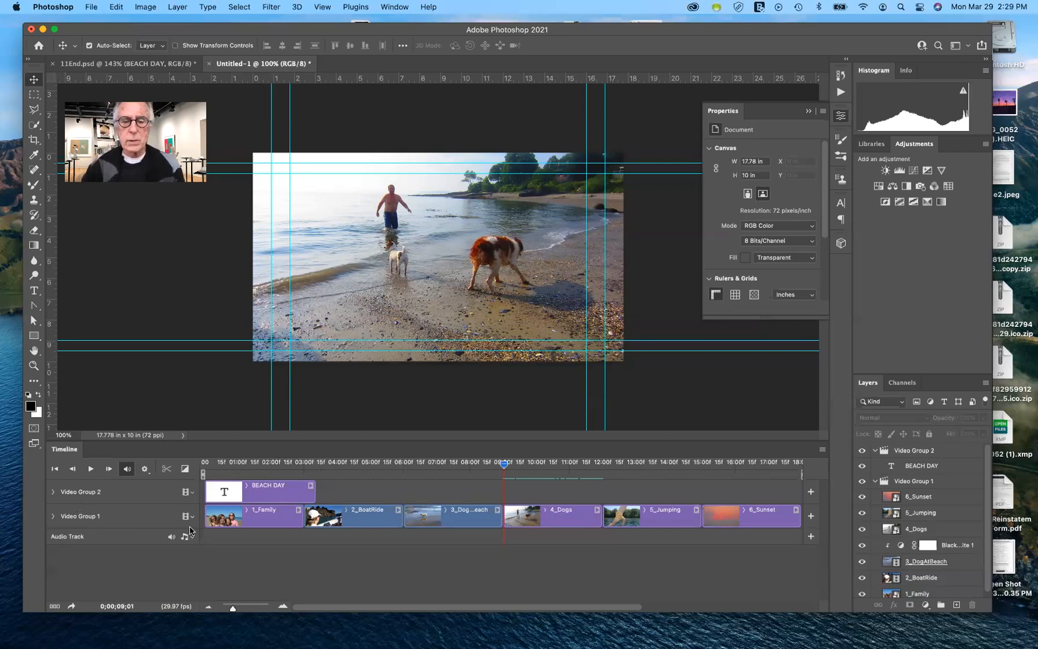
pyautogui.click(674, 521)
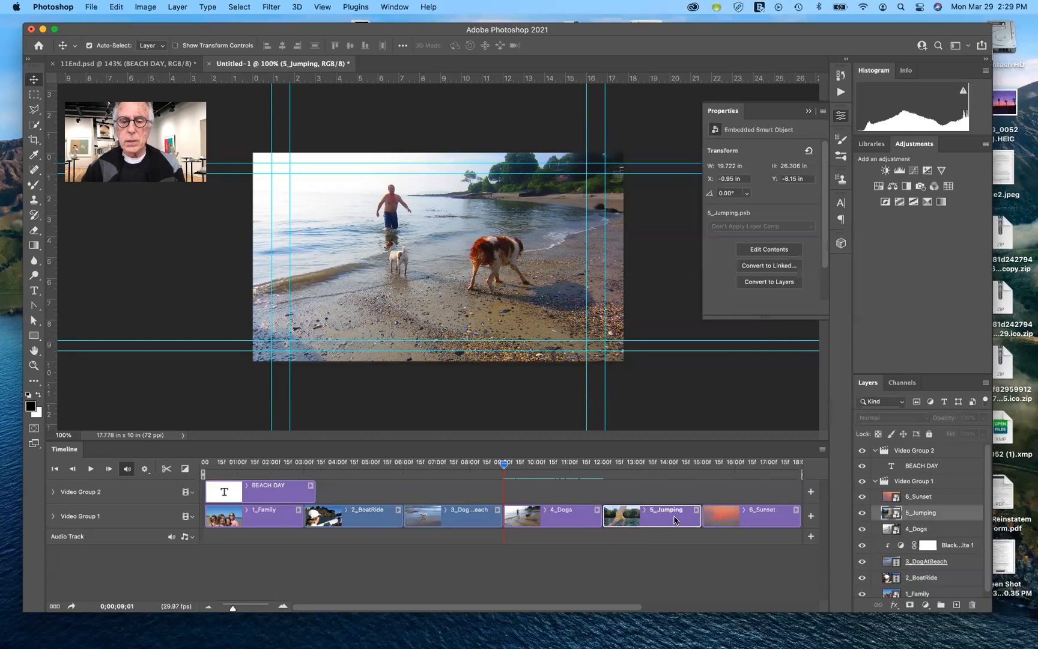
pyautogui.moveTo(505, 468); pyautogui.dragTo(604, 477)
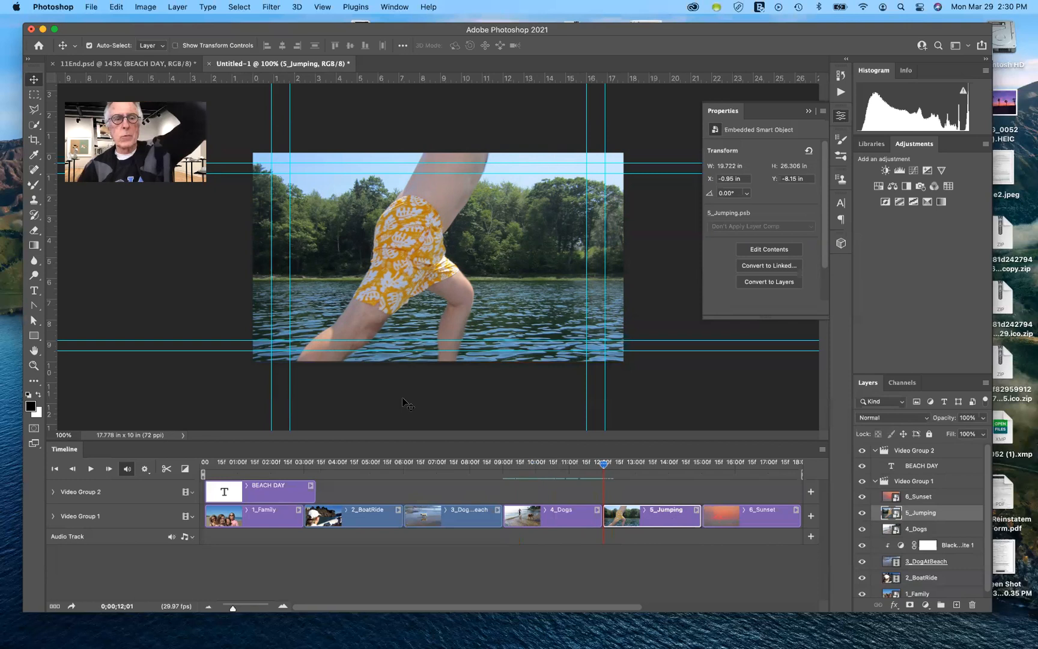
pyautogui.click(53, 518)
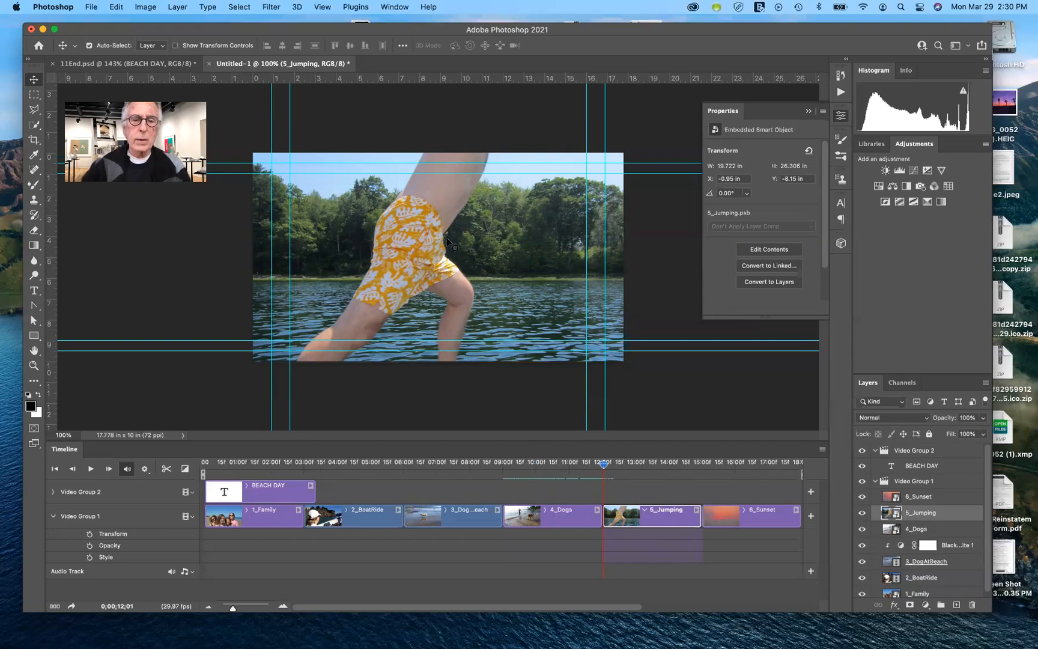
pyautogui.moveTo(455, 202); pyautogui.dragTo(442, 358)
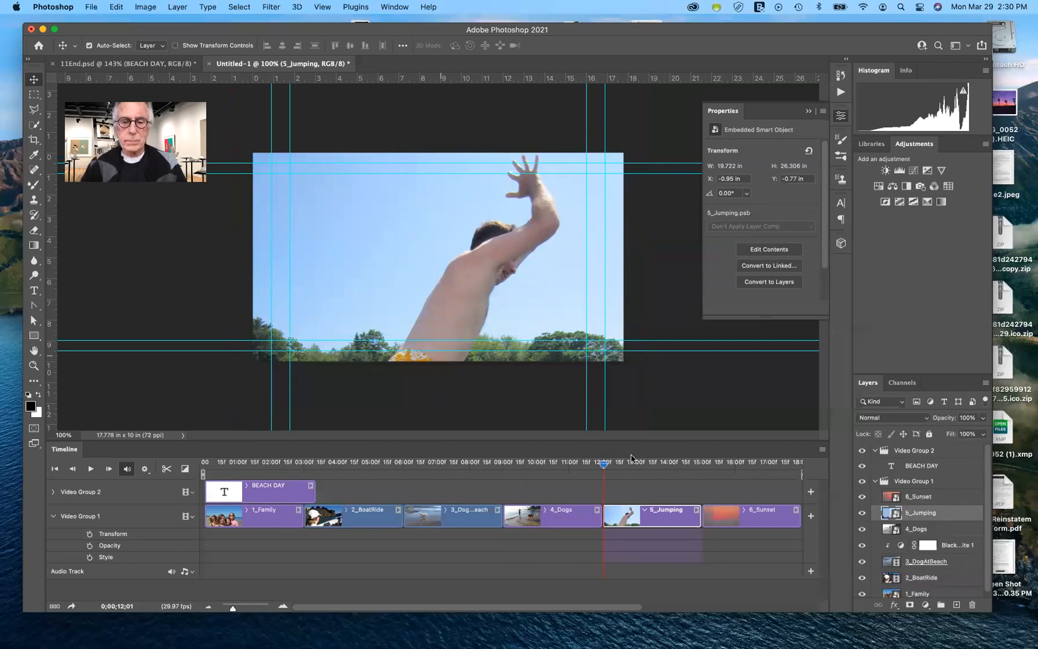
# - Keyframe the 5_Jumping clip's Transform at 12:01 and at 14:29, moving the photo up to Y -15.45 in at the second point
pyautogui.click(89, 536)
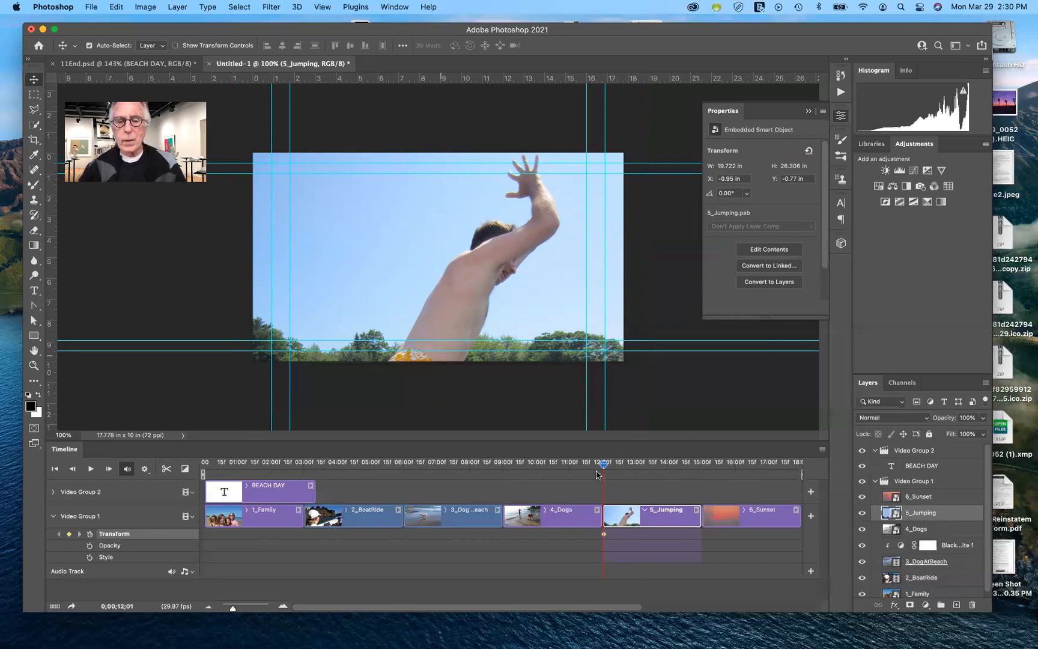
pyautogui.moveTo(604, 466); pyautogui.dragTo(701, 469)
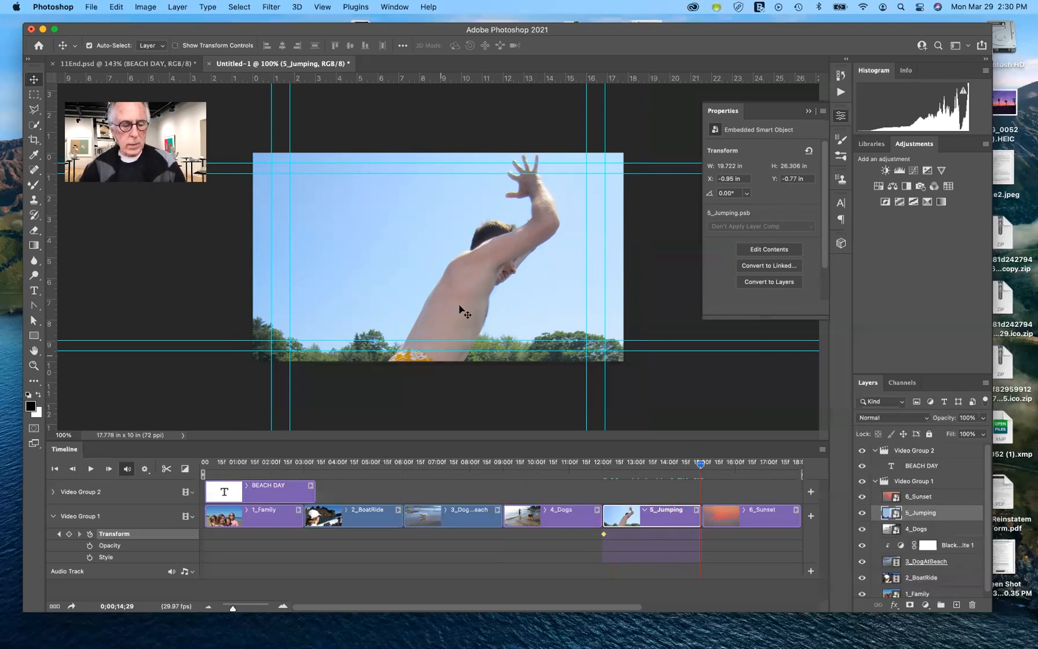
pyautogui.moveTo(461, 302); pyautogui.dragTo(473, 100)
pyautogui.moveTo(463, 241); pyautogui.dragTo(465, 162)
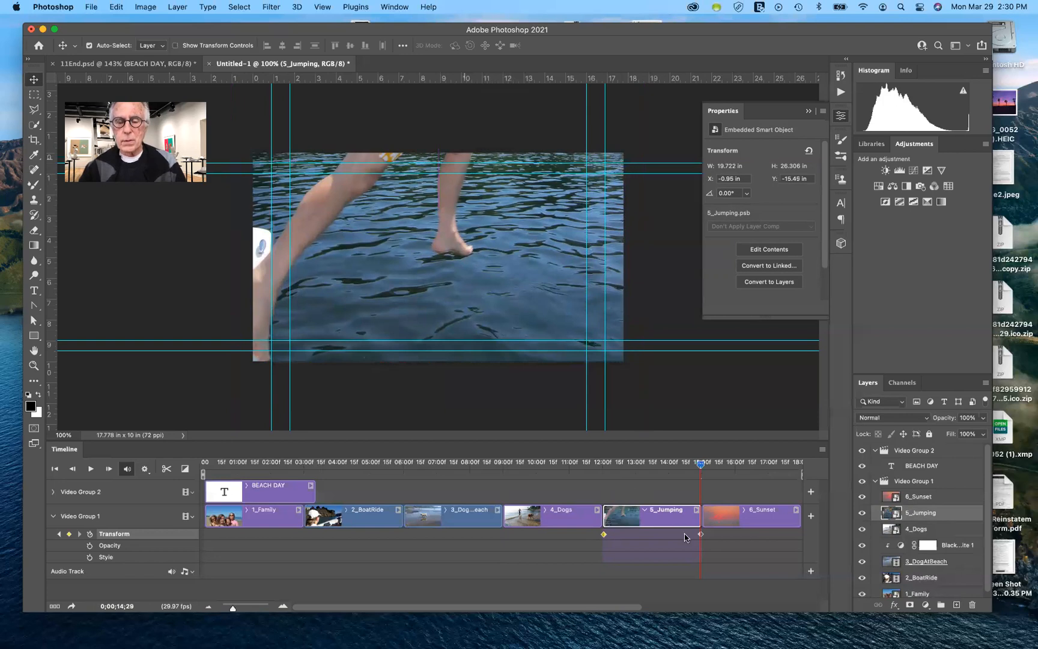
# - Preview the vertical motion of the 5_Jumping clip and collapse the Video Group 1 property rows
pyautogui.moveTo(700, 466); pyautogui.dragTo(612, 466)
pyautogui.press('space')
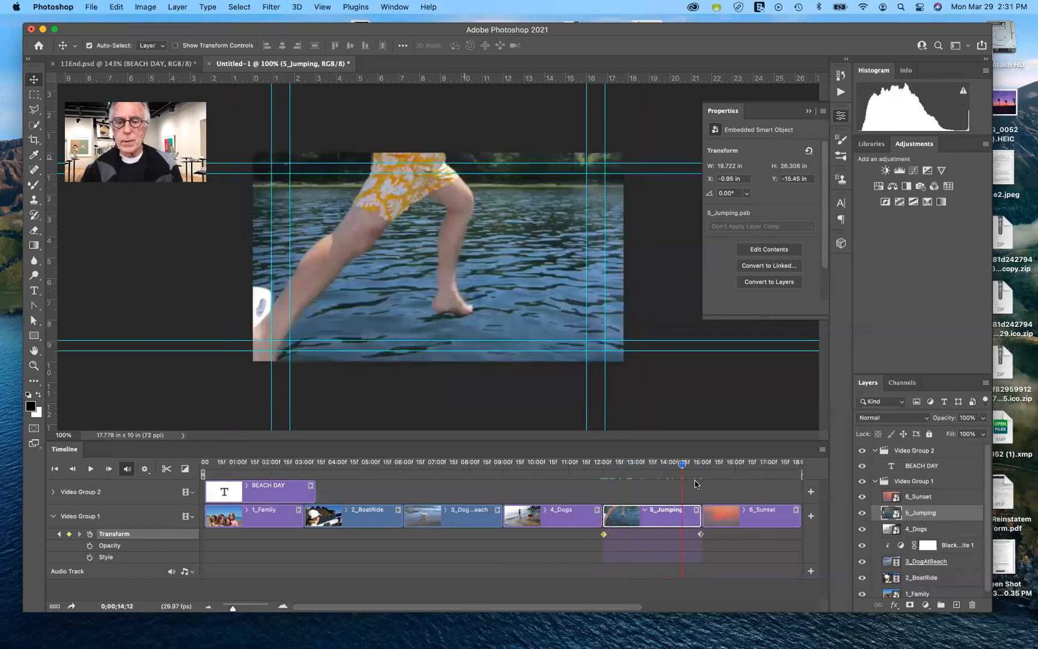
pyautogui.moveTo(682, 487); pyautogui.dragTo(617, 488)
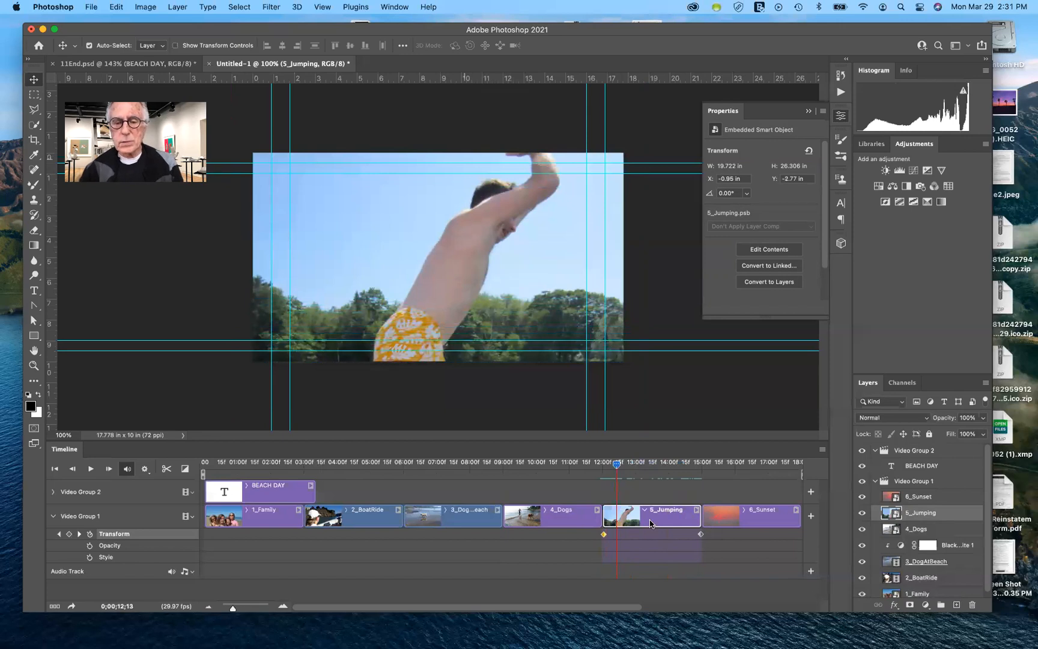
pyautogui.click(53, 517)
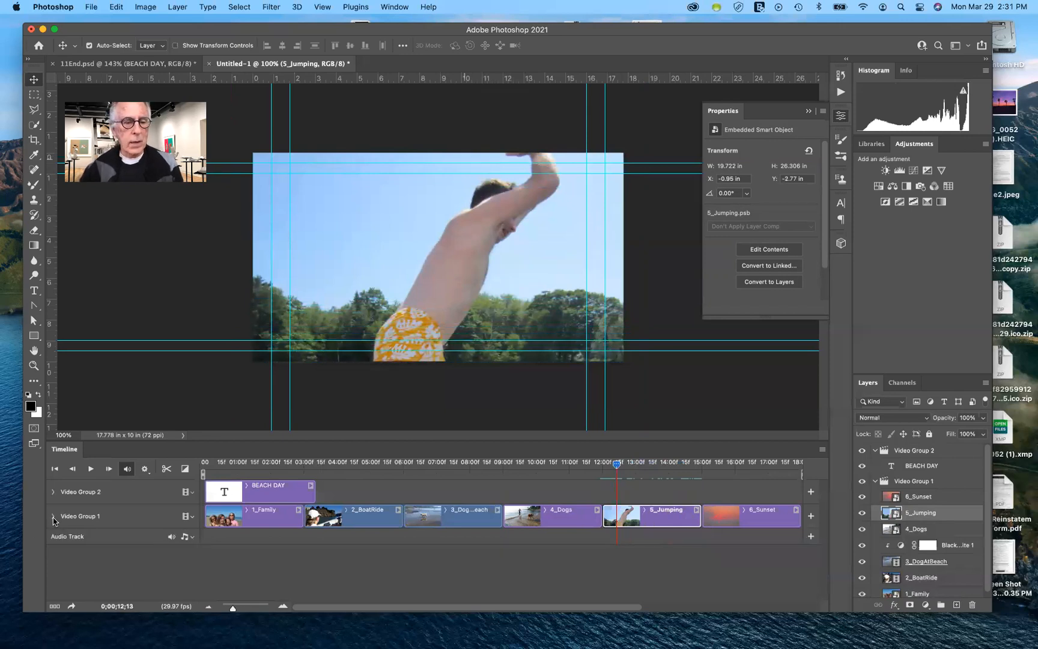
# - Check the motion settings of the 9_Sunset2 clip in the 11End.psd document and return to the Untitled-1 document
pyautogui.click(135, 64)
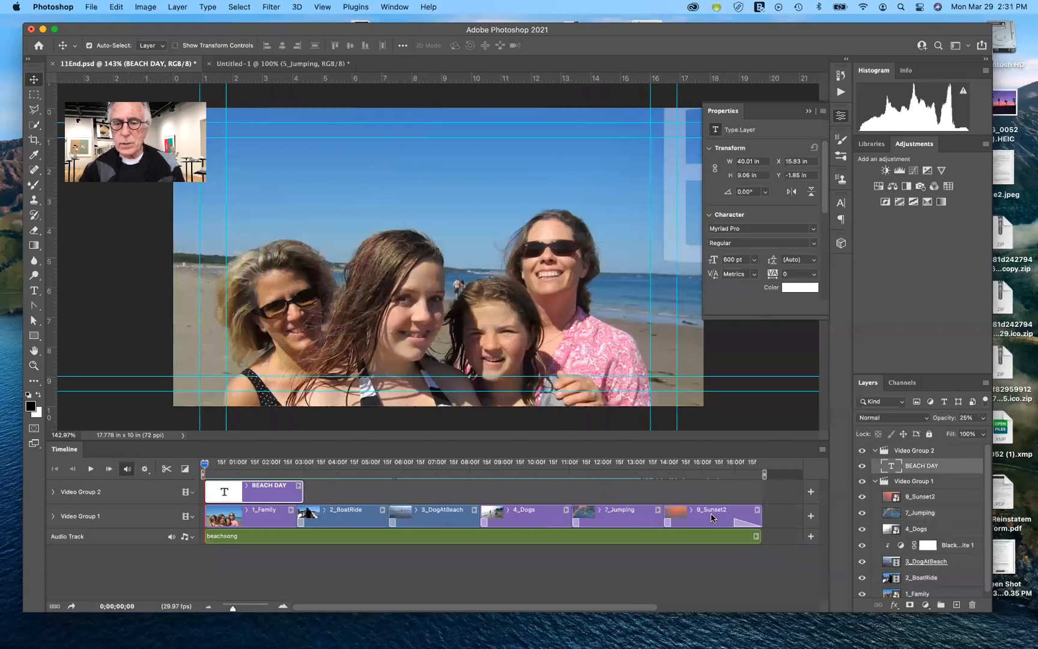
pyautogui.click(711, 518)
pyautogui.click(756, 512)
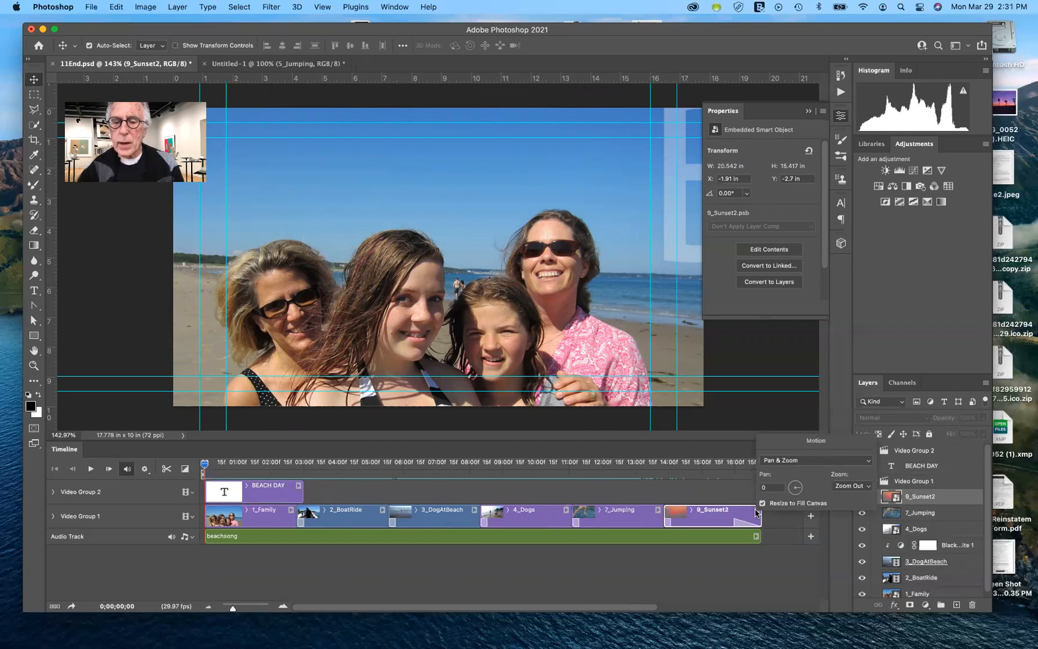
pyautogui.click(714, 523)
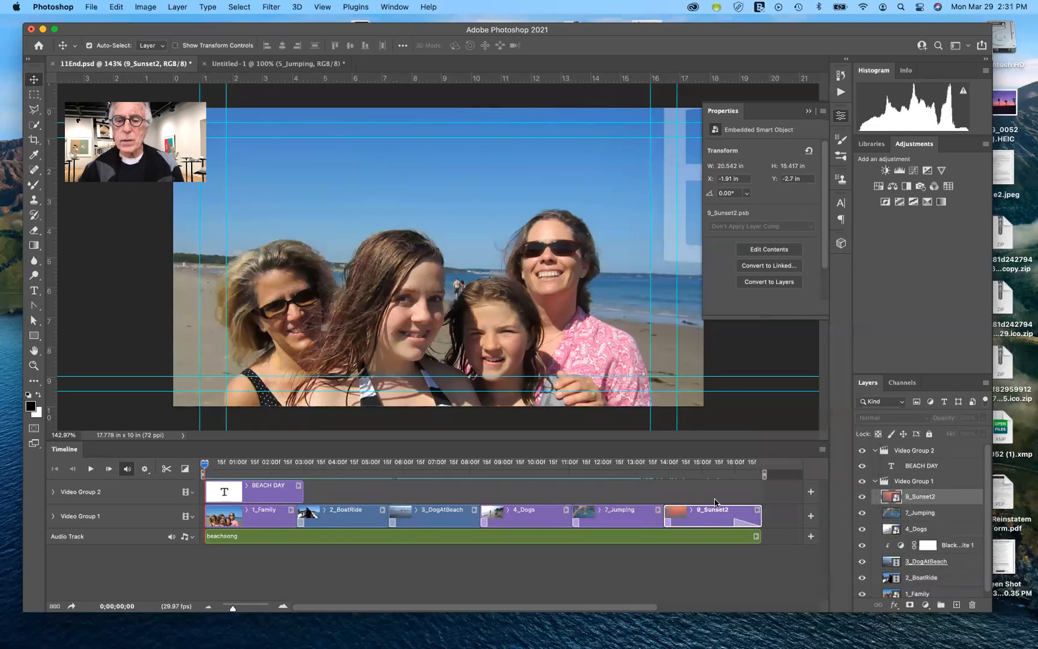
pyautogui.click(265, 63)
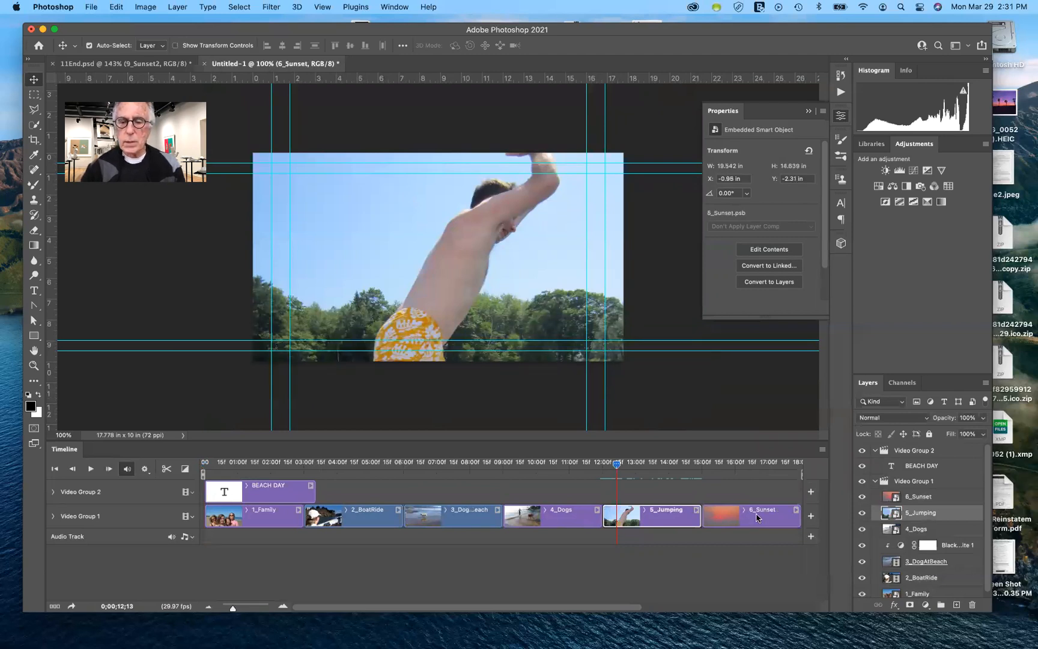
# - Apply Pan & Zoom motion to the 6_Sunset clip with its property rows expanded, and collapse the rows again
pyautogui.click(759, 518)
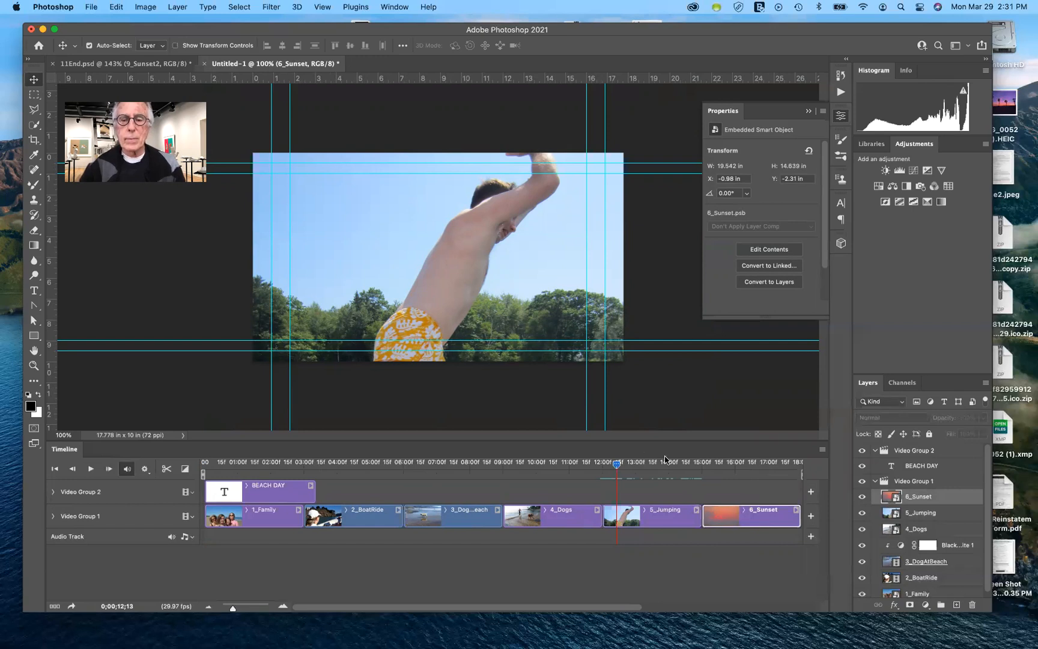
pyautogui.moveTo(616, 464); pyautogui.dragTo(705, 470)
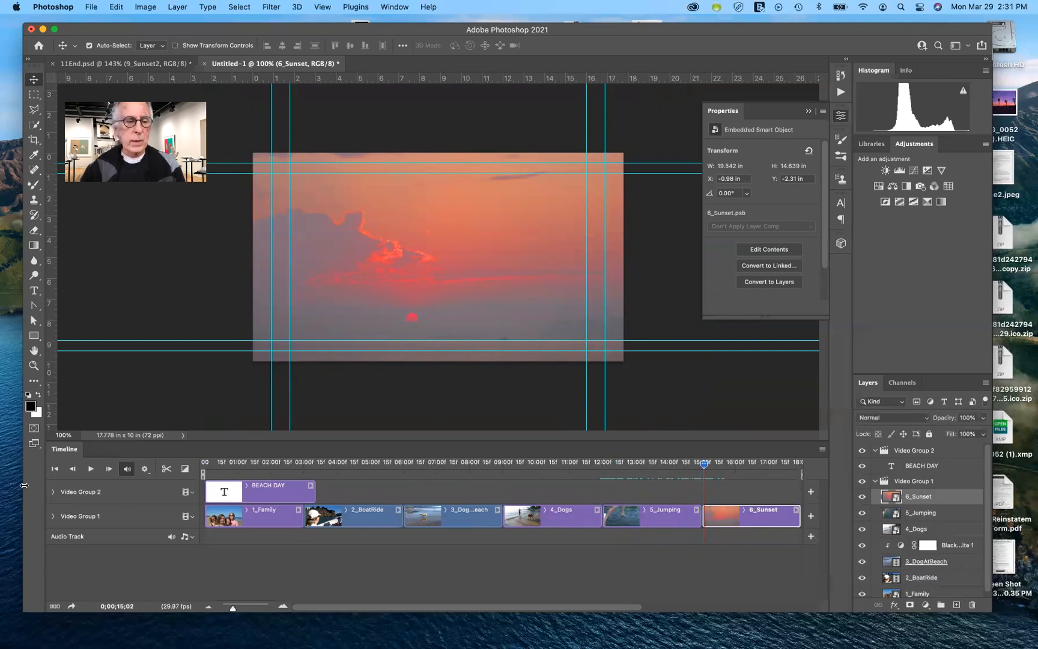
pyautogui.click(53, 517)
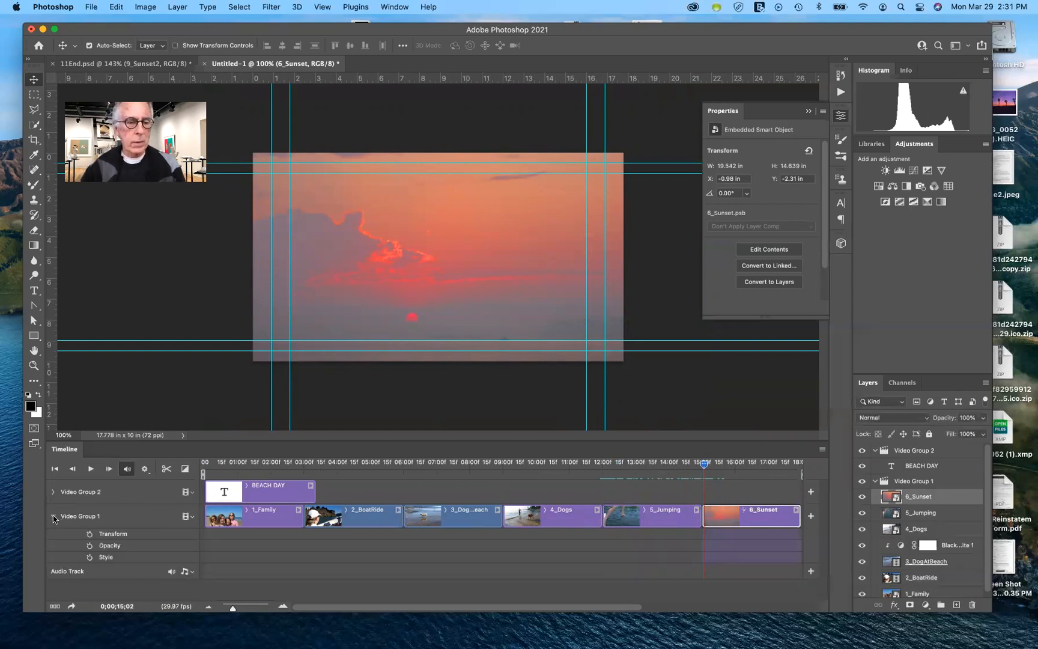
pyautogui.click(796, 511)
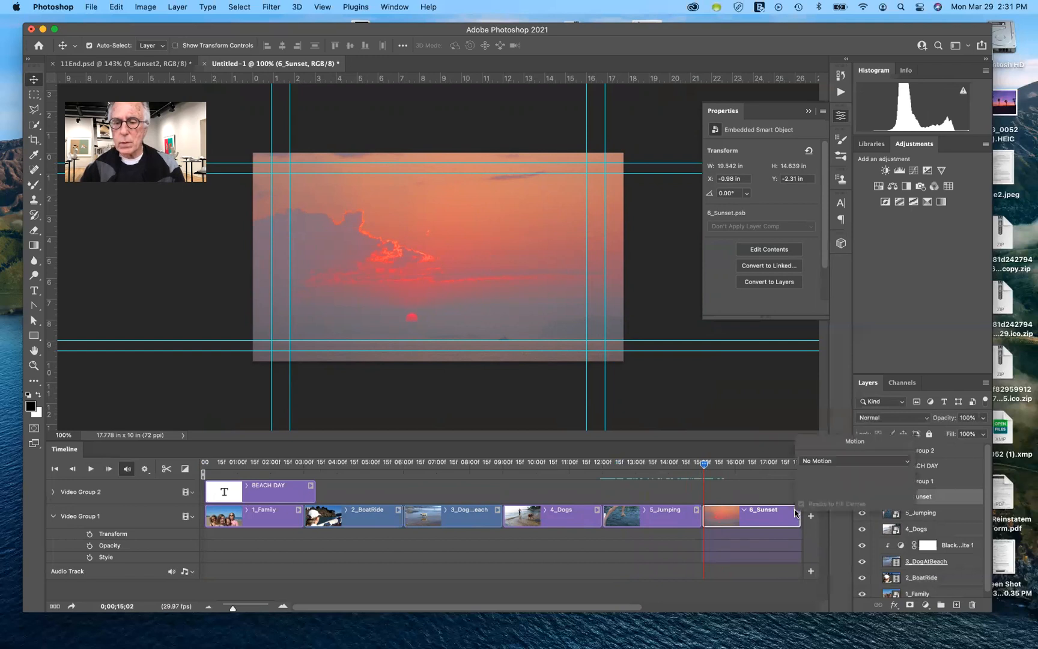
pyautogui.click(908, 462)
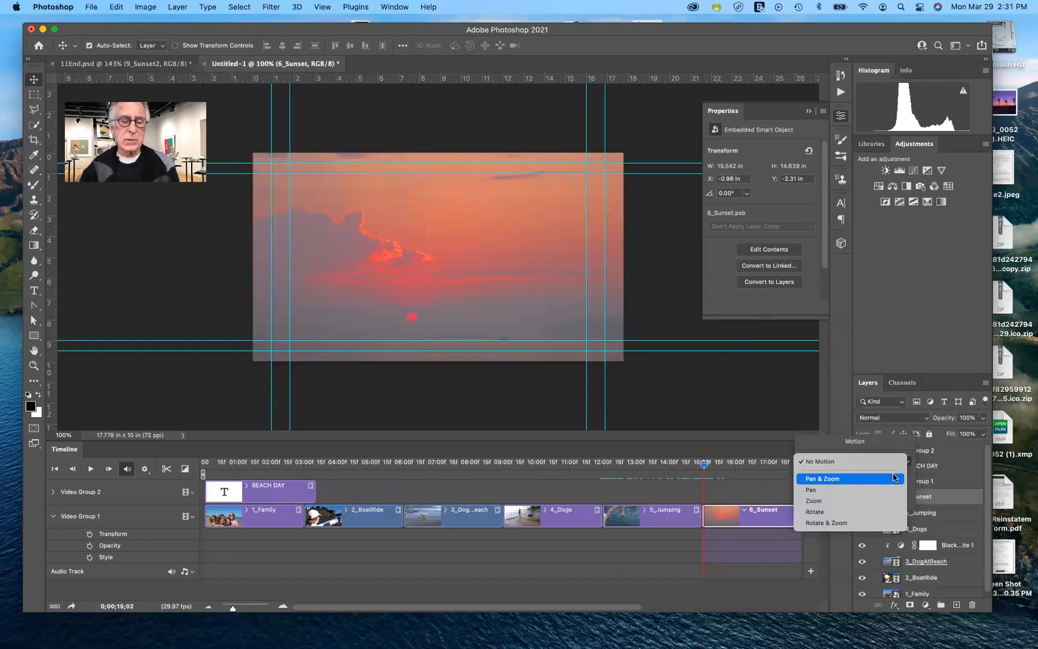
pyautogui.click(876, 485)
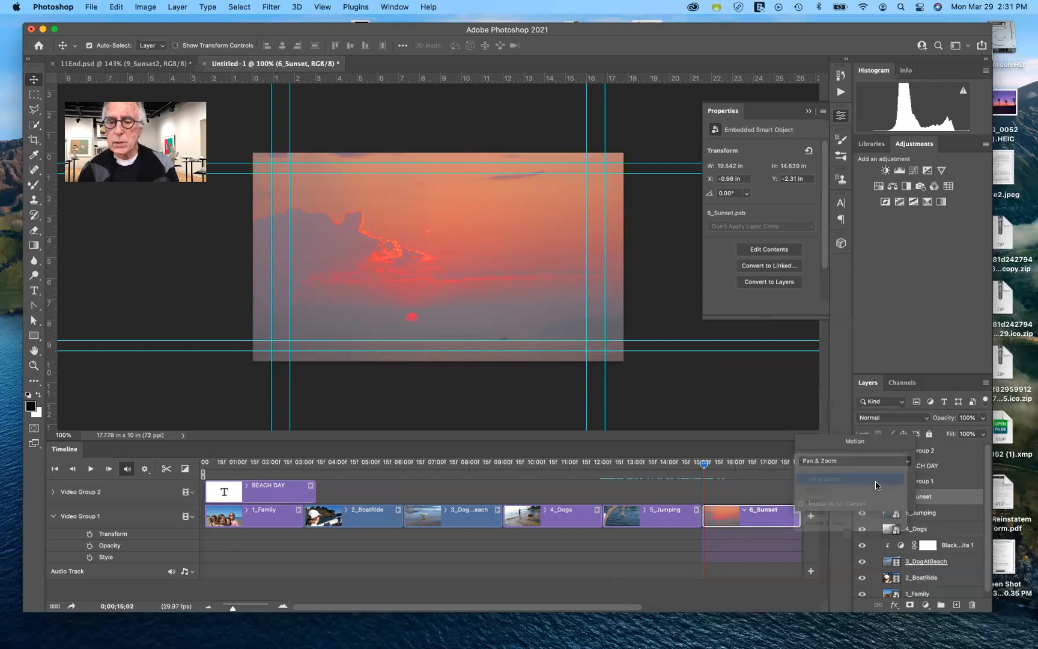
pyautogui.moveTo(705, 466); pyautogui.dragTo(694, 488)
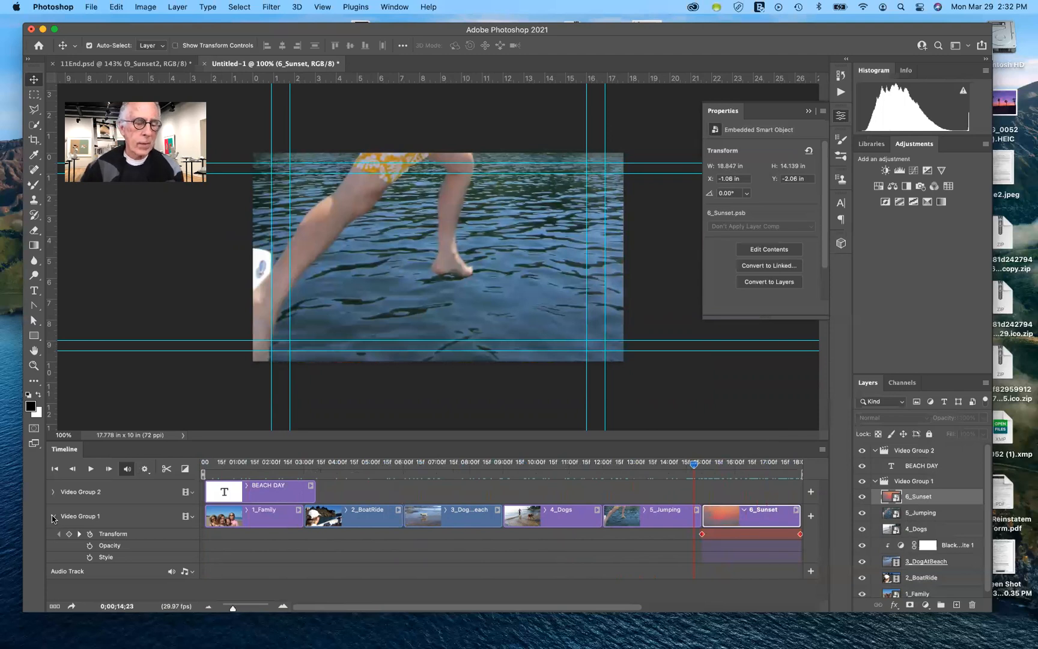
pyautogui.click(53, 517)
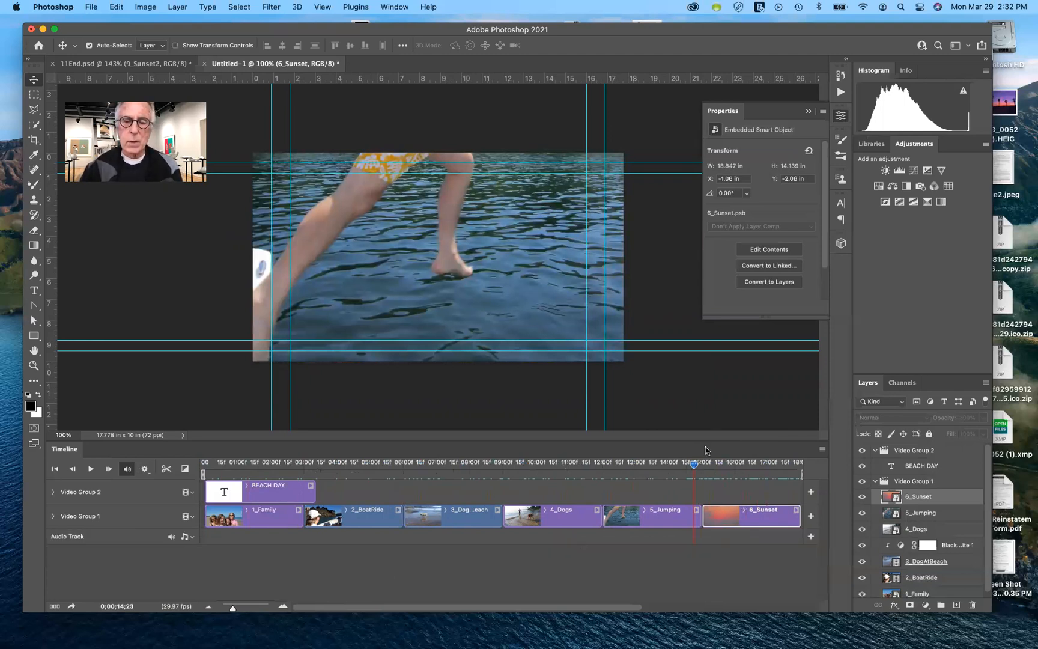
# - Play the timeline to preview the clips with their motion effects, and return the playhead to the start
pyautogui.moveTo(694, 469); pyautogui.dragTo(254, 508)
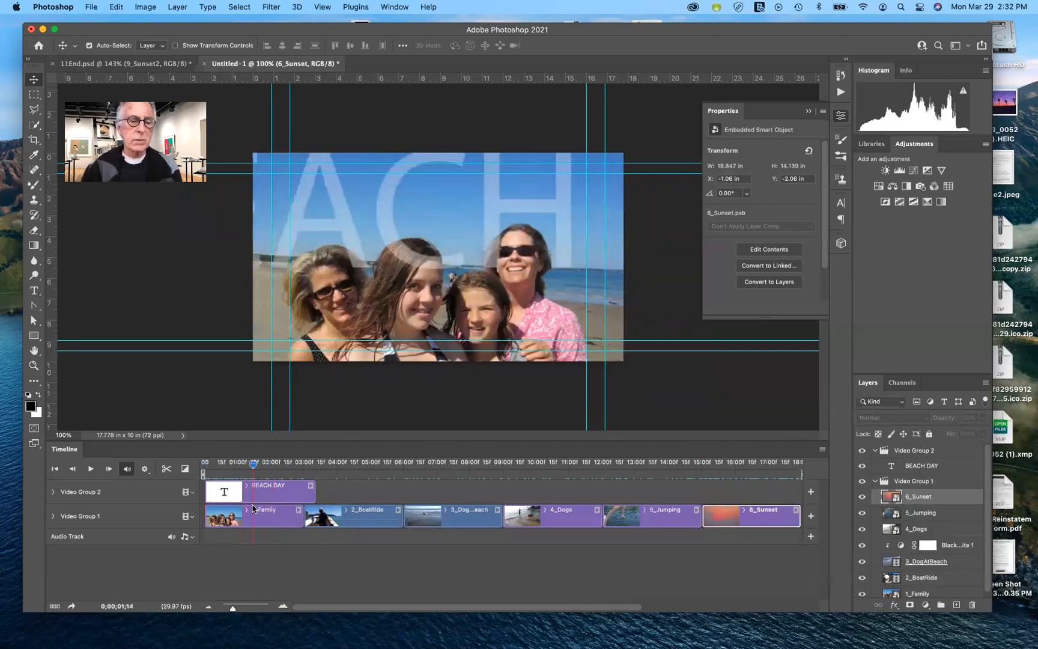
pyautogui.click(90, 472)
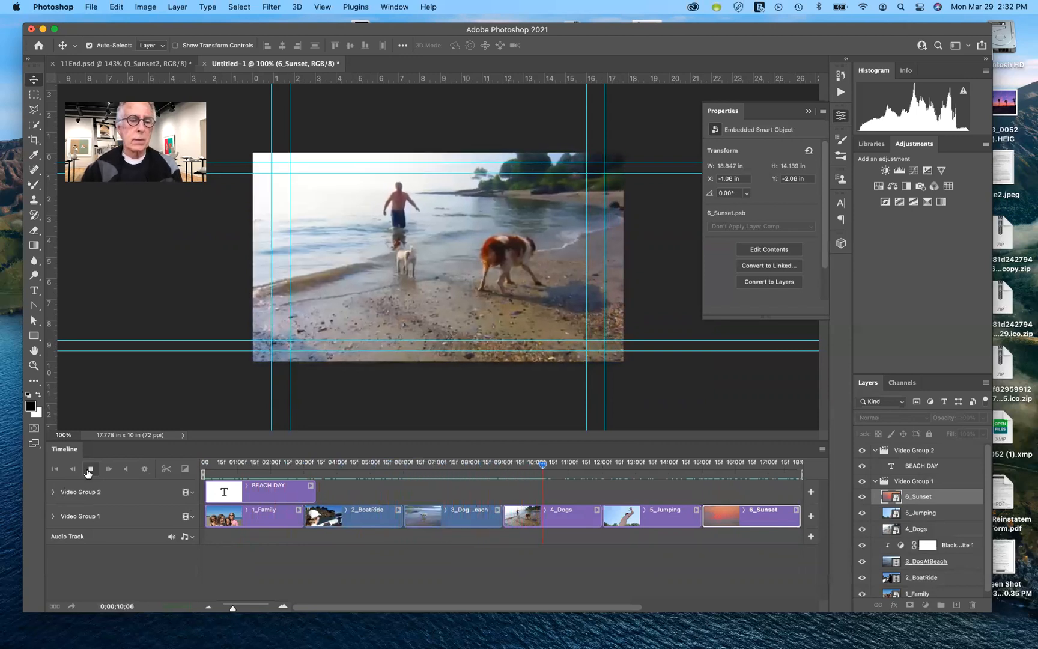
pyautogui.click(89, 469)
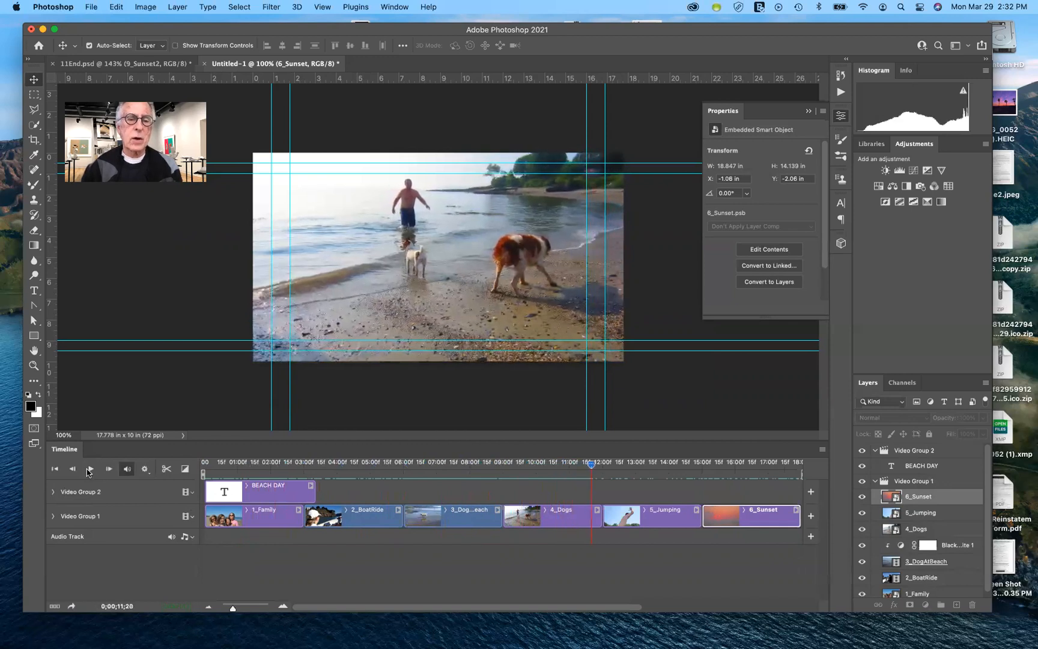
pyautogui.moveTo(569, 465); pyautogui.dragTo(178, 478)
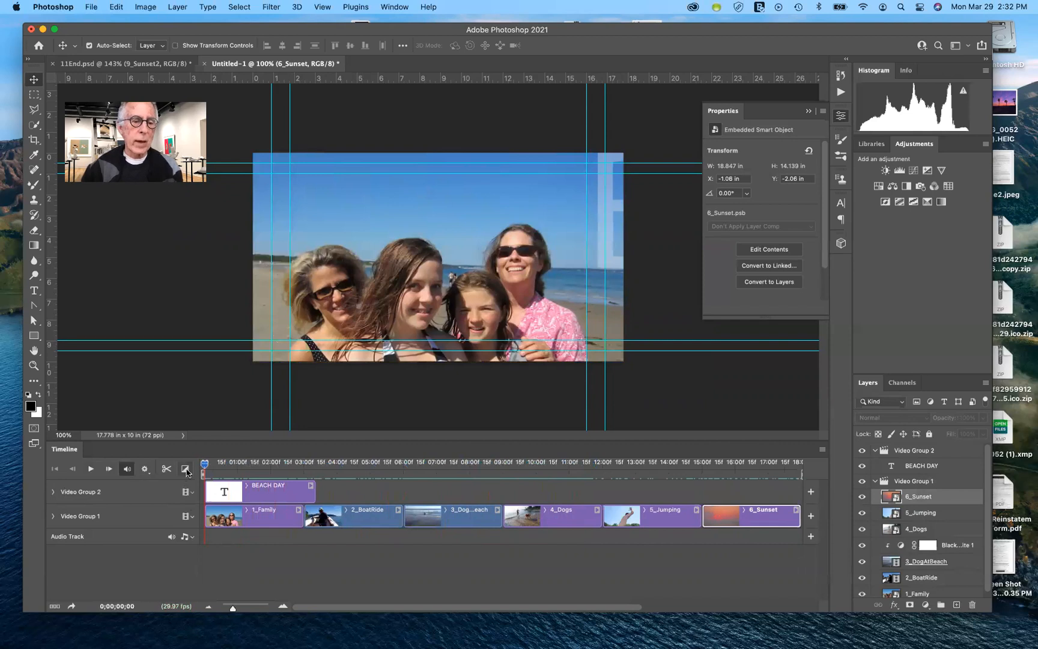
# - Add a 1 s Cross Fade between the 1_Family and 2_BoatRide clips, and scrub across the transition to preview it
pyautogui.click(185, 469)
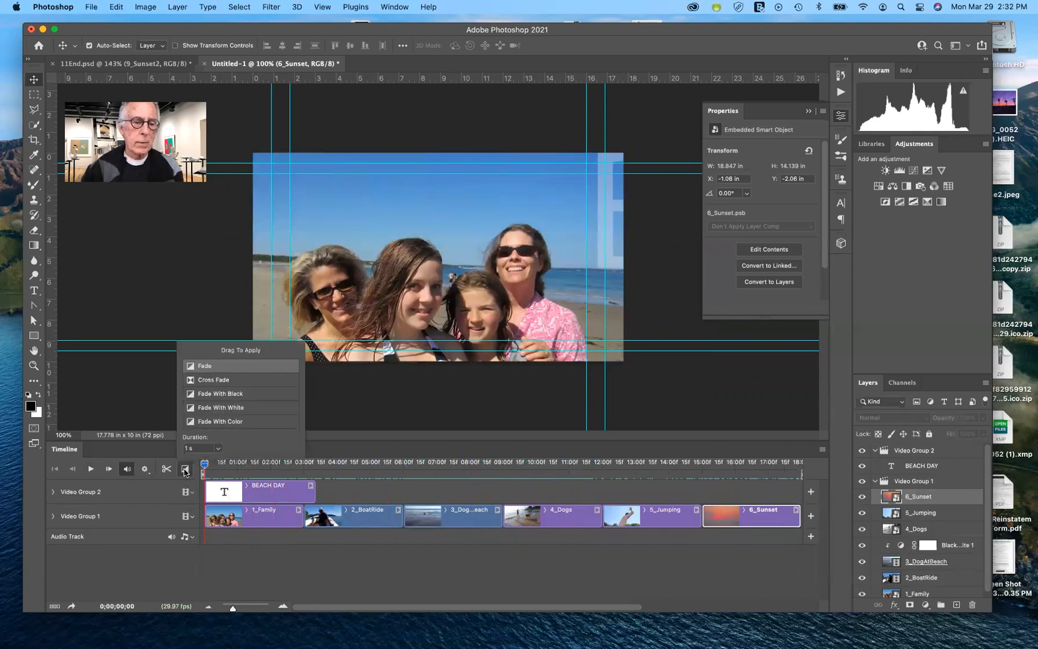
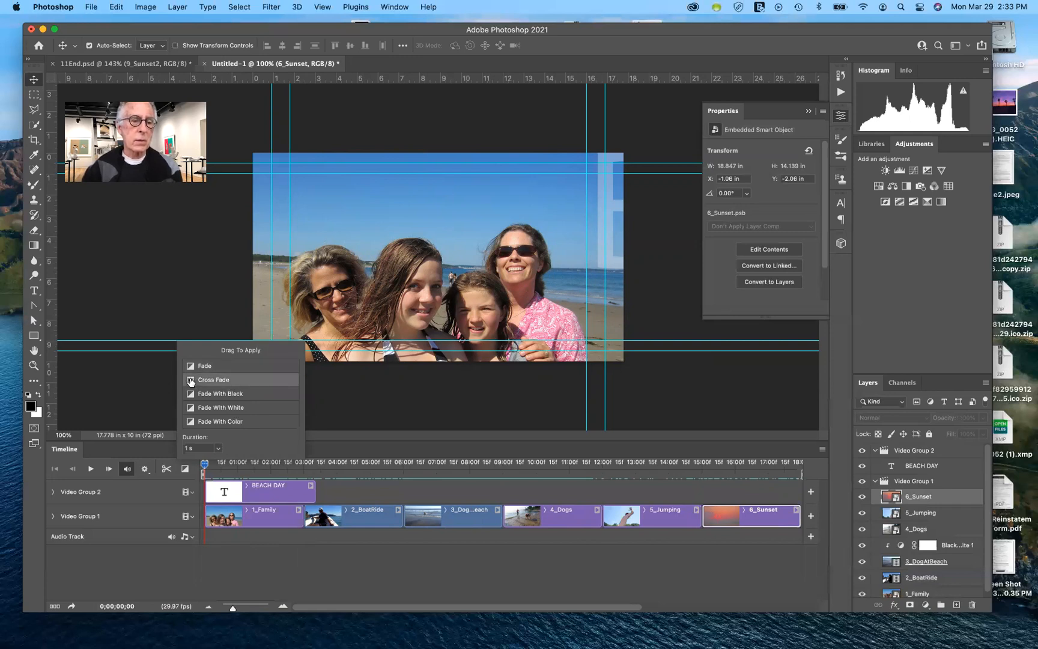
pyautogui.moveTo(191, 381); pyautogui.dragTo(307, 525)
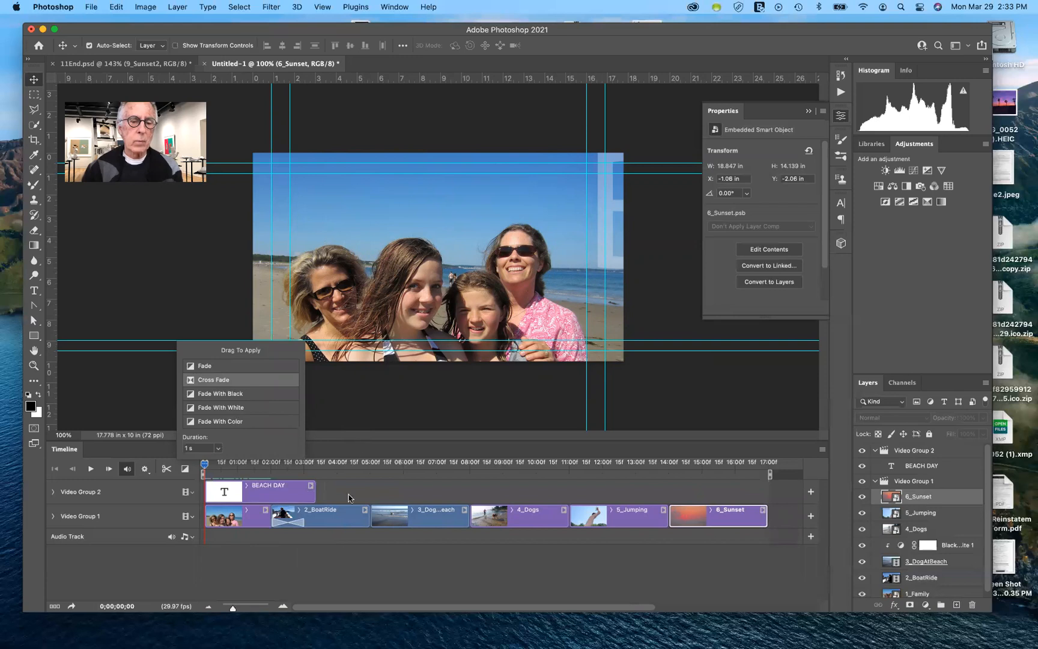
pyautogui.click(336, 570)
pyautogui.moveTo(205, 467); pyautogui.dragTo(276, 474)
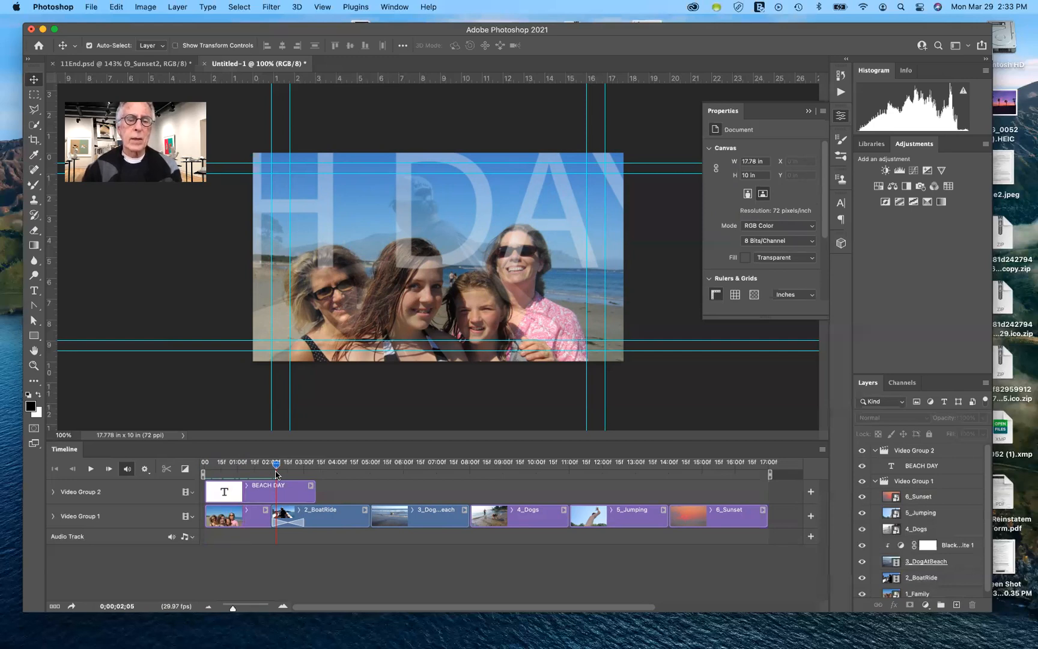
pyautogui.moveTo(275, 474); pyautogui.dragTo(328, 480)
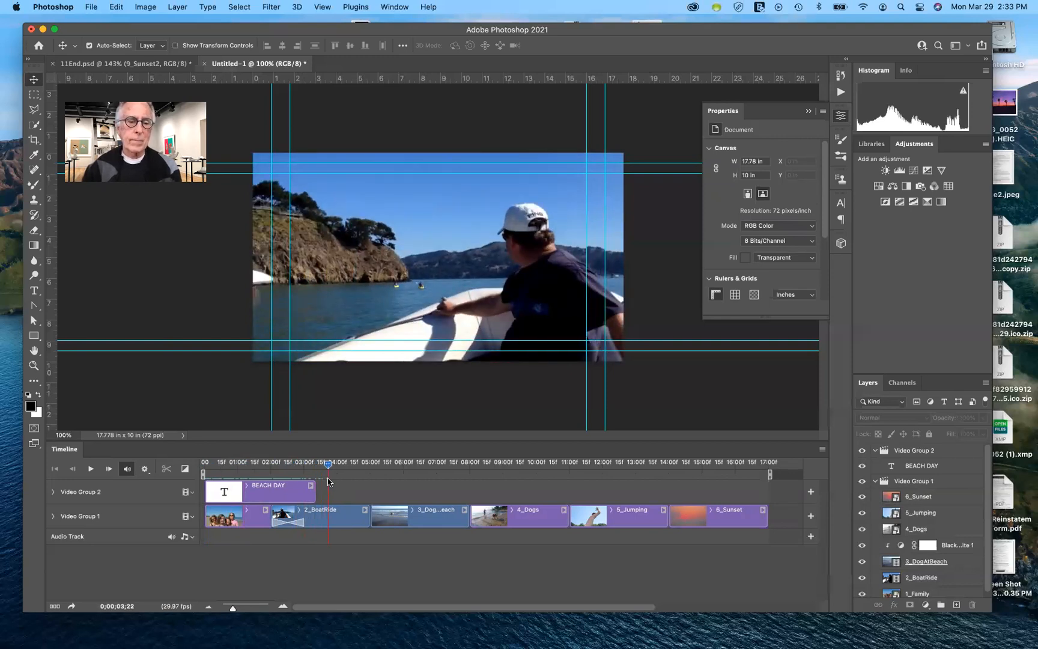
pyautogui.moveTo(328, 481); pyautogui.dragTo(203, 493)
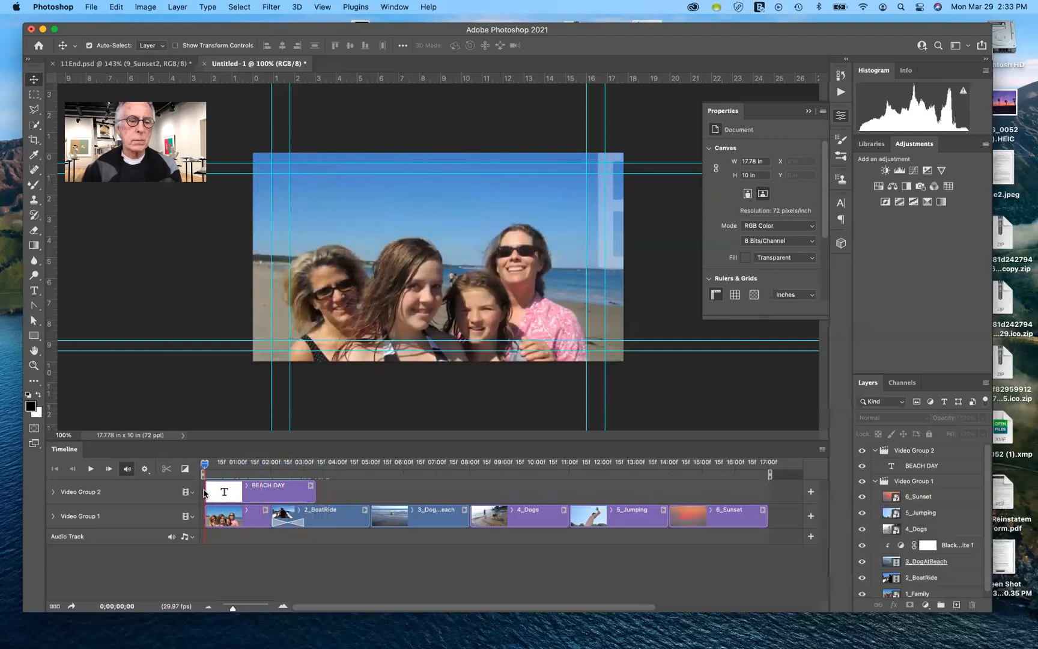
# - Add 1 s Cross Fade transitions between each remaining pair of neighbouring clips, from 2_BoatRide through 6_Sunset
pyautogui.click(185, 469)
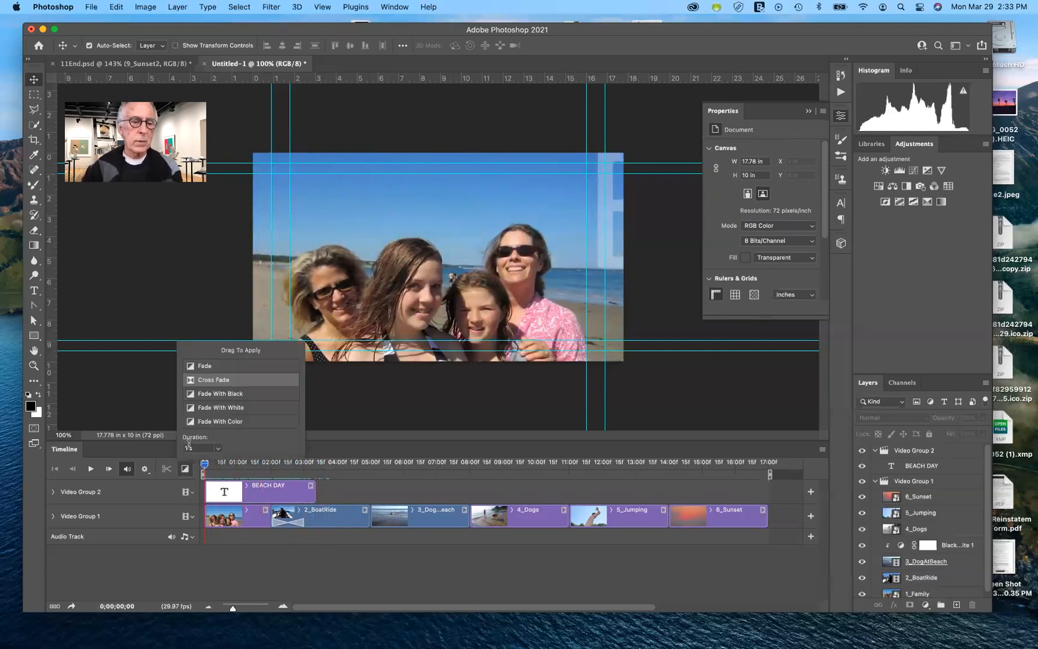
pyautogui.moveTo(192, 385); pyautogui.dragTo(368, 528)
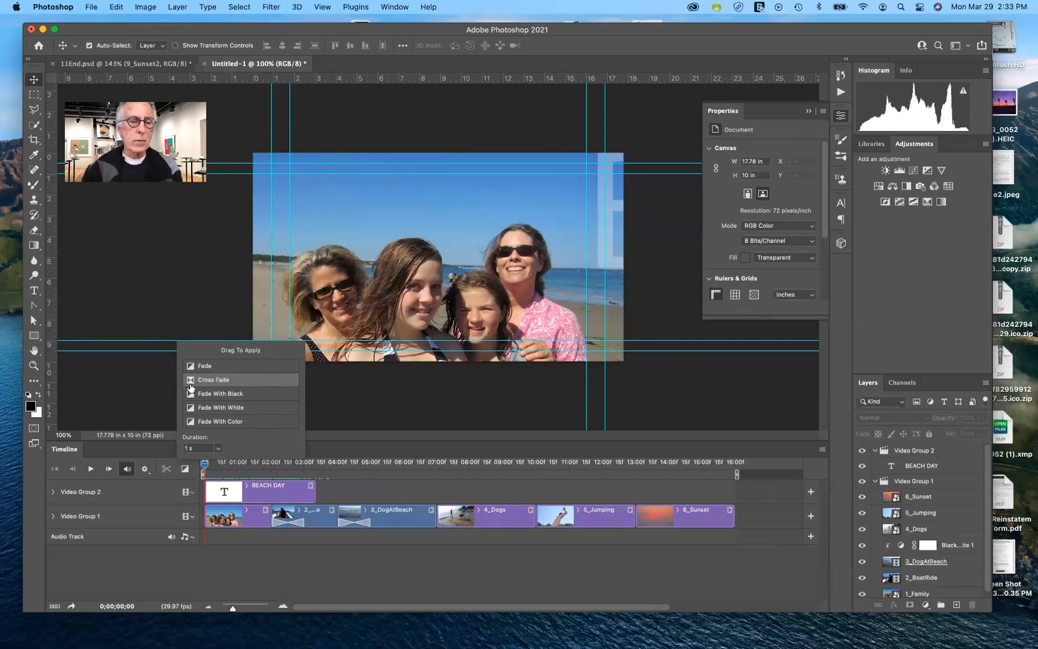
pyautogui.moveTo(192, 382); pyautogui.dragTo(437, 520)
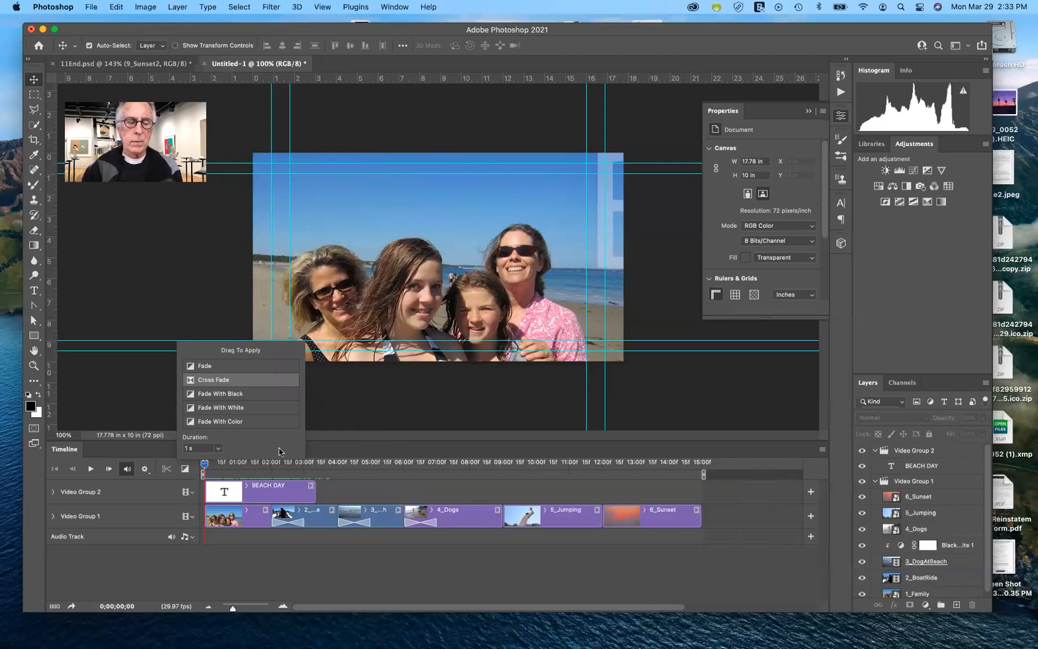
pyautogui.moveTo(196, 383); pyautogui.dragTo(500, 531)
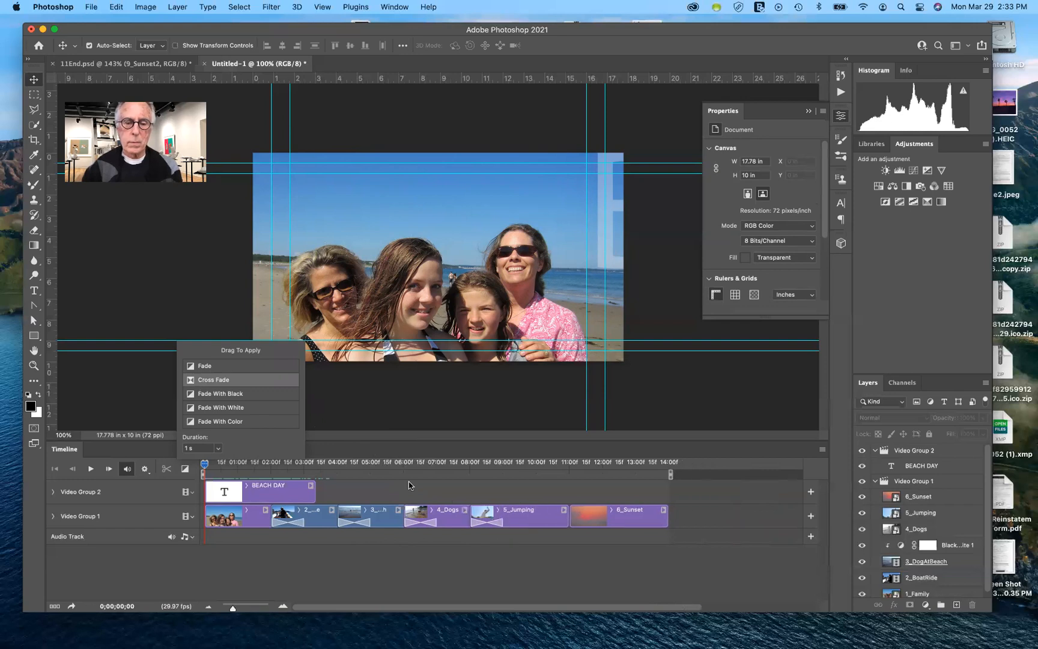
pyautogui.moveTo(192, 381); pyautogui.dragTo(570, 530)
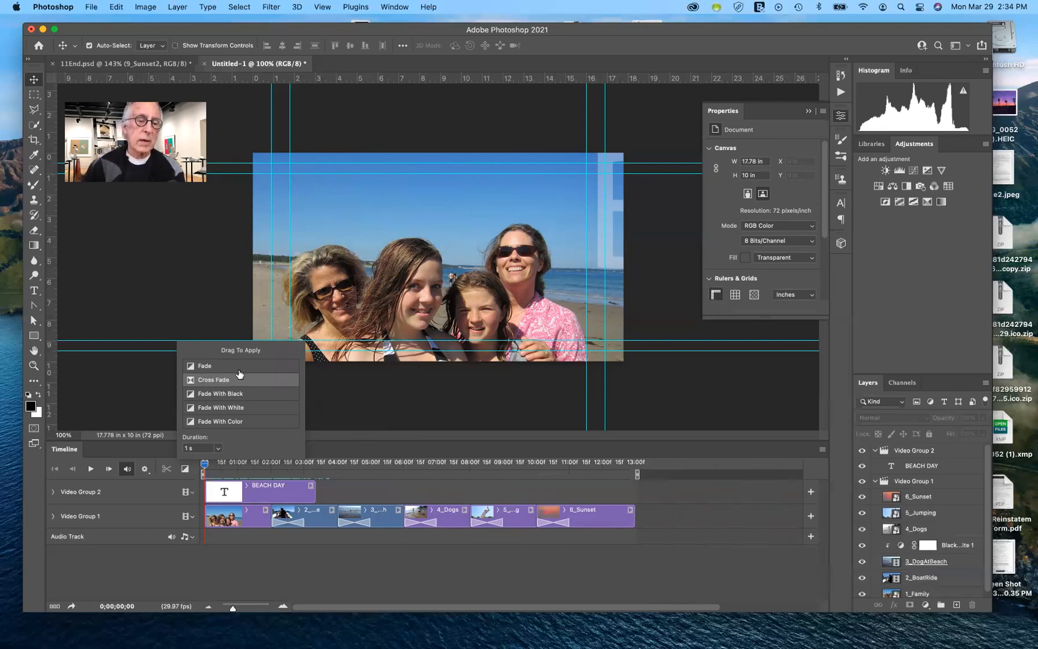
pyautogui.click(398, 578)
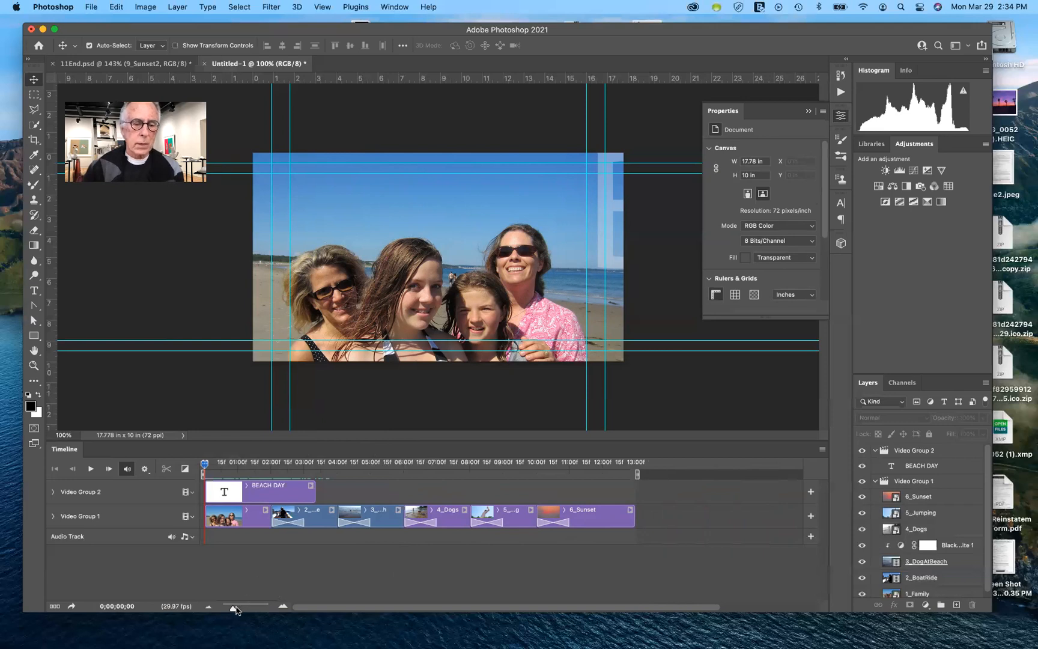
pyautogui.moveTo(233, 608); pyautogui.dragTo(234, 611)
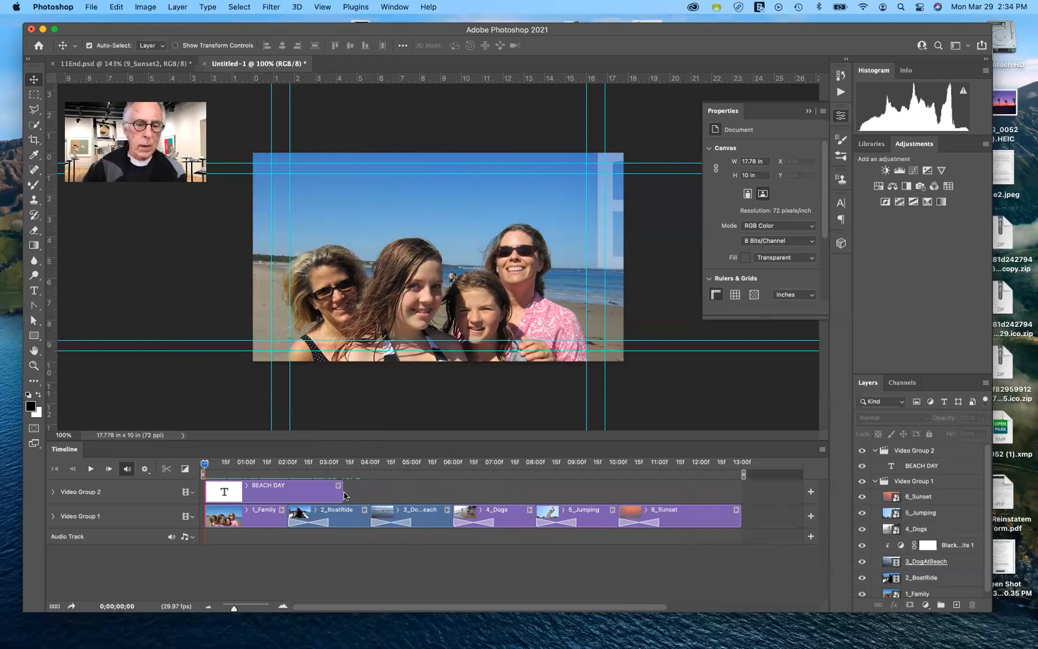
# - Try shortening the BEACH DAY title clip to about 2.5 seconds, and scrub through the timeline to preview the transitions
pyautogui.moveTo(340, 493); pyautogui.dragTo(307, 491)
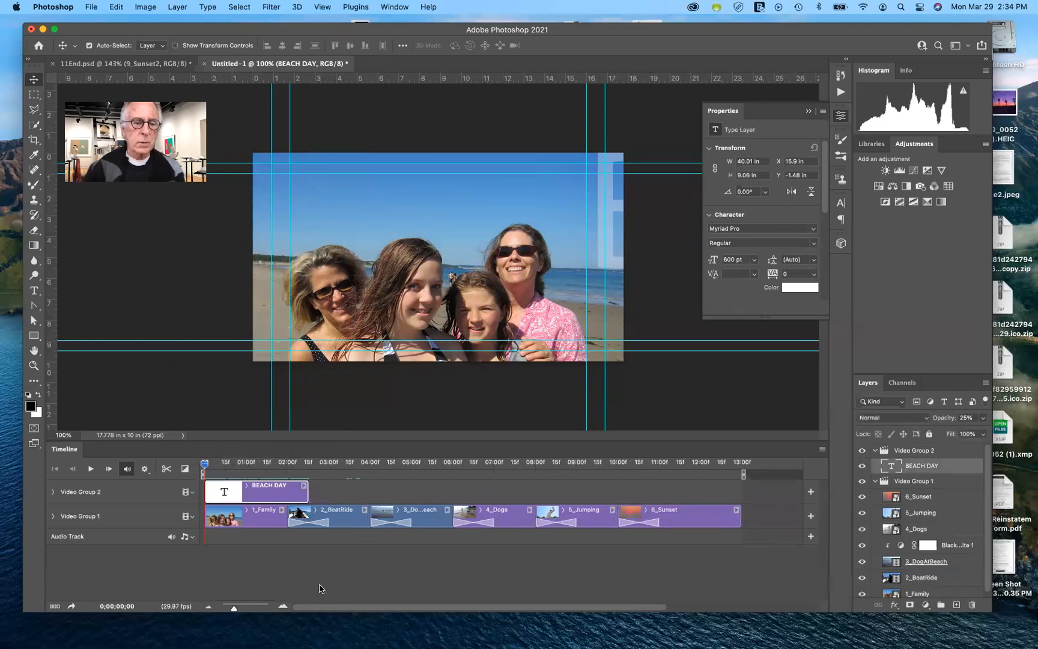
pyautogui.moveTo(207, 460); pyautogui.dragTo(295, 477)
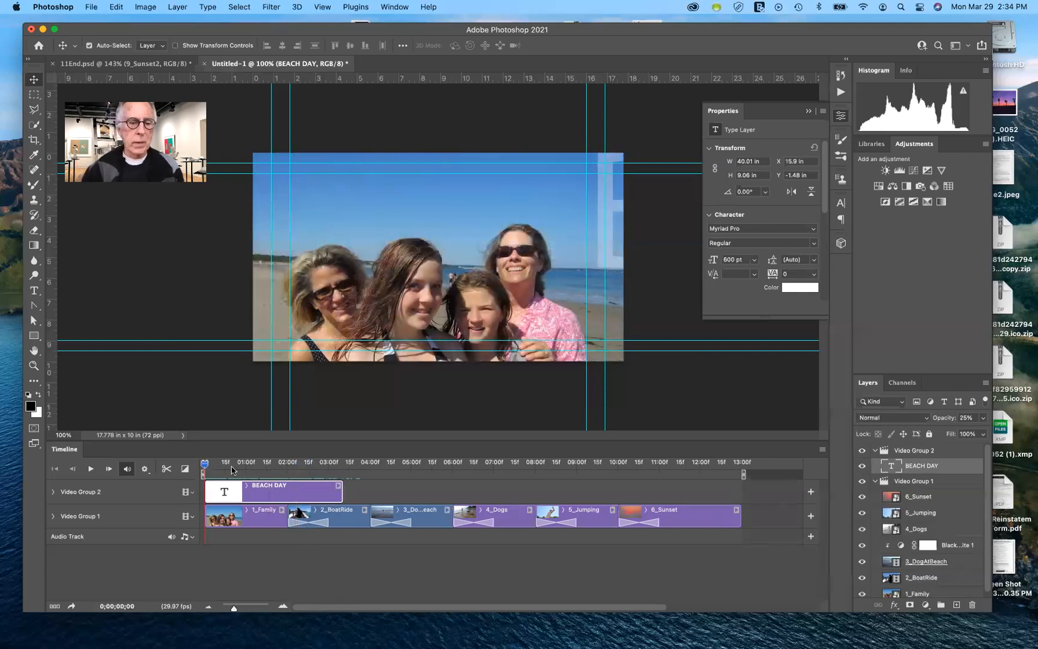
pyautogui.moveTo(206, 464)
pyautogui.mouseDown()
pyautogui.moveTo(359, 483)
pyautogui.moveTo(192, 474)
pyautogui.mouseUp()
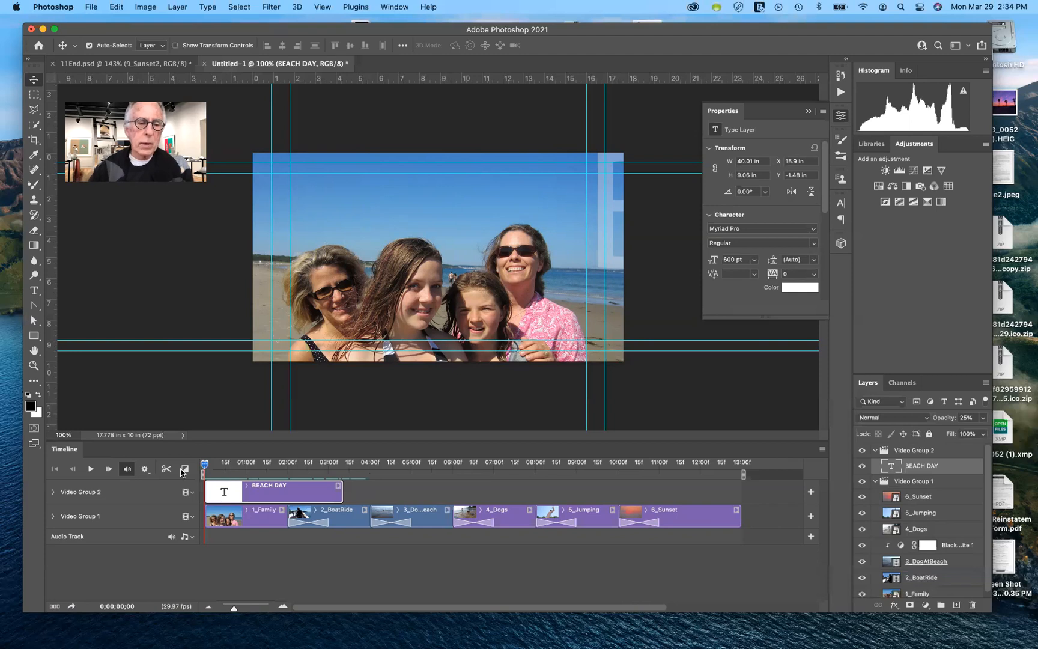
pyautogui.moveTo(206, 466); pyautogui.dragTo(186, 514)
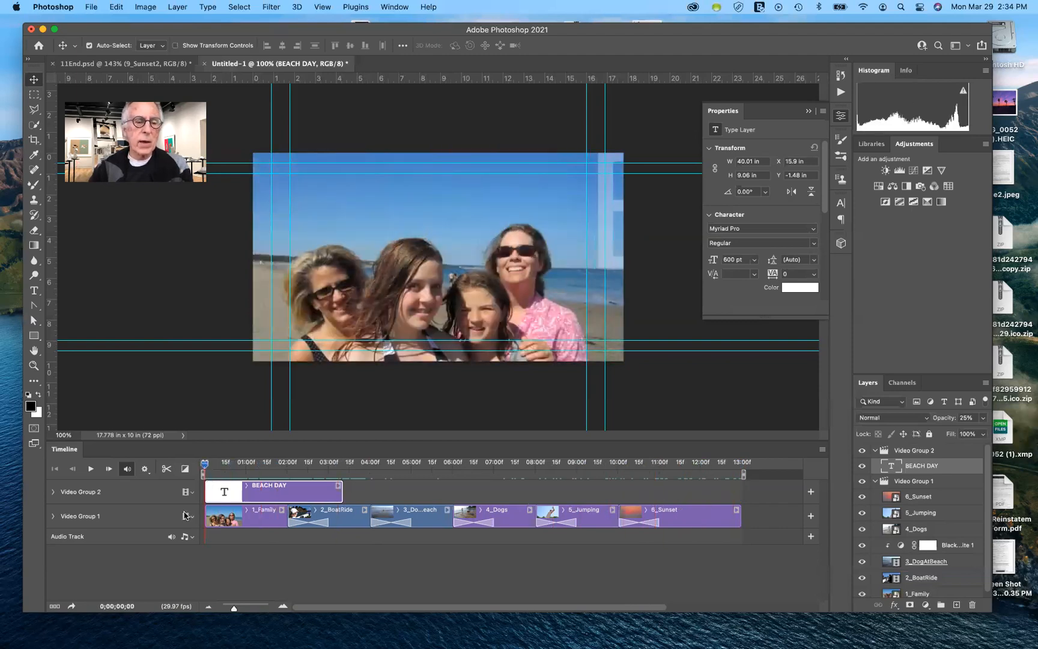
# - Add a 1 s Fade With Black transition at the end of the 6_Sunset clip, and check its transition settings
pyautogui.click(185, 470)
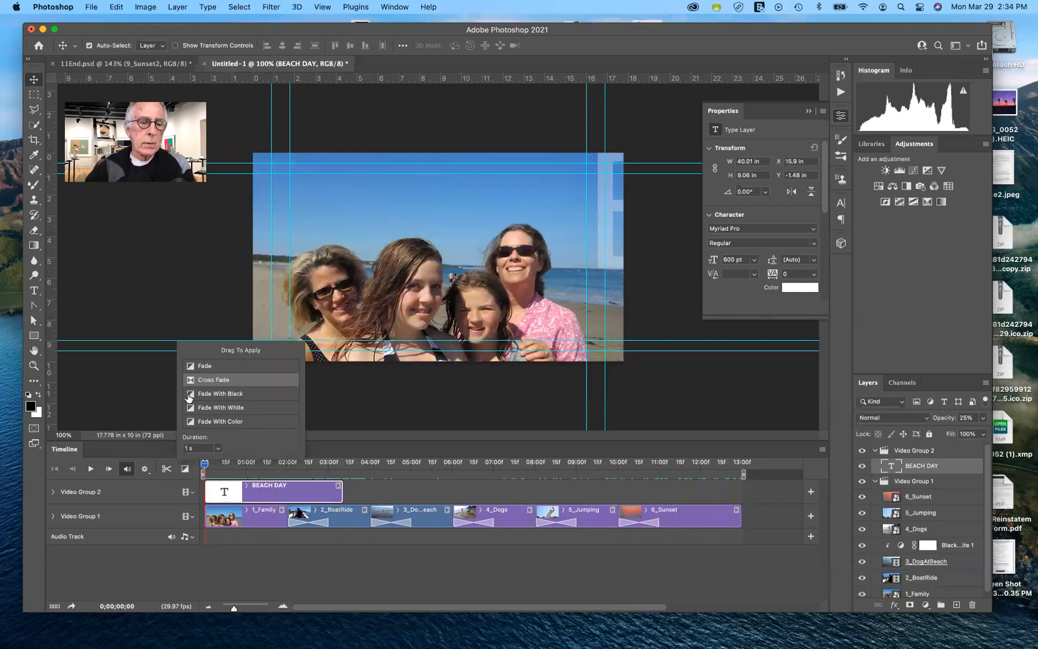
pyautogui.moveTo(189, 397); pyautogui.dragTo(735, 527)
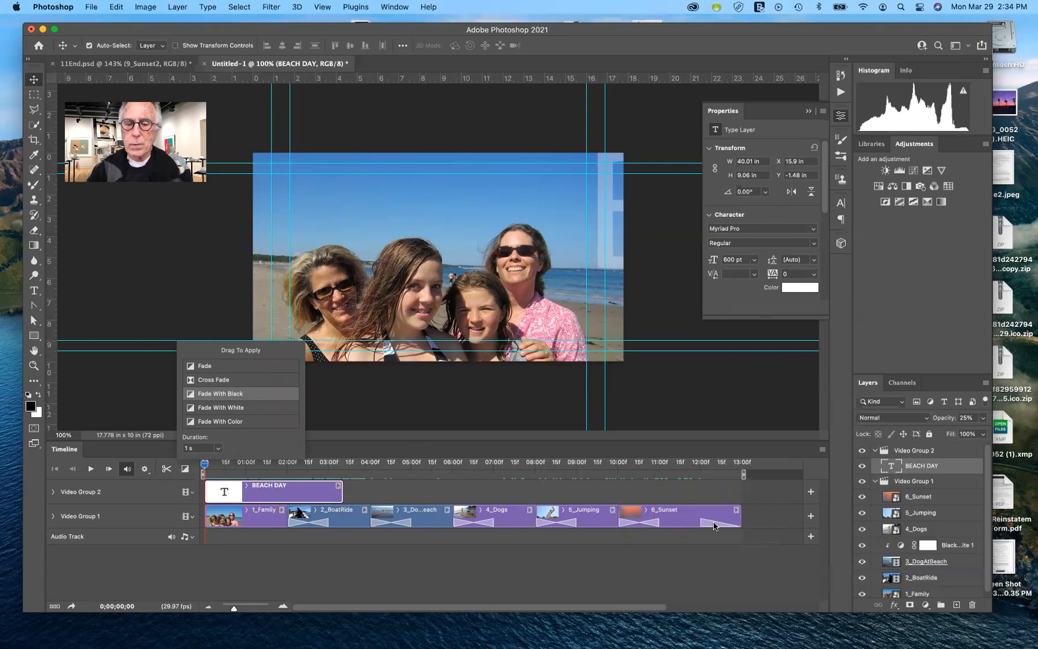
pyautogui.click(714, 526)
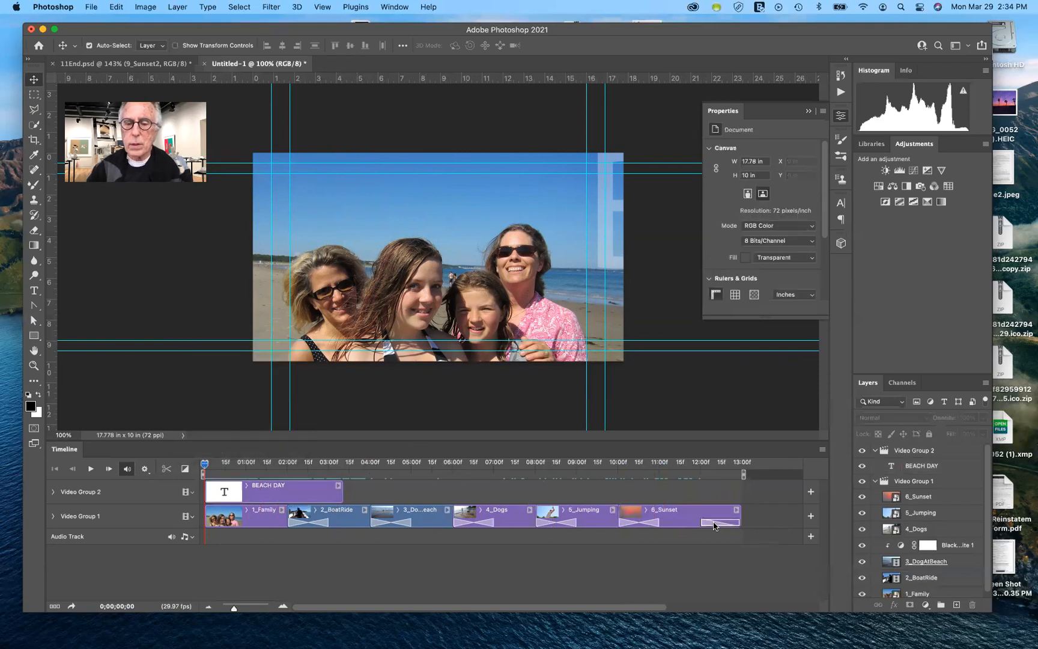
pyautogui.rightClick(714, 525)
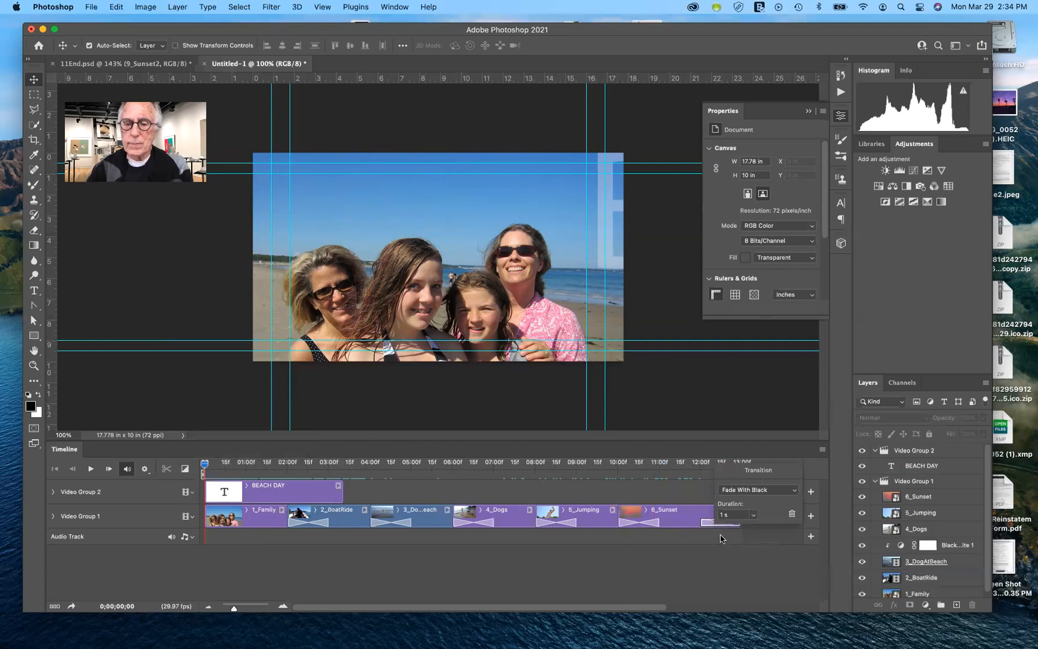
pyautogui.click(694, 572)
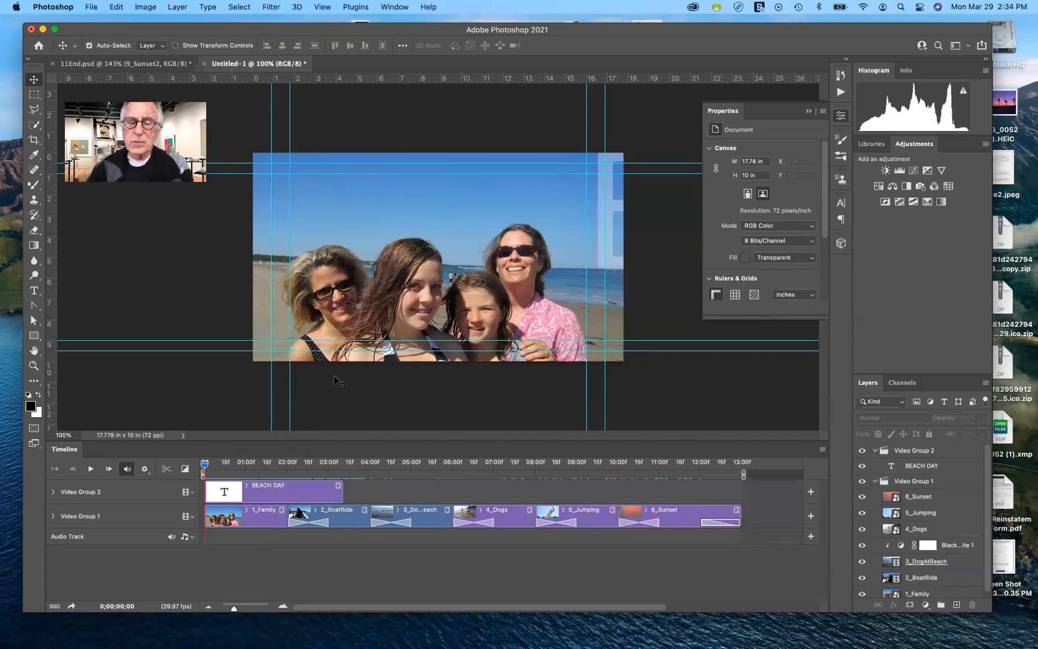
# - Check the type and duration of the closing transition on the 9_Sunset2 clip in 11End.psd, and return to the Untitled-1 document
pyautogui.click(119, 63)
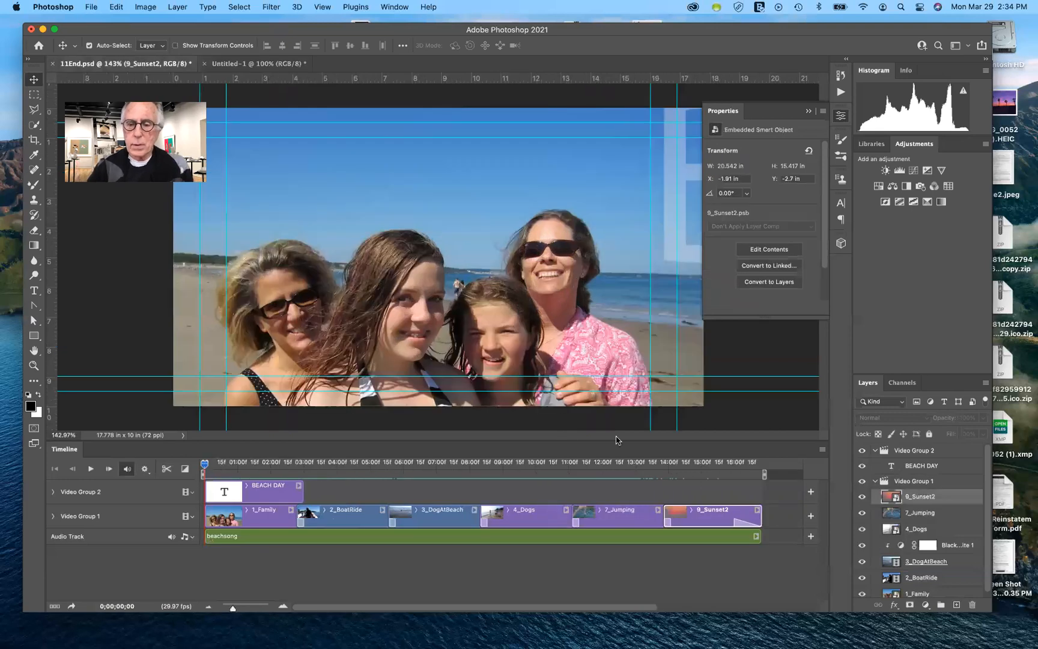
pyautogui.click(742, 525)
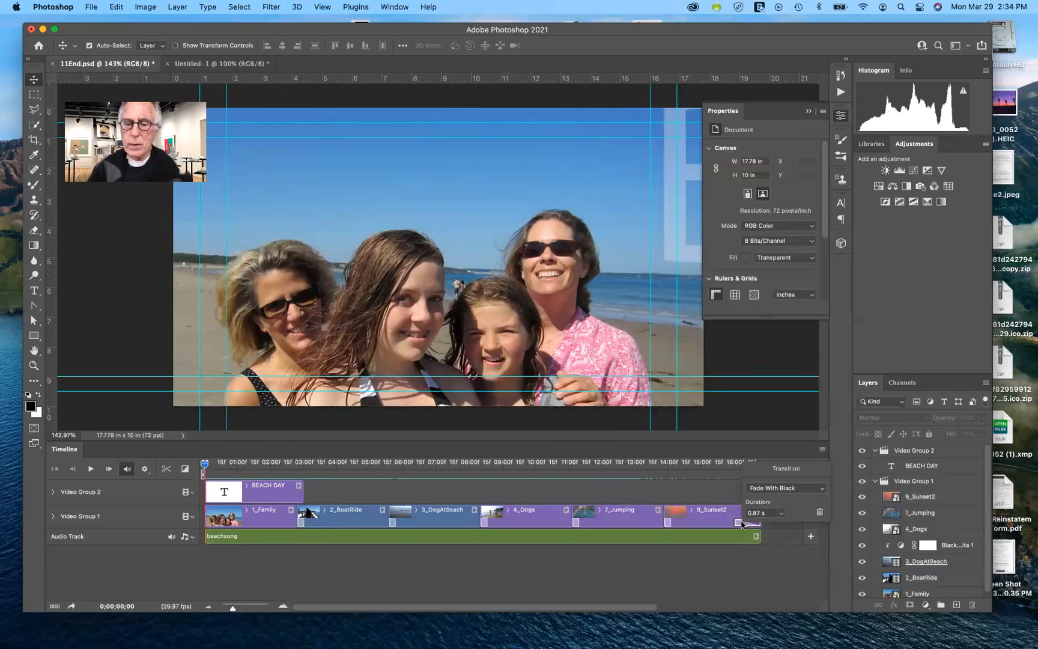
pyautogui.click(727, 568)
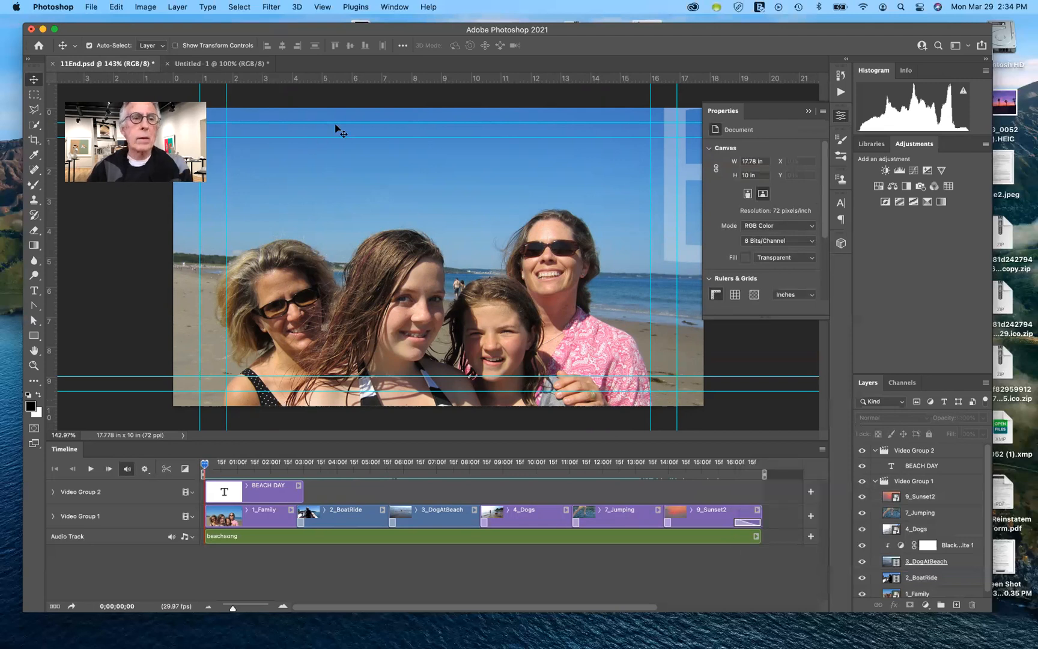
pyautogui.click(222, 64)
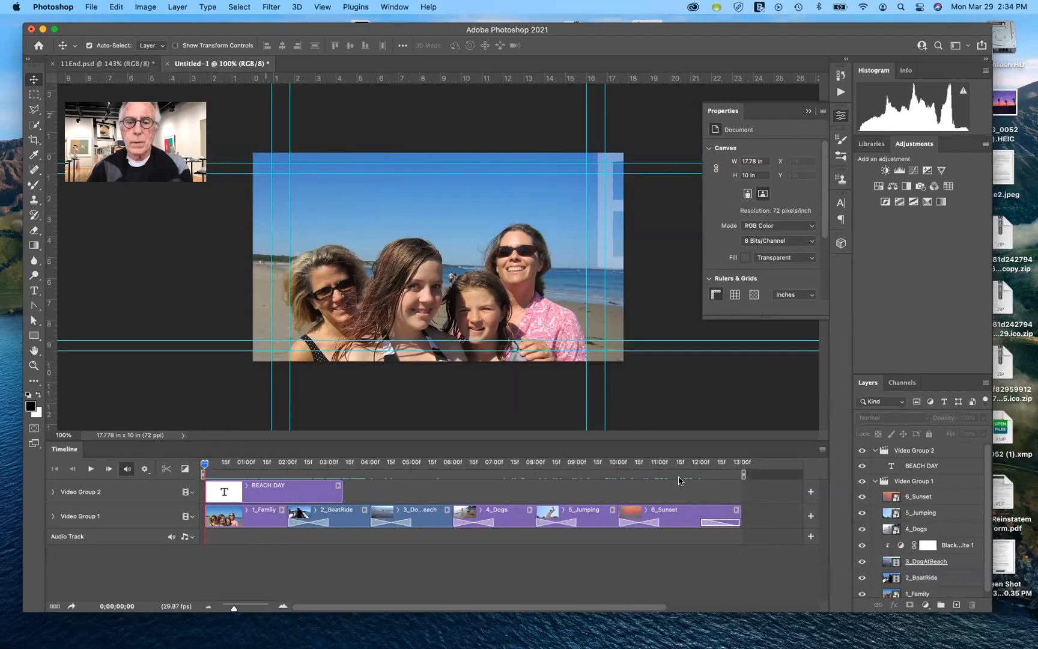
# - Set the duration of the Fade With Black transition on the 6_Sunset clip to 0.87 s, and scrub the timeline to preview it
pyautogui.click(717, 525)
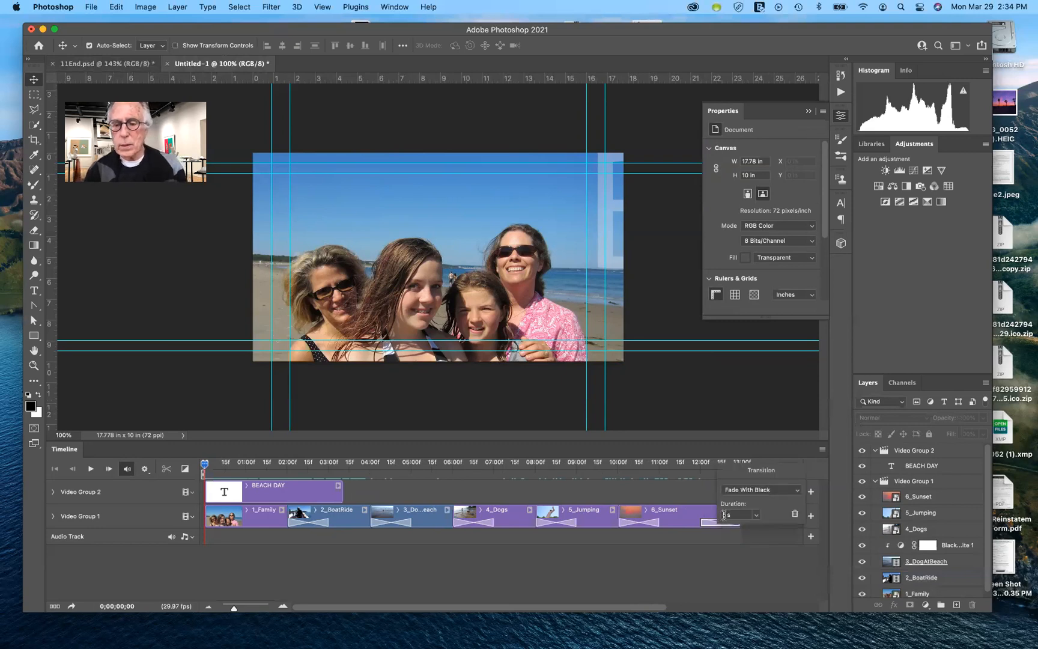
pyautogui.click(726, 514)
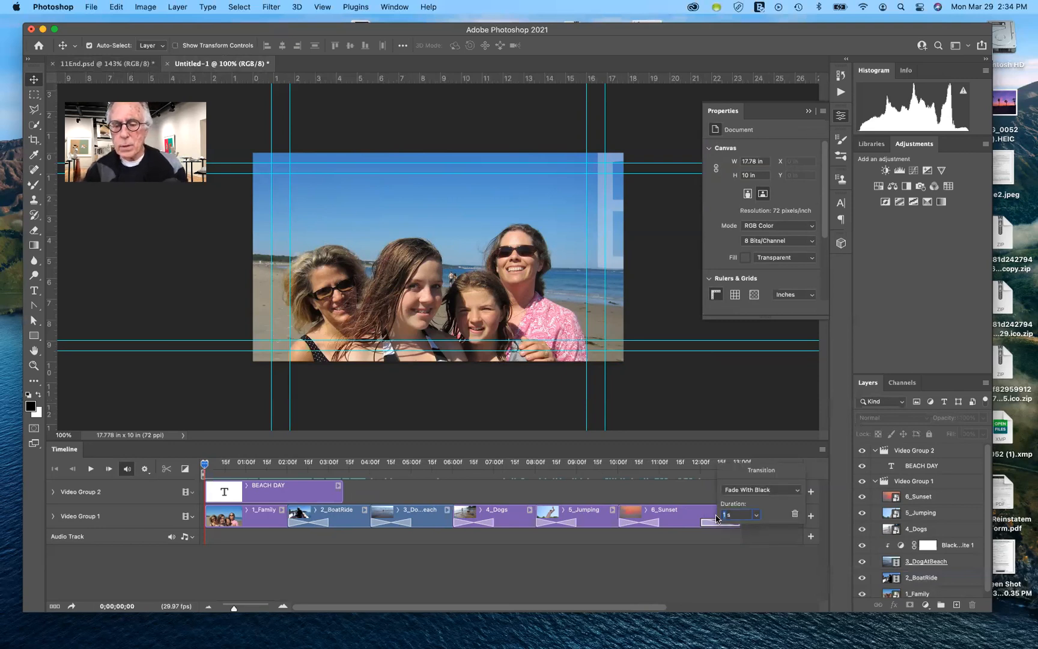
pyautogui.write('.87')
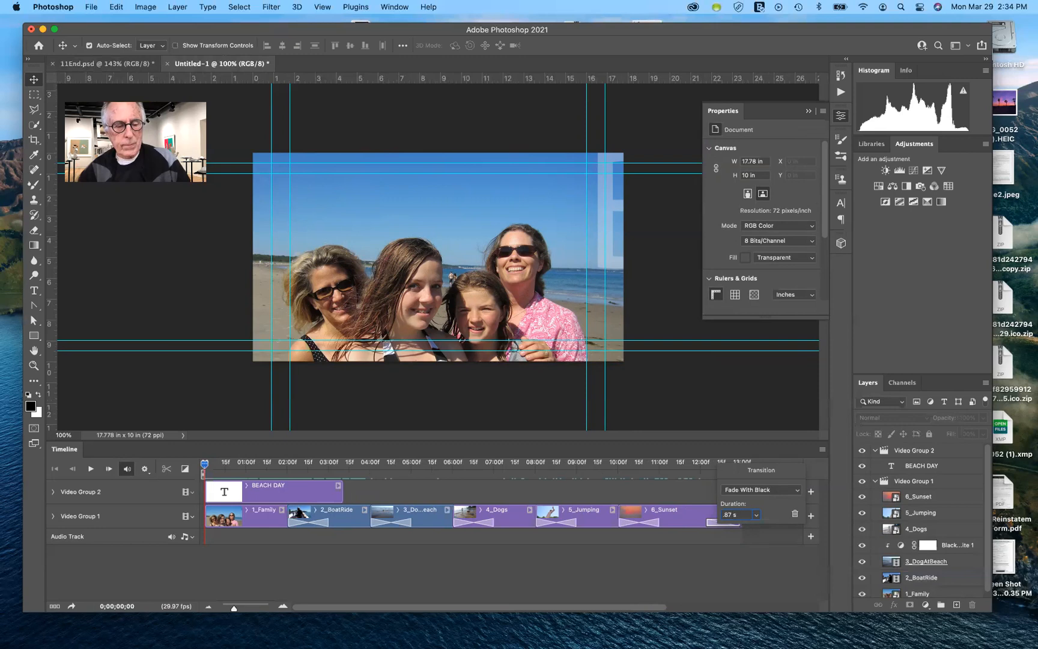
pyautogui.press('Return')
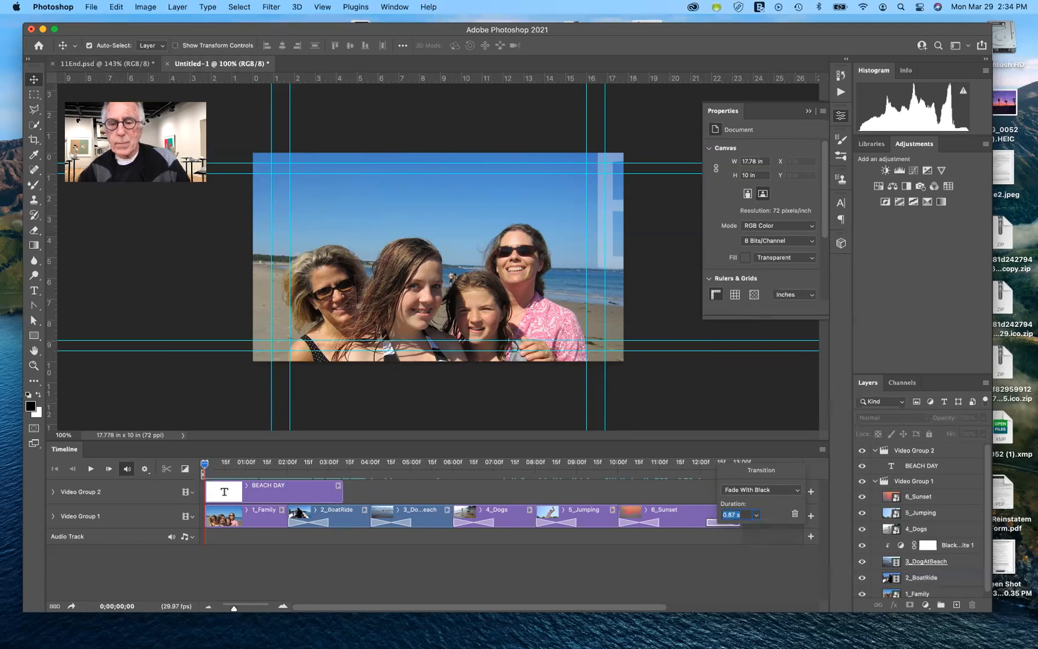
pyautogui.click(722, 582)
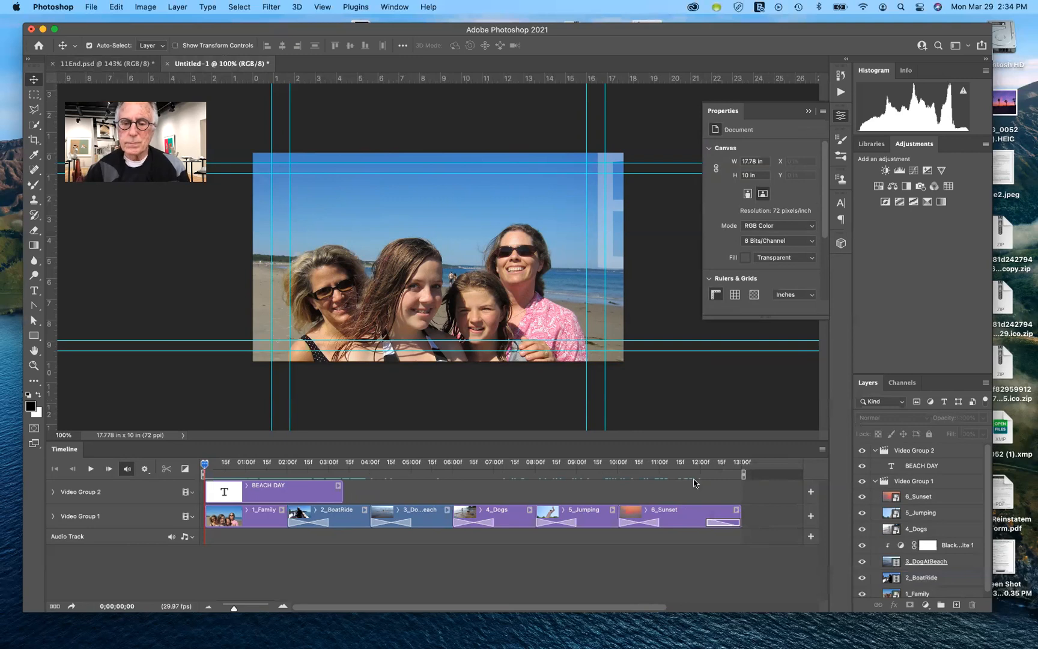
pyautogui.click(206, 467)
pyautogui.moveTo(222, 469); pyautogui.dragTo(200, 486)
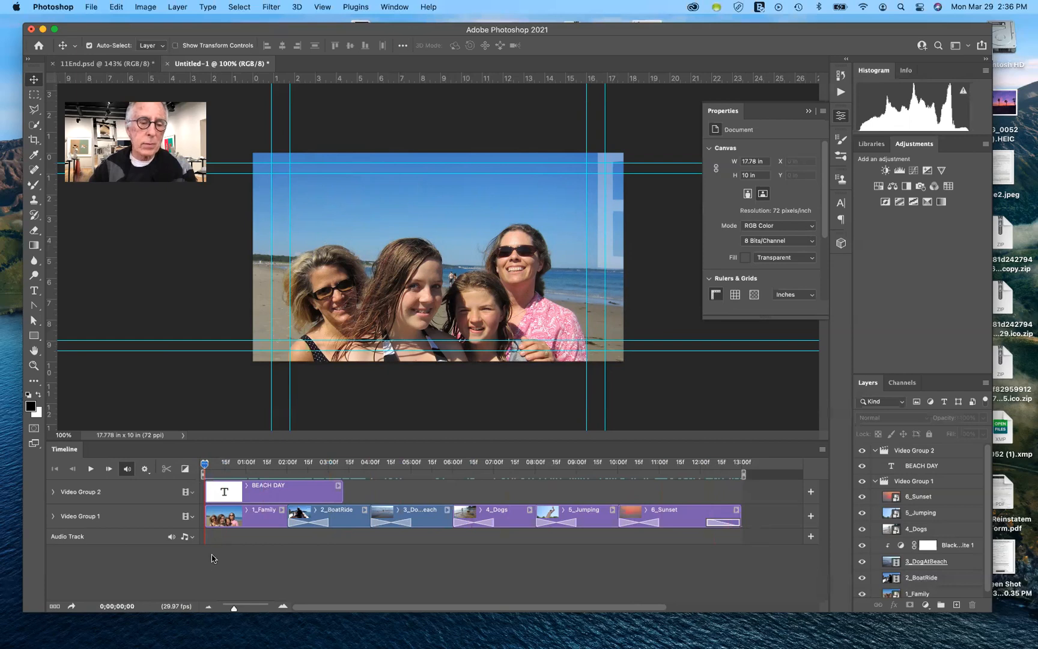
# - Add beachsong.mp3 from the Lesson11 folder to the audio track
pyautogui.click(193, 539)
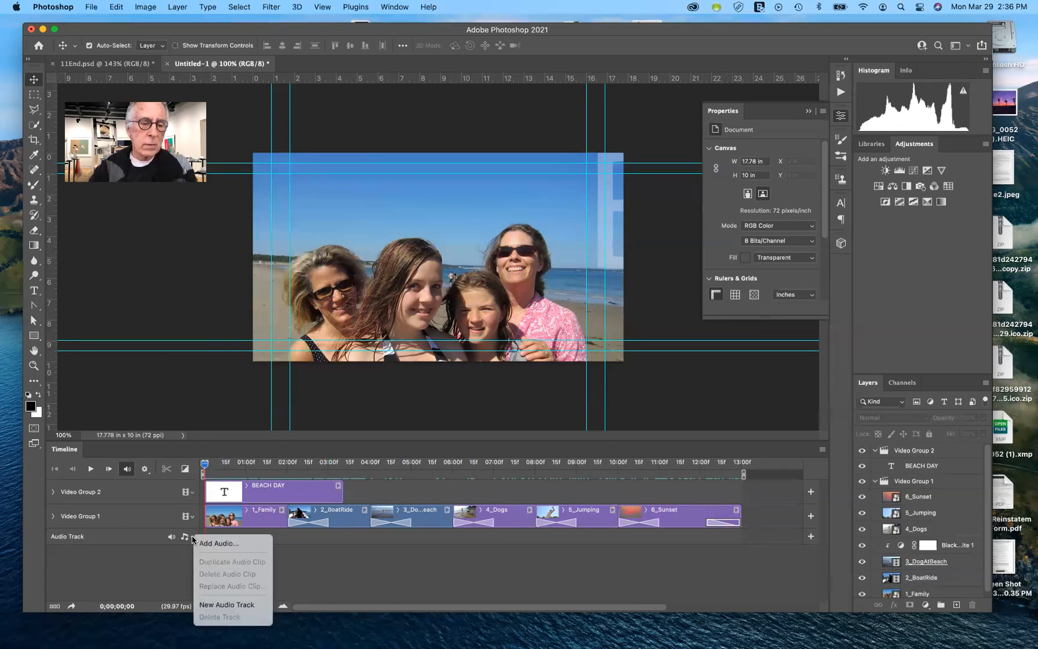
pyautogui.click(224, 544)
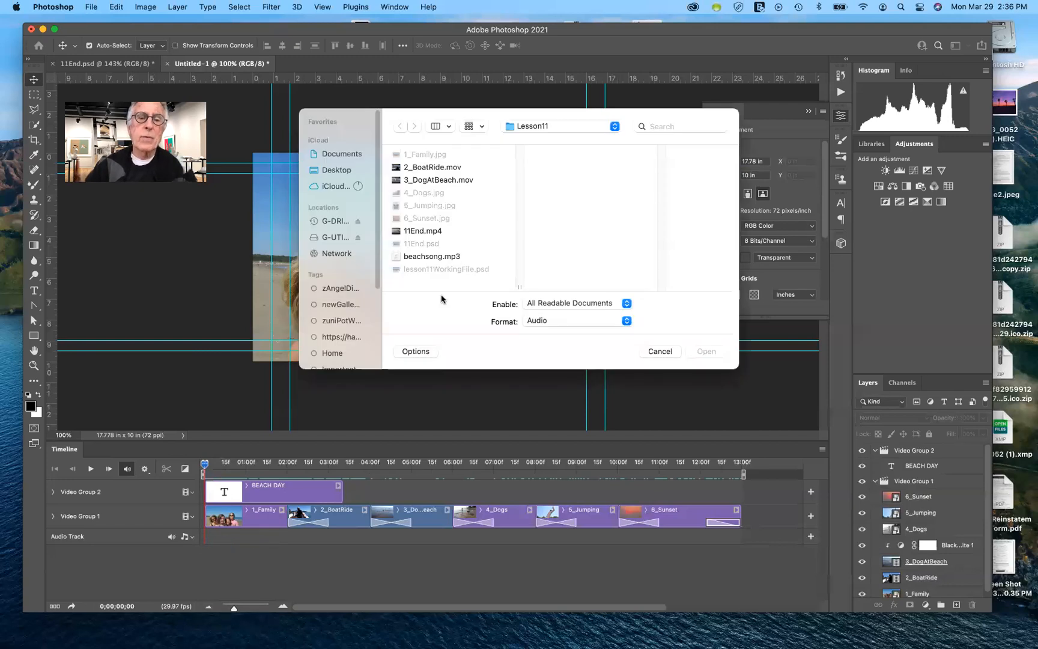
pyautogui.click(429, 257)
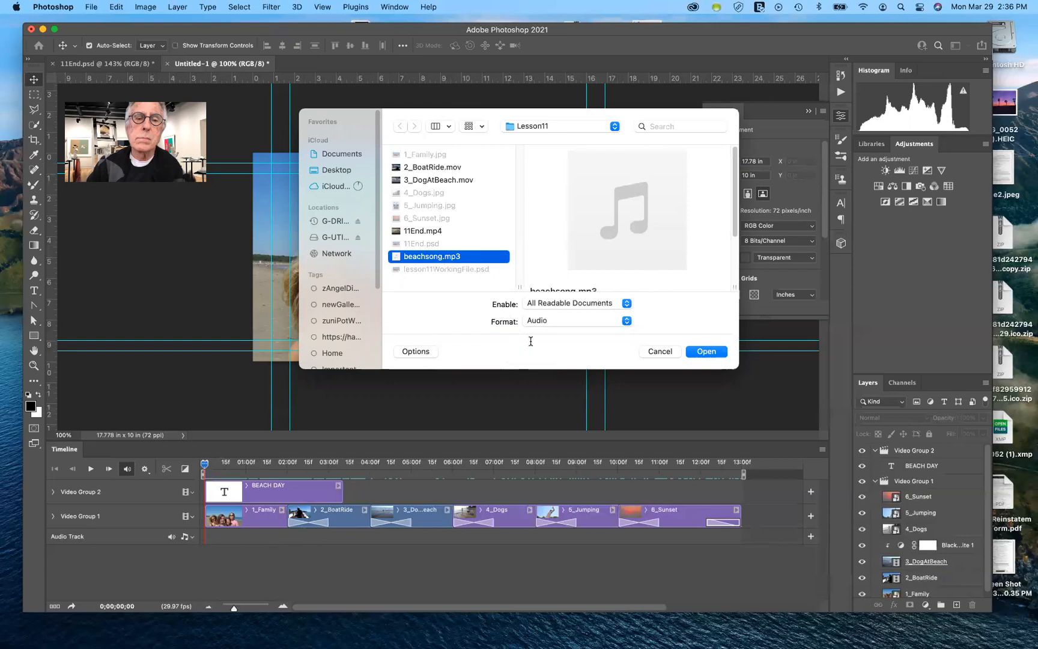
pyautogui.click(707, 352)
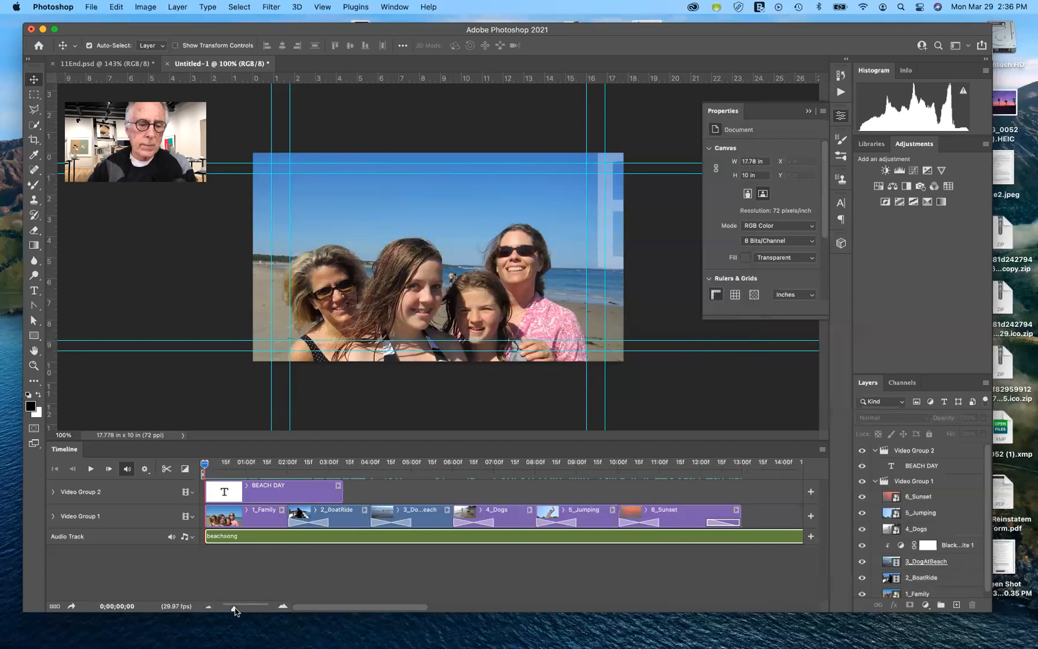
# - Split the beachsong audio clip at the end of the 6_Sunset clip and delete the excess audio after the split
pyautogui.moveTo(235, 609); pyautogui.dragTo(234, 610)
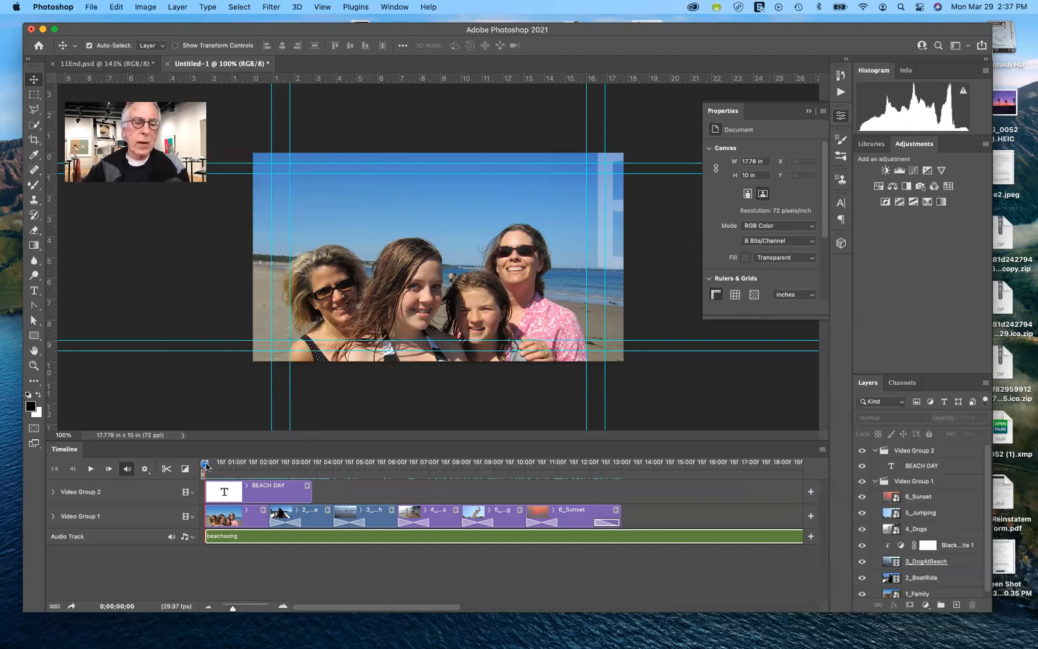
pyautogui.moveTo(205, 466); pyautogui.dragTo(621, 468)
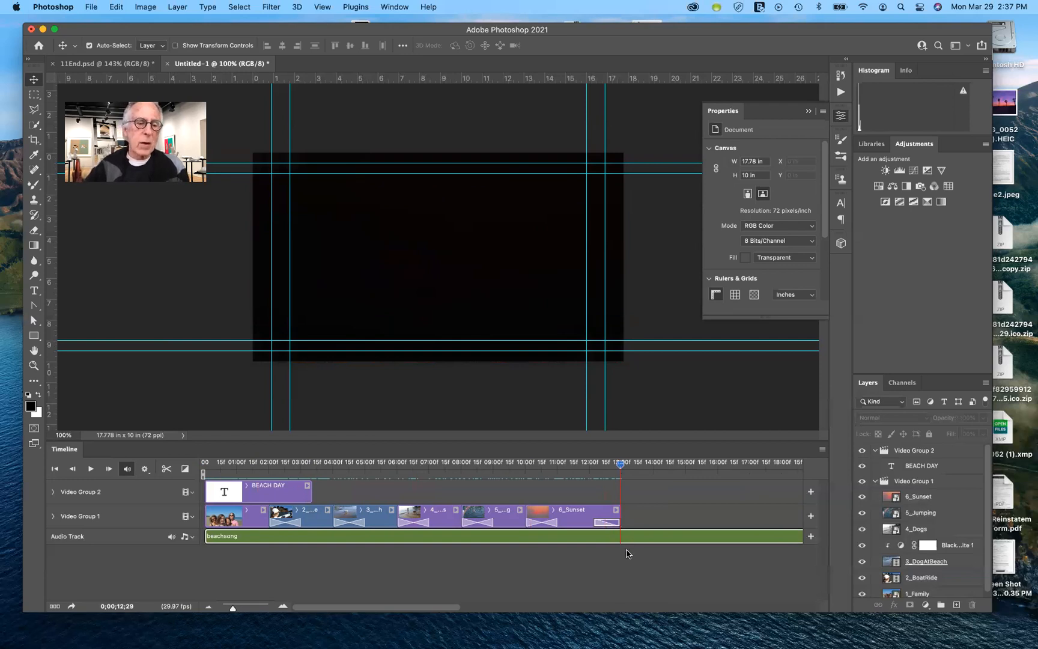
pyautogui.click(167, 470)
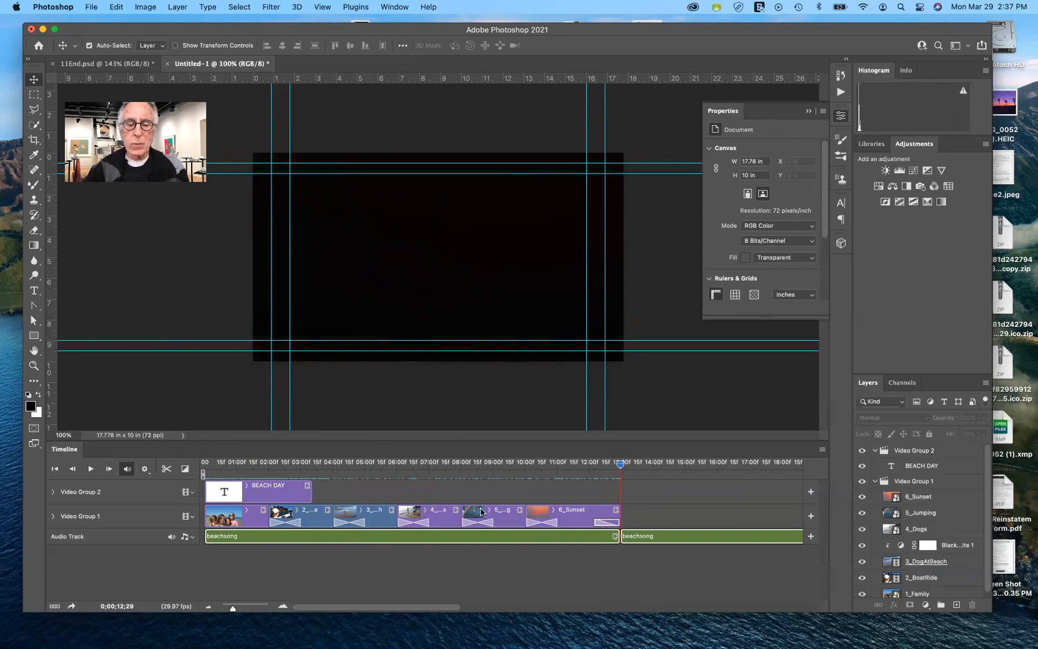
pyautogui.moveTo(774, 618)
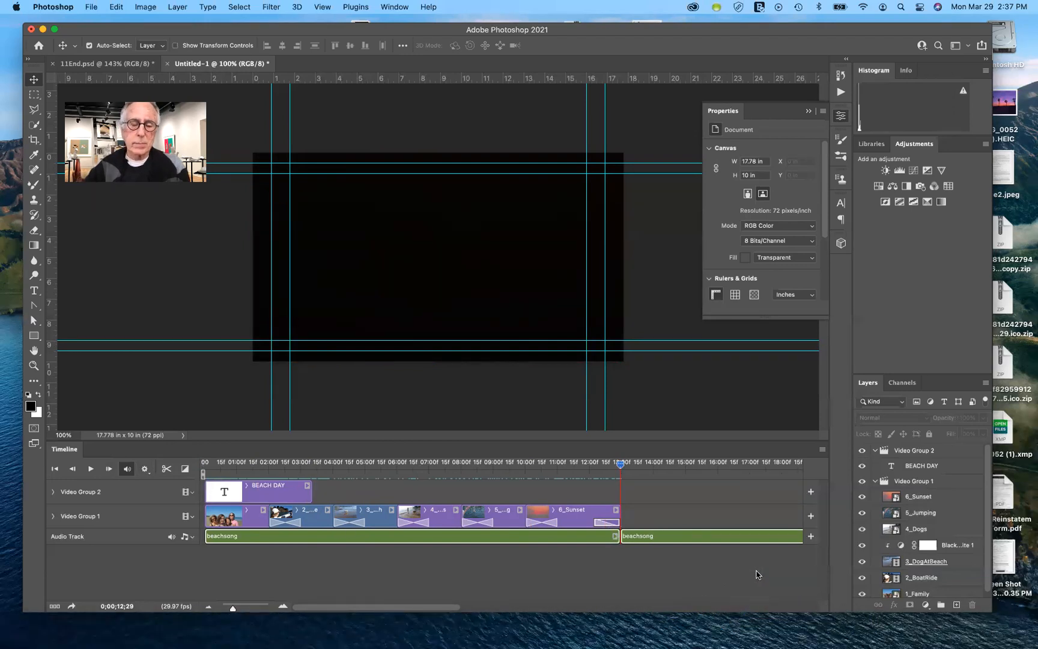
pyautogui.click(753, 540)
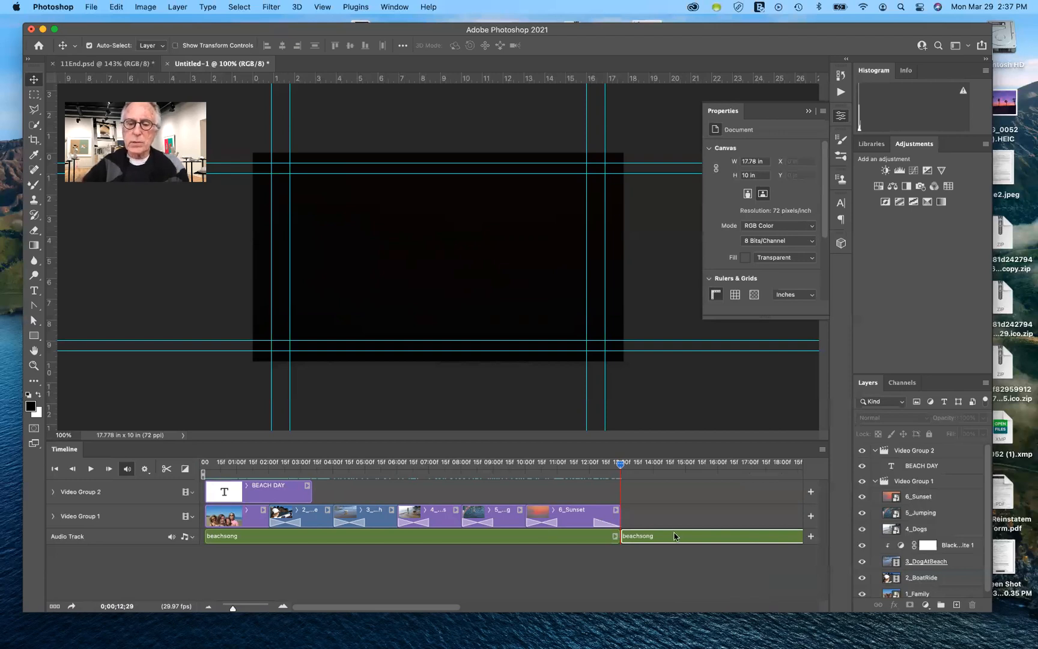
pyautogui.press('Delete')
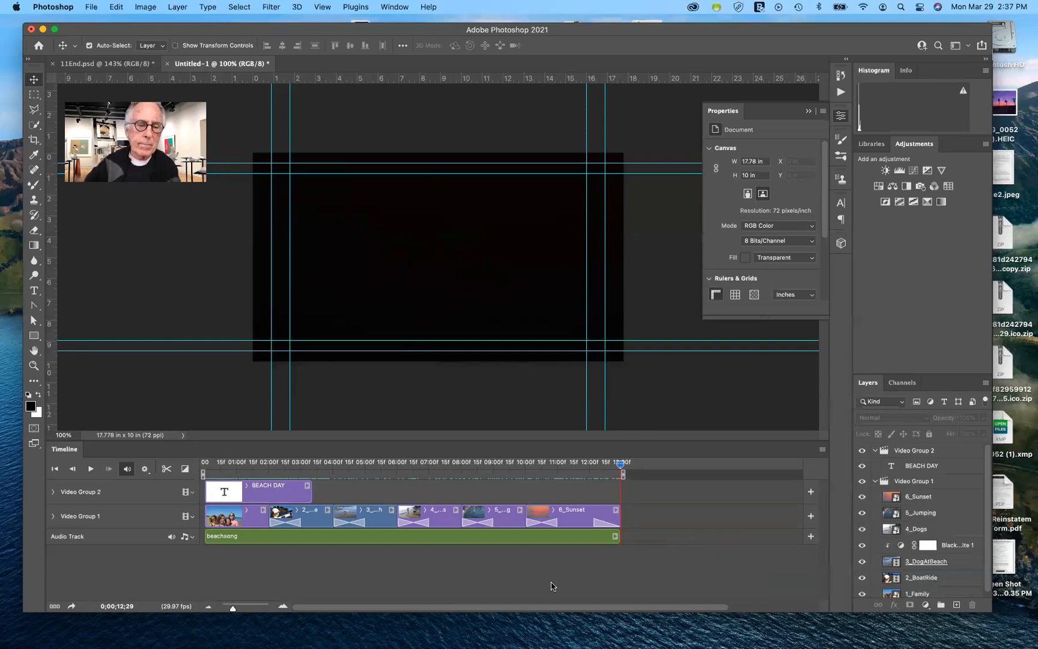
# - Set the Fade In of the beachsong audio clip to 1 s
pyautogui.click(614, 537)
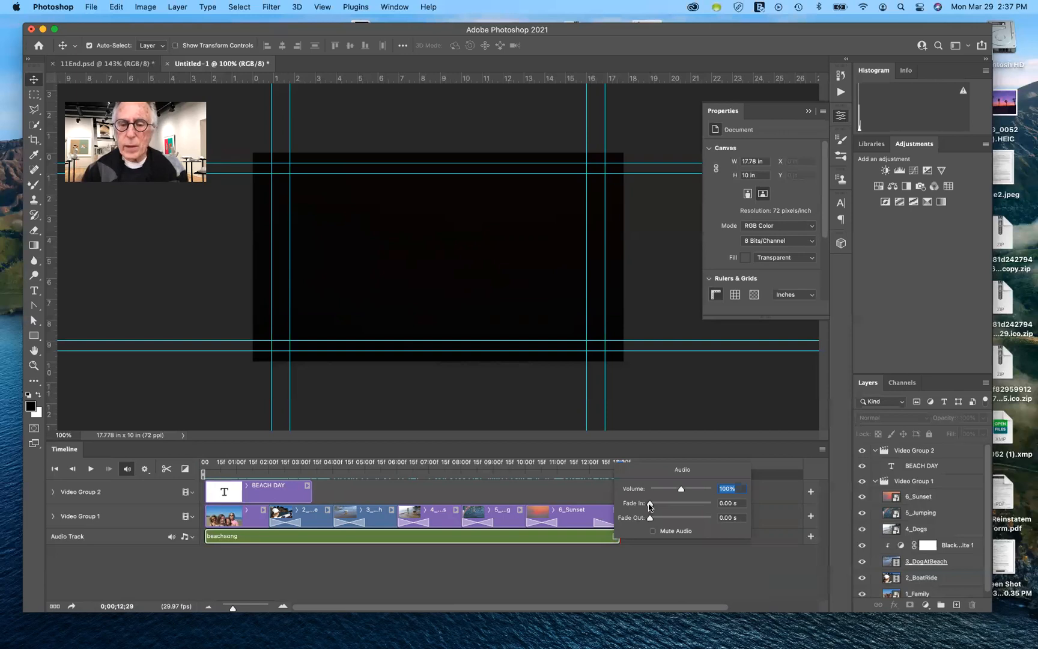
pyautogui.moveTo(650, 506); pyautogui.dragTo(655, 505)
pyautogui.click(730, 501)
pyautogui.click(731, 501)
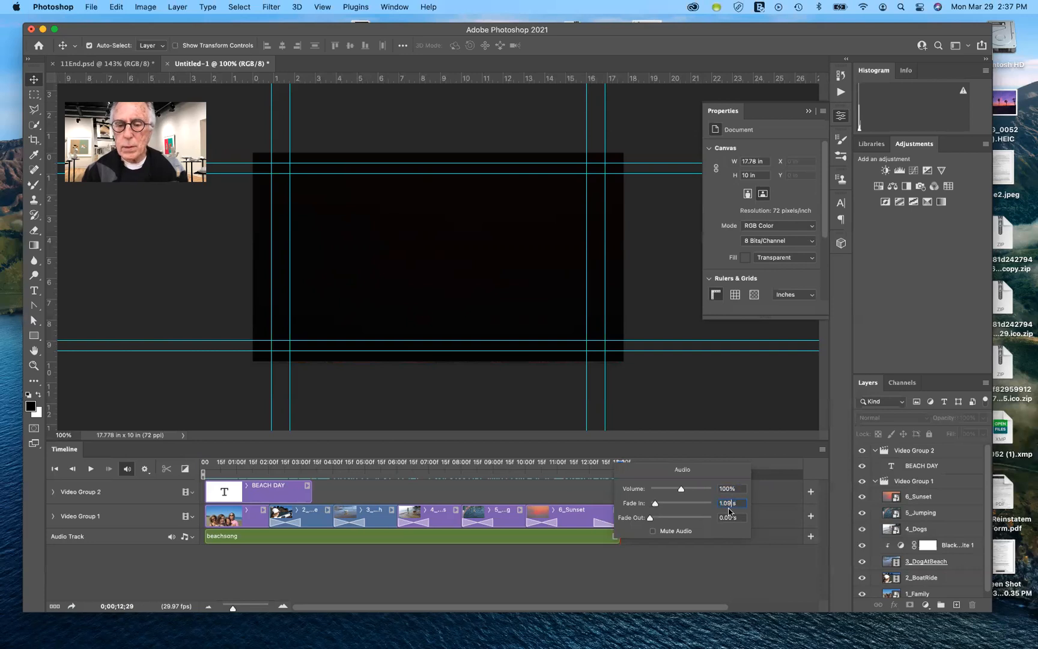
pyautogui.doubleClick(730, 501)
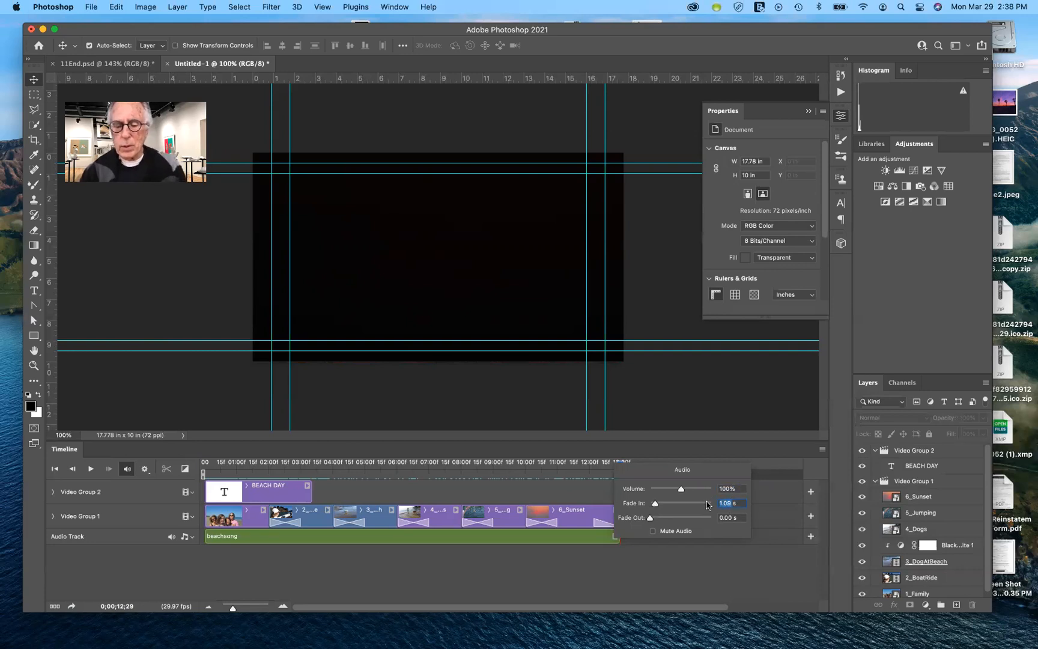
pyautogui.write('1s')
pyautogui.press('Tab')
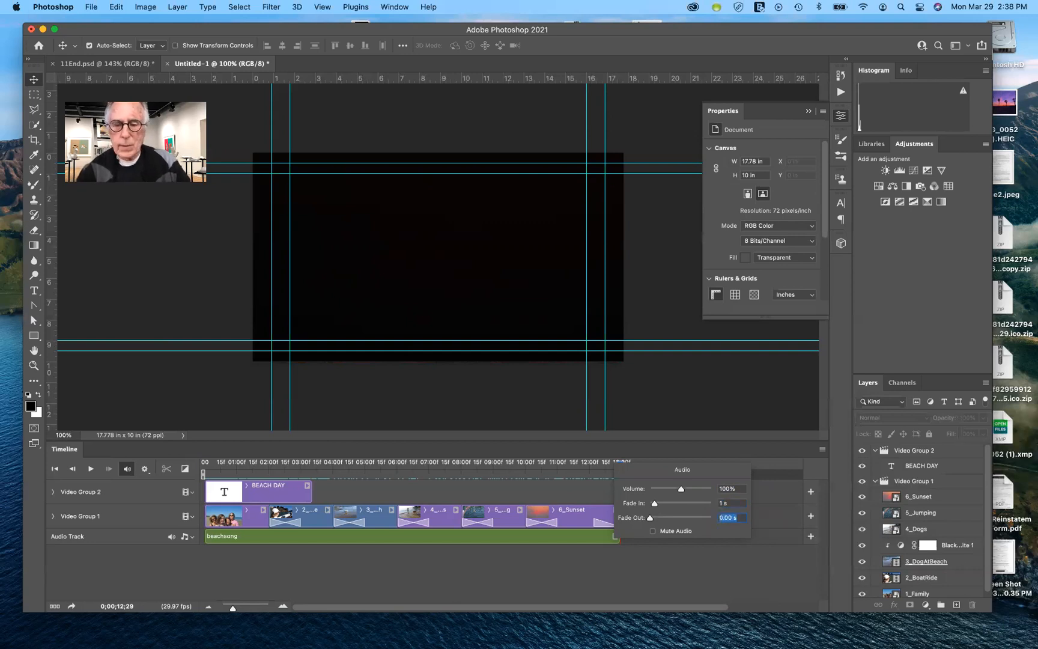
# - Set the Fade Out of the beachsong audio clip to 2 s
pyautogui.click(731, 519)
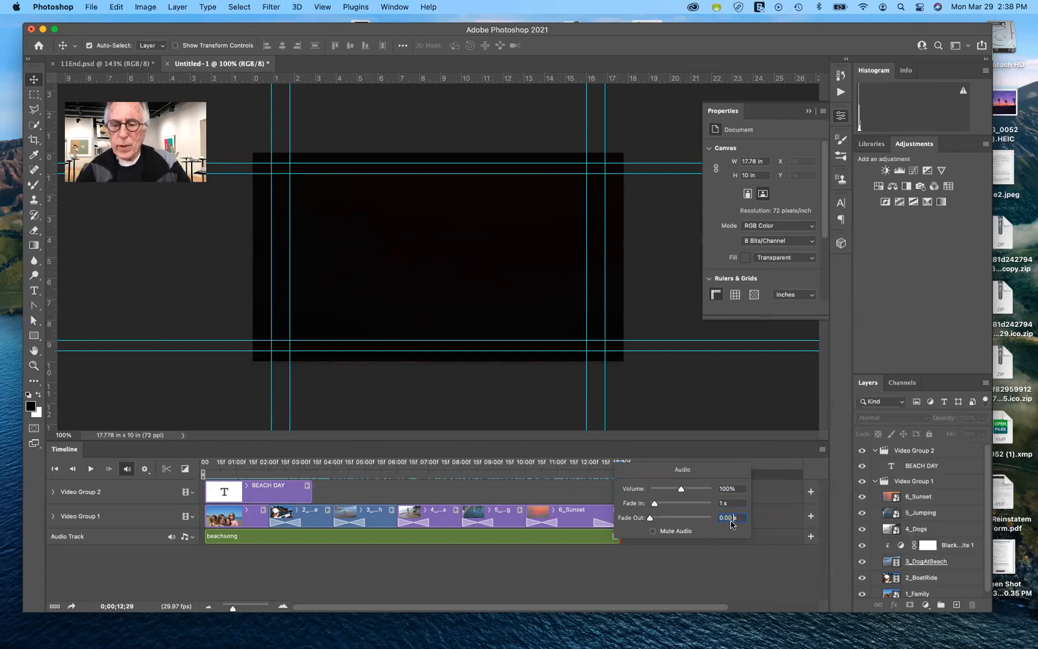
pyautogui.moveTo(732, 519); pyautogui.dragTo(716, 524)
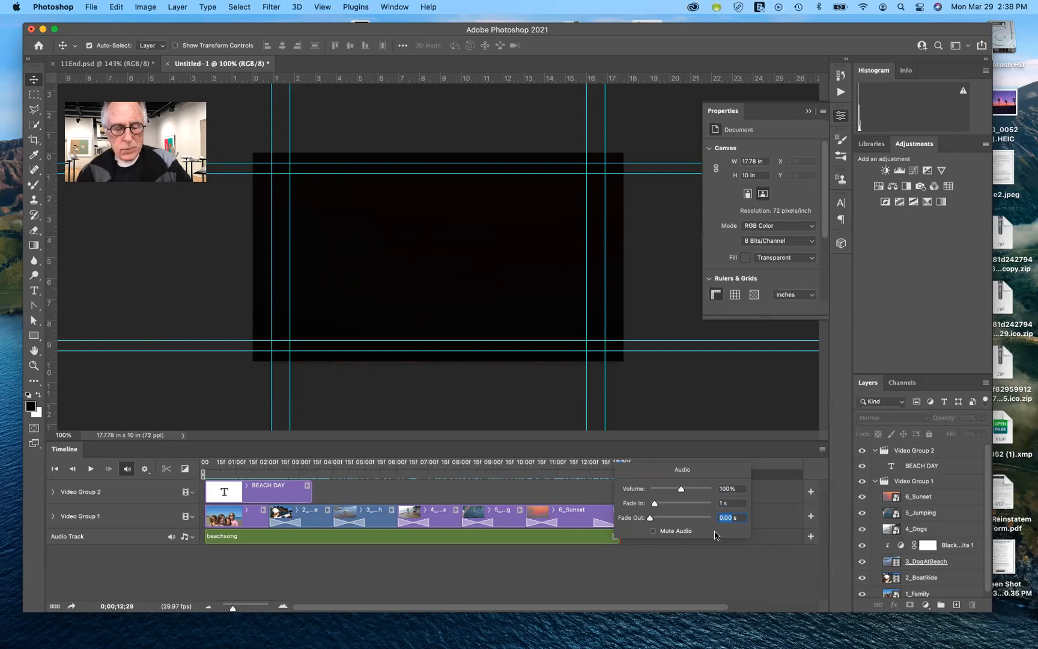
pyautogui.write('2 s')
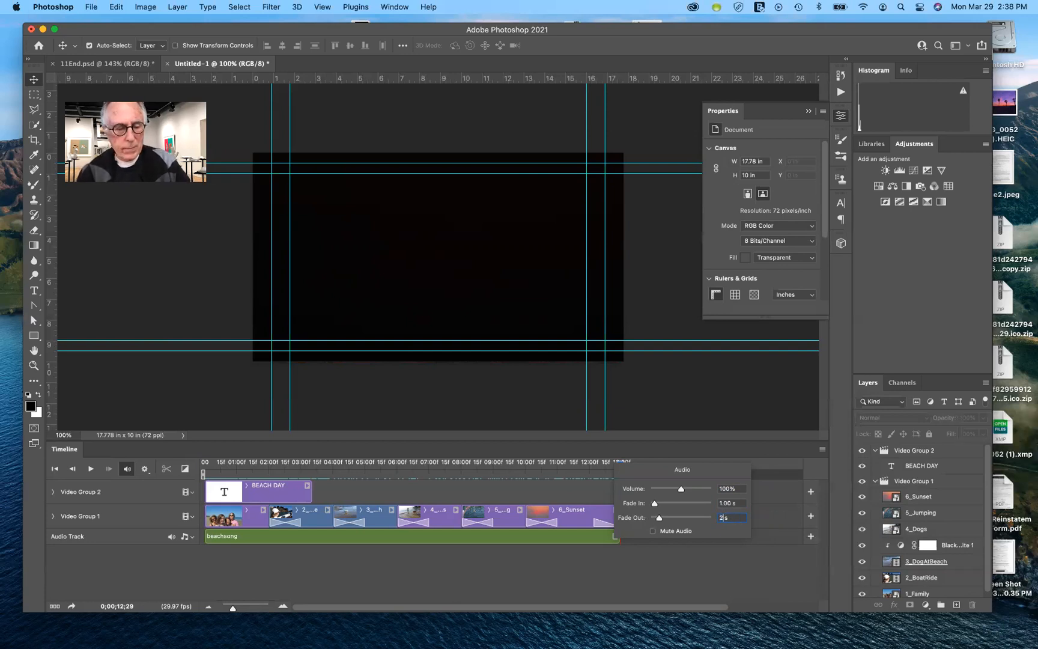
pyautogui.press('Tab')
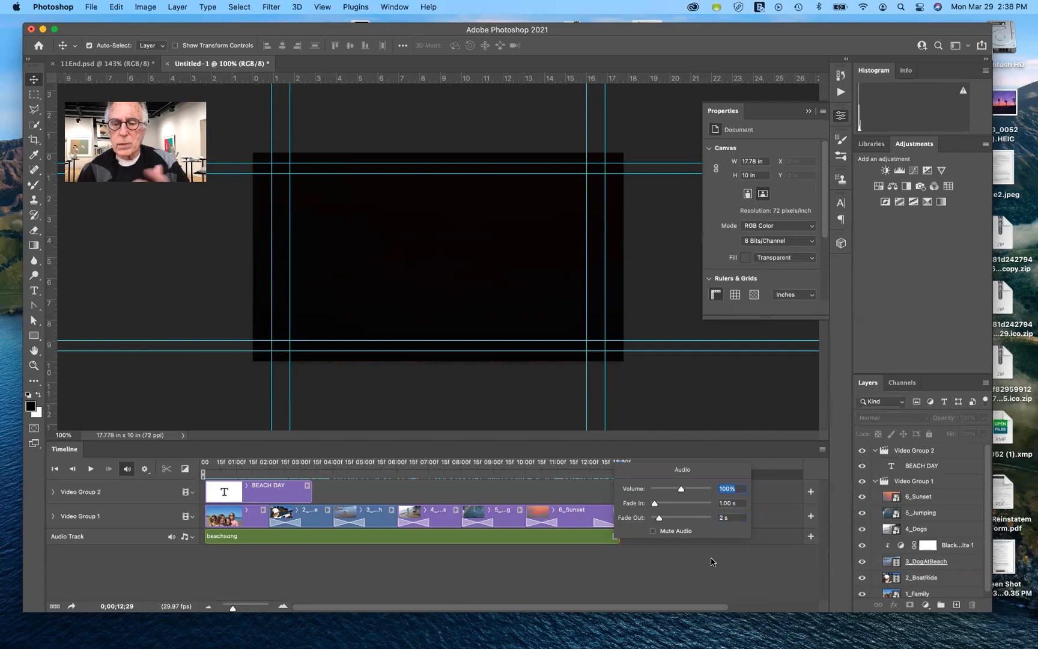
pyautogui.click(712, 557)
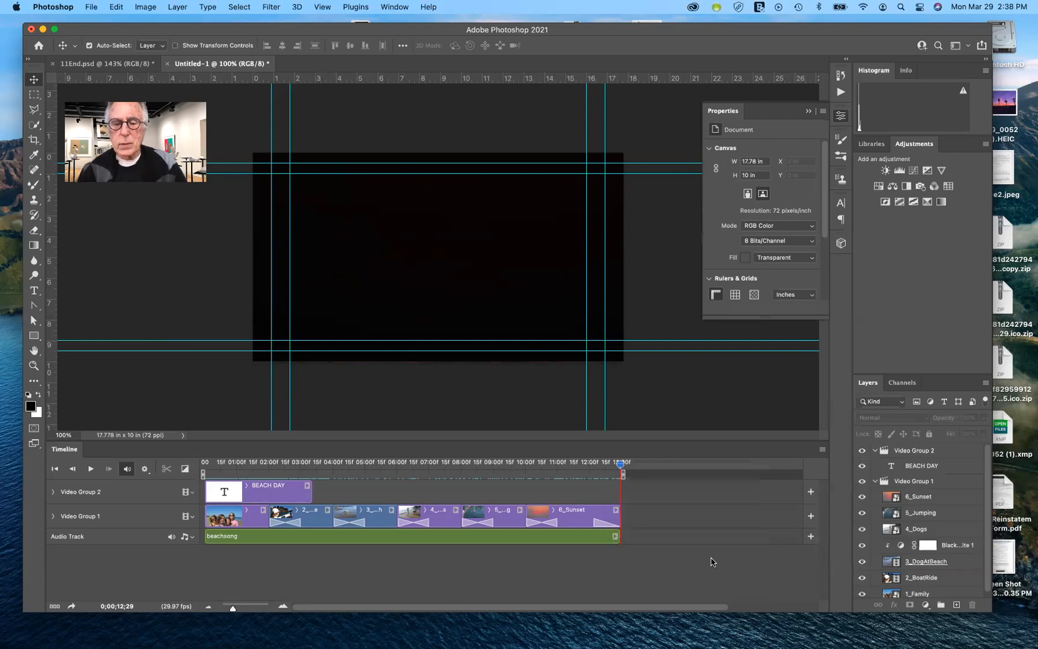
pyautogui.click(608, 539)
pyautogui.click(587, 586)
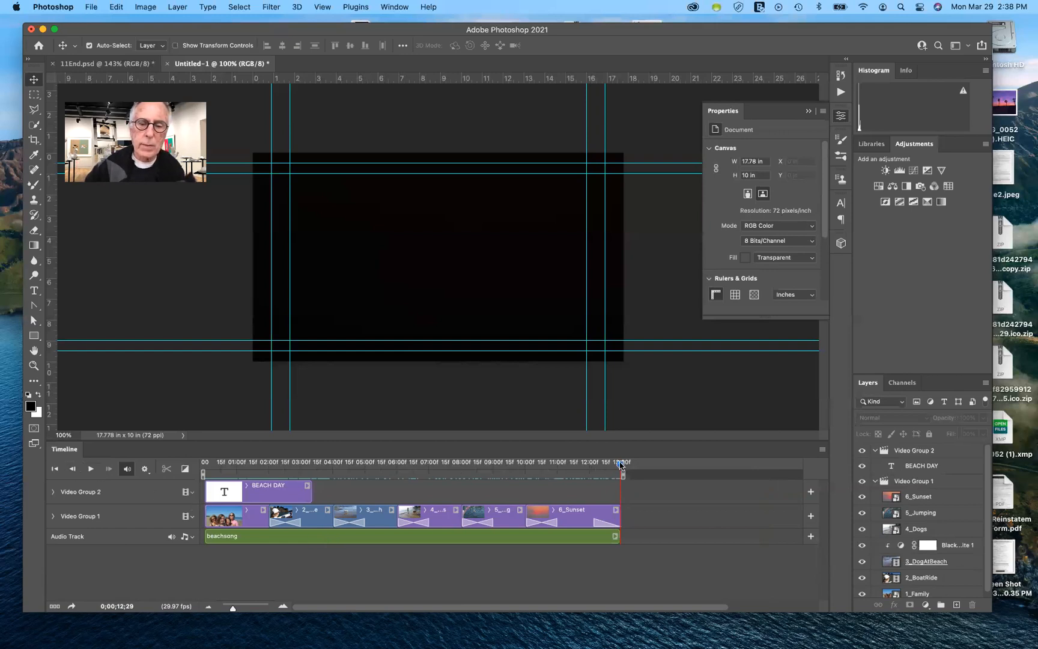
# - Return the playhead to the start of the timeline and play the whole video with its music
pyautogui.moveTo(621, 465); pyautogui.dragTo(205, 464)
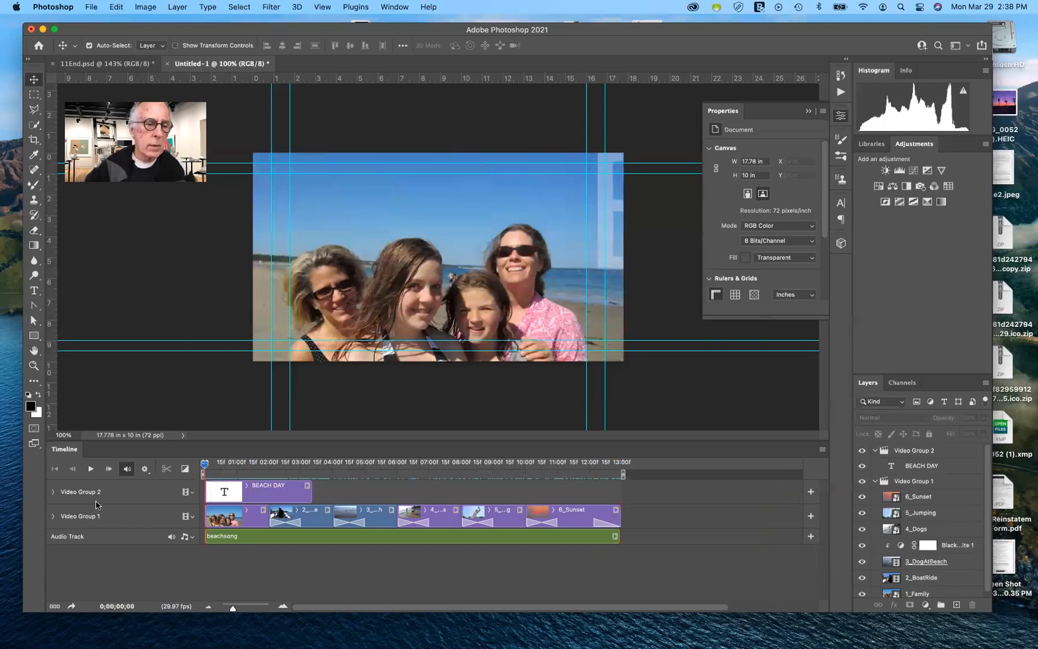
pyautogui.click(91, 471)
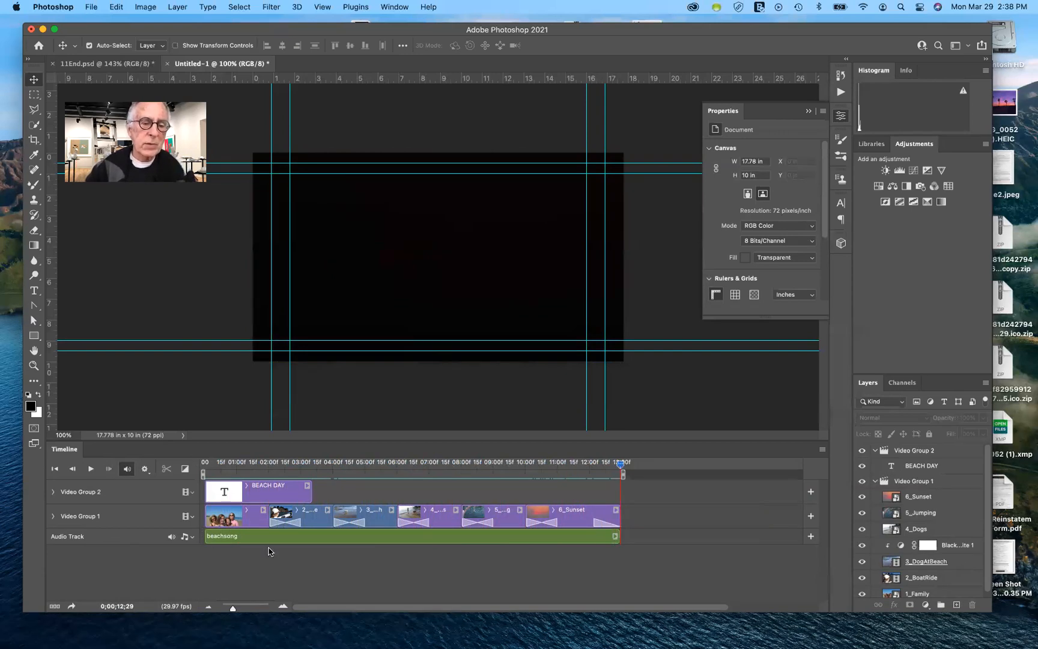
# - Mute the built-in audio of the 3_DogAtBeach video clip
pyautogui.click(317, 521)
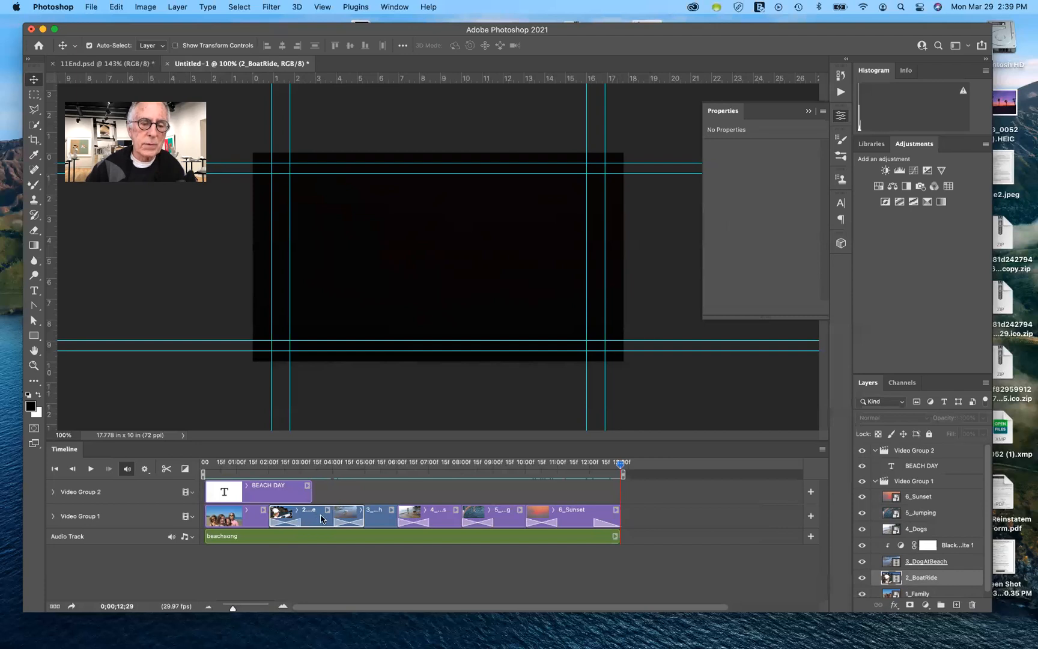
pyautogui.click(360, 512)
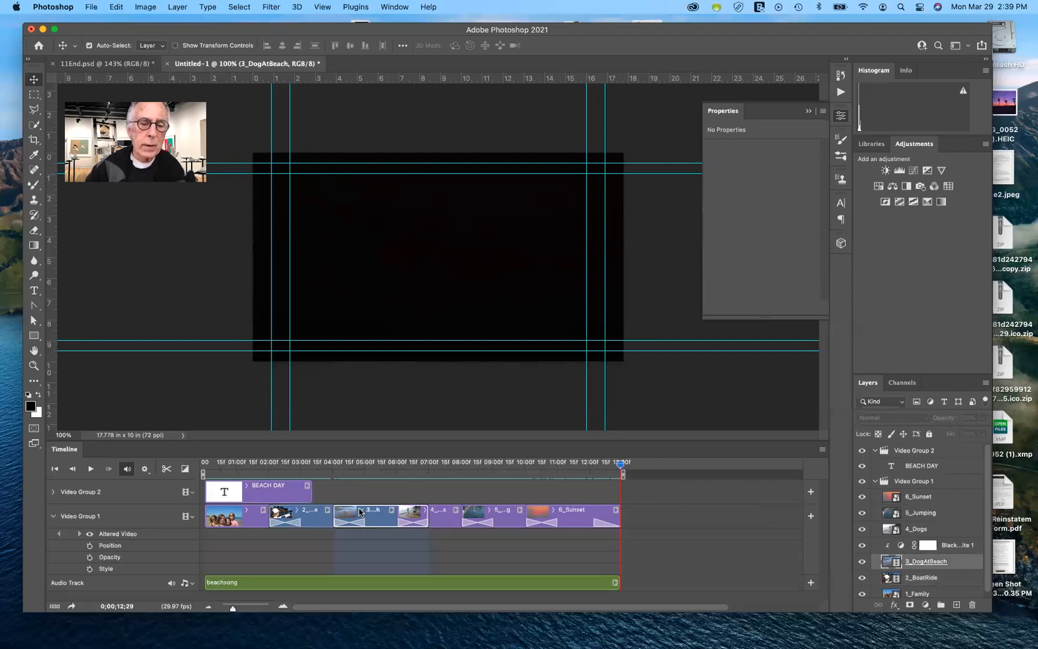
pyautogui.click(360, 511)
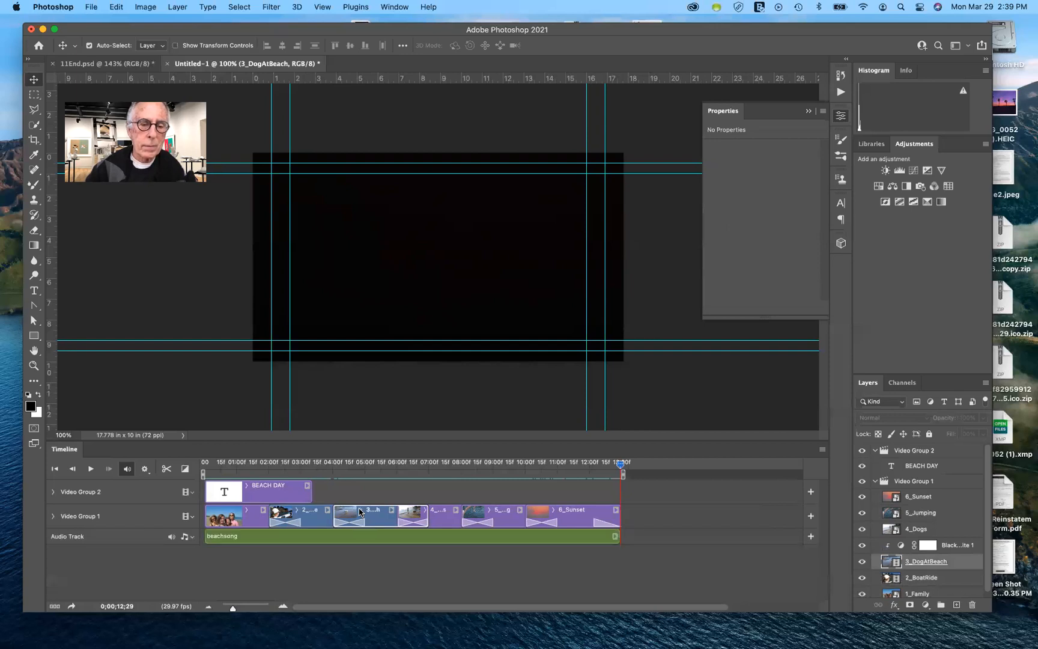
pyautogui.click(424, 511)
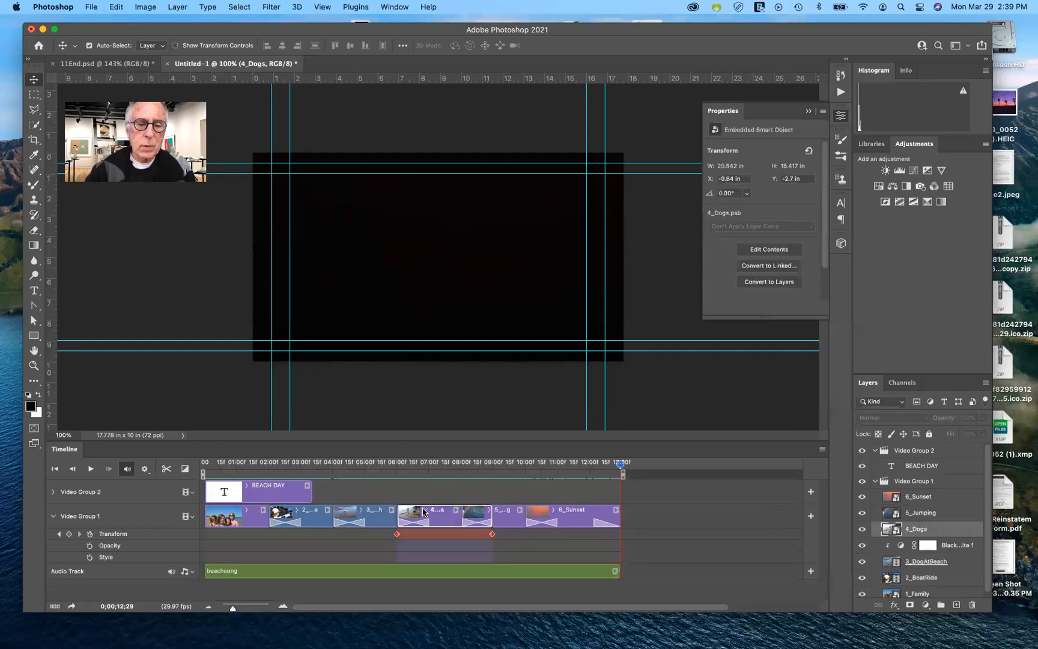
pyautogui.click(388, 521)
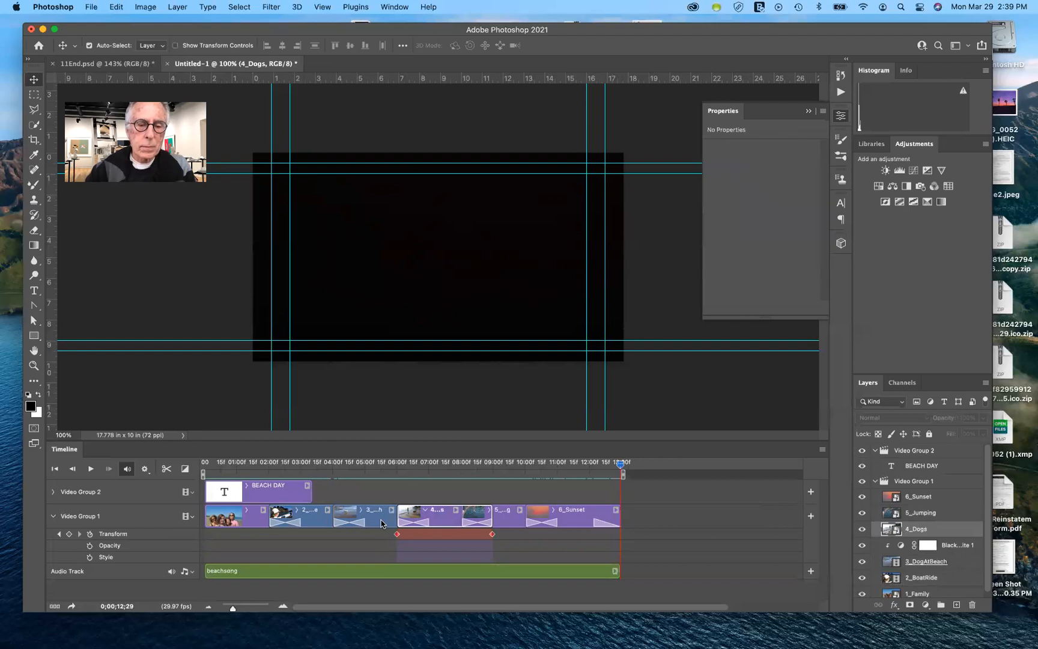
pyautogui.click(389, 512)
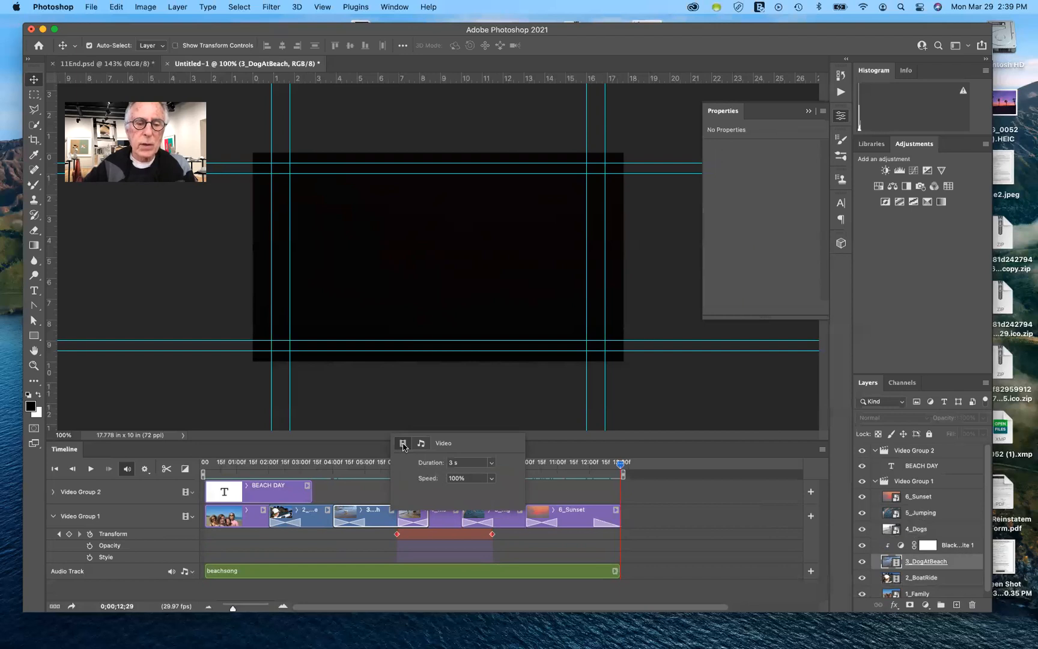
pyautogui.click(422, 444)
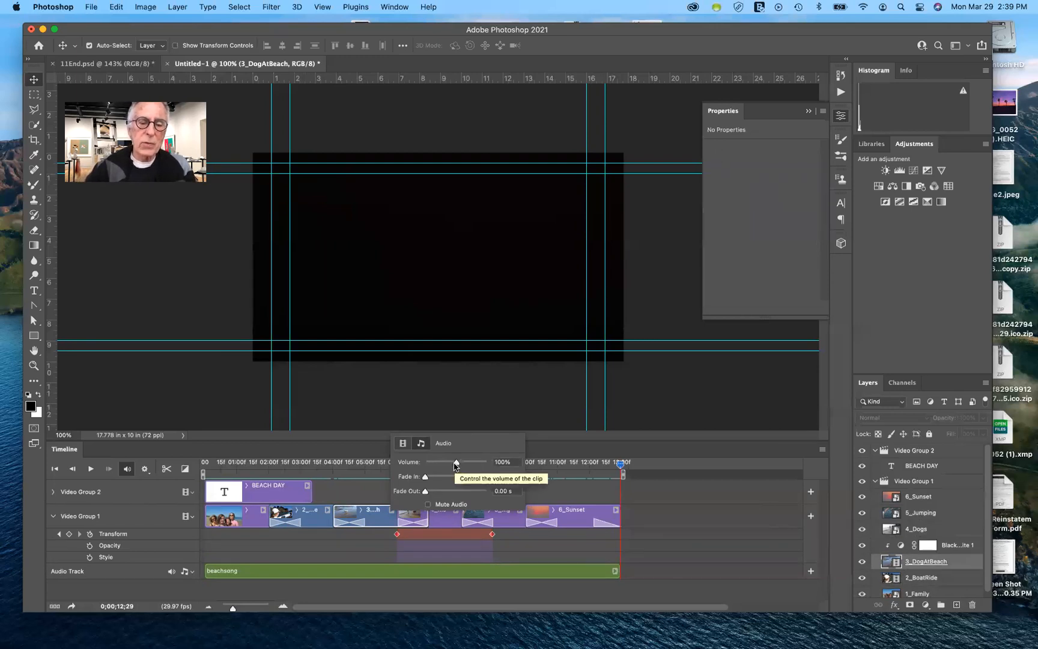
pyautogui.click(429, 504)
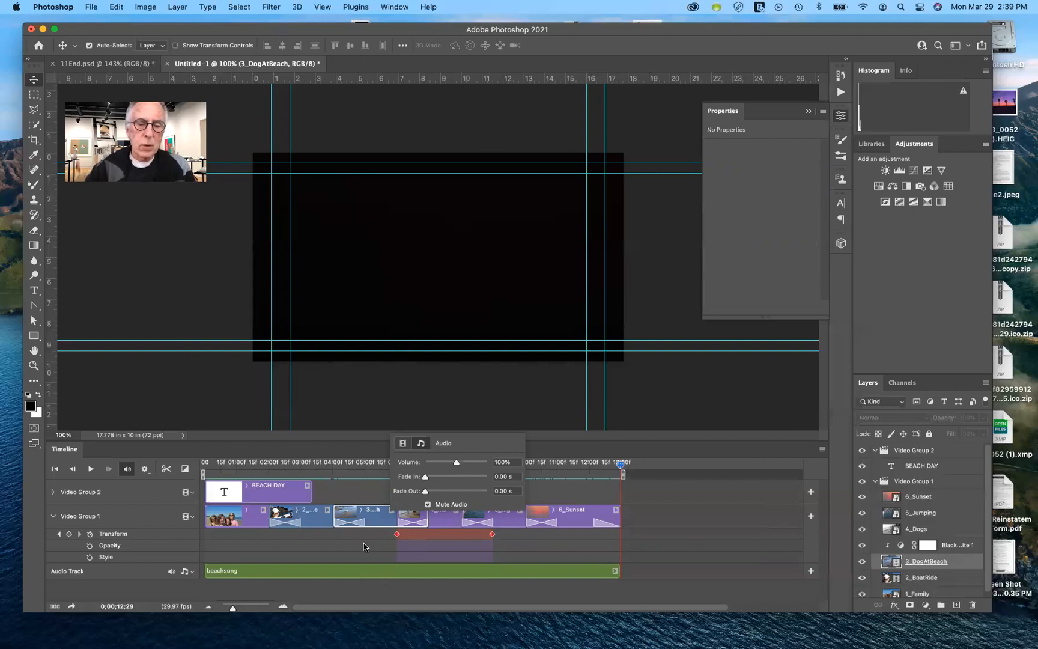
pyautogui.click(450, 523)
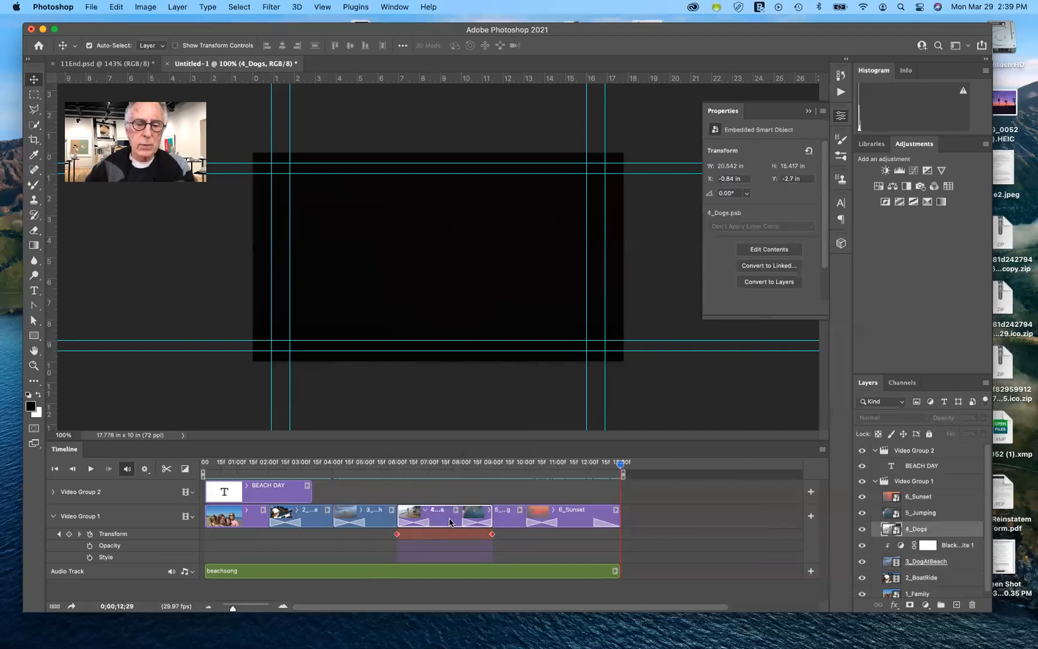
# - Check the 4_Dogs and 5_Jumping clips on the timeline and the clip settings of 4_Dogs
pyautogui.click(489, 511)
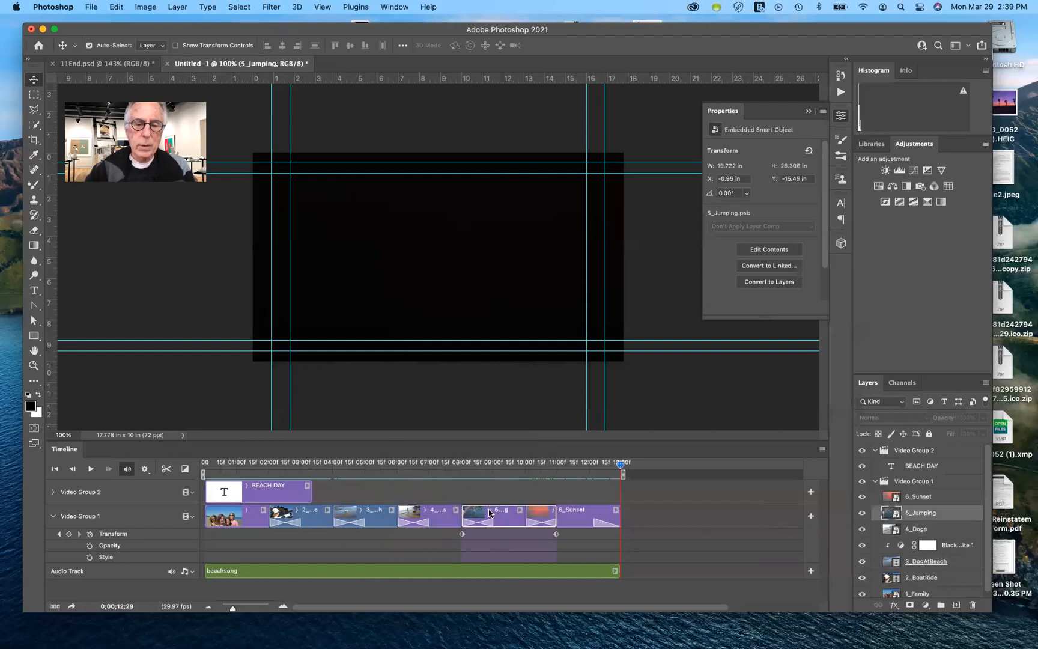
pyautogui.click(445, 526)
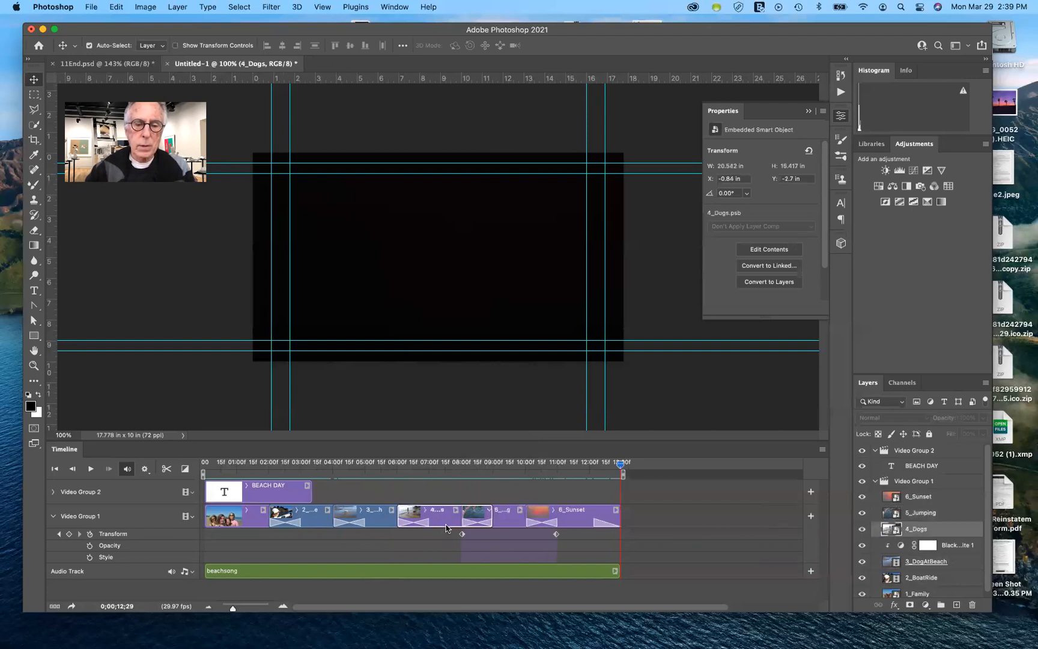
pyautogui.click(488, 511)
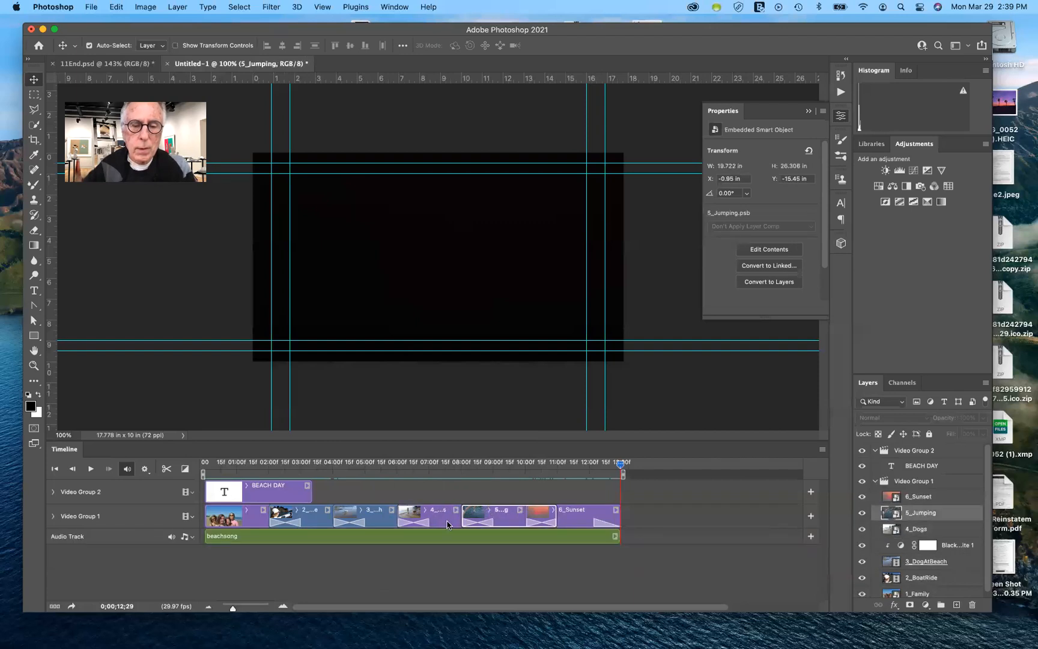
pyautogui.click(488, 512)
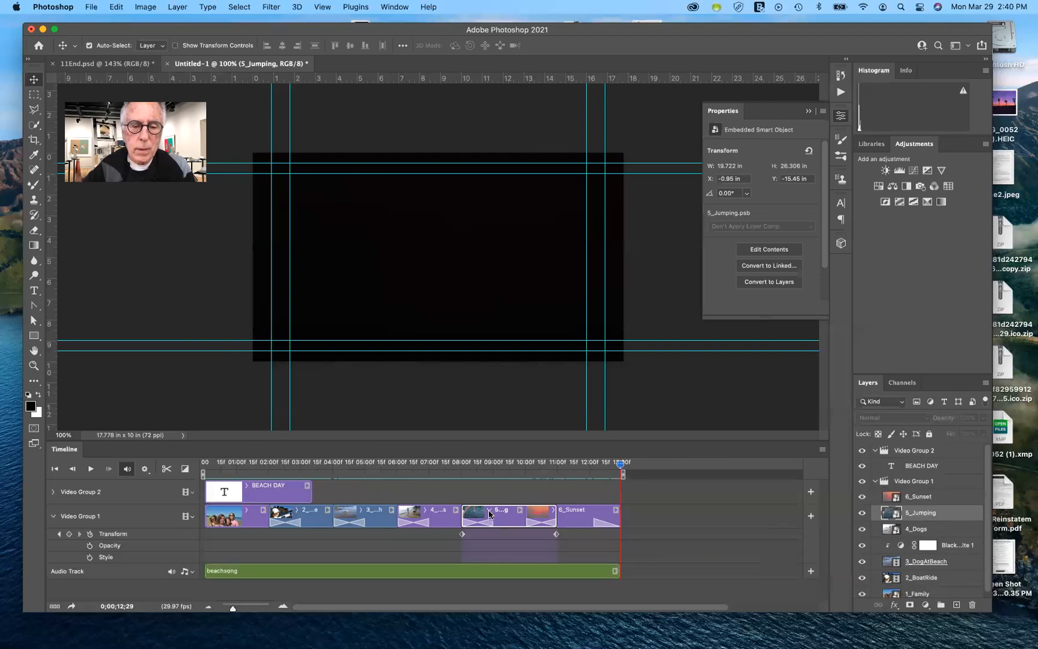
pyautogui.click(449, 521)
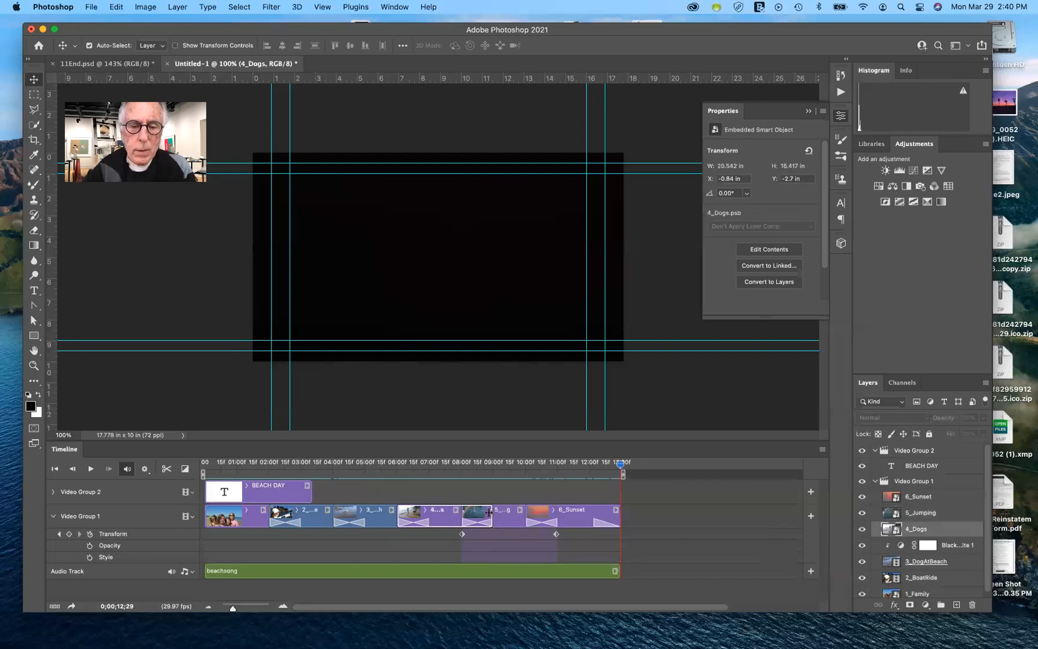
pyautogui.click(456, 511)
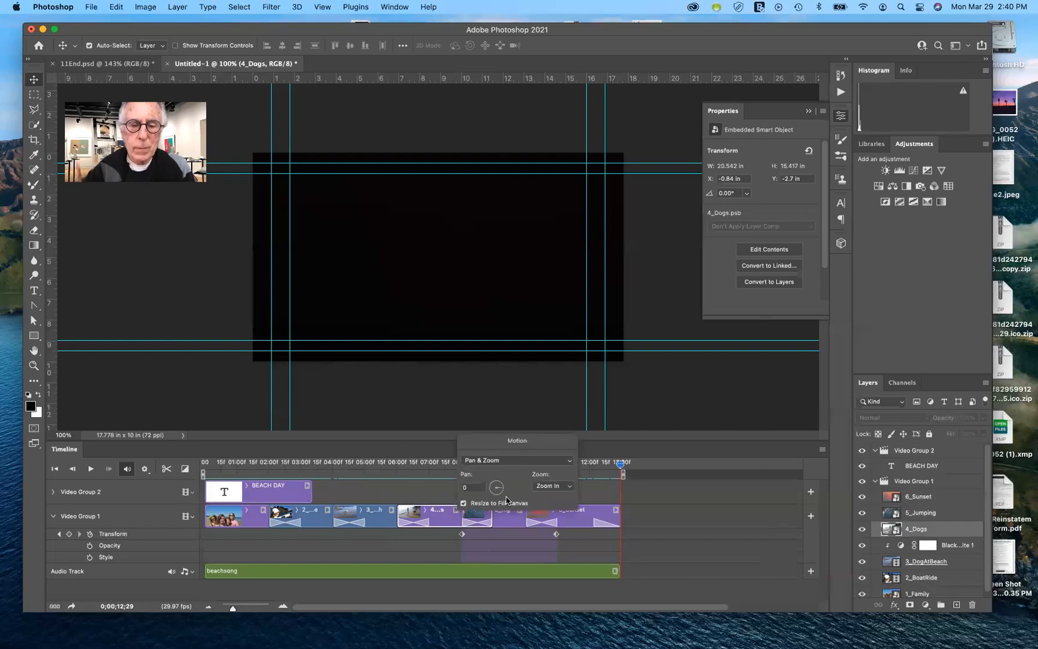
pyautogui.click(452, 522)
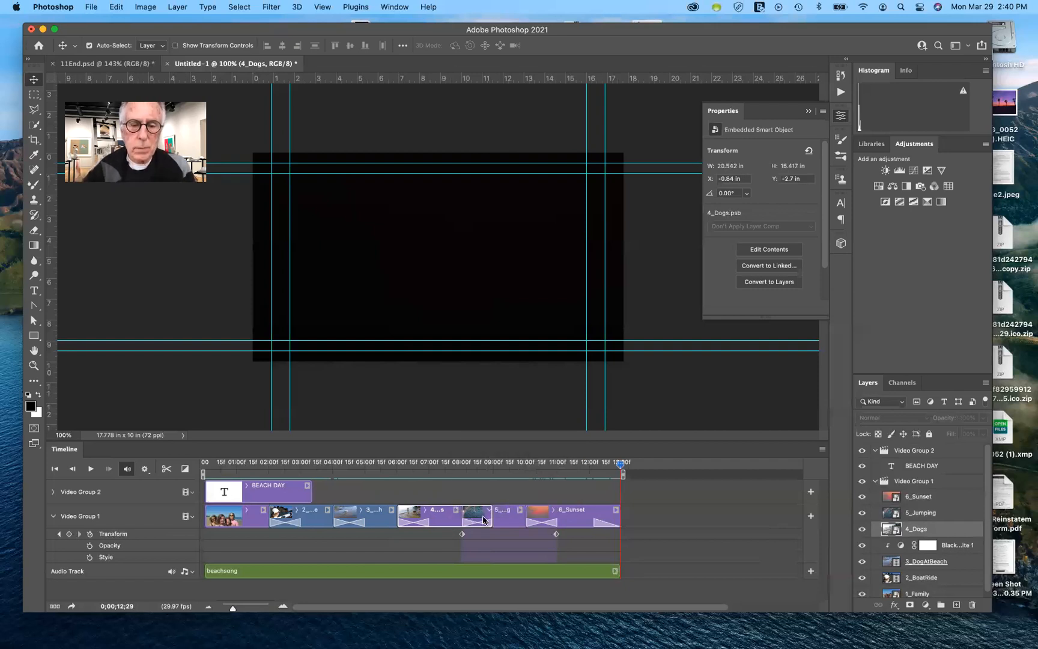
pyautogui.click(488, 513)
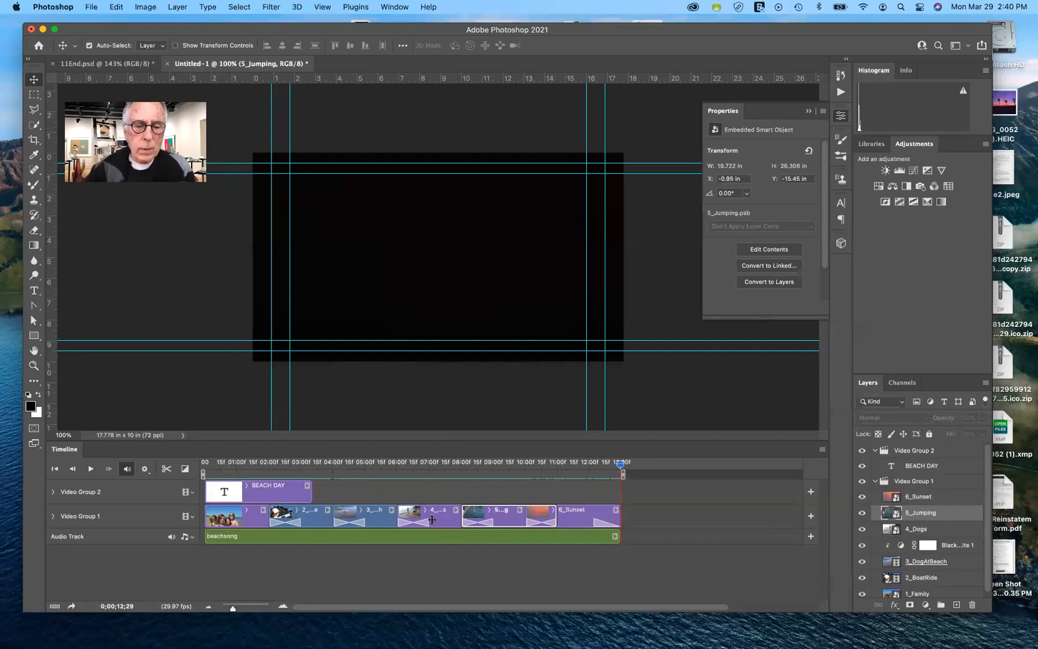
pyautogui.click(448, 522)
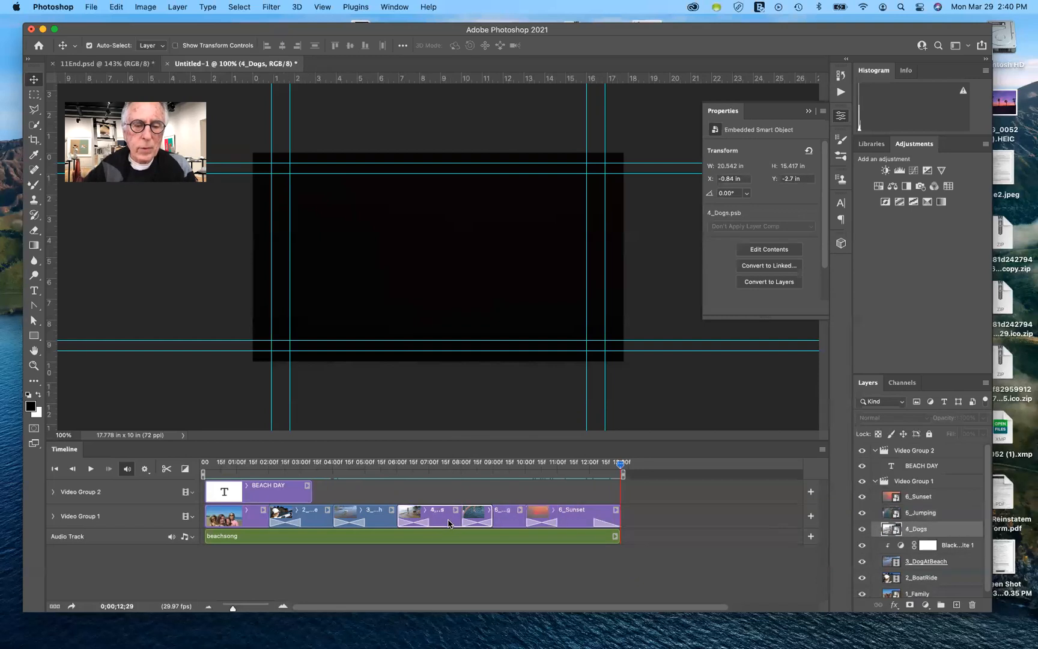
pyautogui.rightClick(454, 512)
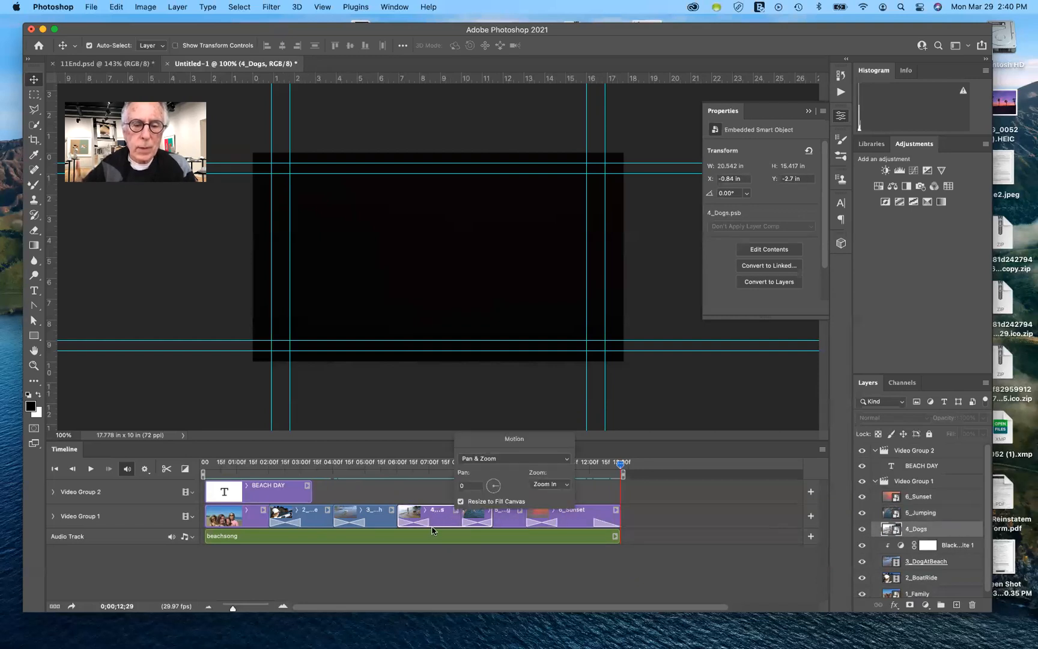
# - Review the audio and video settings of the 3_DogAtBeach clip, including its Mute Audio option
pyautogui.click(377, 524)
pyautogui.click(378, 524)
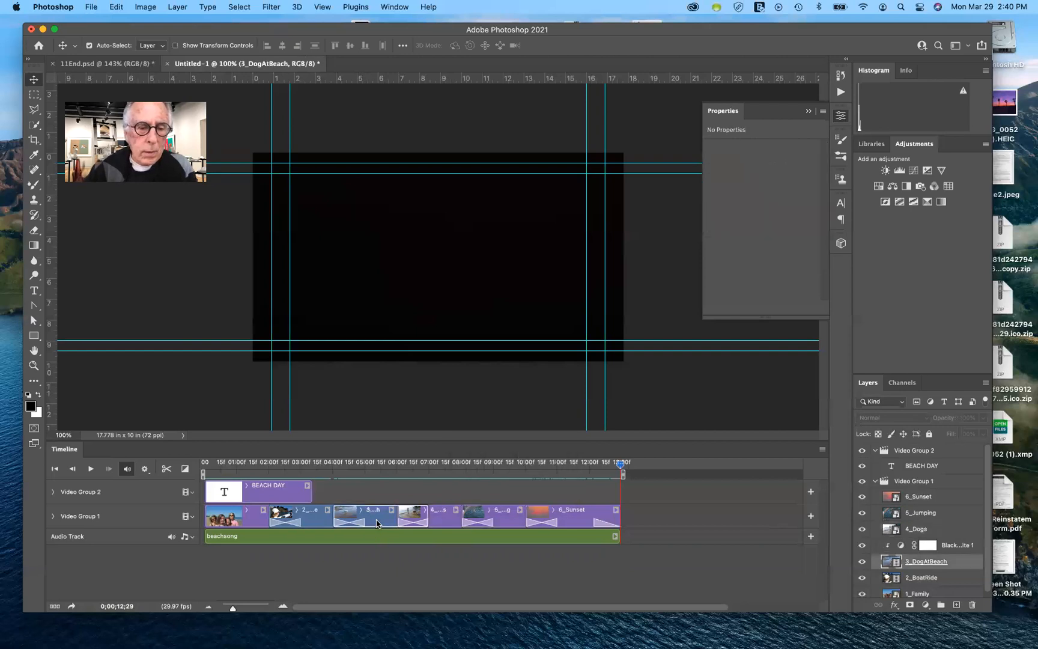
pyautogui.rightClick(390, 513)
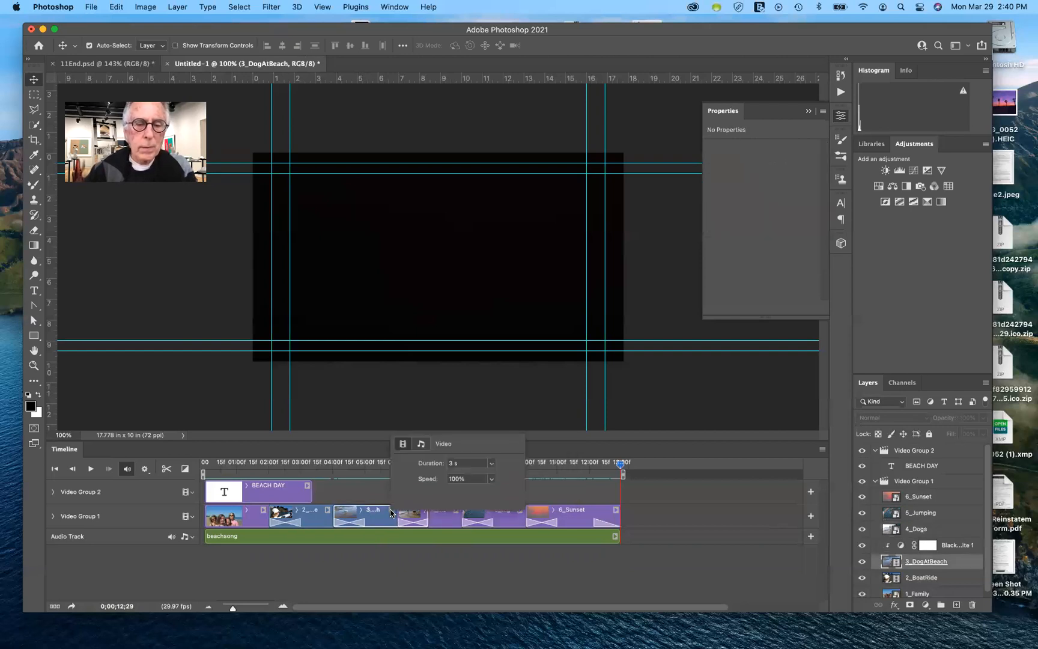
pyautogui.click(423, 445)
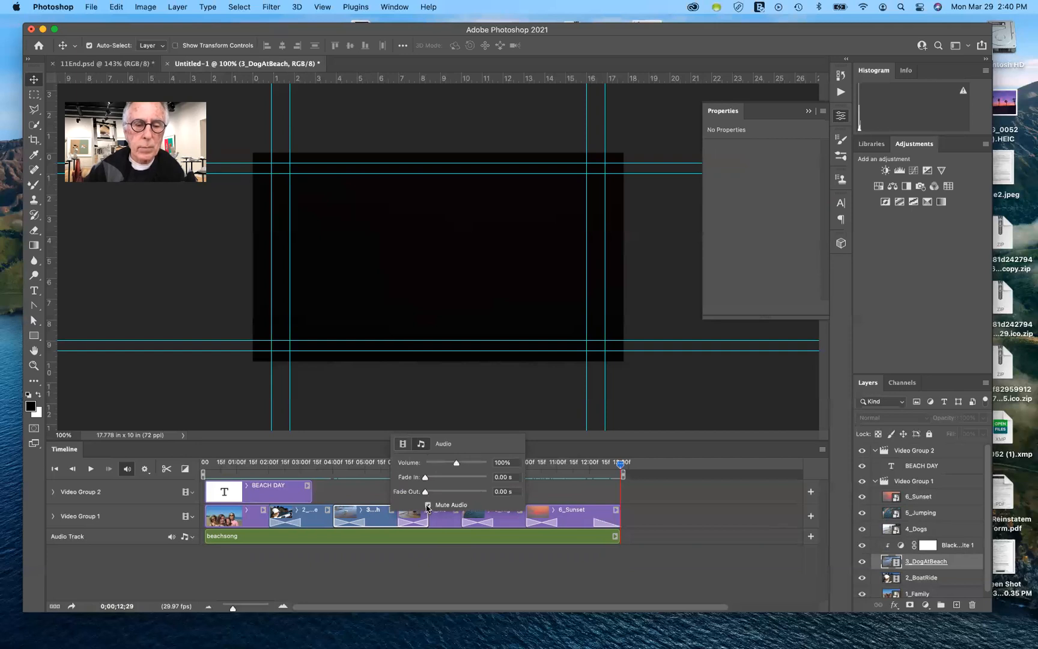
pyautogui.click(378, 523)
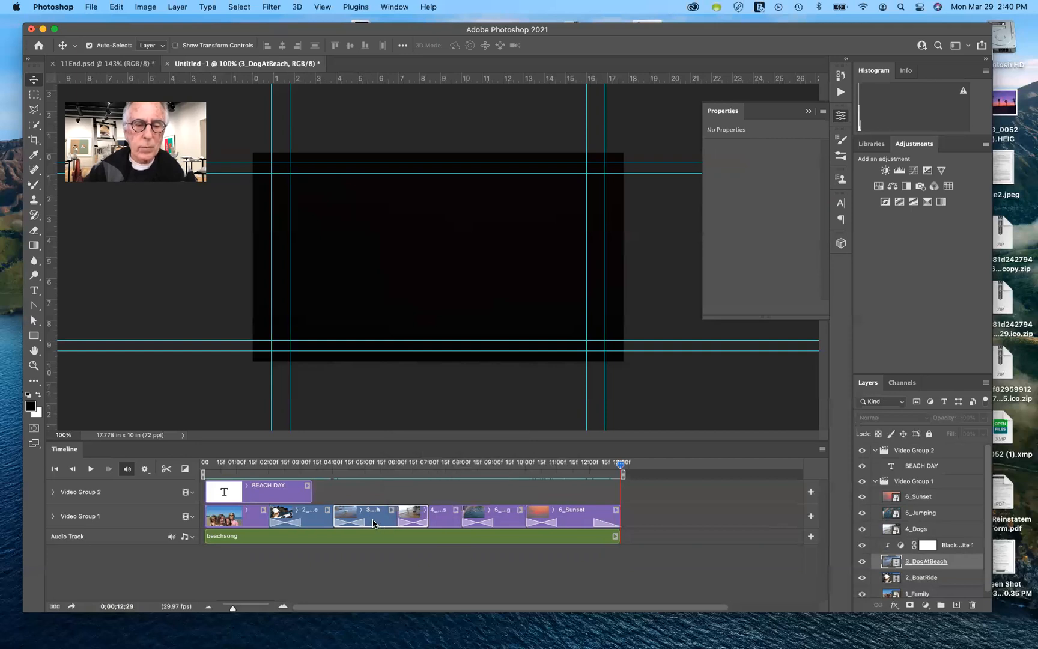
pyautogui.click(390, 513)
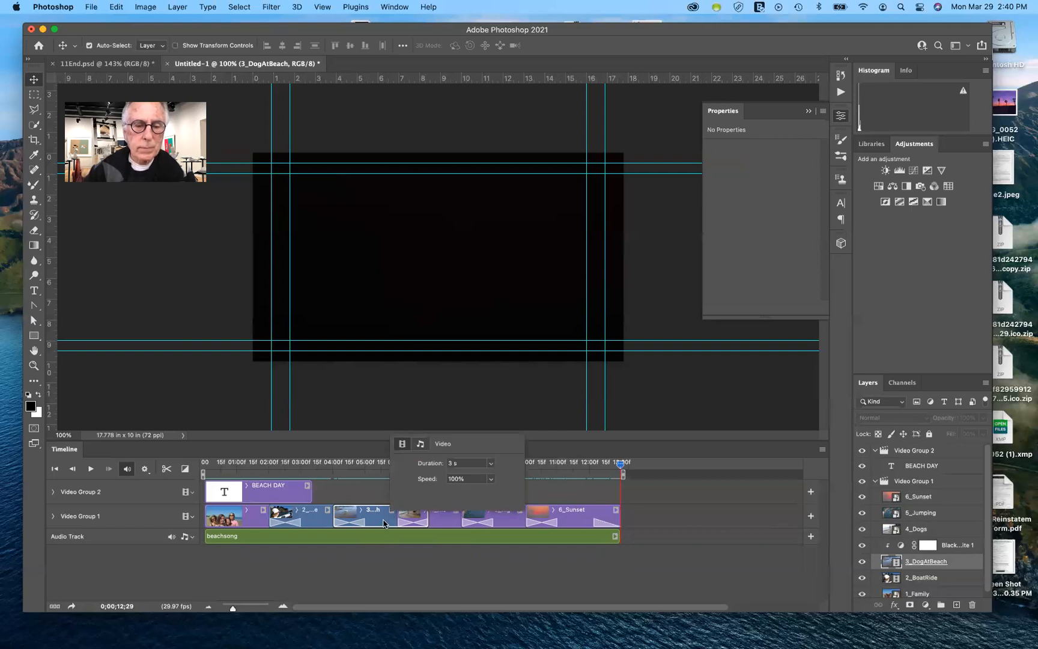
pyautogui.click(384, 524)
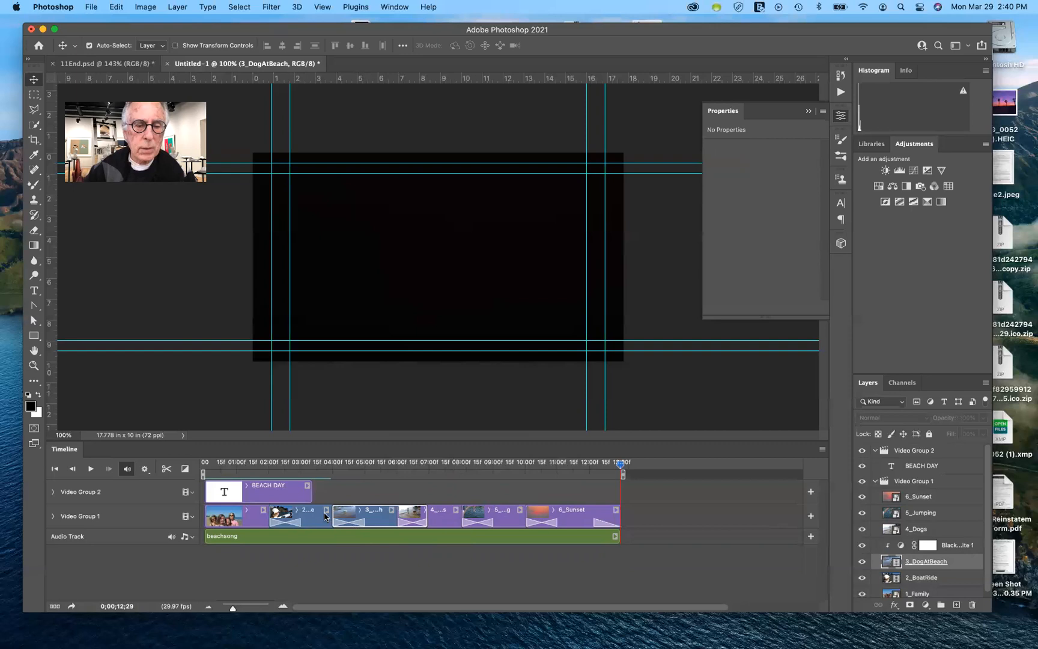
# - Mute the built-in audio of the 2_BoatRide video clip
pyautogui.click(326, 512)
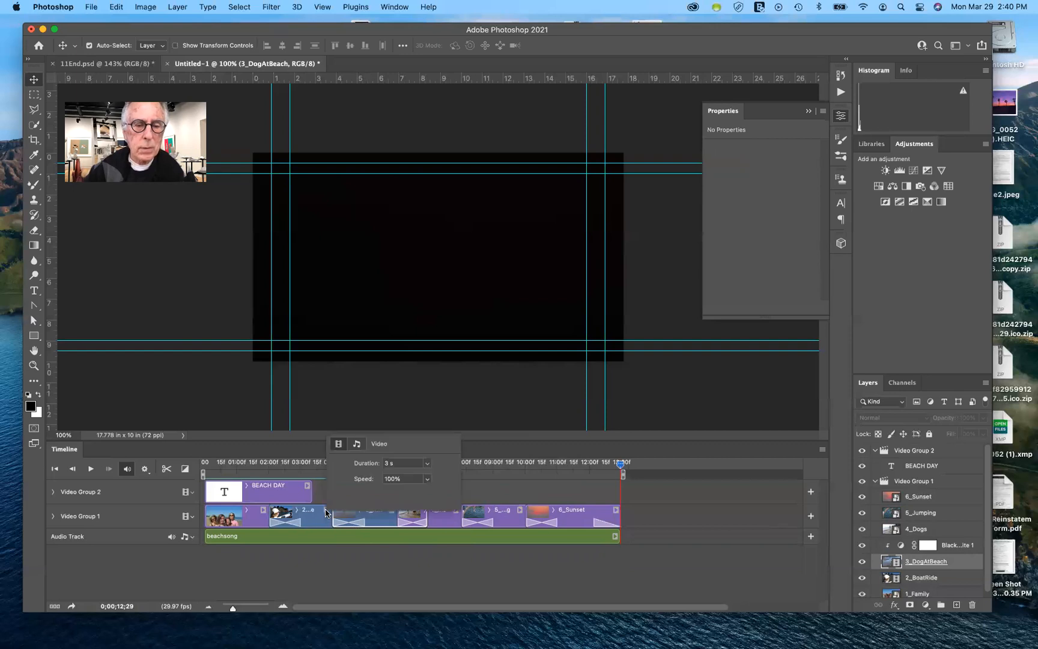
pyautogui.click(357, 443)
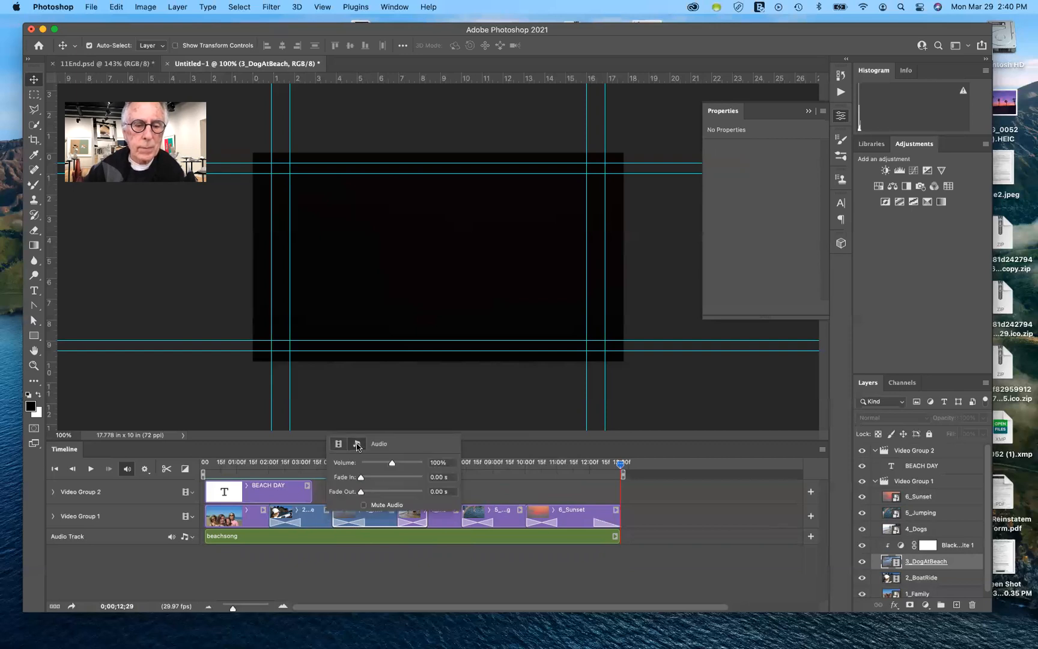
pyautogui.click(363, 506)
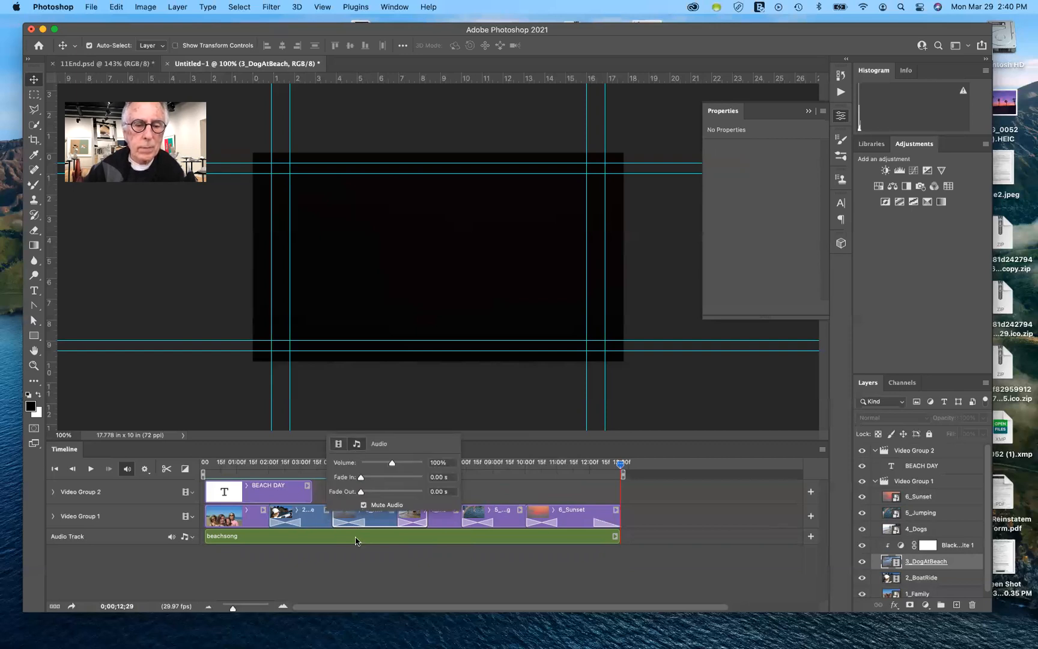
pyautogui.click(370, 575)
pyautogui.click(370, 575)
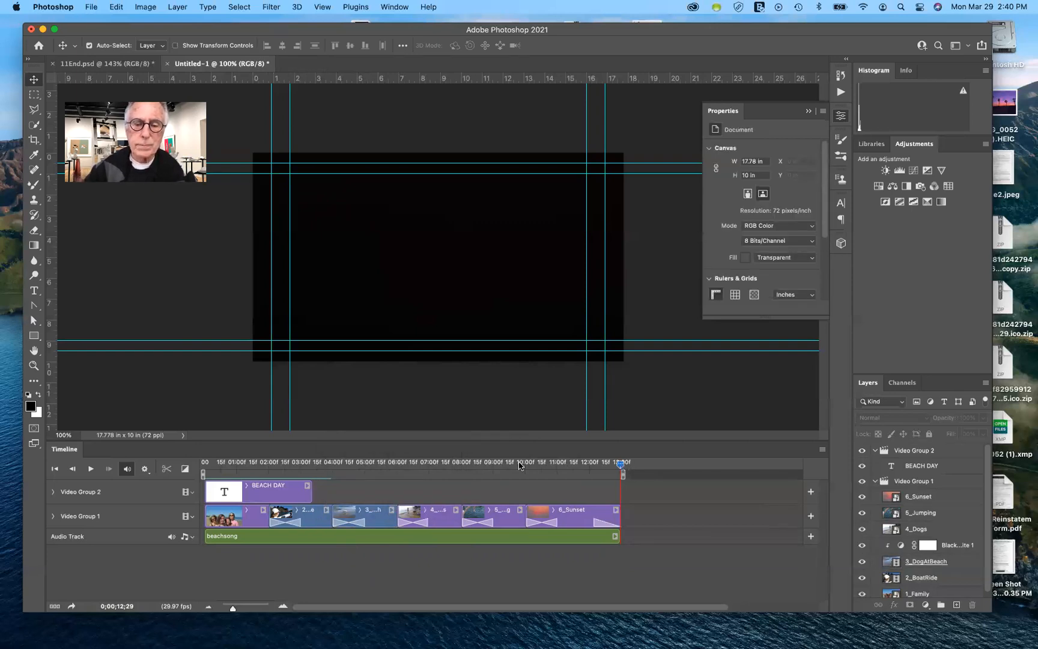
# - Play the whole video from the start to check its sound and return the playhead to the beginning of the timeline
pyautogui.press('space')
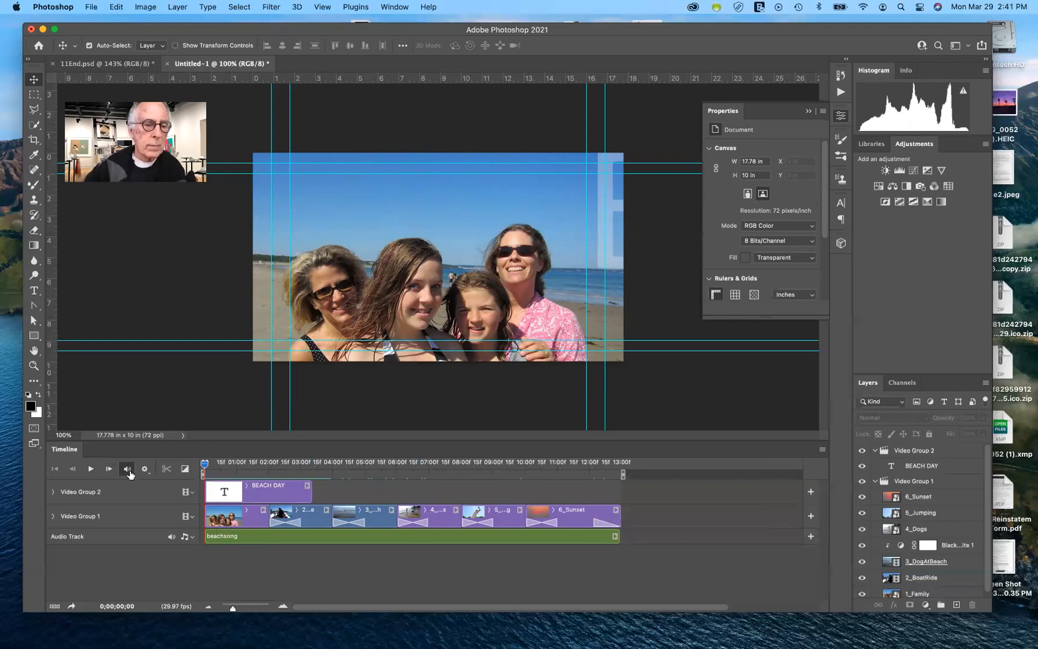
pyautogui.click(90, 470)
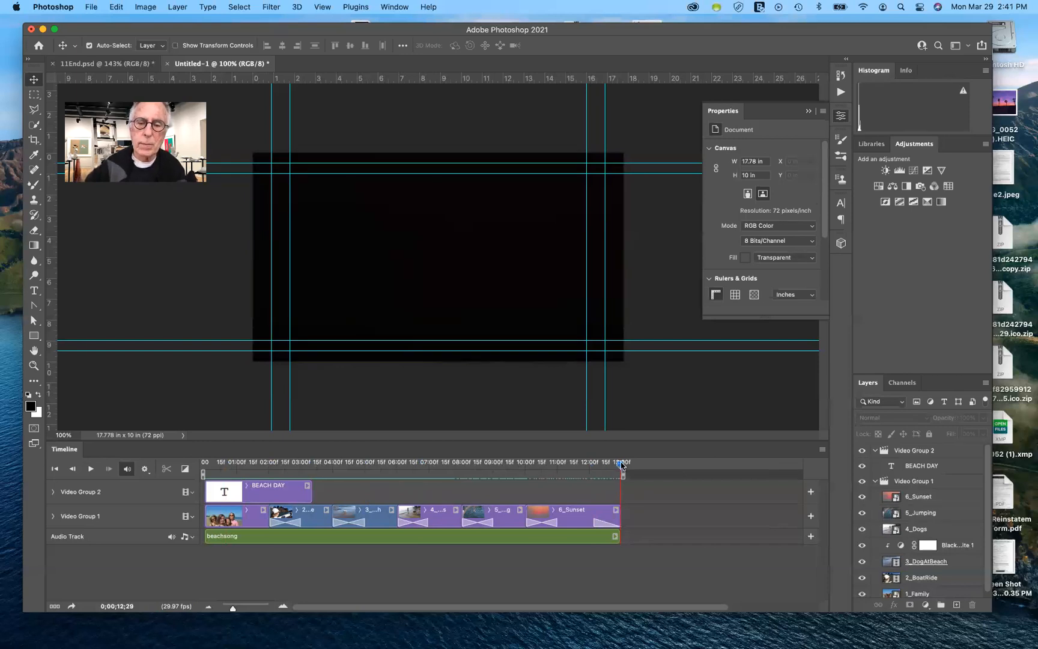
pyautogui.moveTo(622, 465); pyautogui.dragTo(203, 473)
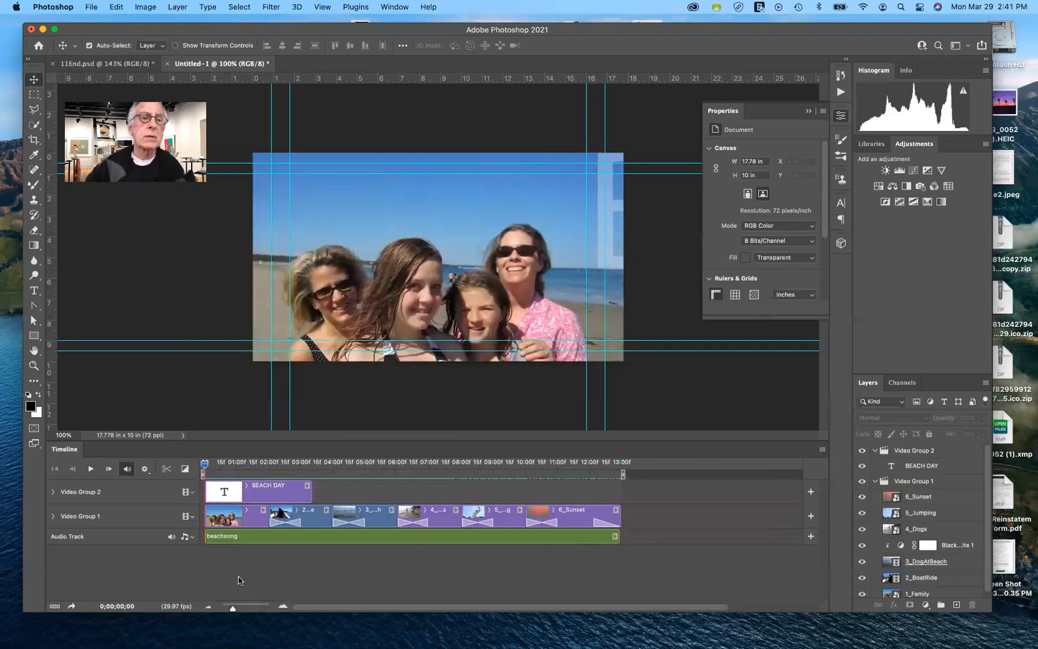
# - Save the document on the computer in the Lesson11 folder as workingFile_2.psd with layers and Maximize Compatibility
pyautogui.click(90, 7)
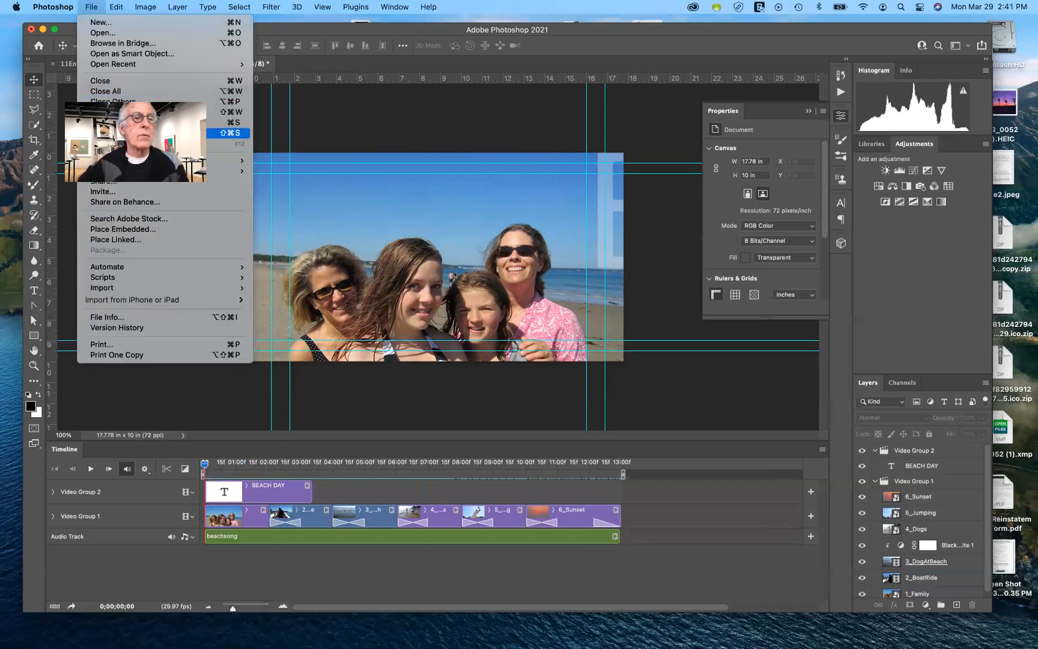
pyautogui.click(144, 133)
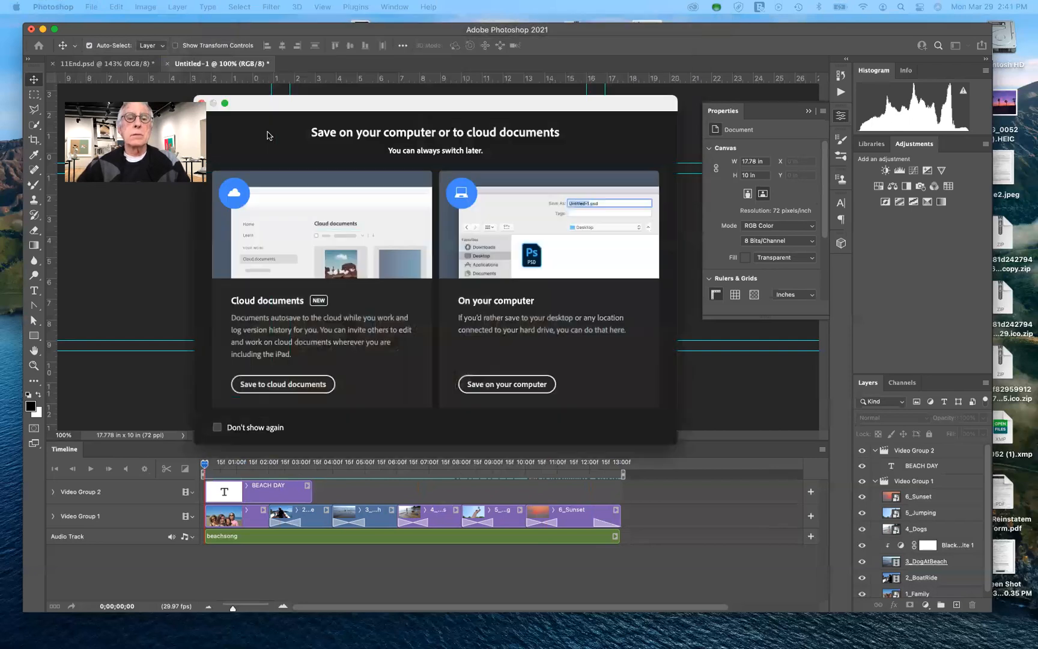
pyautogui.click(526, 478)
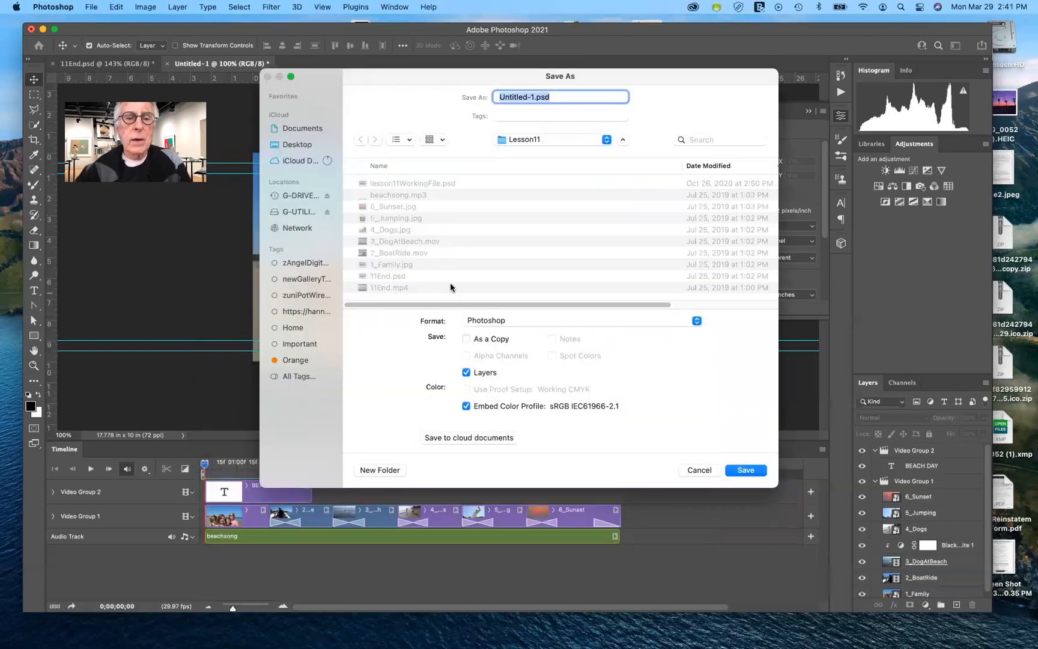
pyautogui.click(533, 97)
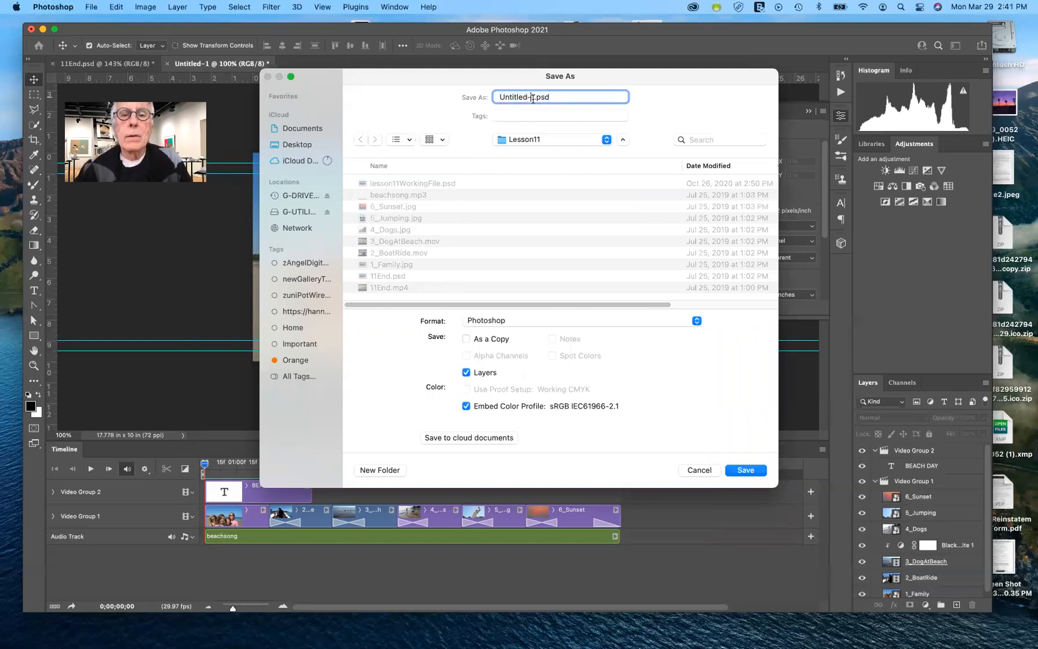
pyautogui.moveTo(533, 96); pyautogui.dragTo(444, 100)
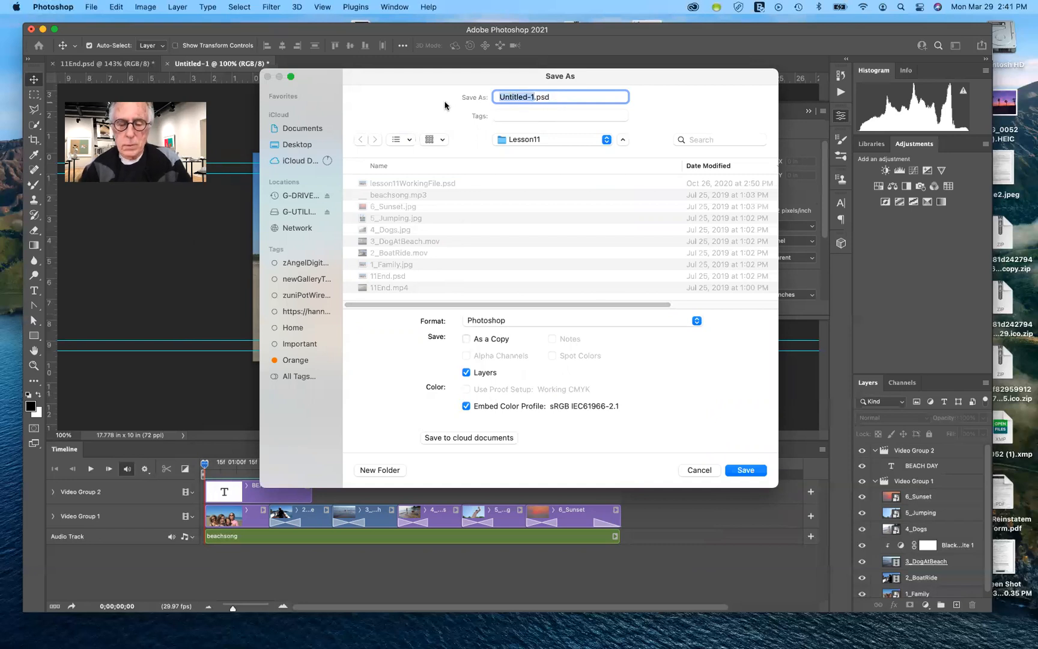
pyautogui.write('workingFile_2')
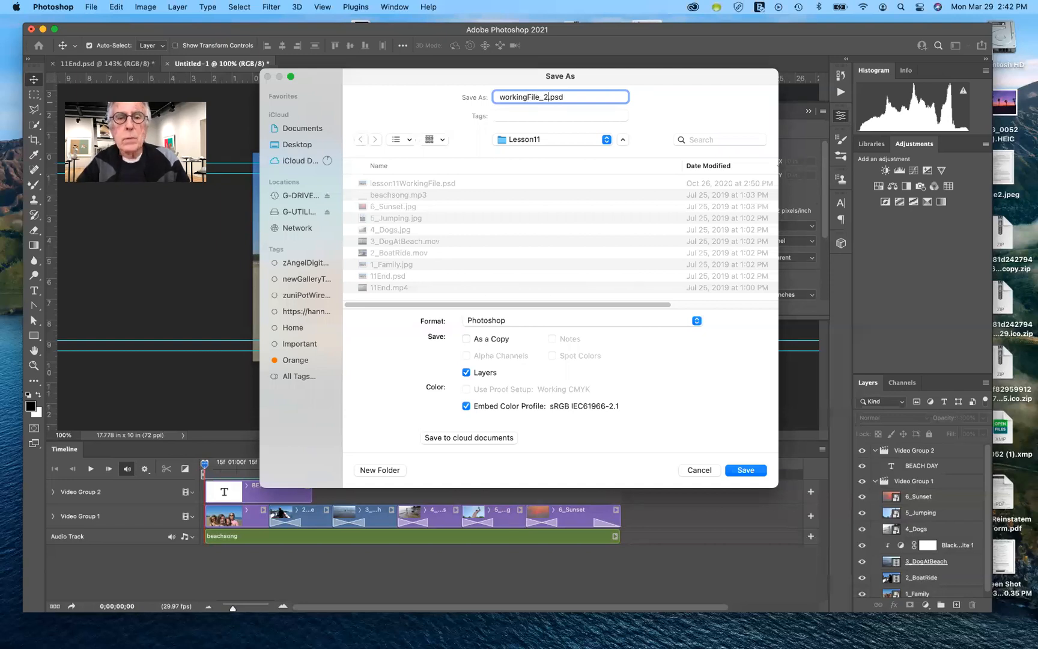
pyautogui.click(747, 470)
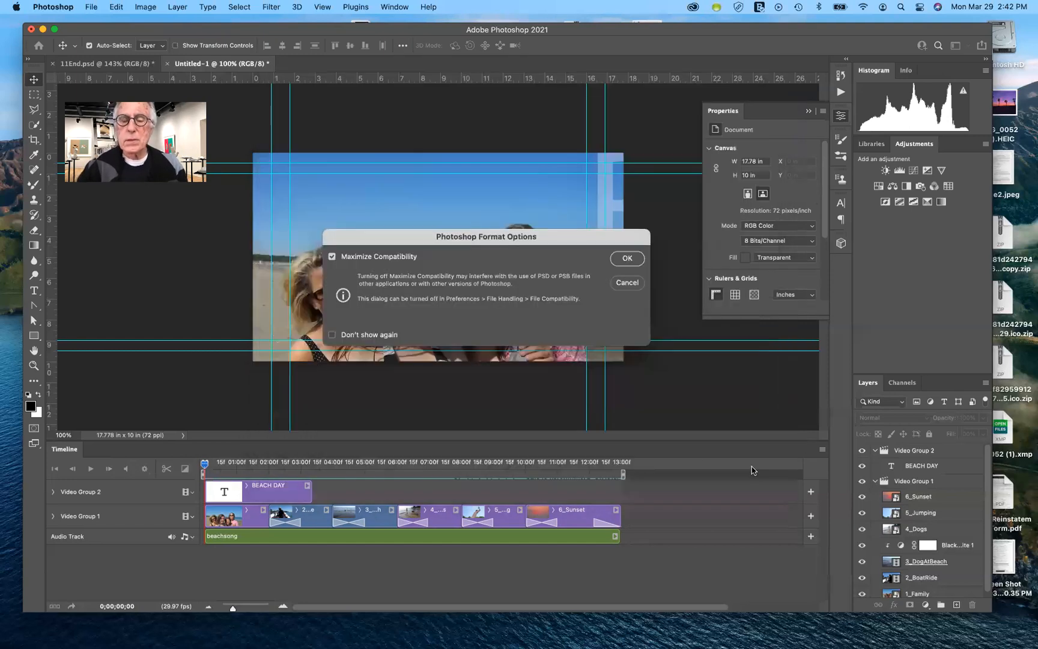
pyautogui.click(624, 260)
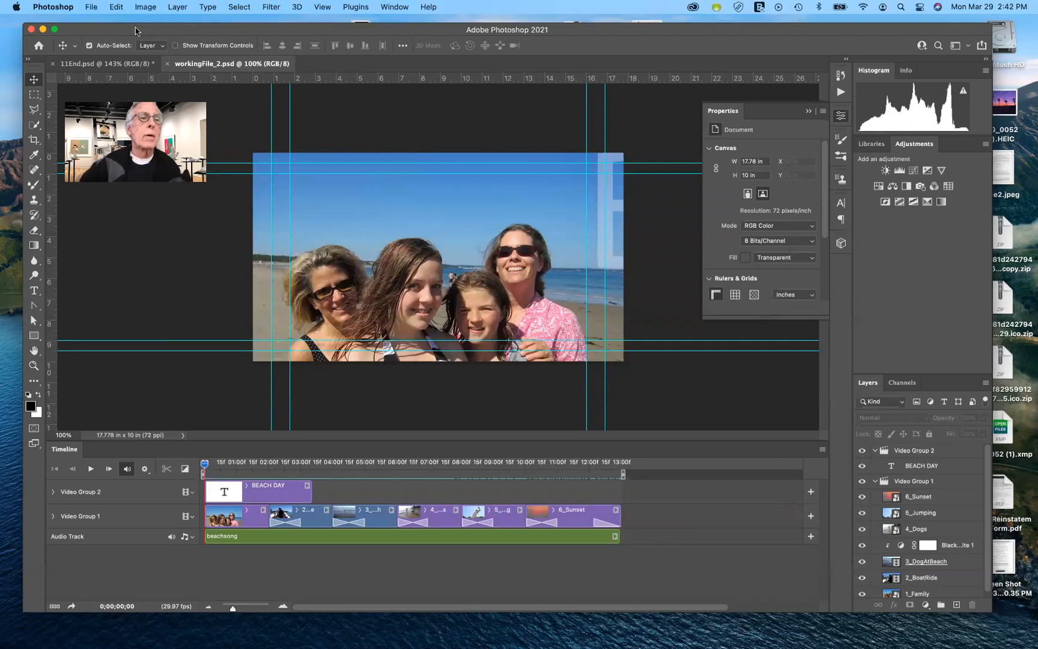
# - Render all frames to workingFile_2.mp4 in the Lesson11 folder as H.264, High Quality preset, 1280 x 720, at the 29.97 fps document frame rate
pyautogui.click(90, 8)
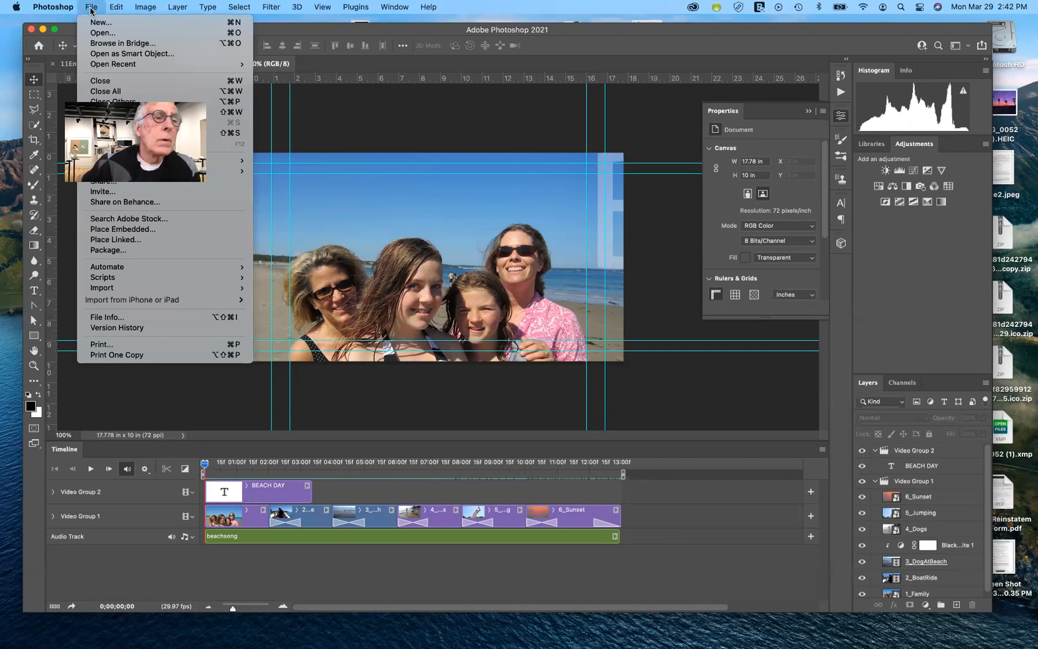
pyautogui.moveTo(202, 161)
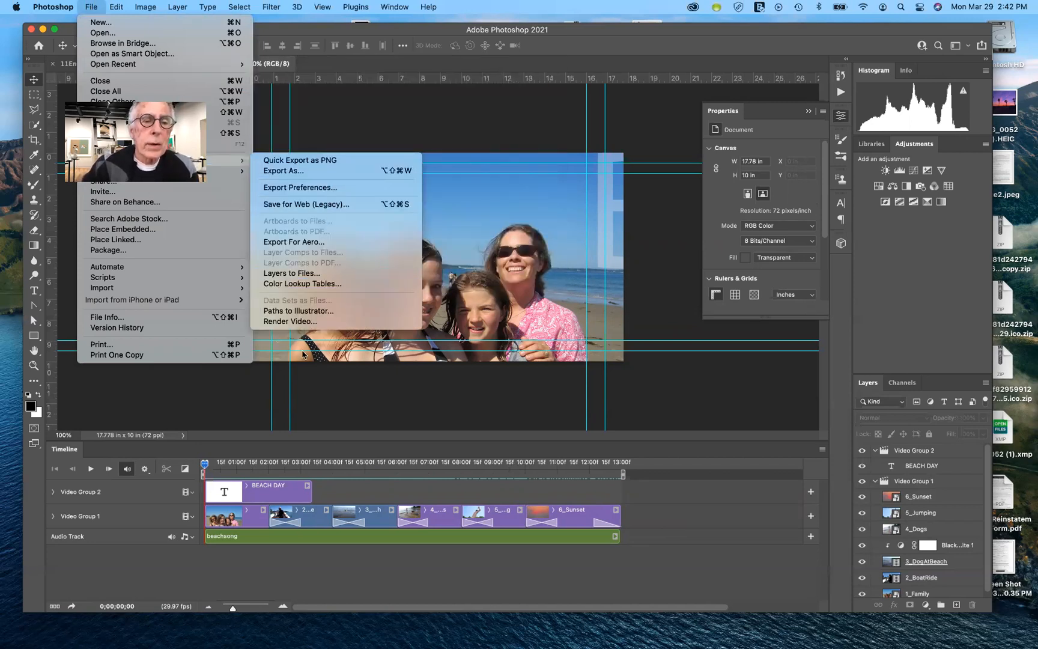
pyautogui.click(310, 321)
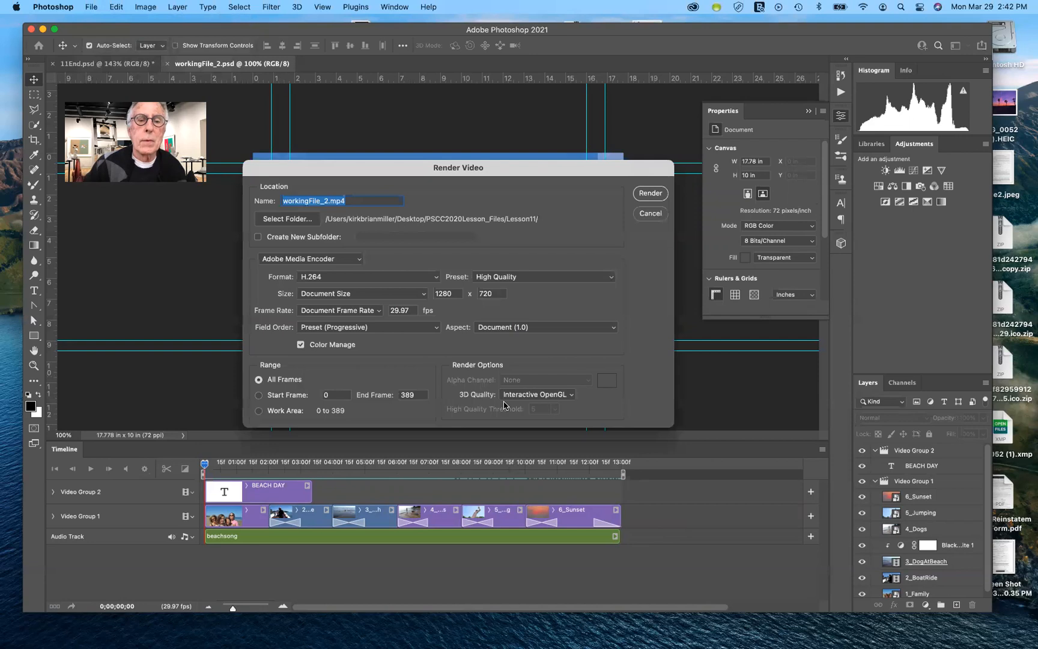
pyautogui.moveTo(381, 178); pyautogui.dragTo(402, 128)
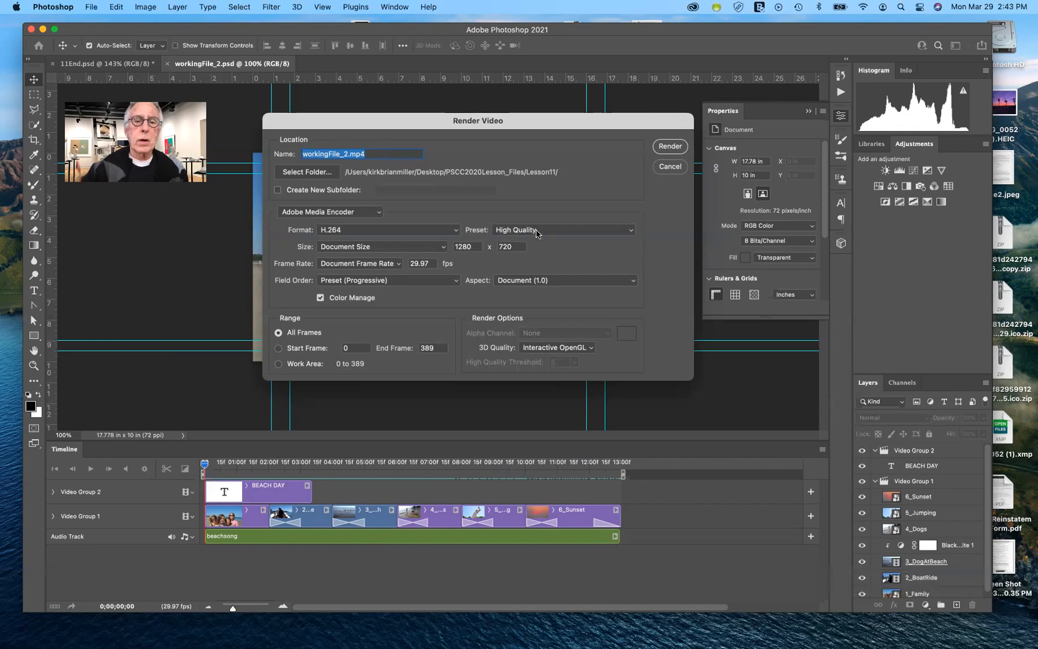
pyautogui.click(630, 231)
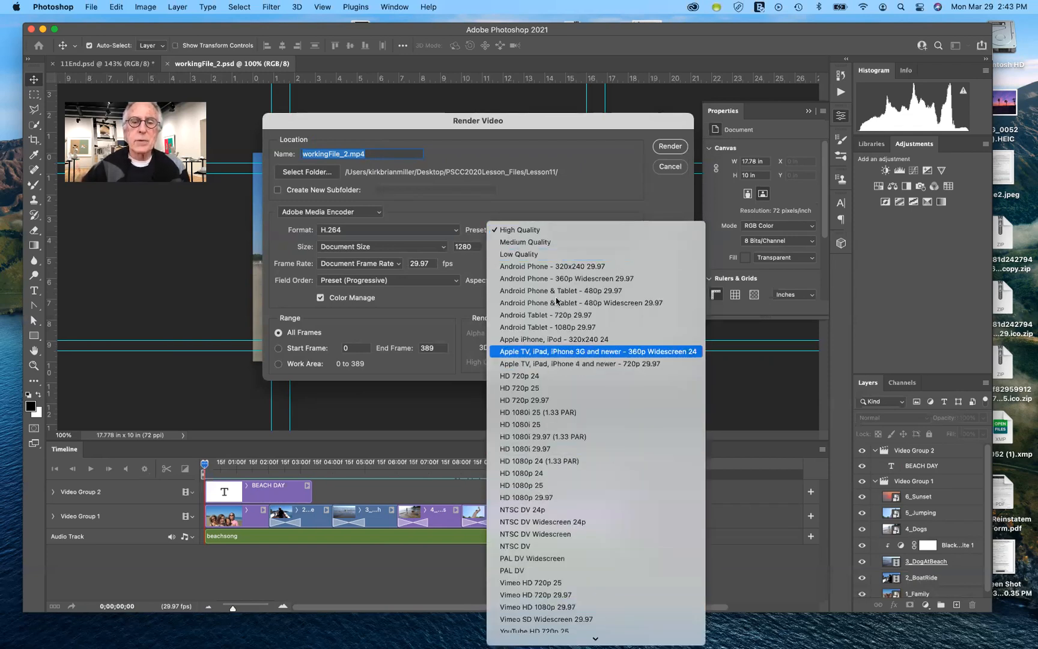
pyautogui.click(528, 232)
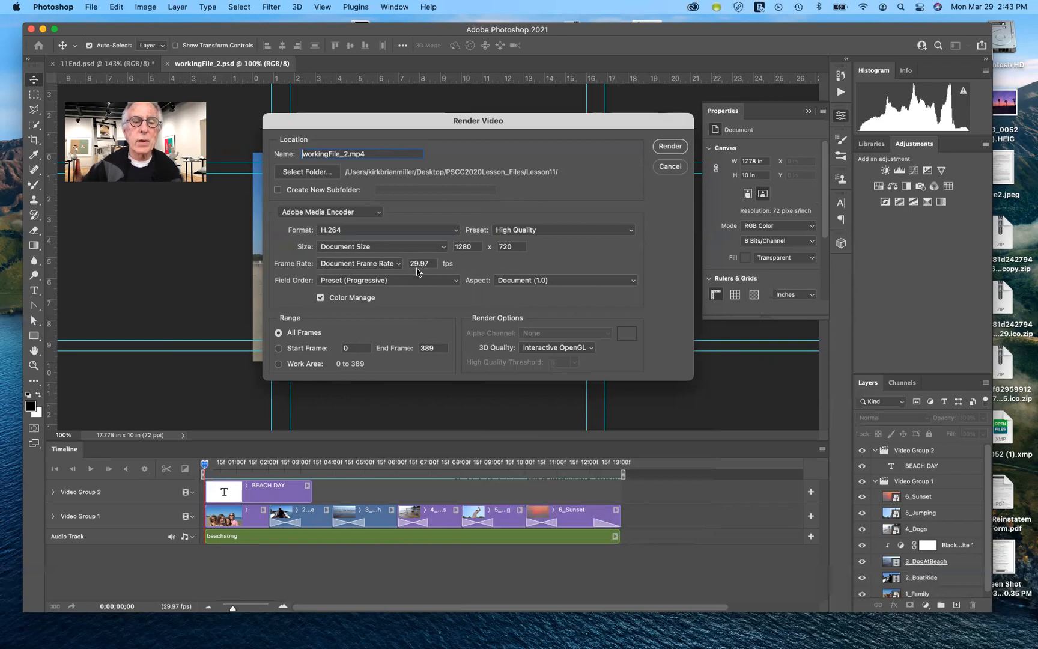
pyautogui.click(399, 266)
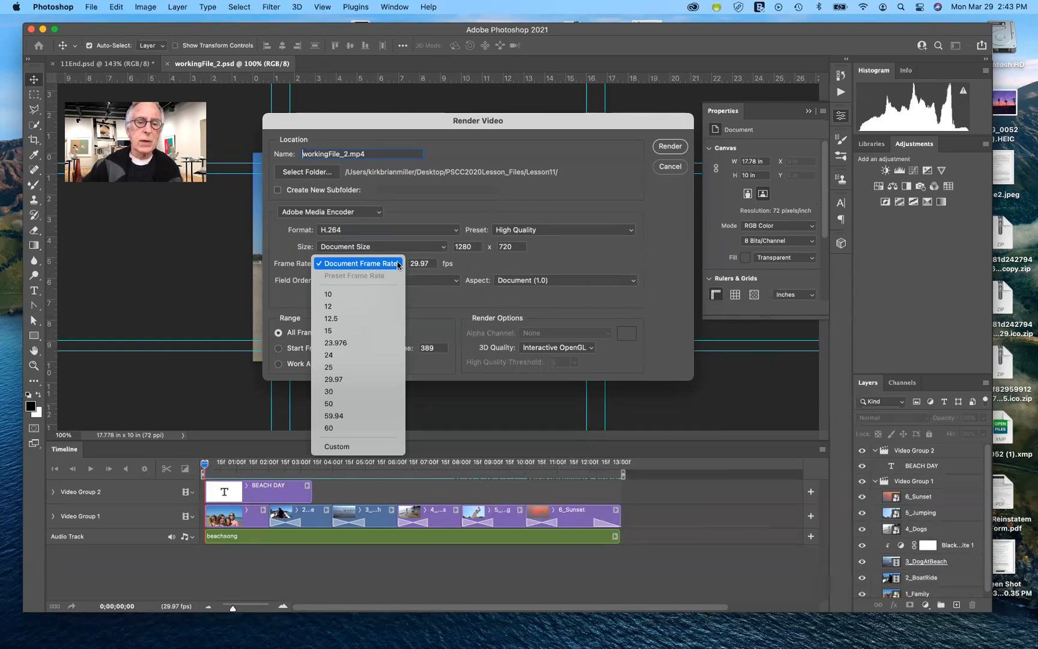
pyautogui.click(399, 265)
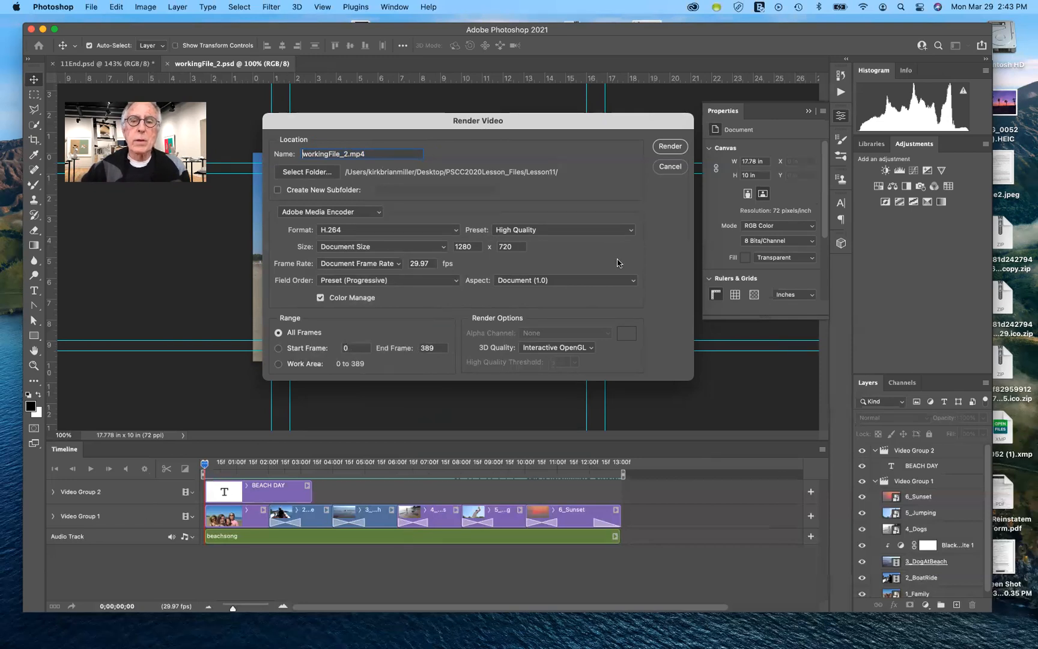
pyautogui.click(673, 147)
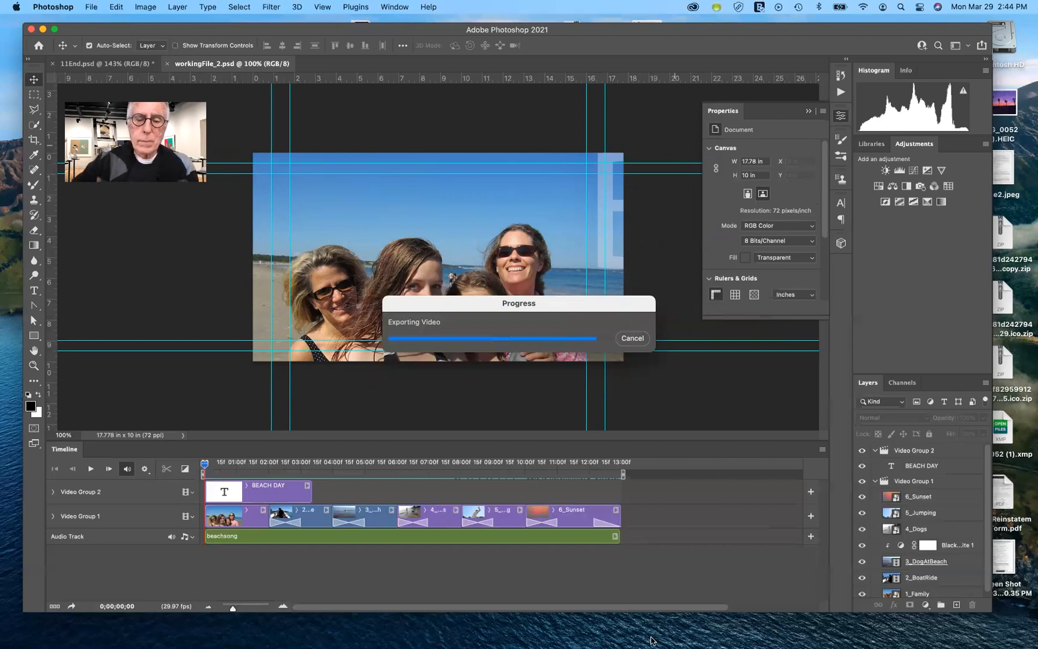
pyautogui.moveTo(653, 641)
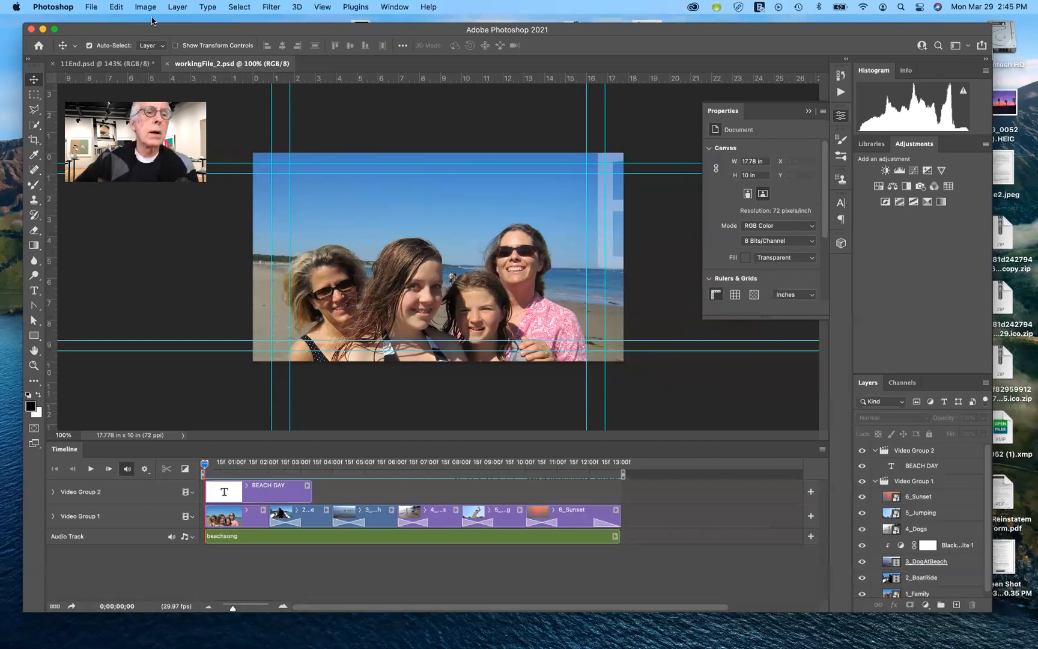
# - Switch to Adobe Bridge, find workingFile_2.mp4 in the Lesson11 folder, and check the rendered video before closing its preview windows
pyautogui.click(90, 7)
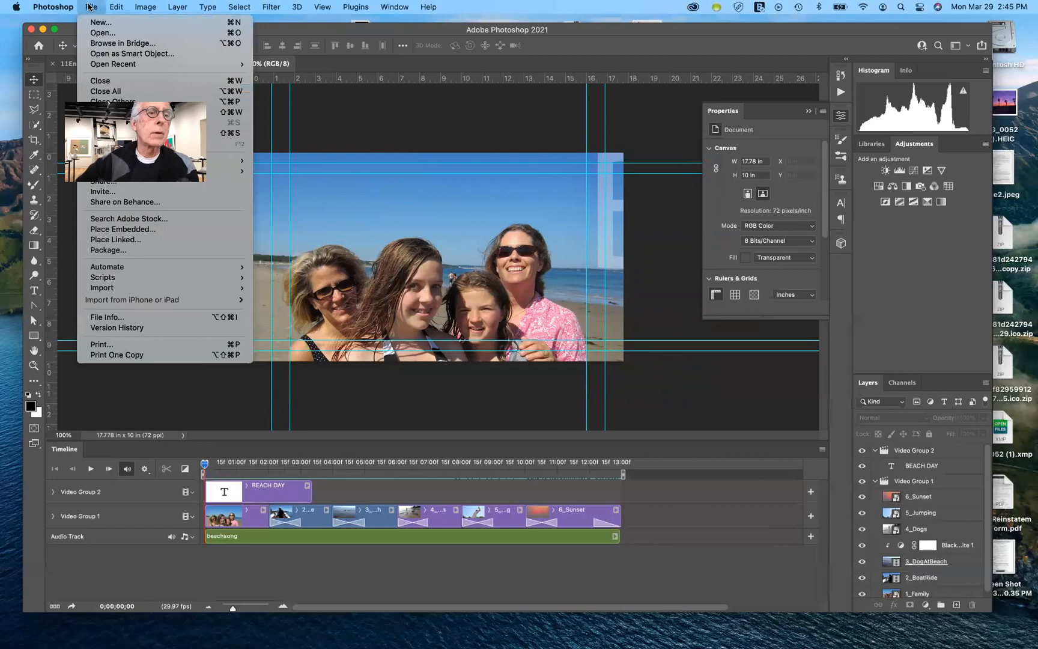
pyautogui.click(110, 44)
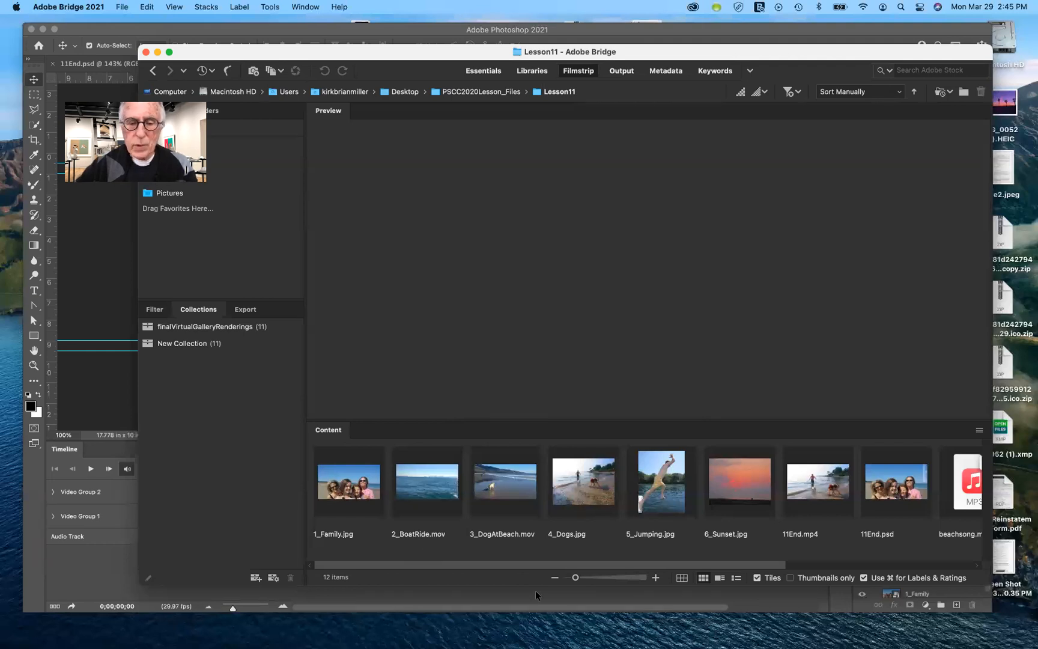
pyautogui.moveTo(457, 566); pyautogui.dragTo(740, 587)
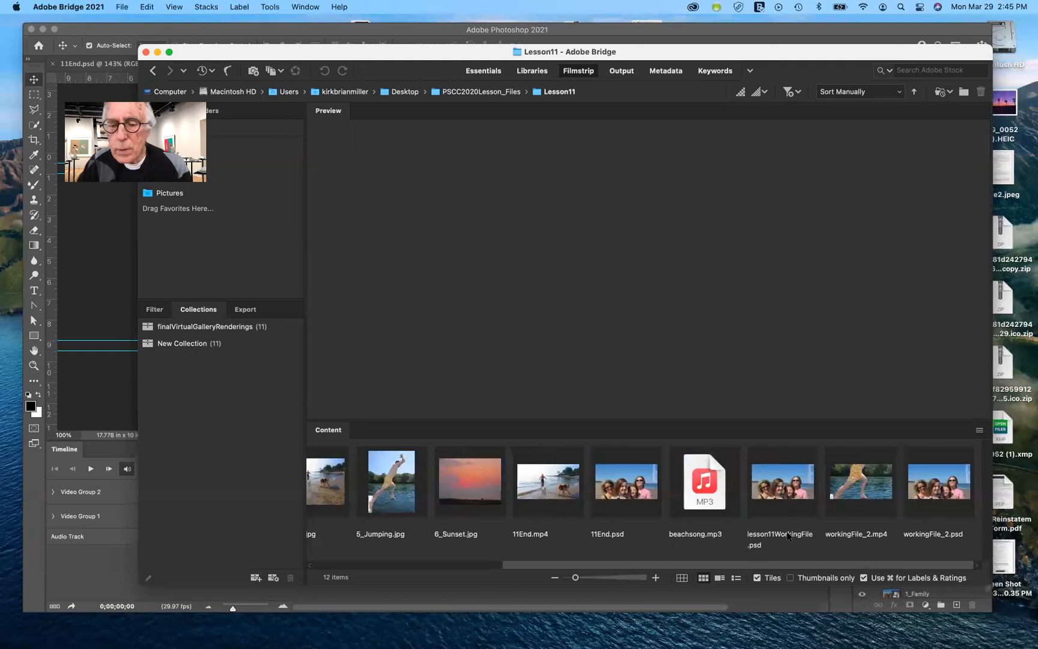
pyautogui.click(861, 489)
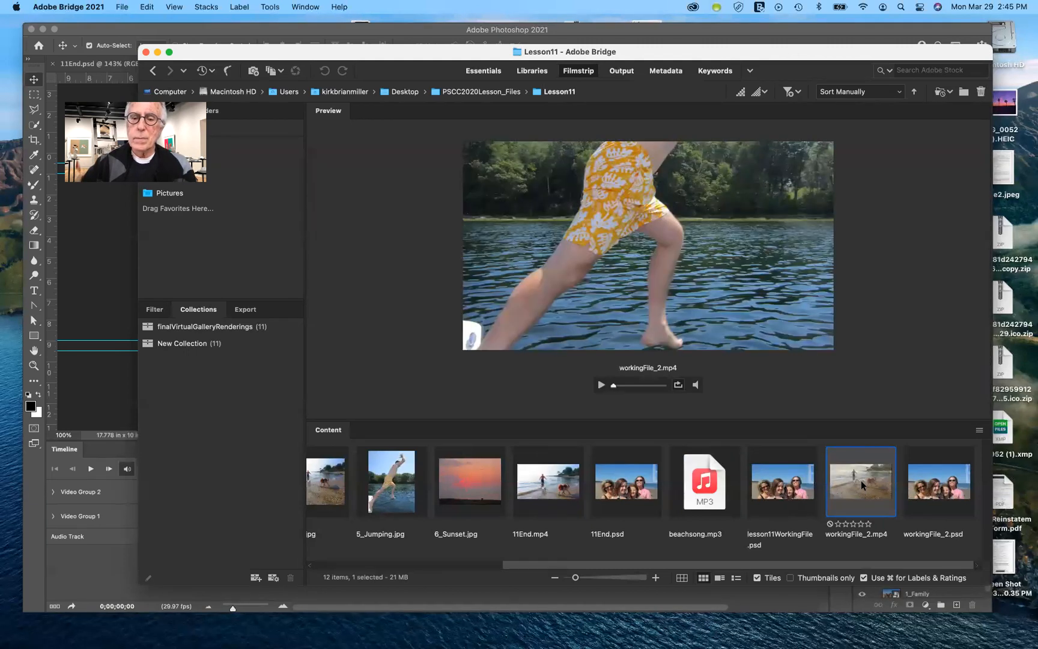
pyautogui.doubleClick(861, 484)
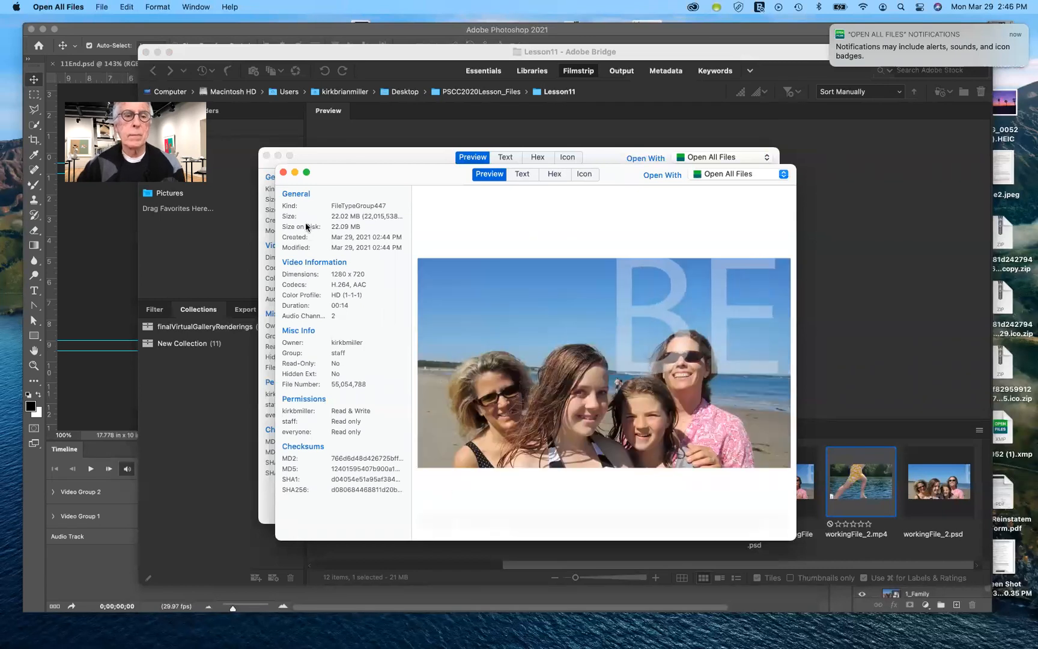
pyautogui.click(283, 173)
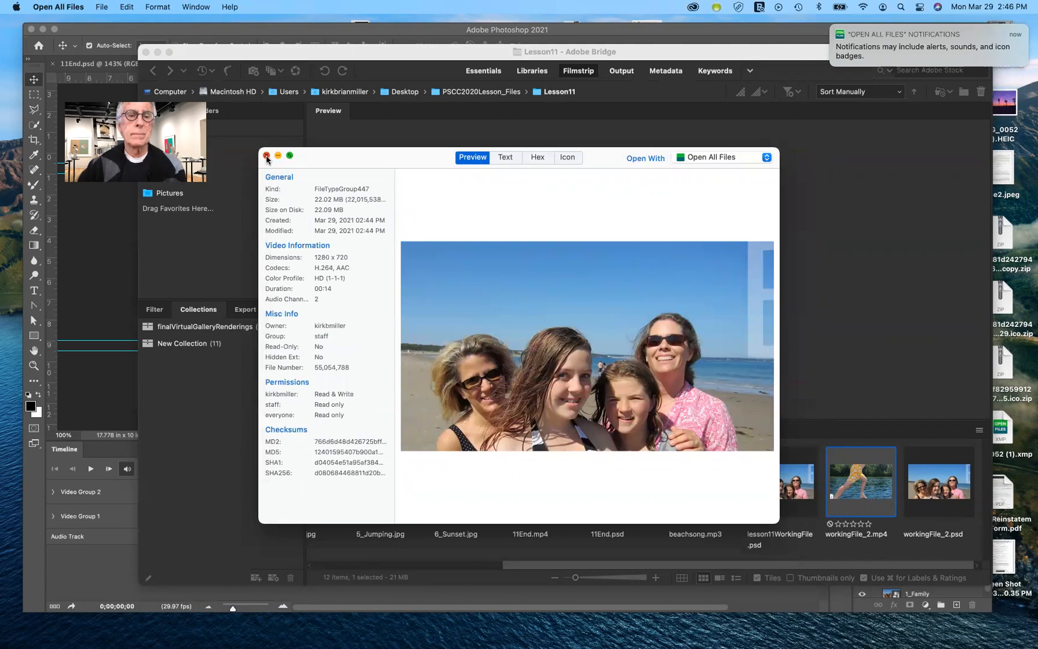
pyautogui.click(267, 156)
pyautogui.click(779, 407)
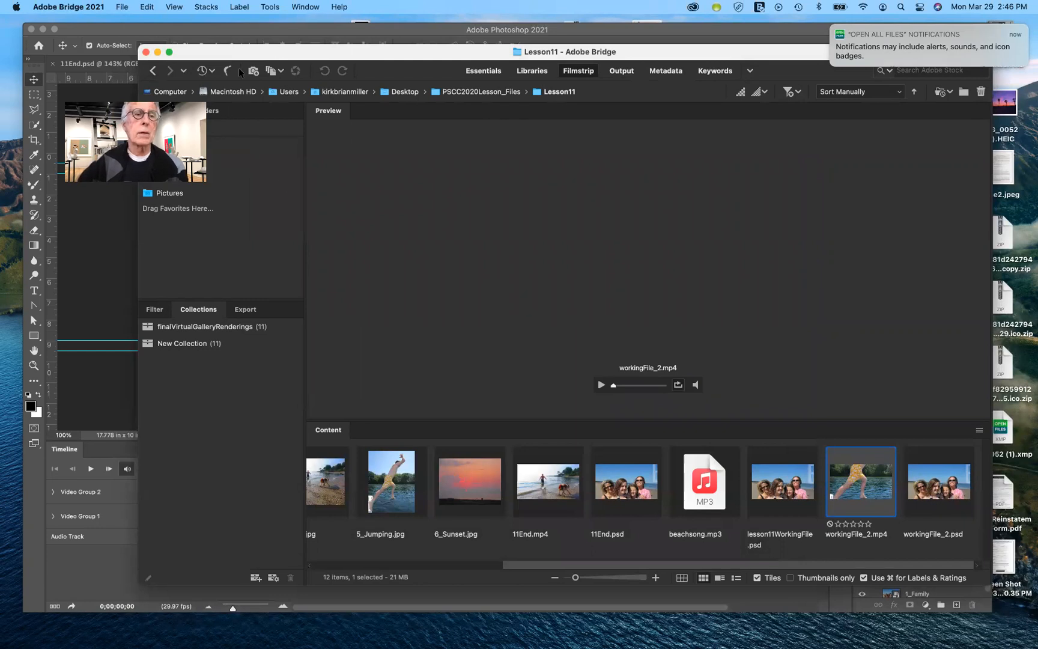
# - Switch back to Photoshop, clear the desktop notification and collapse the Properties panel
pyautogui.click(114, 27)
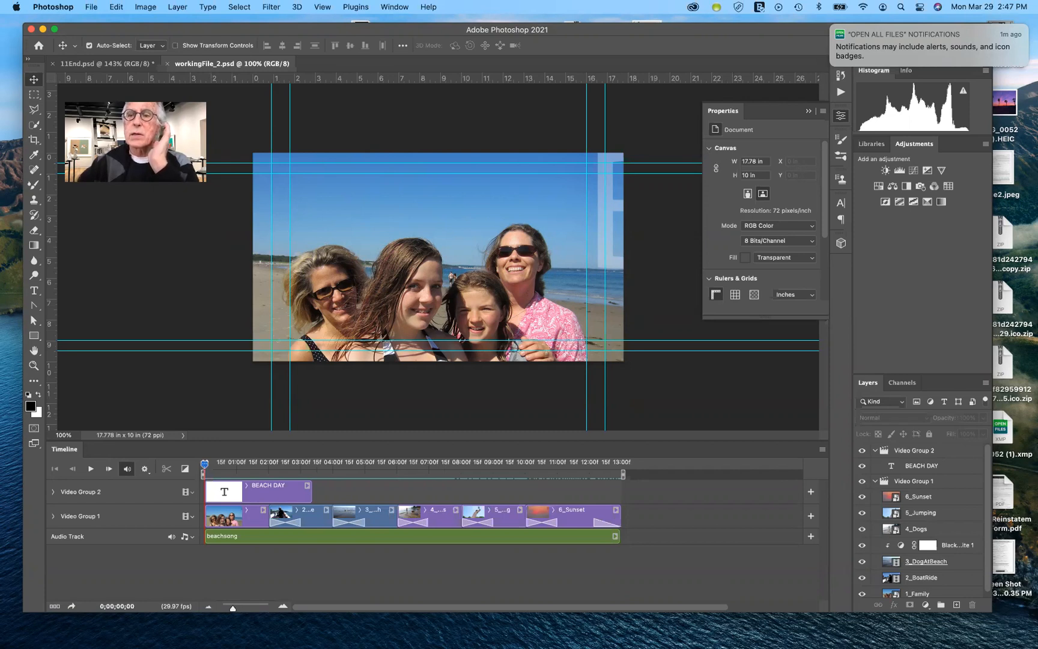
pyautogui.click(833, 27)
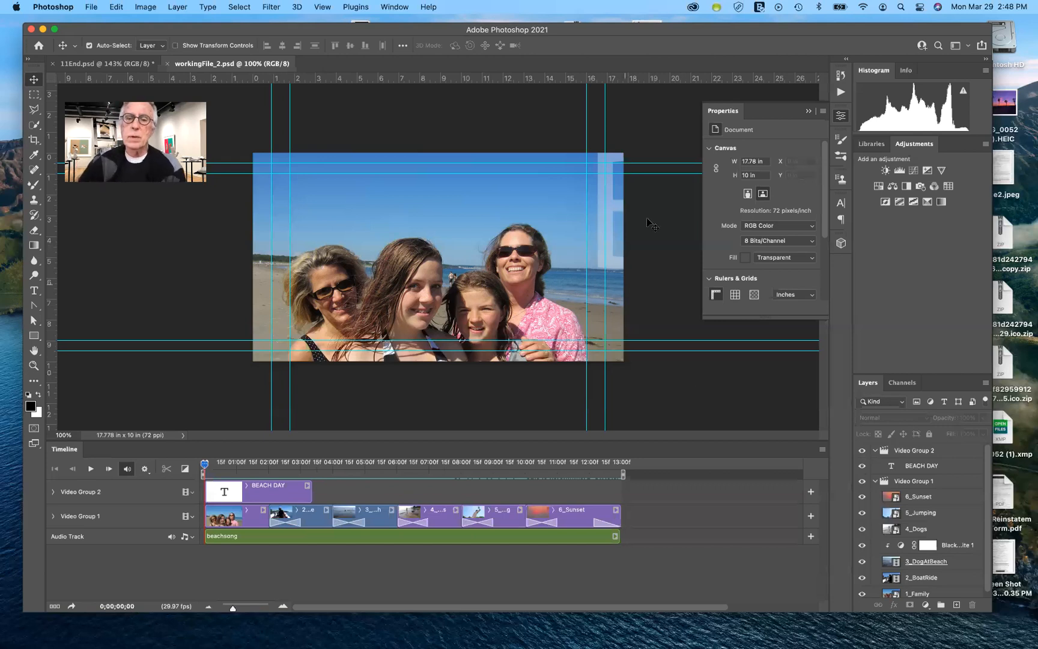
pyautogui.click(810, 112)
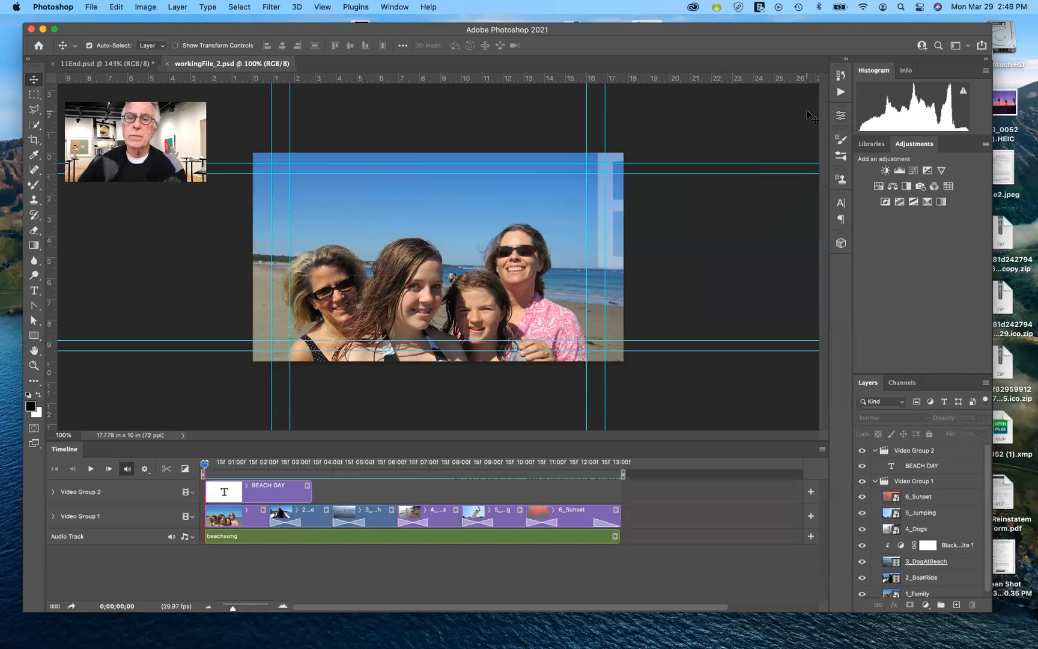